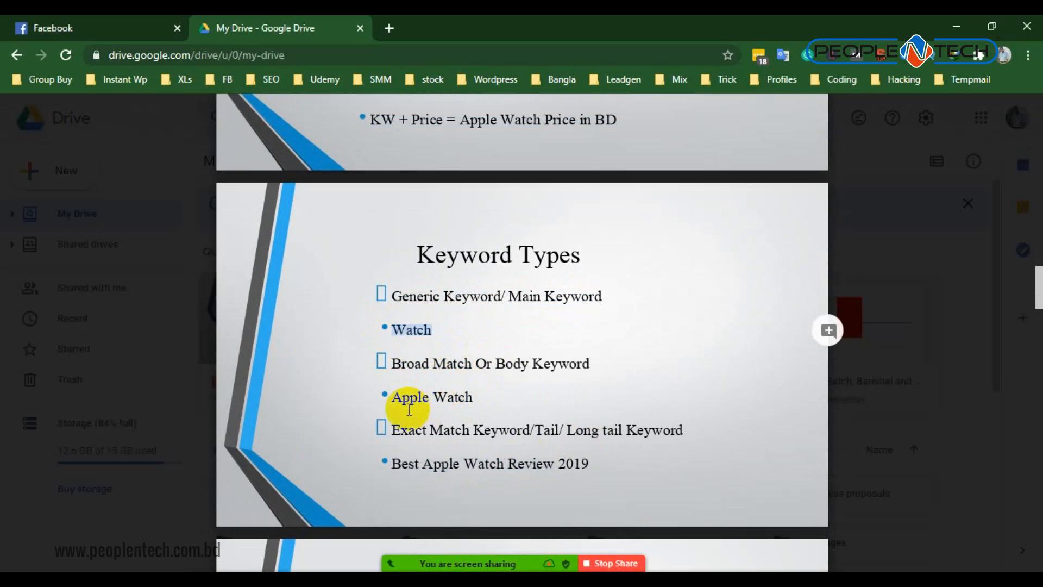
- Highlight the Apple Watch example on the Keyword Types slide and admit the waiting person to the Zoom meeting
{"action": "left_click_drag", "start_coordinate": [392, 397], "coordinate": [473, 397]}
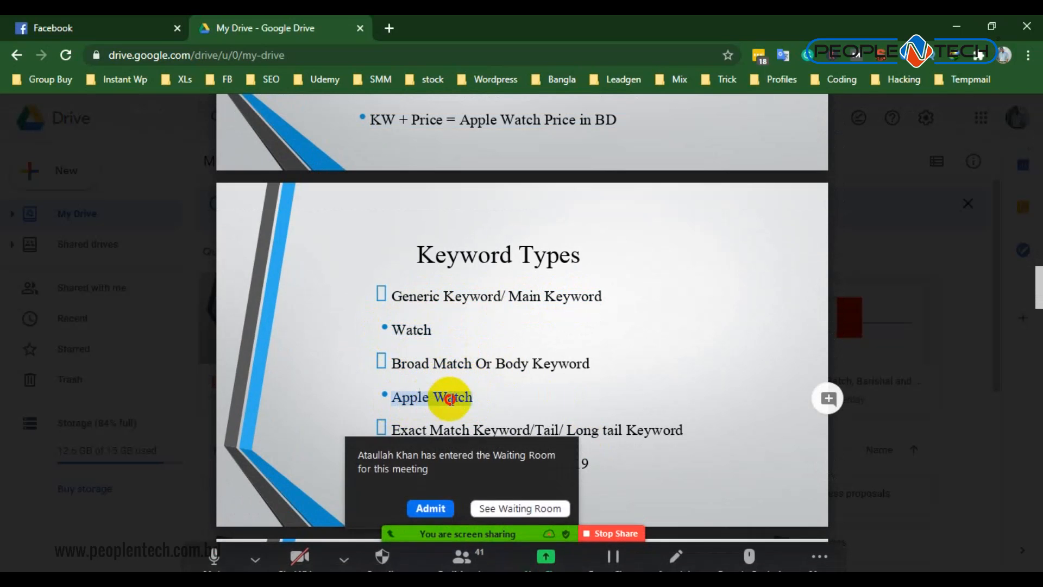
{"action": "left_click", "coordinate": [411, 497]}
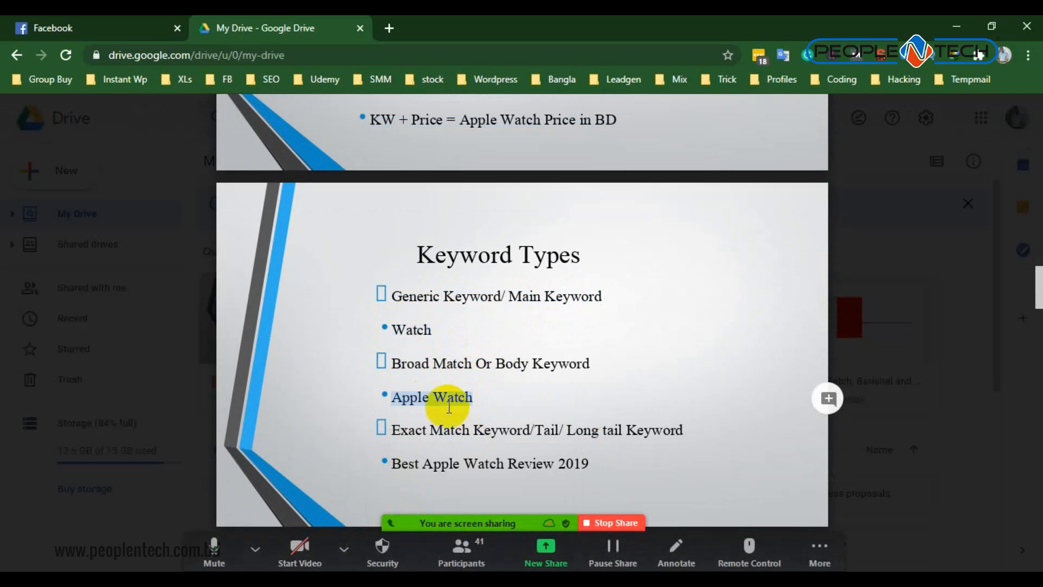
- Examine the generic, broad match and long-tail examples on the Keyword Types slide, highlighting Watch, Apple Watch and the word Review
{"action": "double_click", "coordinate": [400, 330]}
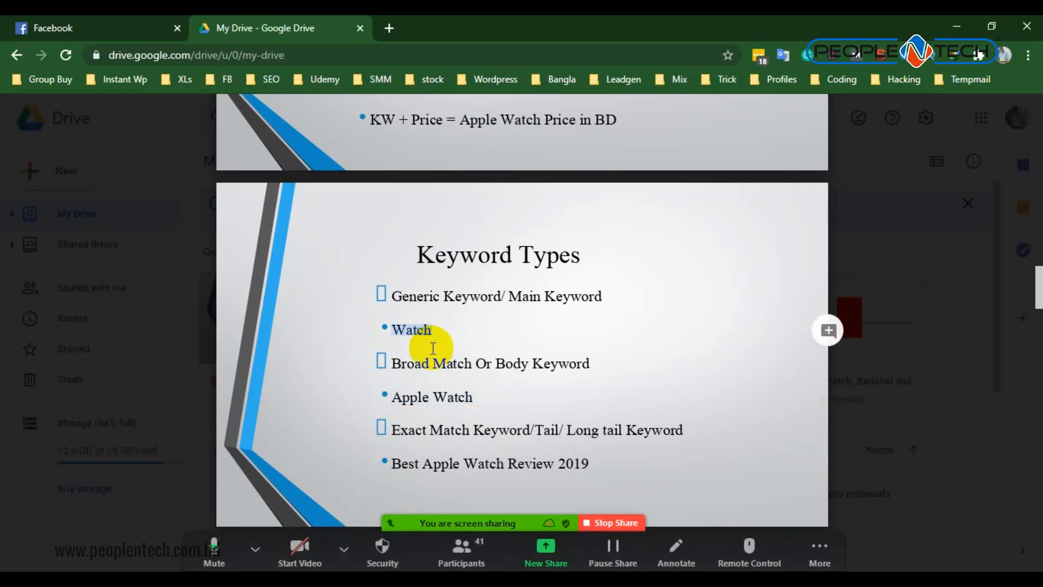
{"action": "left_click_drag", "start_coordinate": [392, 398], "coordinate": [503, 400]}
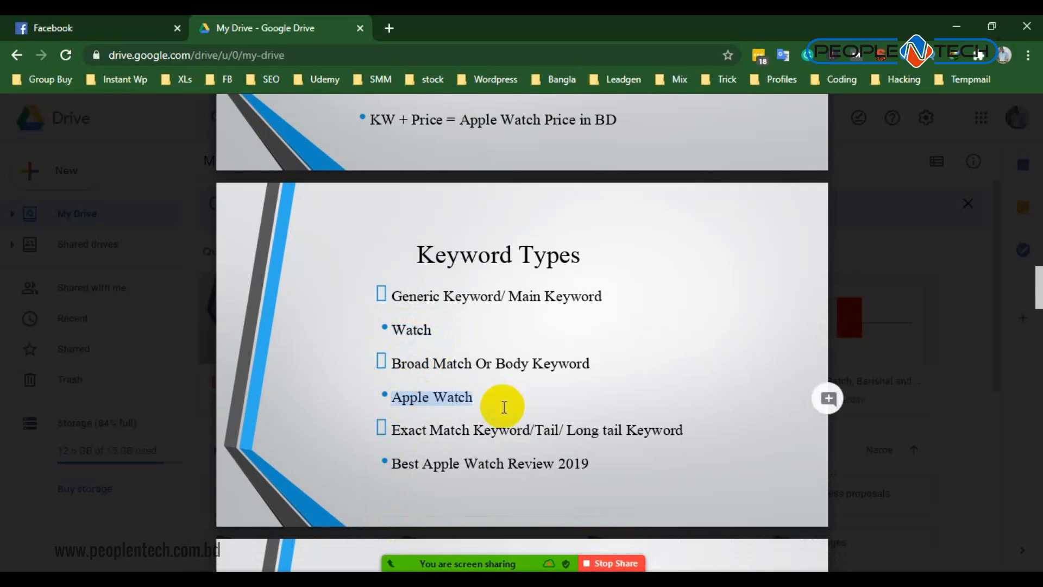
{"action": "scroll", "coordinate": [505, 407], "scroll_direction": "down", "scroll_amount": 1}
{"action": "left_click_drag", "start_coordinate": [422, 387], "coordinate": [537, 395]}
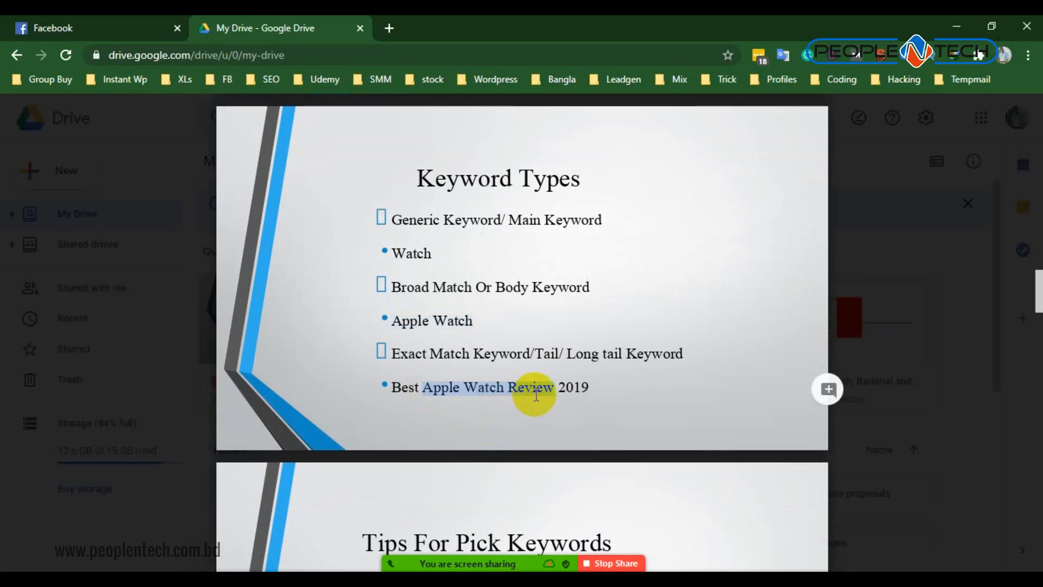
{"action": "left_click", "coordinate": [496, 426]}
{"action": "left_click_drag", "start_coordinate": [484, 350], "coordinate": [559, 354]}
{"action": "double_click", "coordinate": [531, 389]}
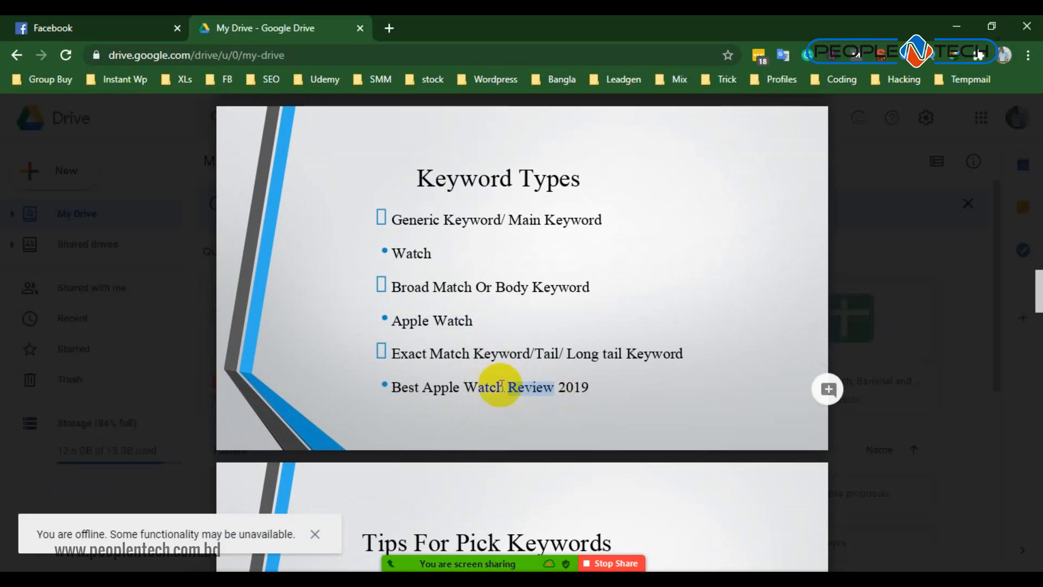
{"action": "left_click", "coordinate": [459, 390]}
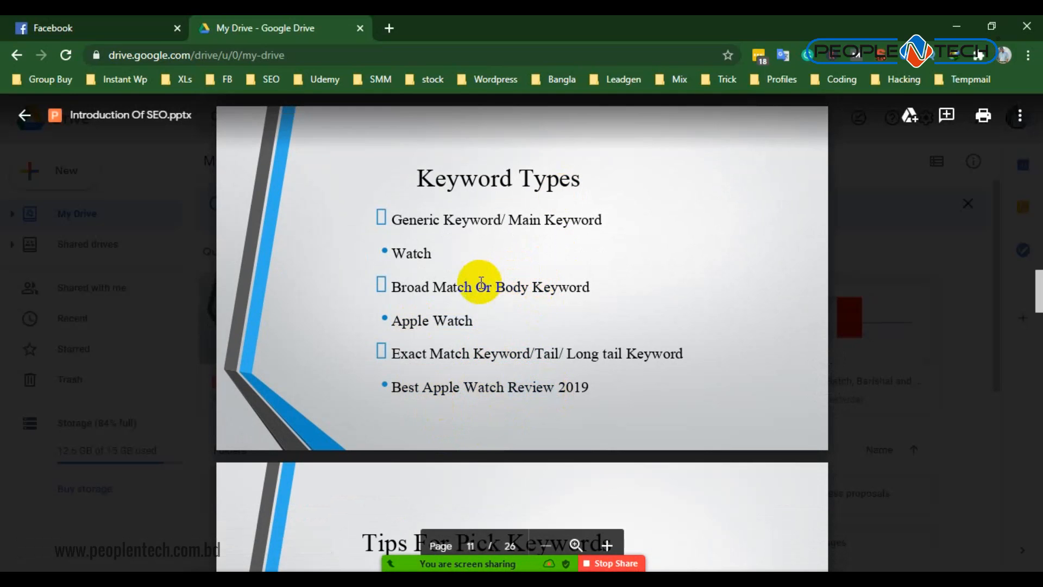
- Mute all participants in the Zoom meeting and minimise the participants list
{"action": "left_click", "coordinate": [477, 550]}
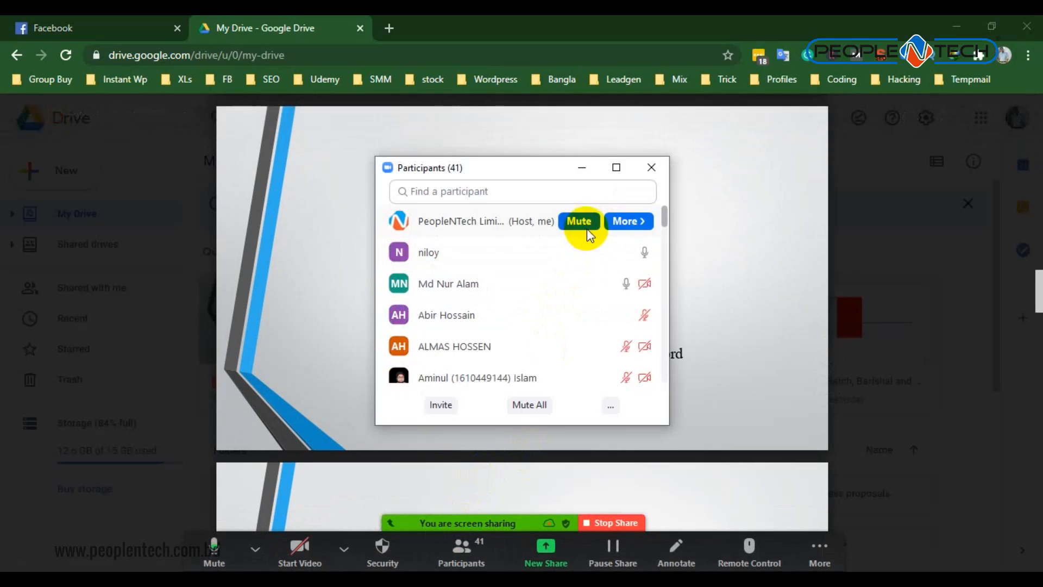
{"action": "left_click", "coordinate": [519, 408]}
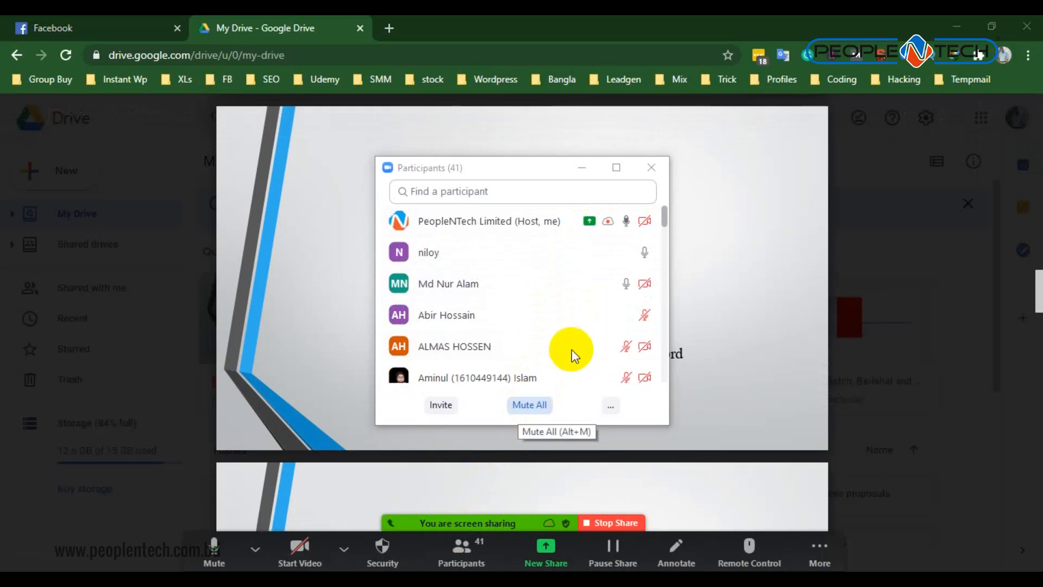
{"action": "left_click", "coordinate": [579, 341]}
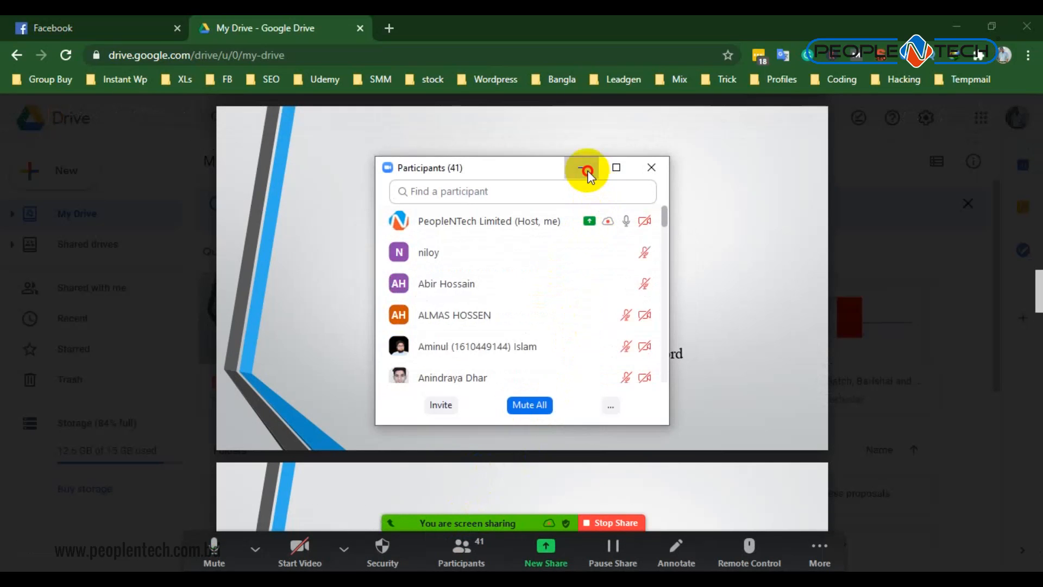
{"action": "left_click", "coordinate": [582, 167]}
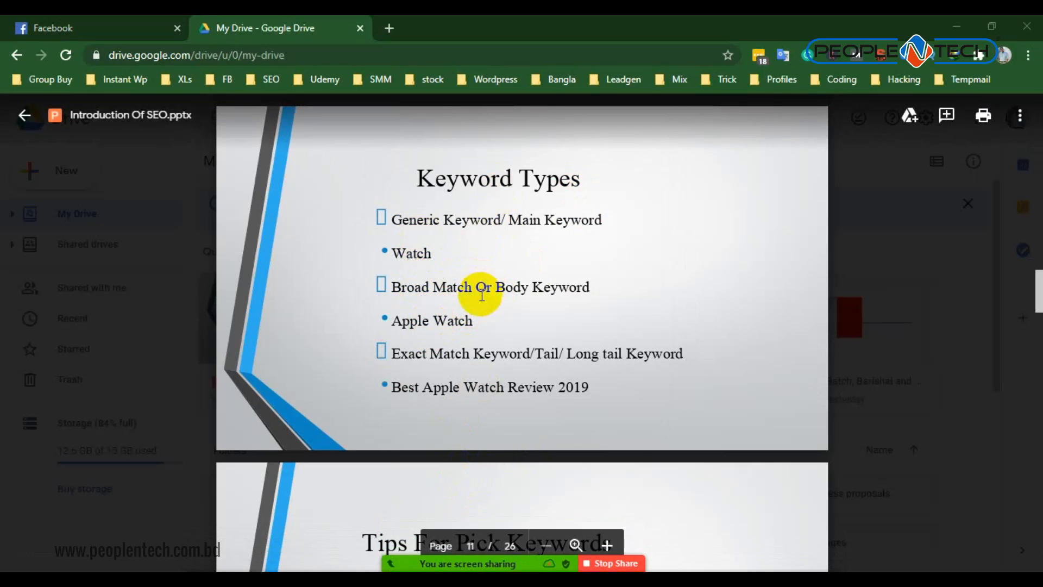
- Go over the Keyword Types examples again, from Watch and Apple Watch to the long-tail keyword with the year 2019
{"action": "double_click", "coordinate": [426, 251]}
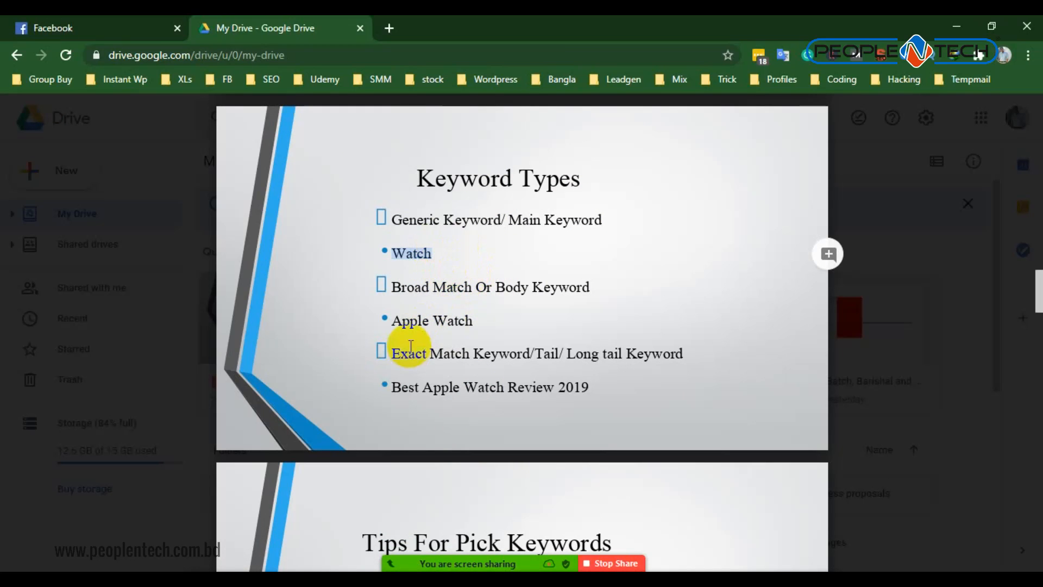
{"action": "left_click_drag", "start_coordinate": [409, 322], "coordinate": [458, 320]}
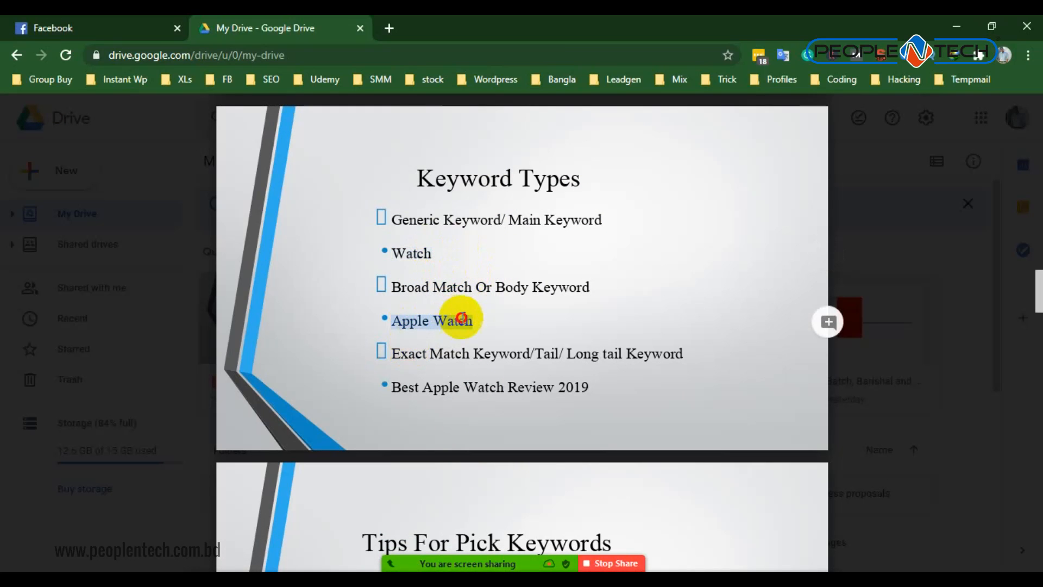
{"action": "left_click", "coordinate": [443, 386]}
{"action": "double_click", "coordinate": [572, 395]}
{"action": "left_click", "coordinate": [572, 395]}
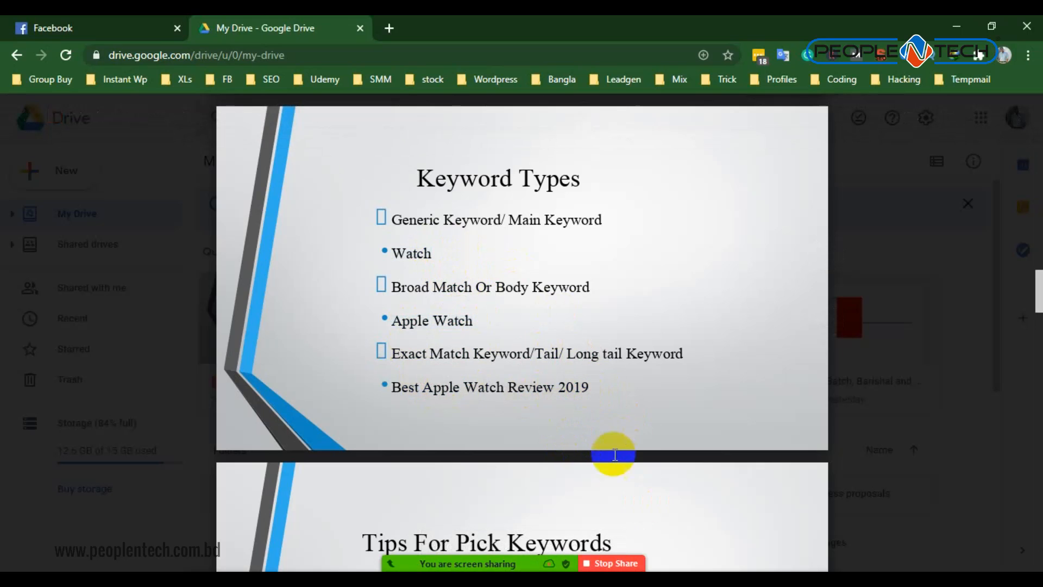
{"action": "double_click", "coordinate": [413, 253]}
{"action": "left_click_drag", "start_coordinate": [401, 325], "coordinate": [434, 323]}
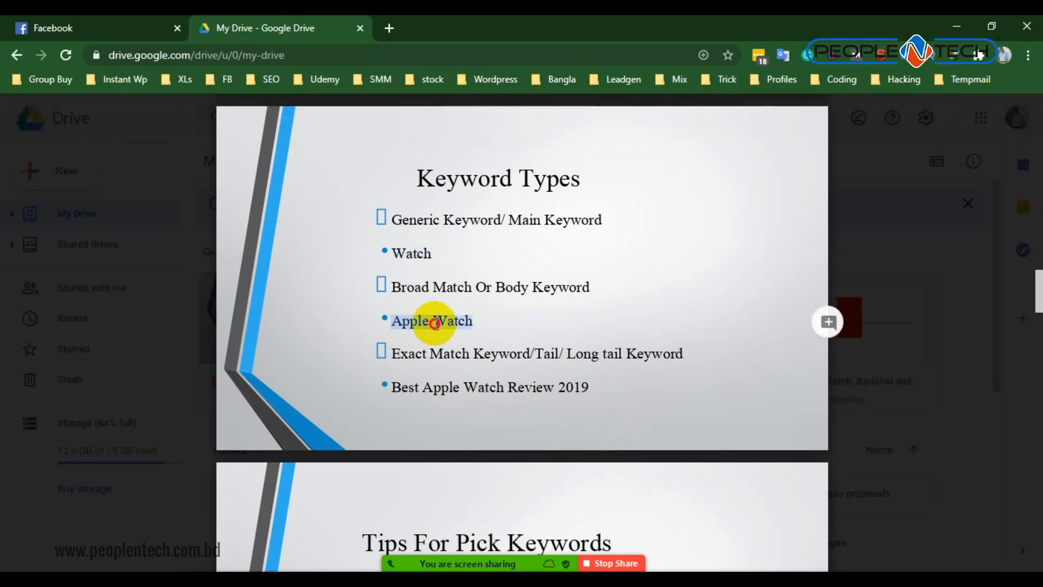
{"action": "left_click_drag", "start_coordinate": [433, 382], "coordinate": [586, 395]}
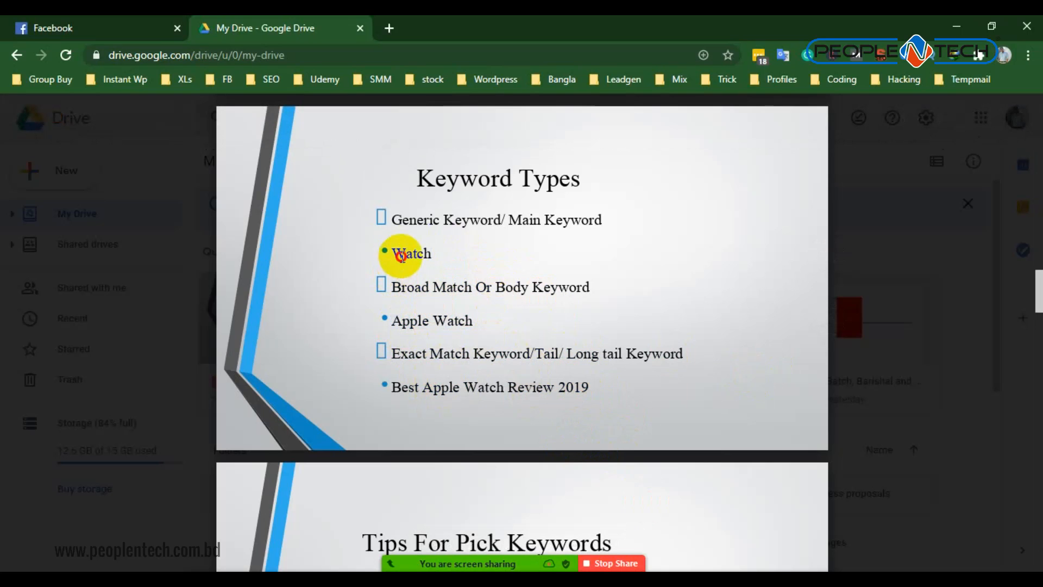
- Compare the three keyword examples by highlighting Watch, Apple Watch and Best Apple Watch Review 2019 in turn
{"action": "left_click_drag", "start_coordinate": [397, 250], "coordinate": [427, 254]}
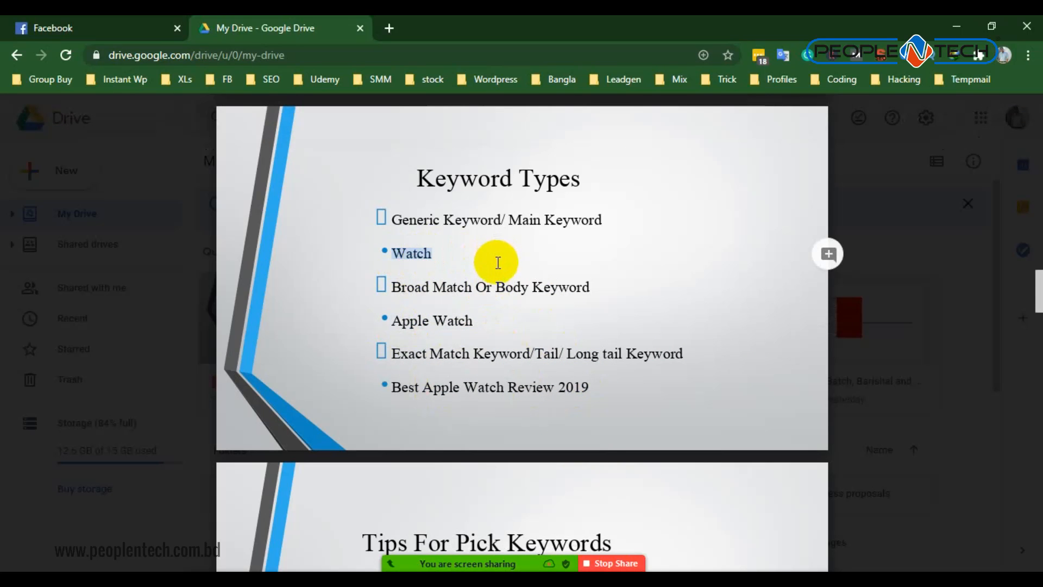
{"action": "left_click_drag", "start_coordinate": [393, 324], "coordinate": [454, 329]}
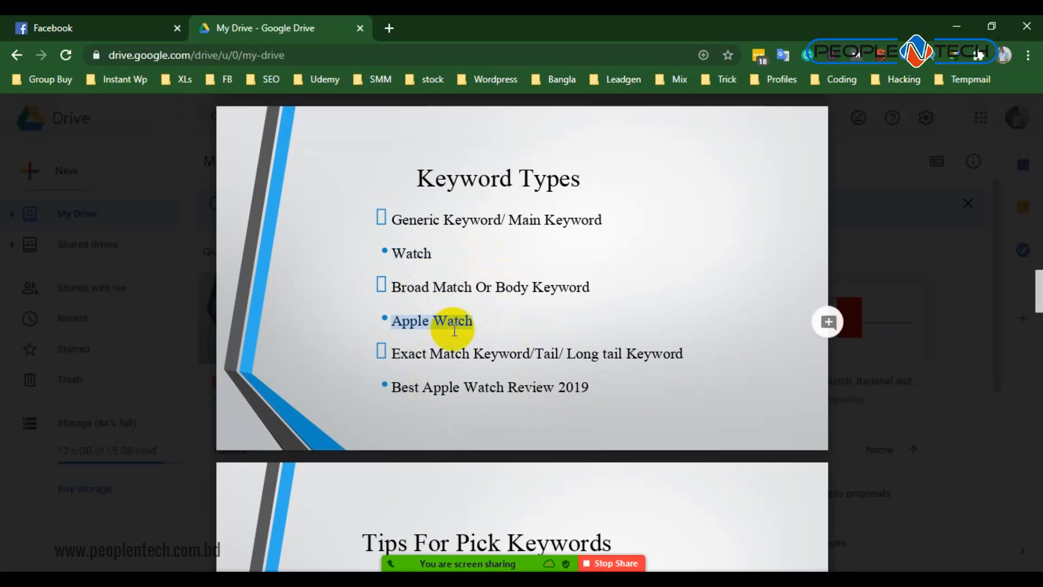
{"action": "left_click_drag", "start_coordinate": [393, 388], "coordinate": [603, 391]}
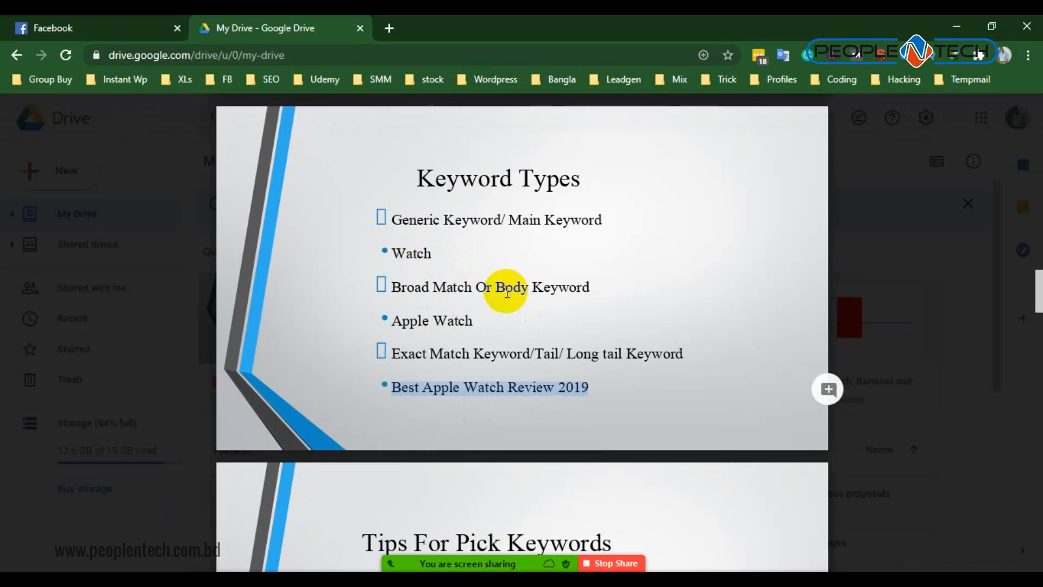
{"action": "scroll", "coordinate": [412, 407], "scroll_direction": "down", "scroll_amount": 1}
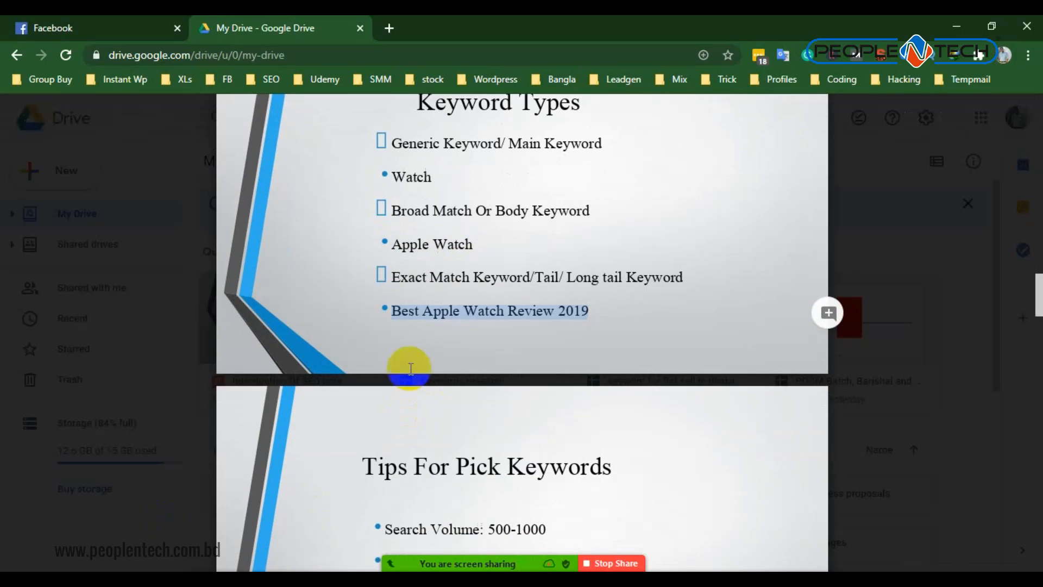
{"action": "left_click", "coordinate": [439, 311]}
{"action": "left_click_drag", "start_coordinate": [439, 311], "coordinate": [569, 308]}
- Go to the Tips For Pick Keywords slide and highlight the search volume tip of 500-1000
{"action": "scroll", "coordinate": [559, 326], "scroll_direction": "down", "scroll_amount": 1}
{"action": "scroll", "coordinate": [560, 326], "scroll_direction": "down", "scroll_amount": 3}
{"action": "left_click_drag", "start_coordinate": [443, 231], "coordinate": [667, 247]}
{"action": "left_click_drag", "start_coordinate": [385, 300], "coordinate": [538, 301]}
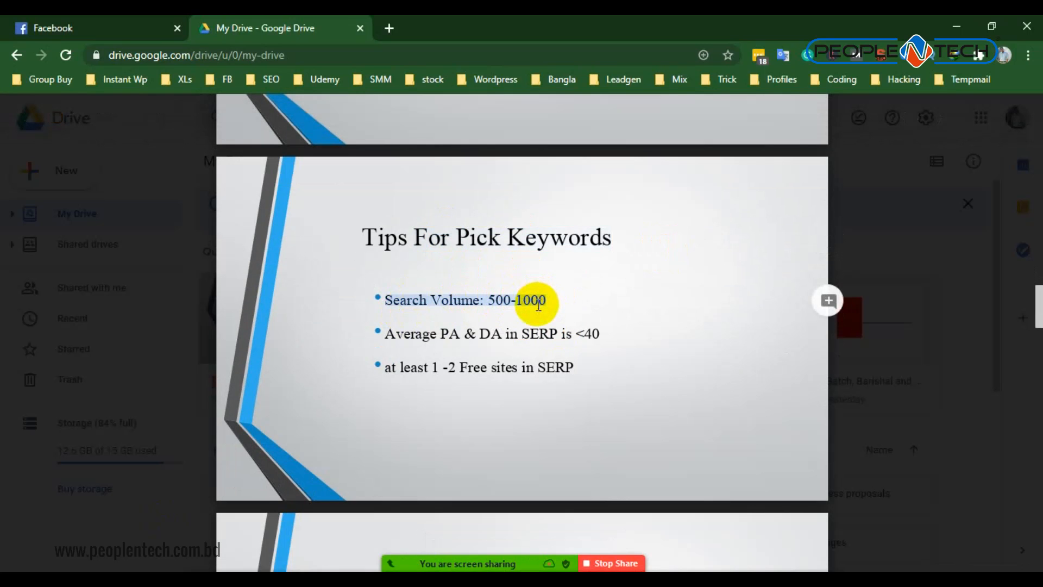
{"action": "left_click_drag", "start_coordinate": [539, 304], "coordinate": [539, 331]}
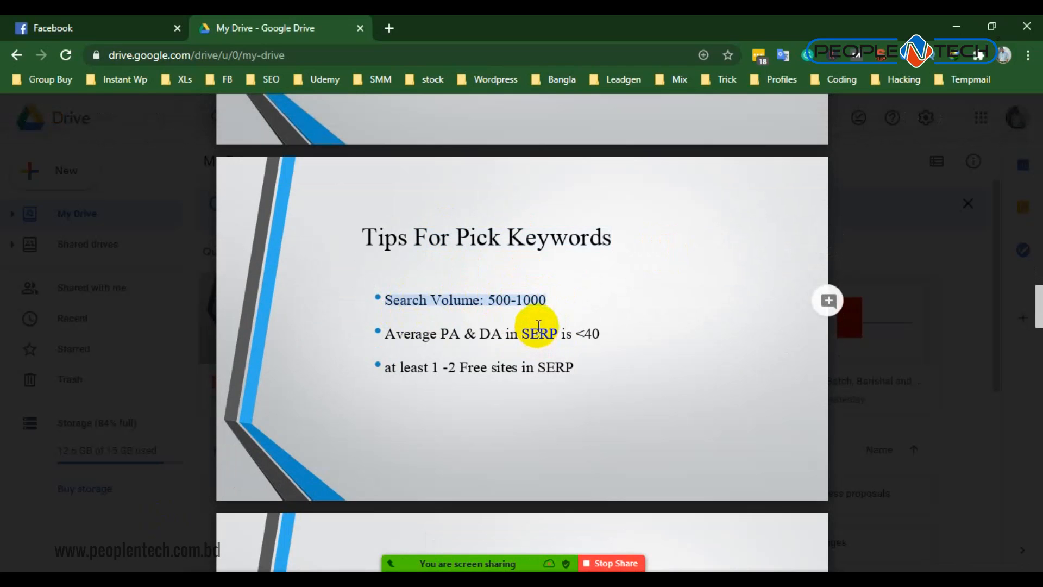
{"action": "left_click_drag", "start_coordinate": [538, 325], "coordinate": [526, 406]}
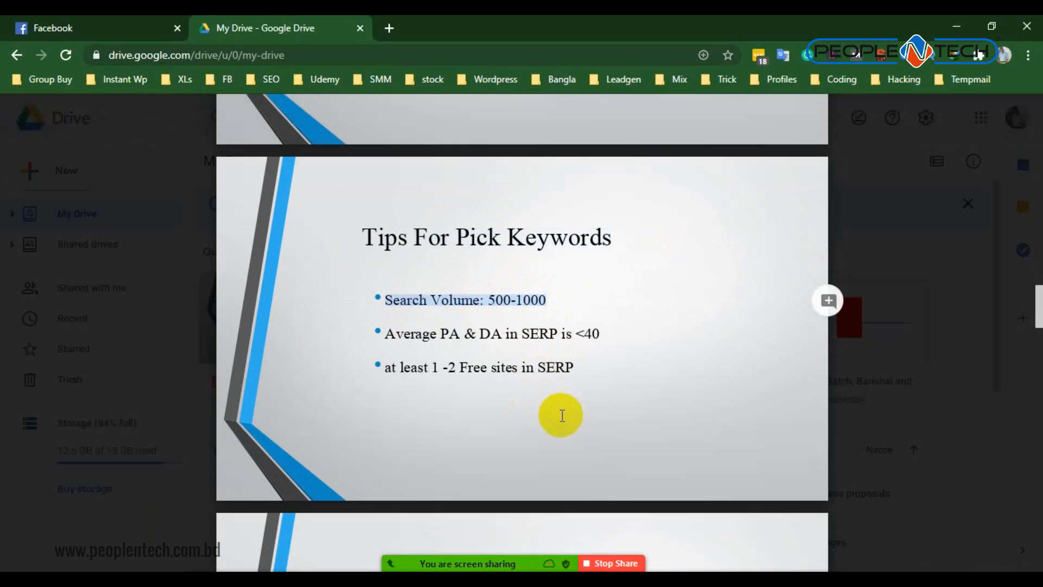
- Highlight the parts of the average PA and DA tip, including PA, DA and the <40 limit
{"action": "left_click_drag", "start_coordinate": [463, 334], "coordinate": [625, 332]}
{"action": "left_click_drag", "start_coordinate": [461, 334], "coordinate": [385, 333]}
{"action": "double_click", "coordinate": [444, 335]}
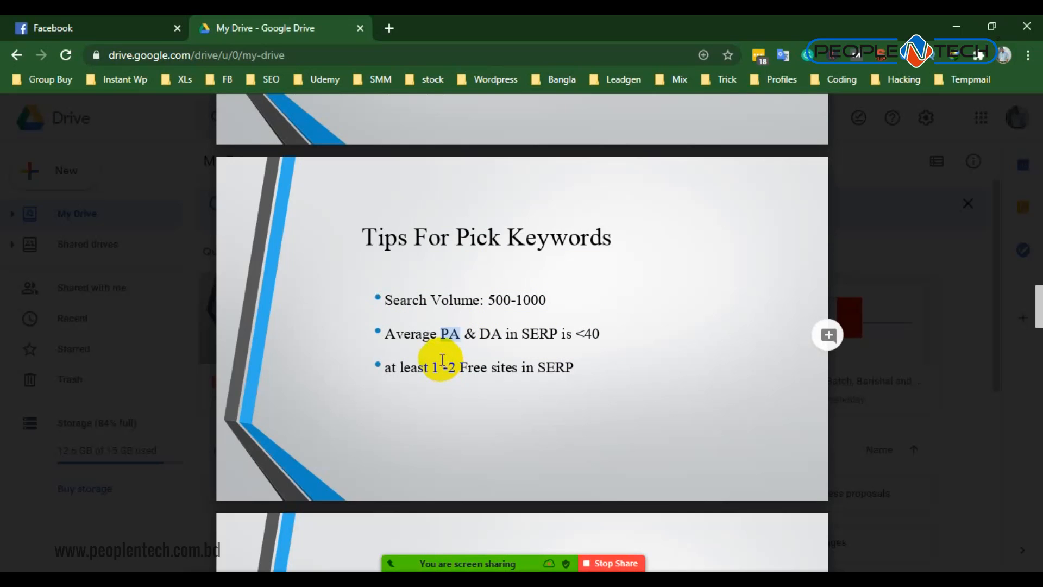
{"action": "left_click_drag", "start_coordinate": [481, 334], "coordinate": [456, 346]}
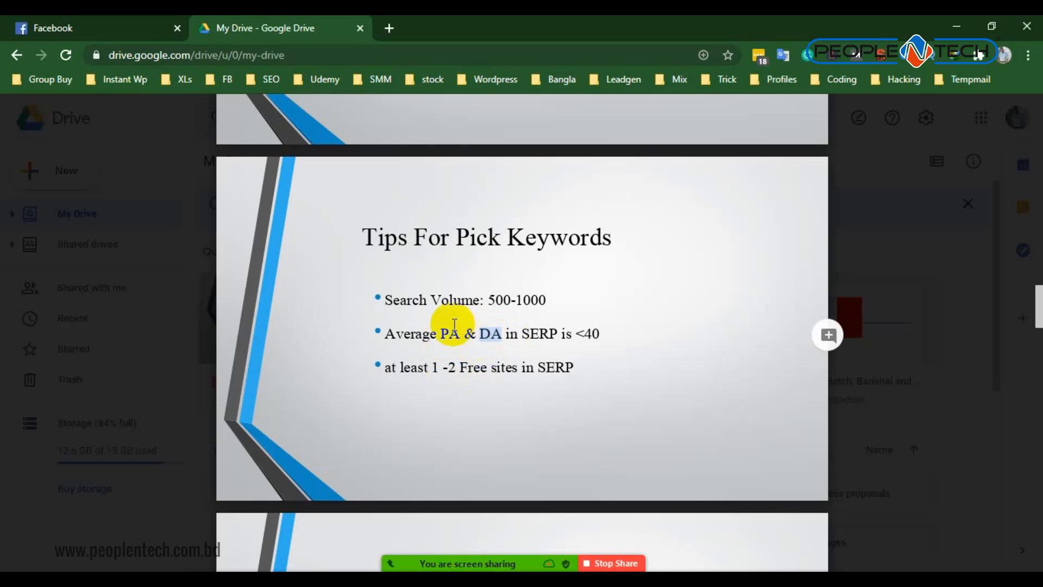
{"action": "left_click_drag", "start_coordinate": [460, 236], "coordinate": [501, 237]}
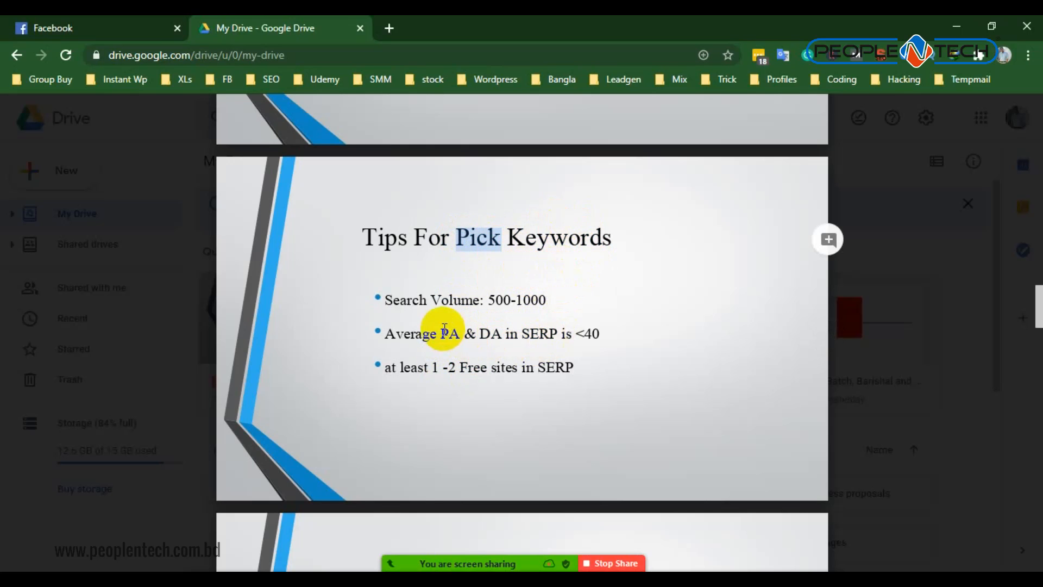
{"action": "left_click_drag", "start_coordinate": [576, 333], "coordinate": [596, 330]}
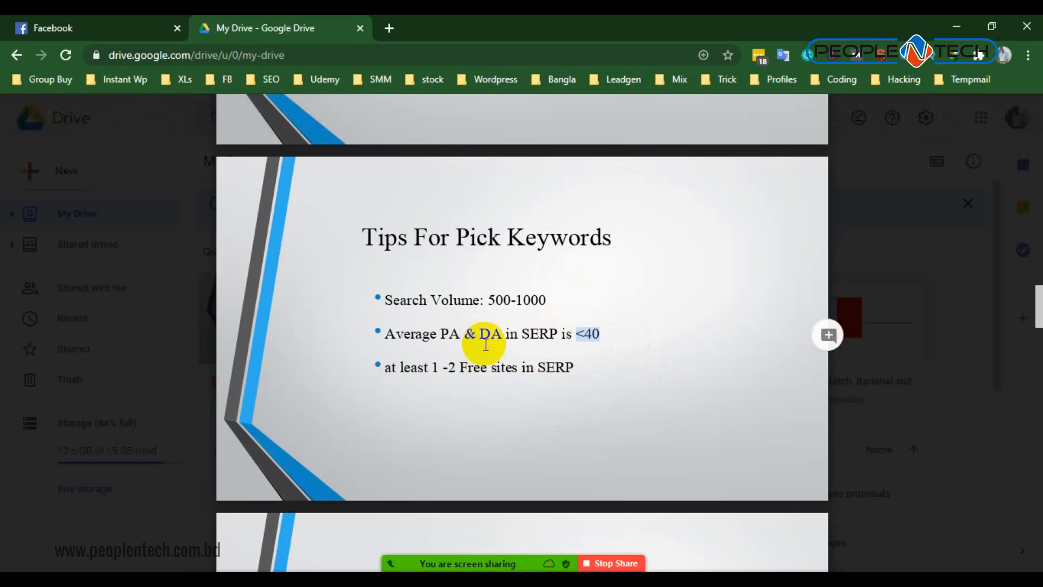
- Highlight the DA in SERP is <40 condition and the tip about at least 1-2 free sites in SERP
{"action": "left_click", "coordinate": [457, 333]}
{"action": "left_click_drag", "start_coordinate": [479, 332], "coordinate": [558, 334]}
{"action": "double_click", "coordinate": [517, 367]}
{"action": "left_click", "coordinate": [447, 334]}
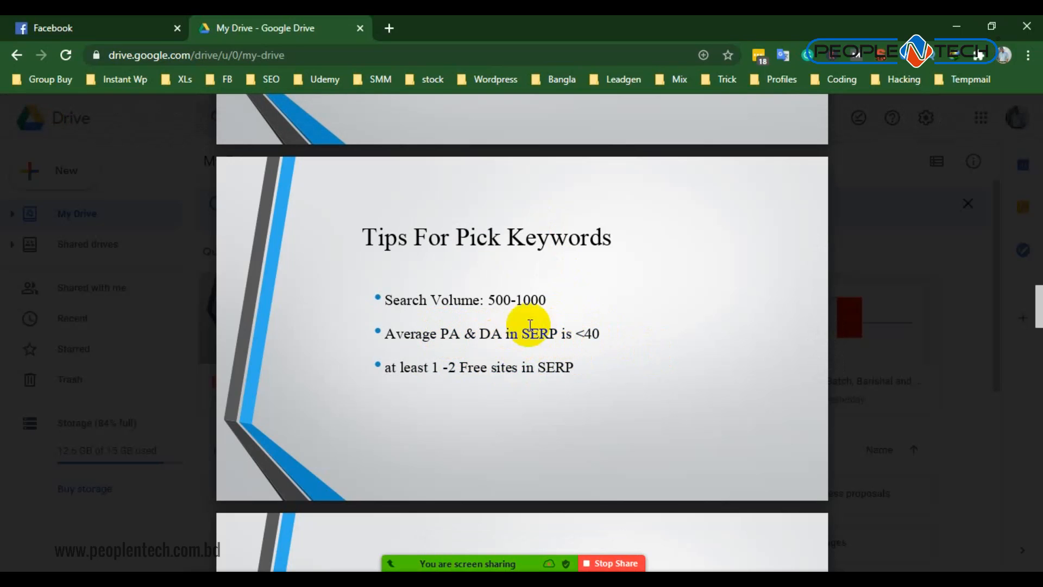
{"action": "left_click_drag", "start_coordinate": [479, 333], "coordinate": [594, 337]}
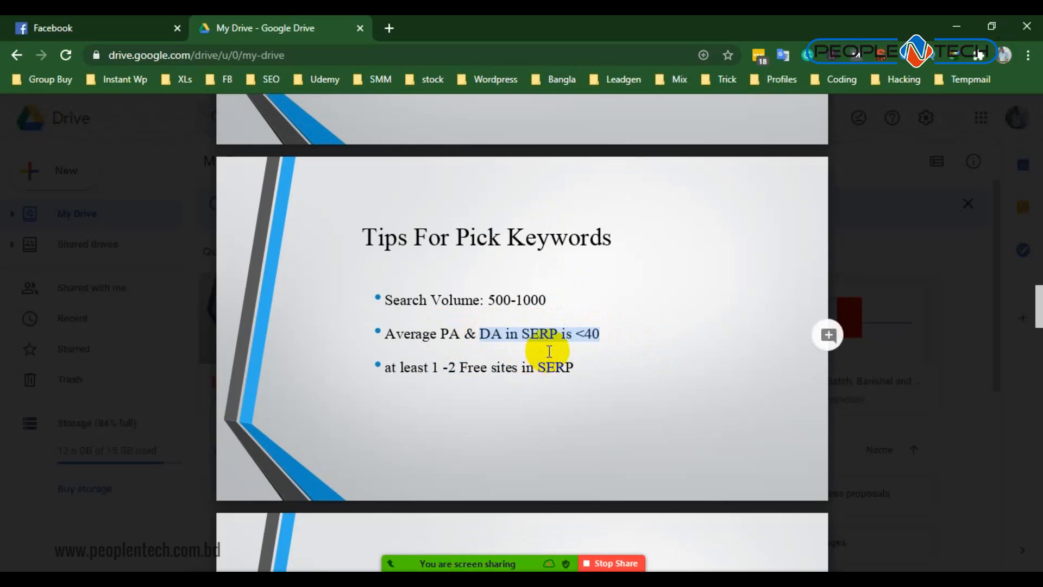
{"action": "scroll", "coordinate": [471, 384], "scroll_direction": "down", "scroll_amount": 1}
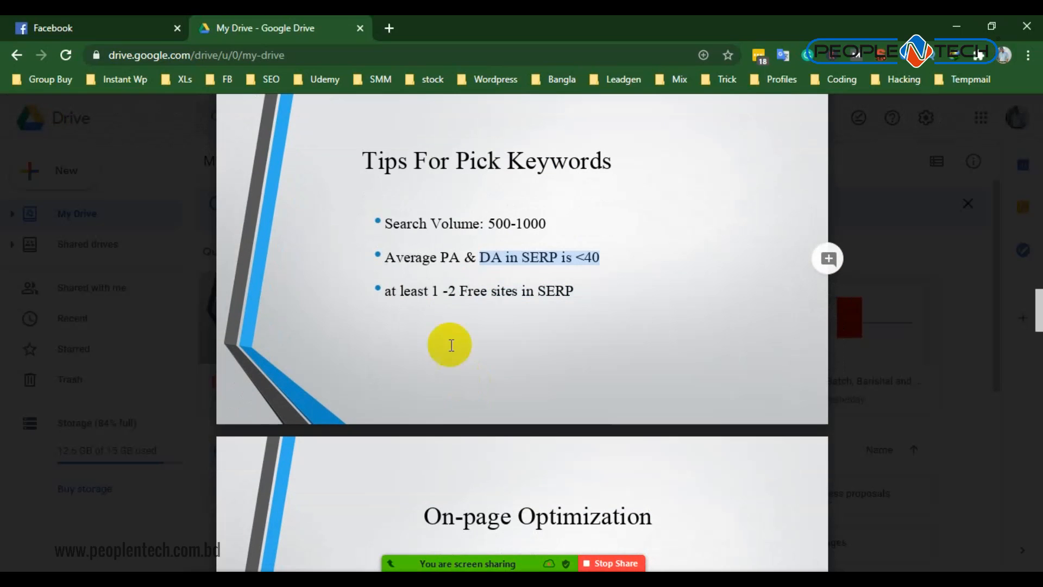
{"action": "left_click_drag", "start_coordinate": [413, 291], "coordinate": [550, 291]}
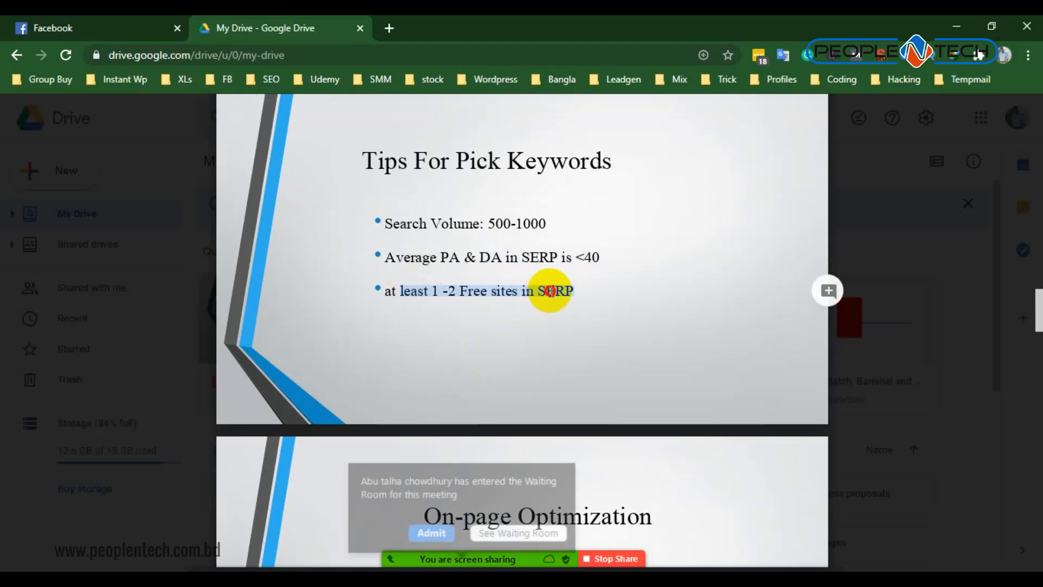
- Admit everyone in the Zoom waiting room to the meeting
{"action": "left_click", "coordinate": [427, 496]}
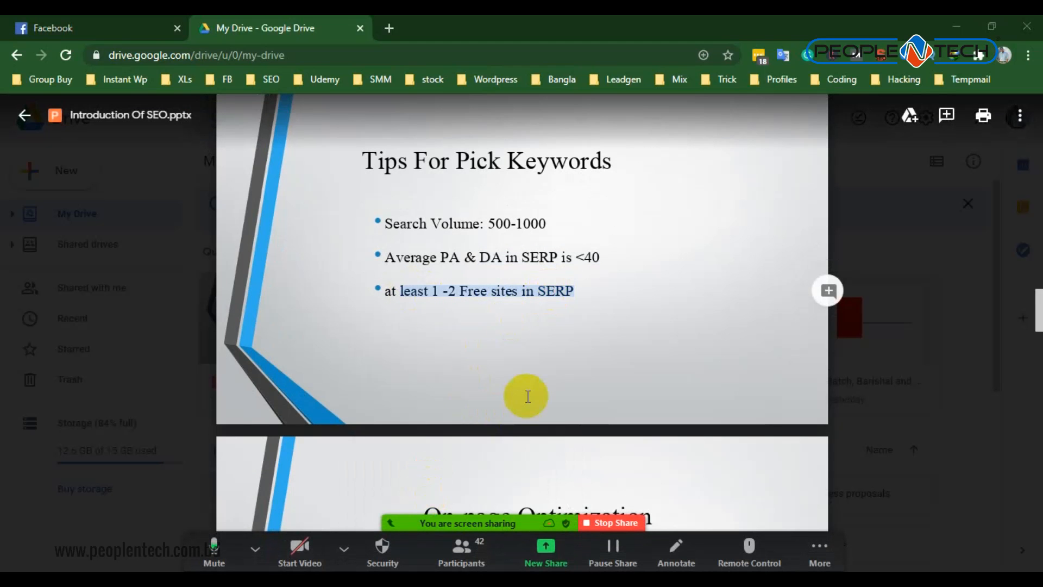
{"action": "left_click", "coordinate": [521, 349]}
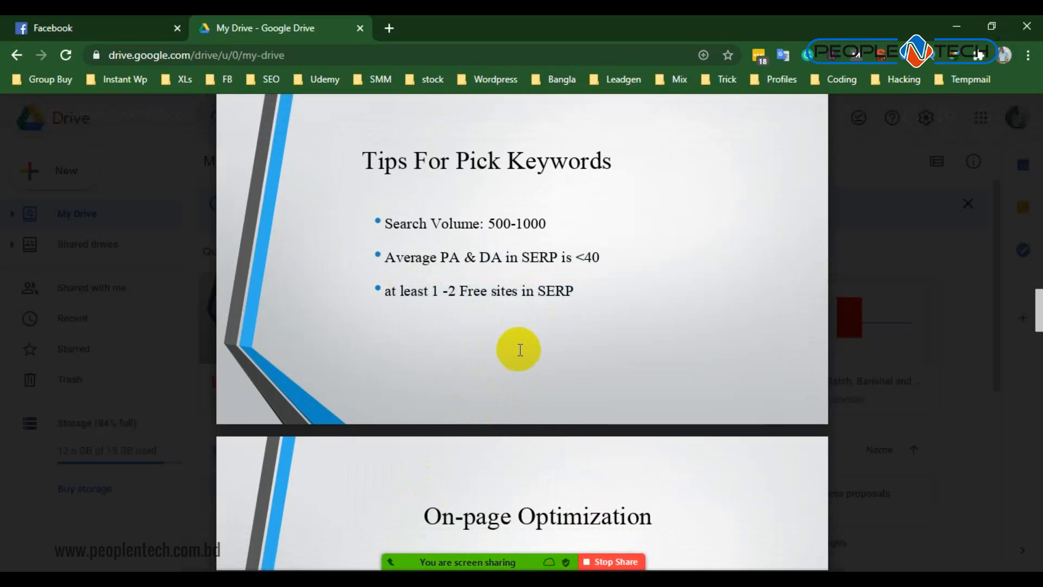
{"action": "left_click", "coordinate": [483, 497]}
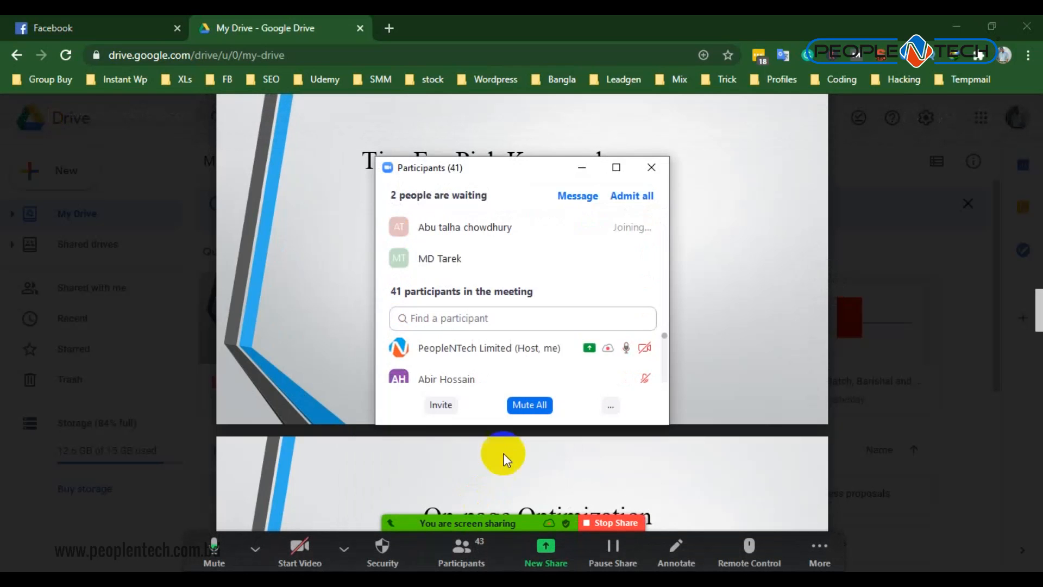
{"action": "left_click", "coordinate": [619, 204]}
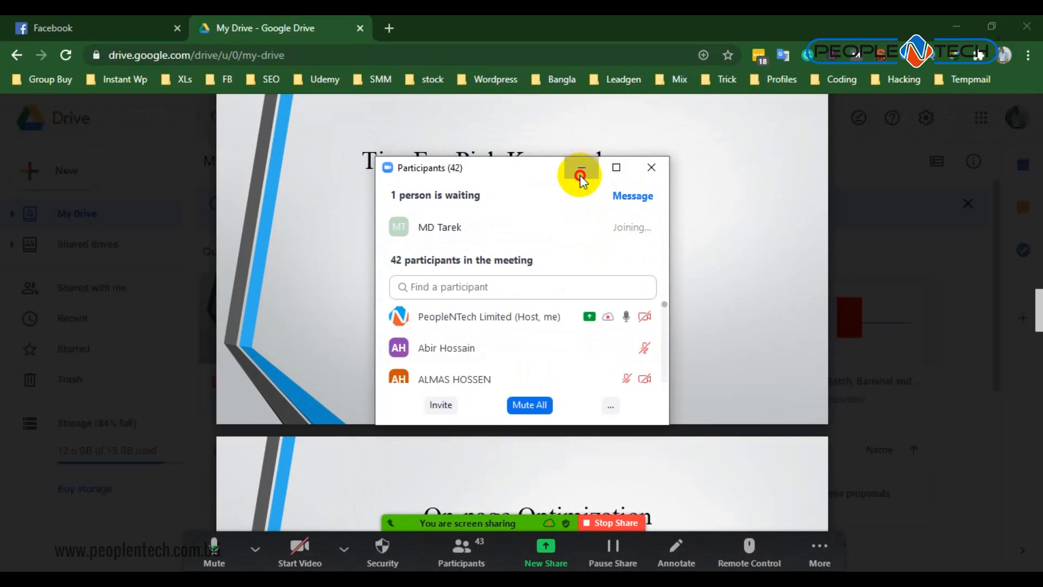
- Minimize the participants list and highlight the science-of-optimizing and search-engine-friendlier phrases in the On-page Optimization definition
{"action": "left_click", "coordinate": [581, 175]}
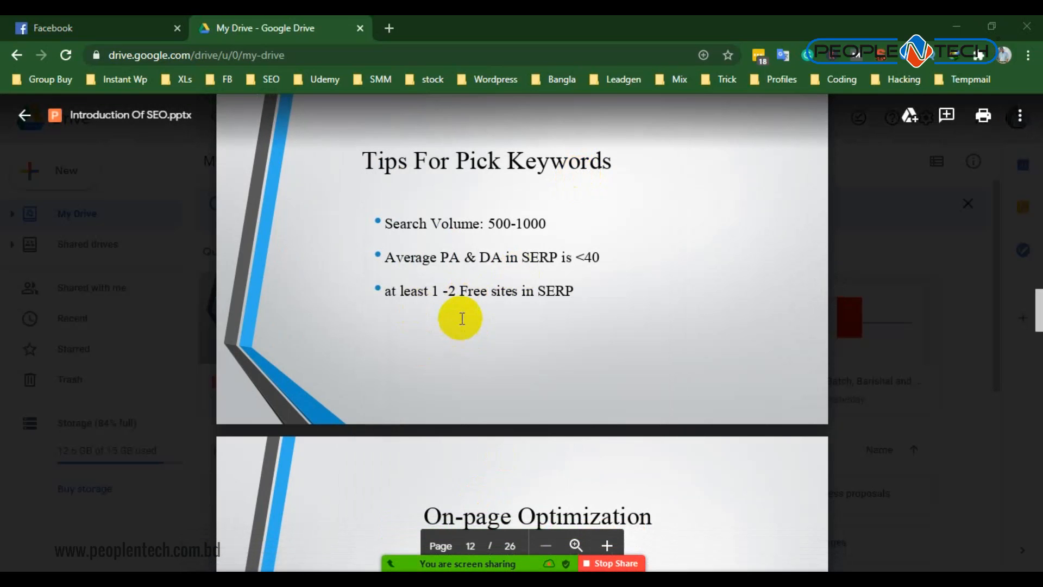
{"action": "left_click", "coordinate": [571, 291]}
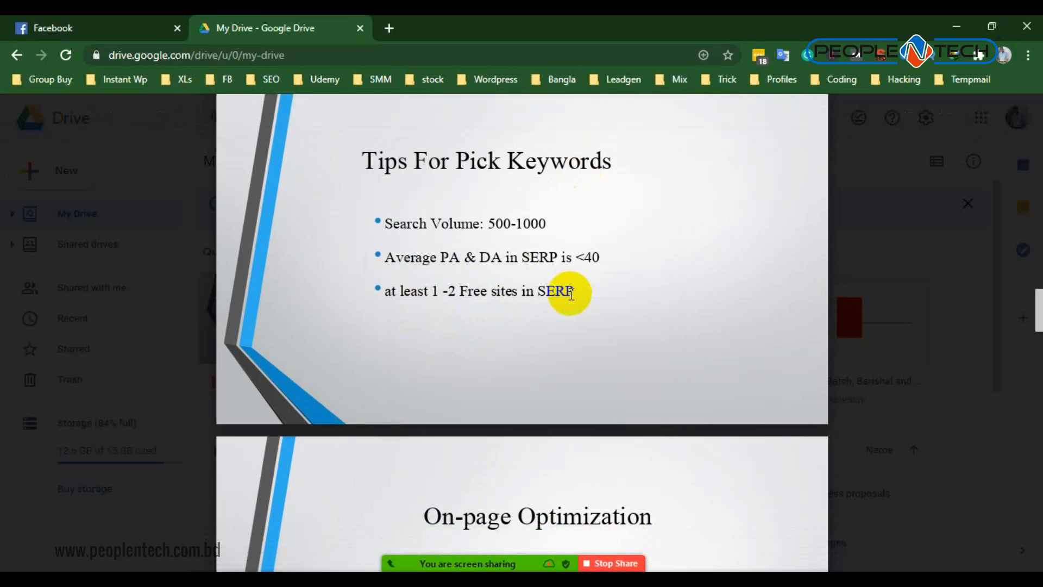
{"action": "scroll", "coordinate": [562, 299], "scroll_direction": "down", "scroll_amount": 5}
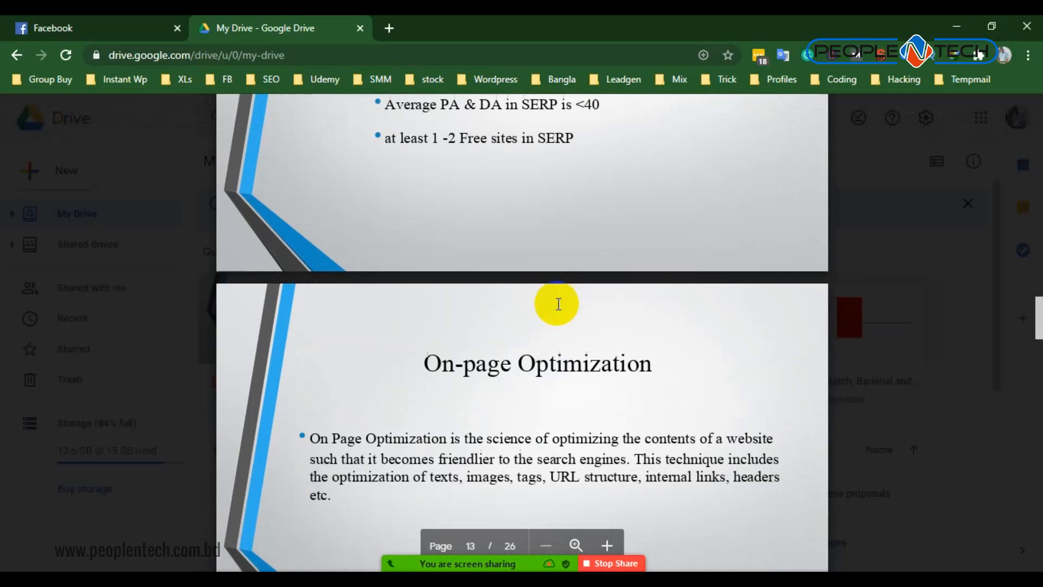
{"action": "left_click_drag", "start_coordinate": [365, 285], "coordinate": [614, 285]}
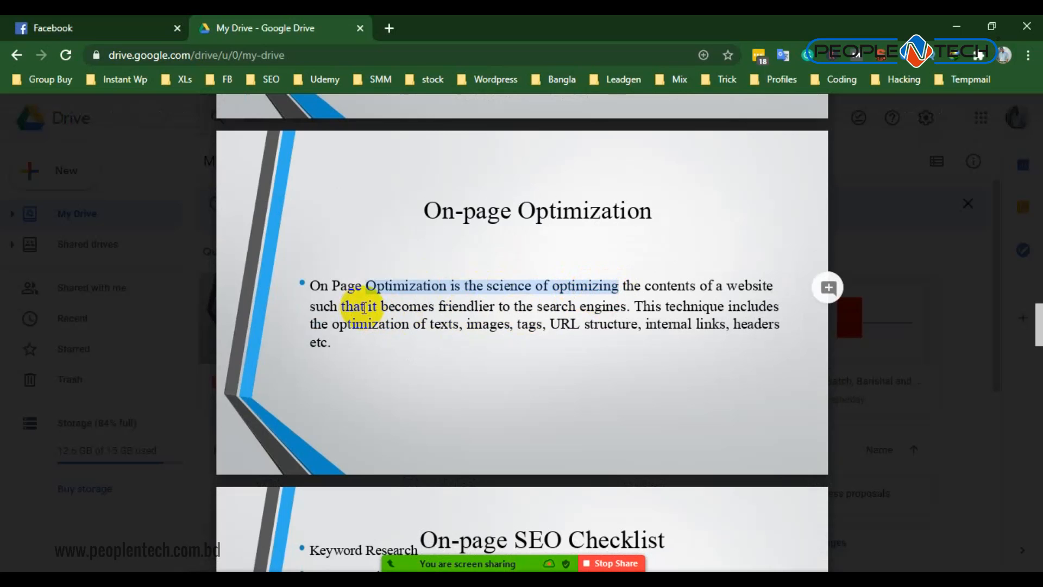
{"action": "left_click_drag", "start_coordinate": [382, 307], "coordinate": [635, 309]}
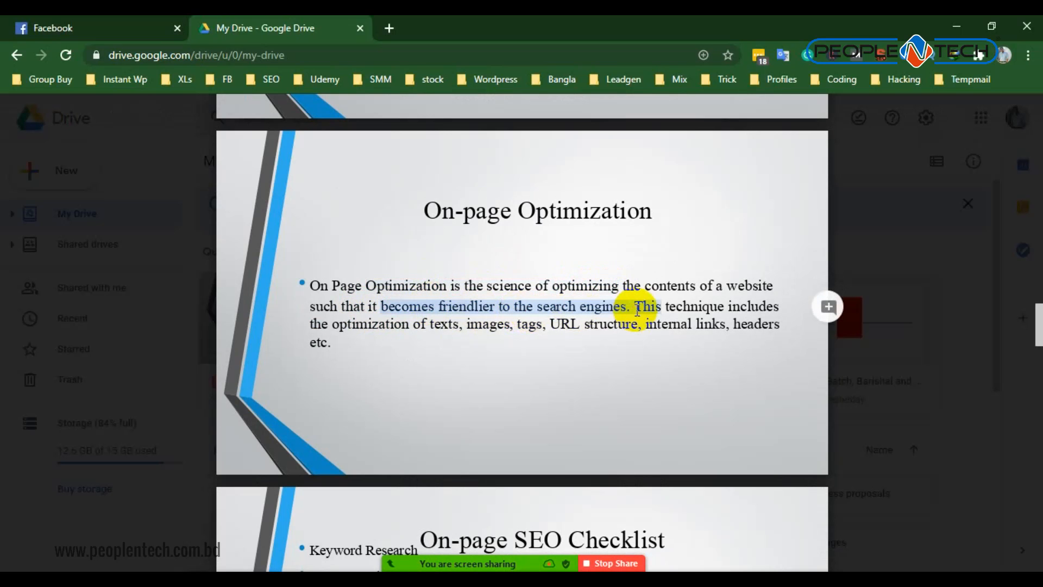
- Highlight images in the list of elements covered by the On-page Optimization definition
{"action": "scroll", "coordinate": [585, 330], "scroll_direction": "up", "scroll_amount": 5}
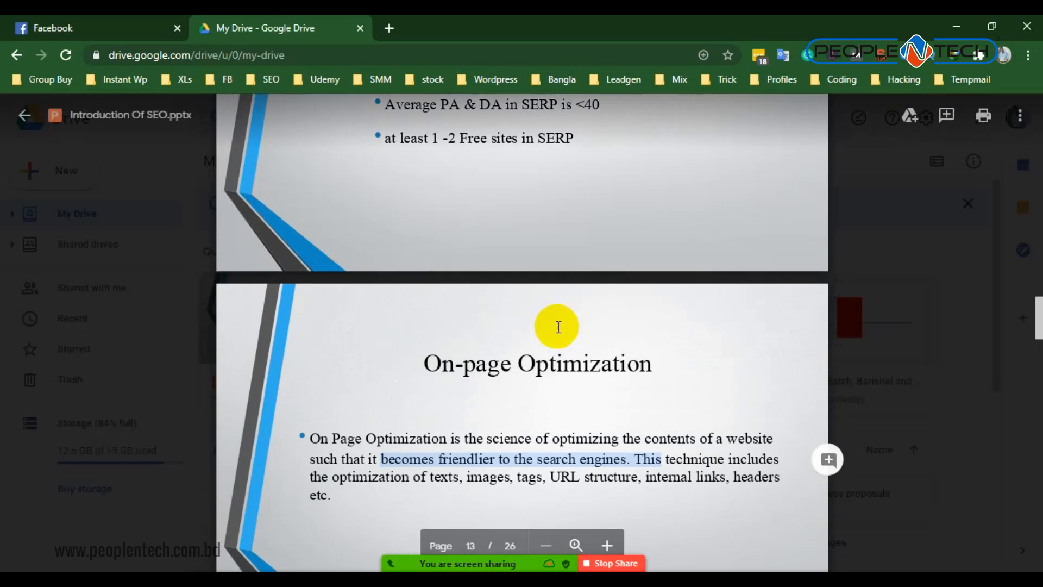
{"action": "scroll", "coordinate": [396, 263], "scroll_direction": "down", "scroll_amount": 6}
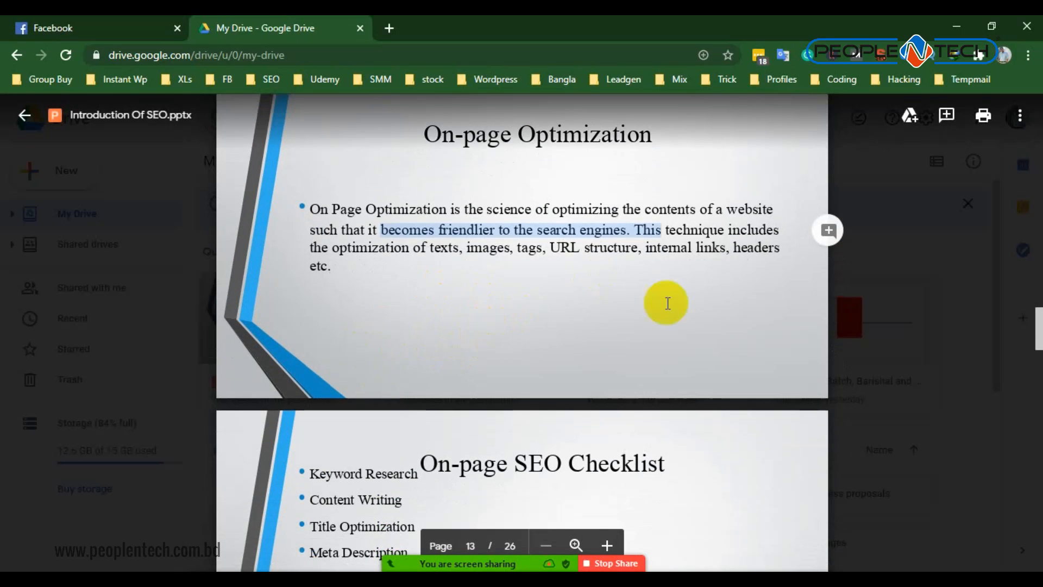
{"action": "left_click", "coordinate": [584, 300]}
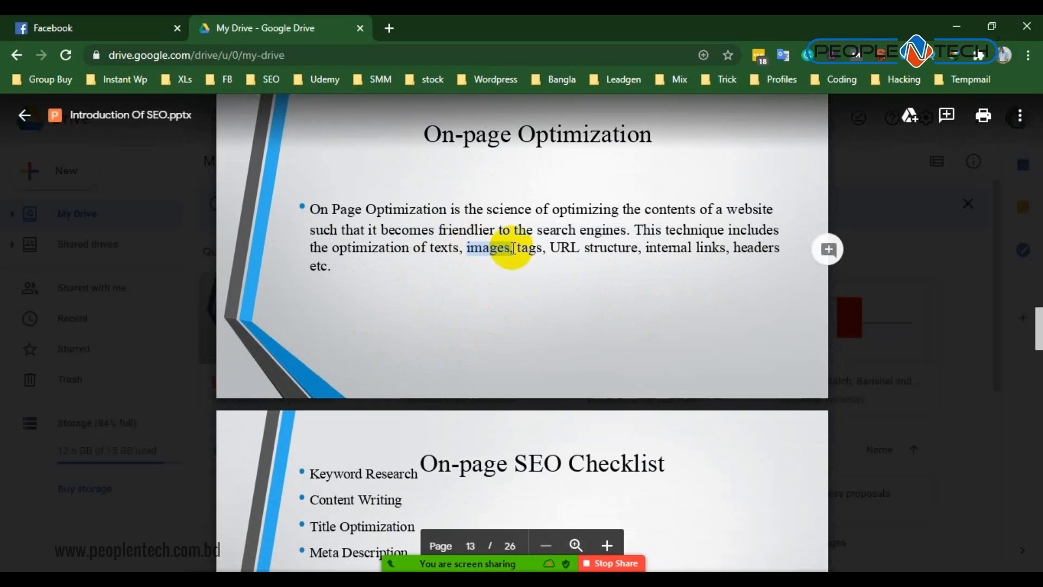
- Admit the people in the Zoom waiting room and minimize the participants list
{"action": "scroll", "coordinate": [407, 361], "scroll_direction": "up", "scroll_amount": 4}
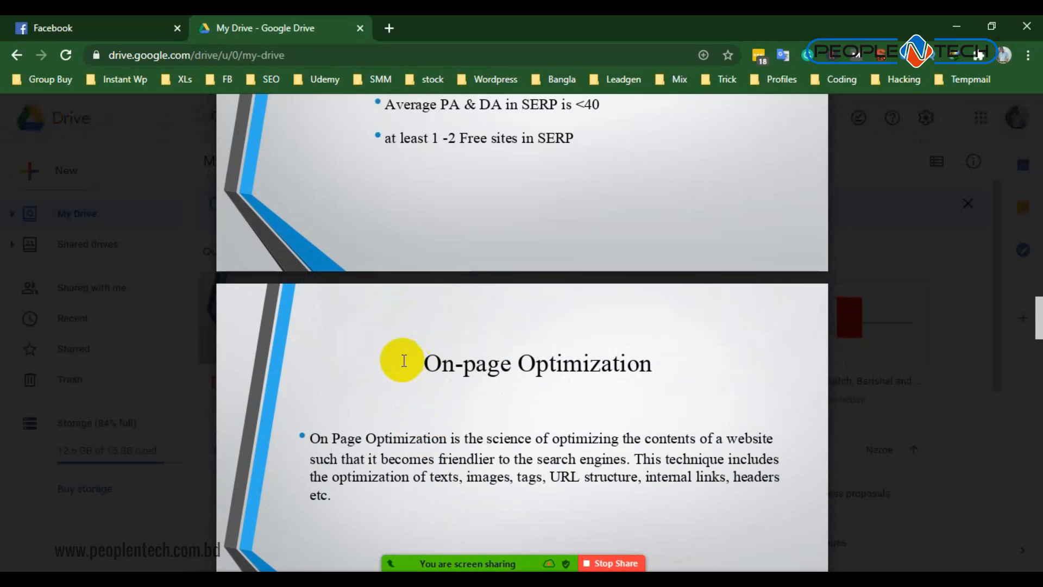
{"action": "scroll", "coordinate": [536, 349], "scroll_direction": "down", "scroll_amount": 7}
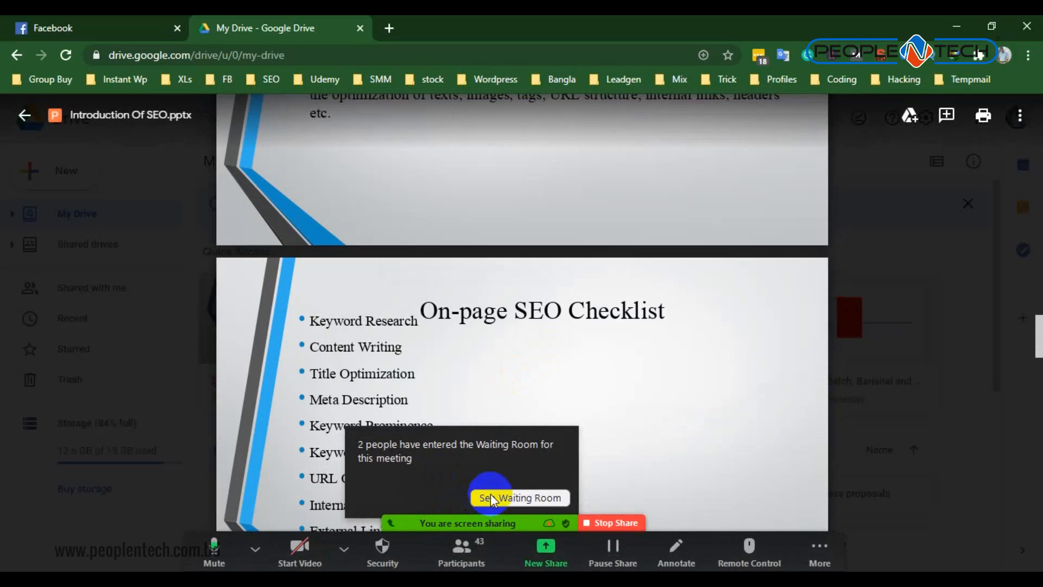
{"action": "left_click", "coordinate": [520, 497]}
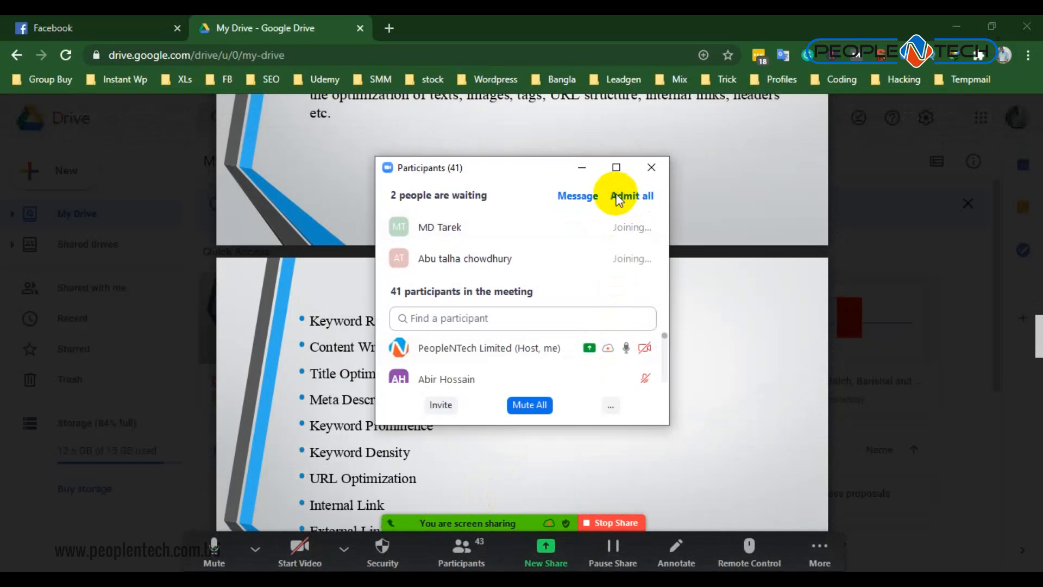
{"action": "left_click", "coordinate": [584, 167]}
- Return to the Keyword Types slide and highlight the Best Apple Watch Review 2019 example
{"action": "scroll", "coordinate": [521, 291], "scroll_direction": "up", "scroll_amount": 10}
{"action": "scroll", "coordinate": [523, 292], "scroll_direction": "up", "scroll_amount": 4}
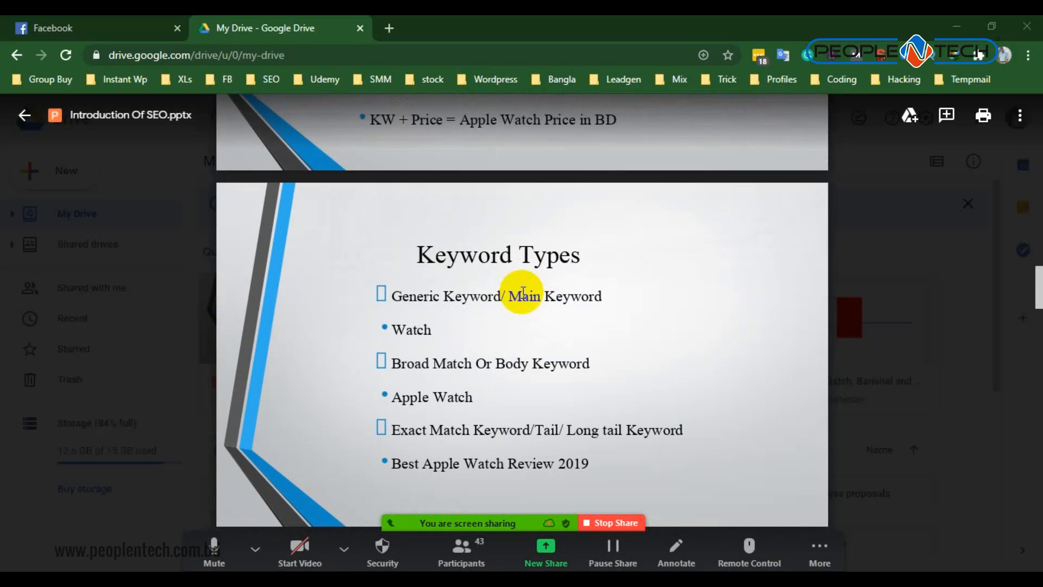
{"action": "scroll", "coordinate": [517, 284], "scroll_direction": "up", "scroll_amount": 9}
{"action": "scroll", "coordinate": [517, 294], "scroll_direction": "down", "scroll_amount": 5}
{"action": "scroll", "coordinate": [514, 306], "scroll_direction": "down", "scroll_amount": 8}
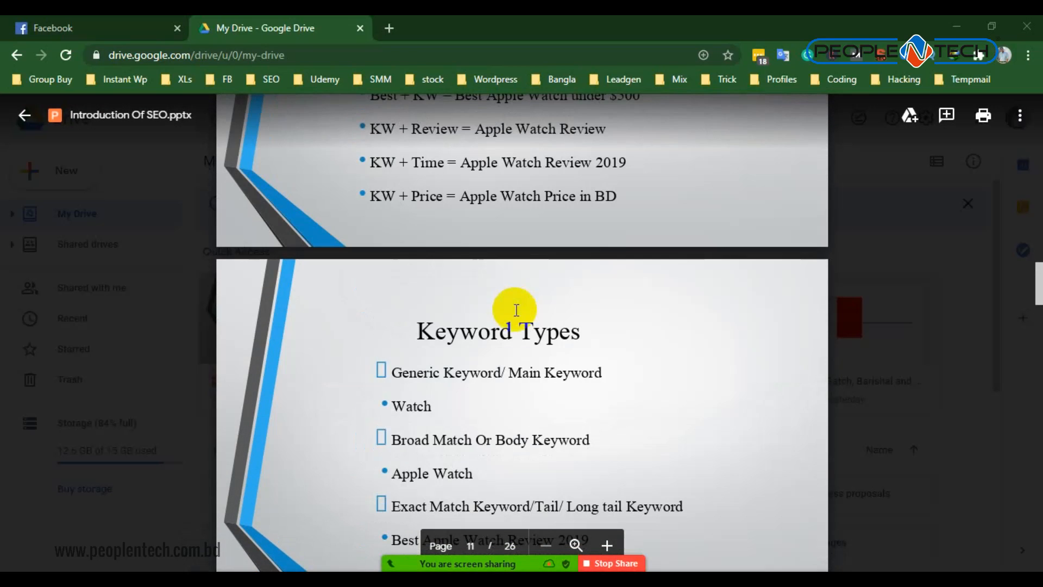
{"action": "scroll", "coordinate": [516, 313], "scroll_direction": "up", "scroll_amount": 3}
{"action": "scroll", "coordinate": [516, 313], "scroll_direction": "up", "scroll_amount": 2}
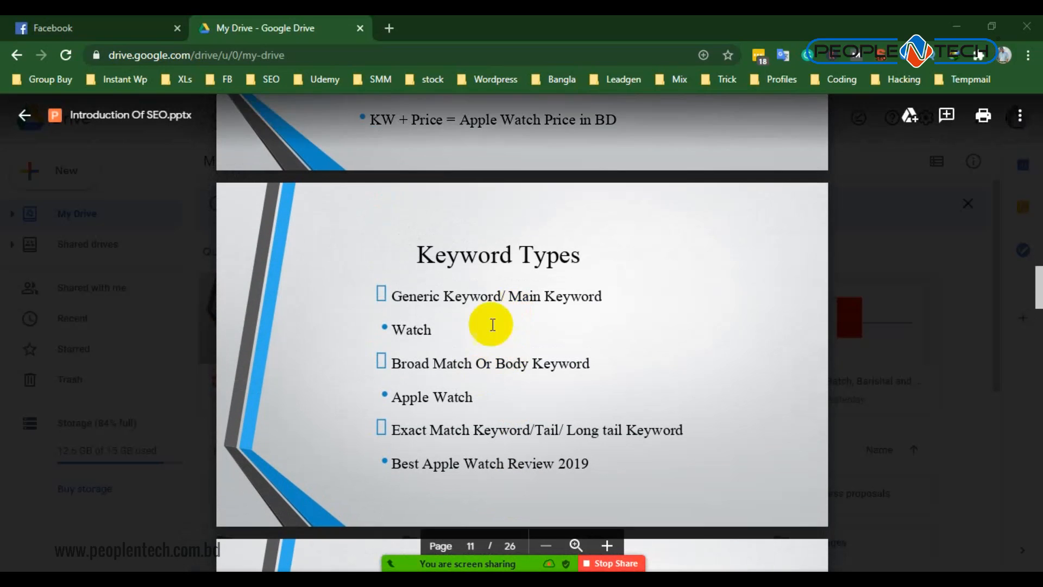
{"action": "scroll", "coordinate": [478, 373], "scroll_direction": "down", "scroll_amount": 2}
{"action": "scroll", "coordinate": [602, 326], "scroll_direction": "down", "scroll_amount": 5}
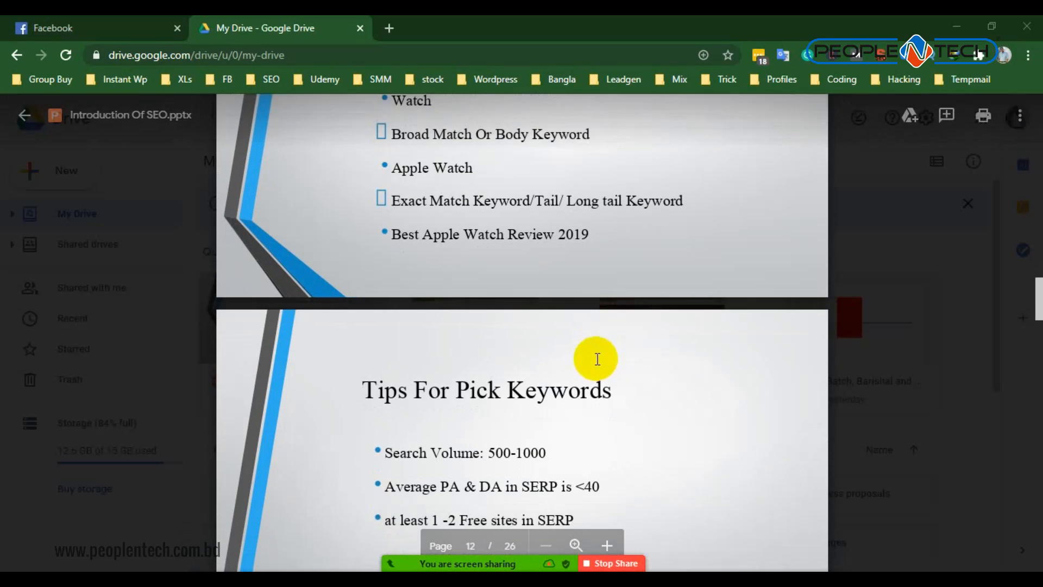
{"action": "scroll", "coordinate": [571, 326], "scroll_direction": "up", "scroll_amount": 4}
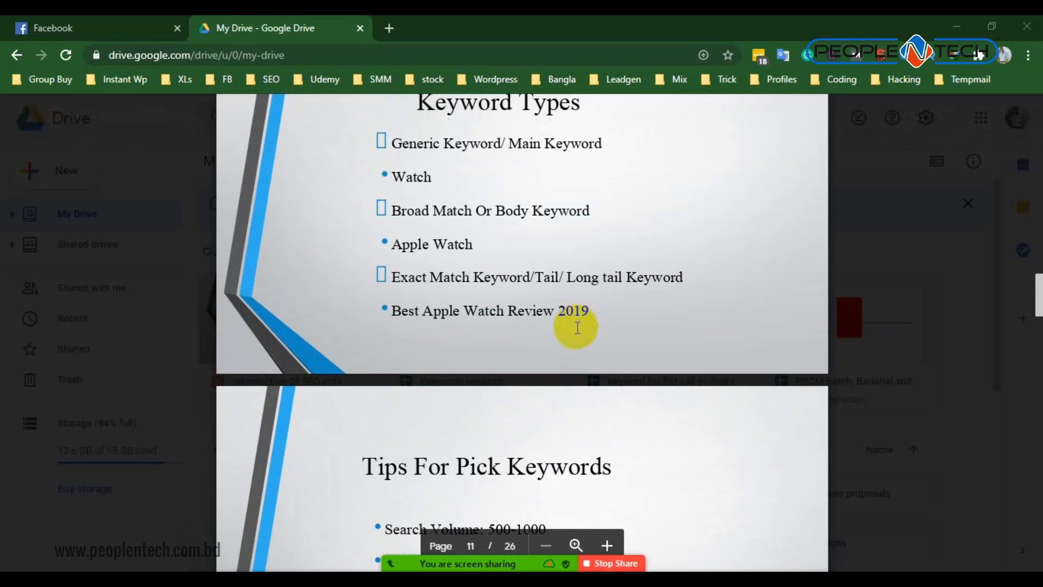
{"action": "scroll", "coordinate": [464, 435], "scroll_direction": "up", "scroll_amount": 3}
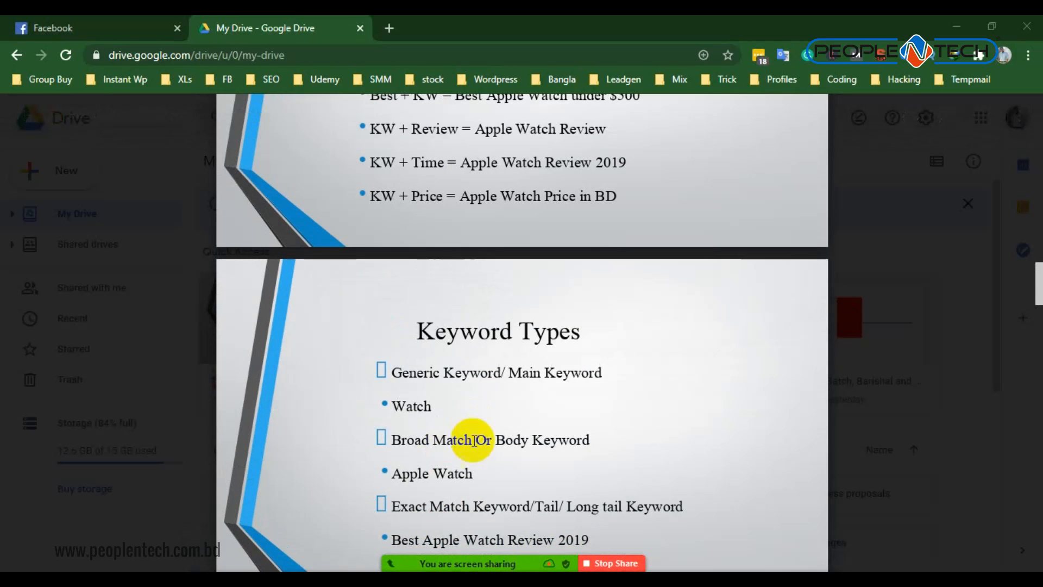
{"action": "scroll", "coordinate": [464, 450], "scroll_direction": "down", "scroll_amount": 1}
{"action": "left_click_drag", "start_coordinate": [392, 387], "coordinate": [578, 385]}
- Go back to the keyword intent slide and highlight the commercial keyword patterns and the words Buying Intent KW
{"action": "scroll", "coordinate": [578, 385], "scroll_direction": "up", "scroll_amount": 7}
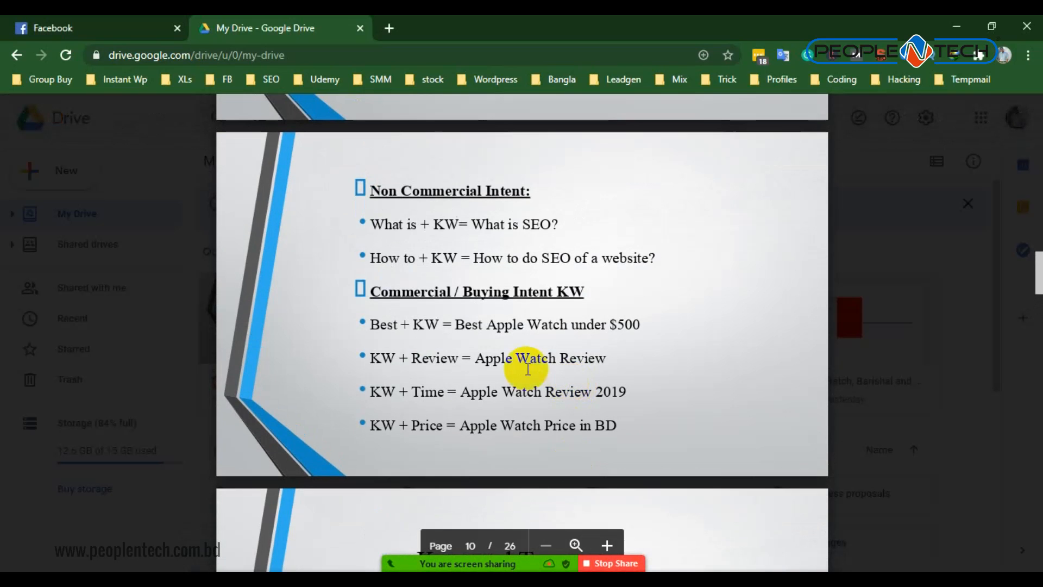
{"action": "left_click_drag", "start_coordinate": [397, 337], "coordinate": [610, 424]}
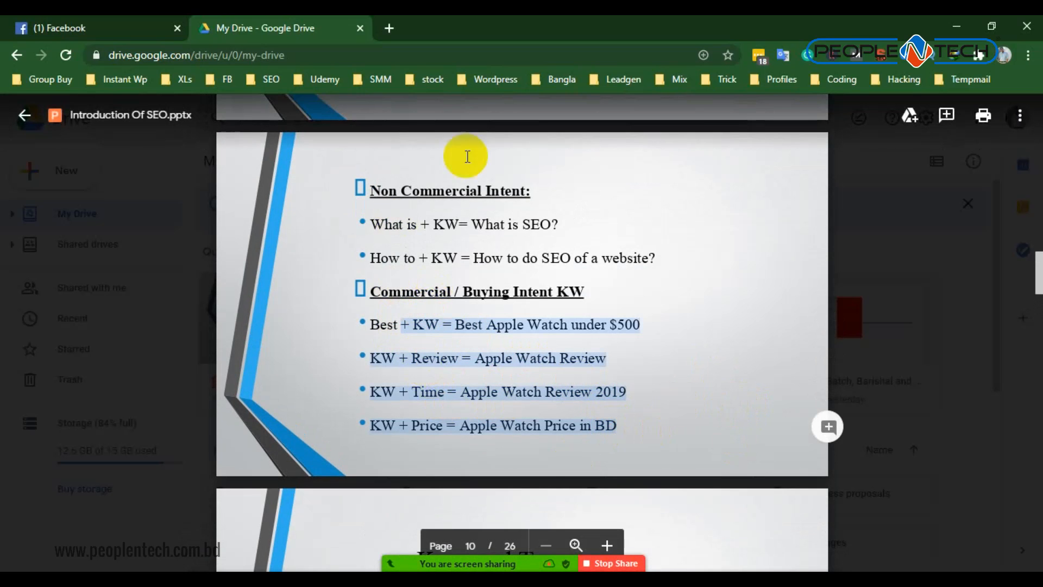
{"action": "left_click_drag", "start_coordinate": [465, 297], "coordinate": [574, 297]}
- Highlight Apple Watch Review in the long tail keyword example on the Keyword Types slide
{"action": "scroll", "coordinate": [485, 357], "scroll_direction": "down", "scroll_amount": 7}
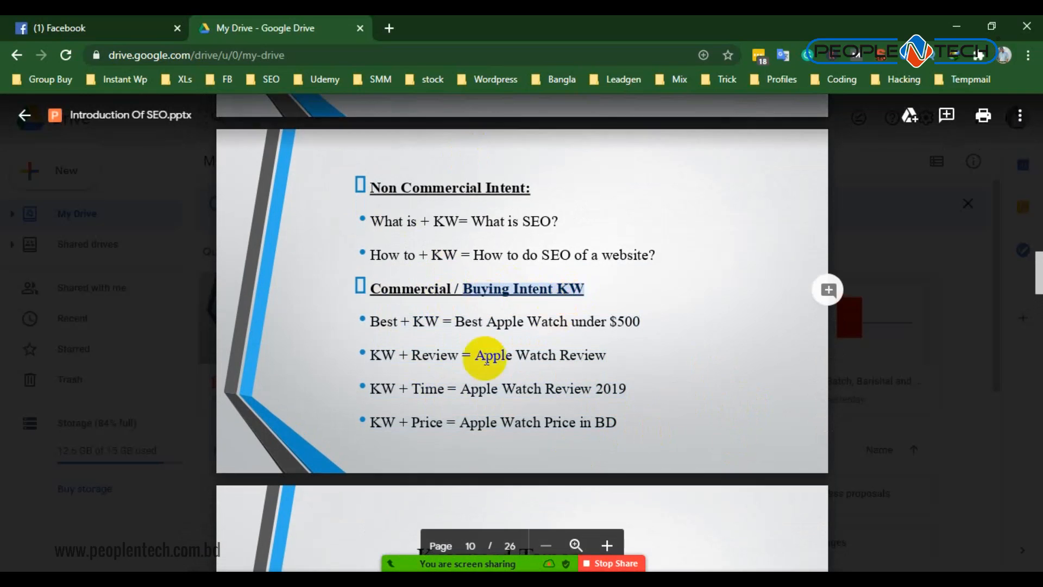
{"action": "left_click_drag", "start_coordinate": [423, 388], "coordinate": [551, 395]}
{"action": "scroll", "coordinate": [608, 392], "scroll_direction": "down", "scroll_amount": 3}
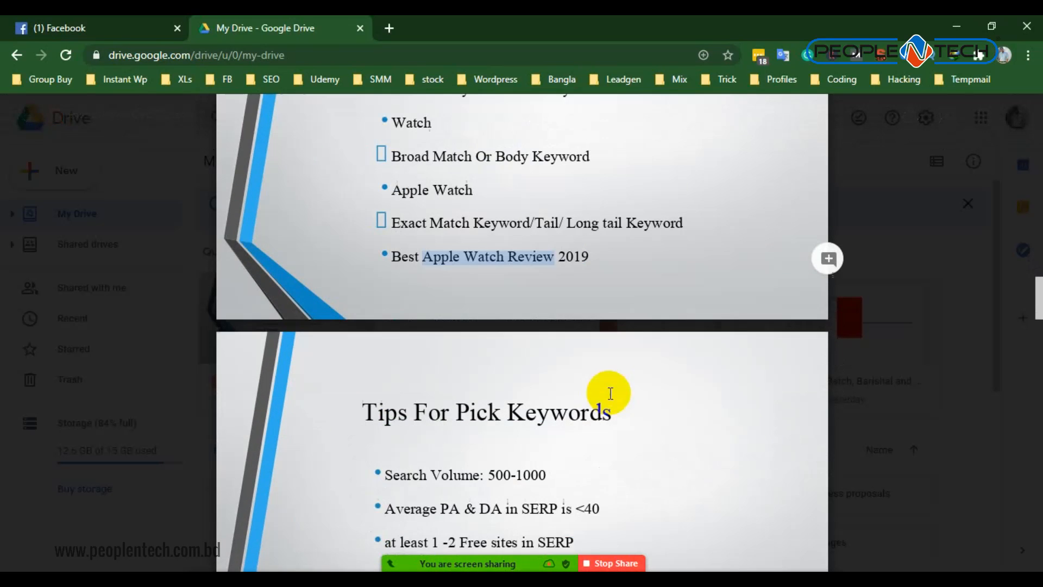
{"action": "scroll", "coordinate": [517, 375], "scroll_direction": "up", "scroll_amount": 6}
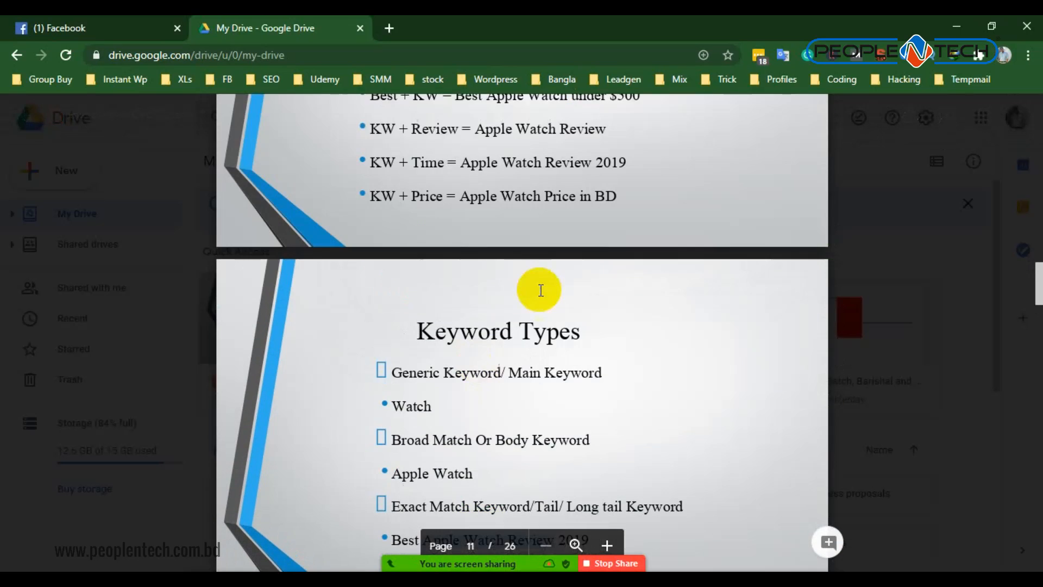
{"action": "scroll", "coordinate": [500, 326], "scroll_direction": "up", "scroll_amount": 5}
{"action": "scroll", "coordinate": [505, 347], "scroll_direction": "down", "scroll_amount": 3}
{"action": "scroll", "coordinate": [489, 347], "scroll_direction": "down", "scroll_amount": 4}
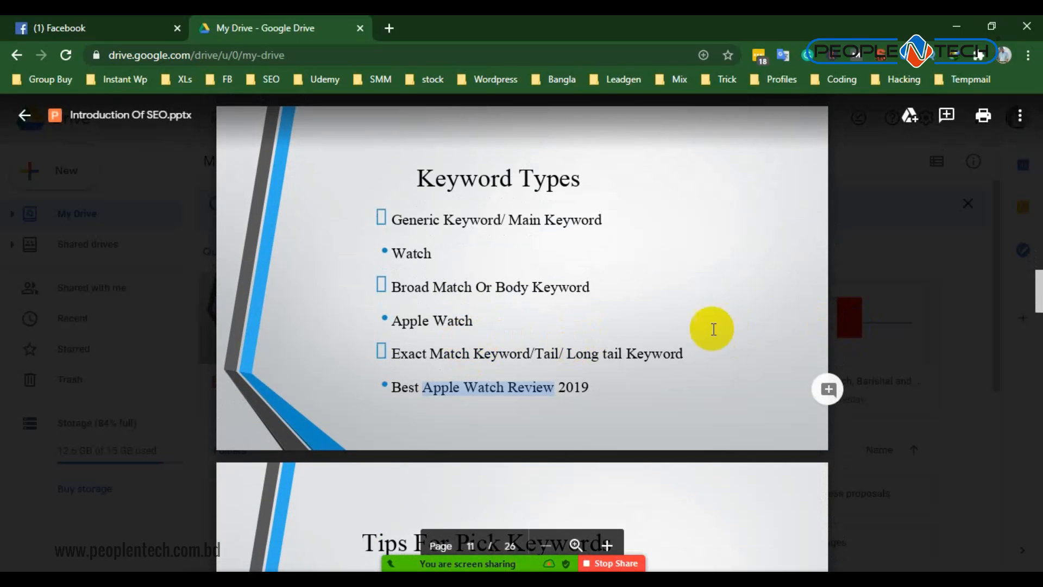
- Search Google for keyword revealer in a new browser tab and open the Keyword Revealer website
{"action": "left_click", "coordinate": [390, 28]}
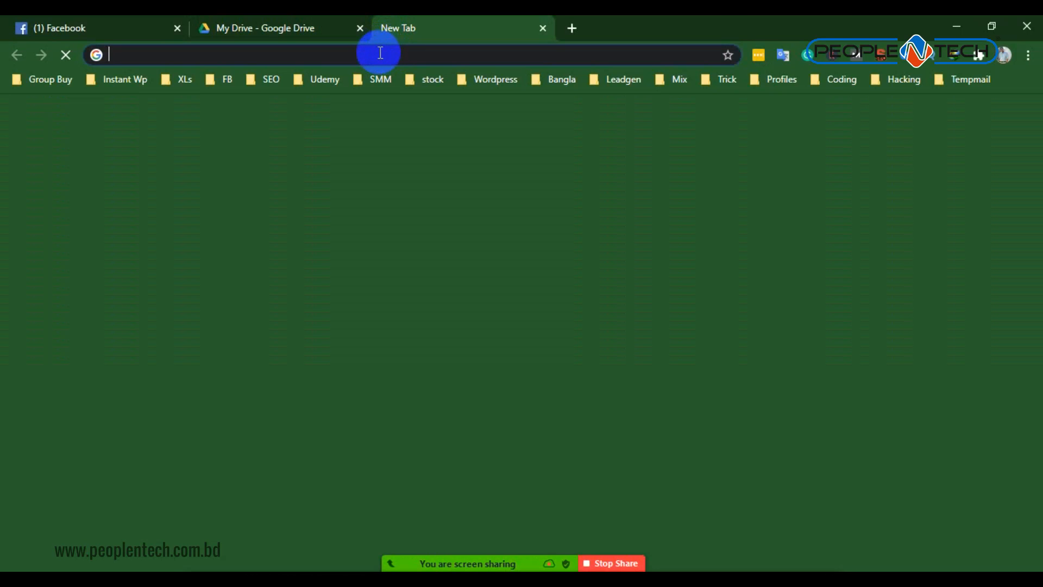
{"action": "type", "text": "keyw"}
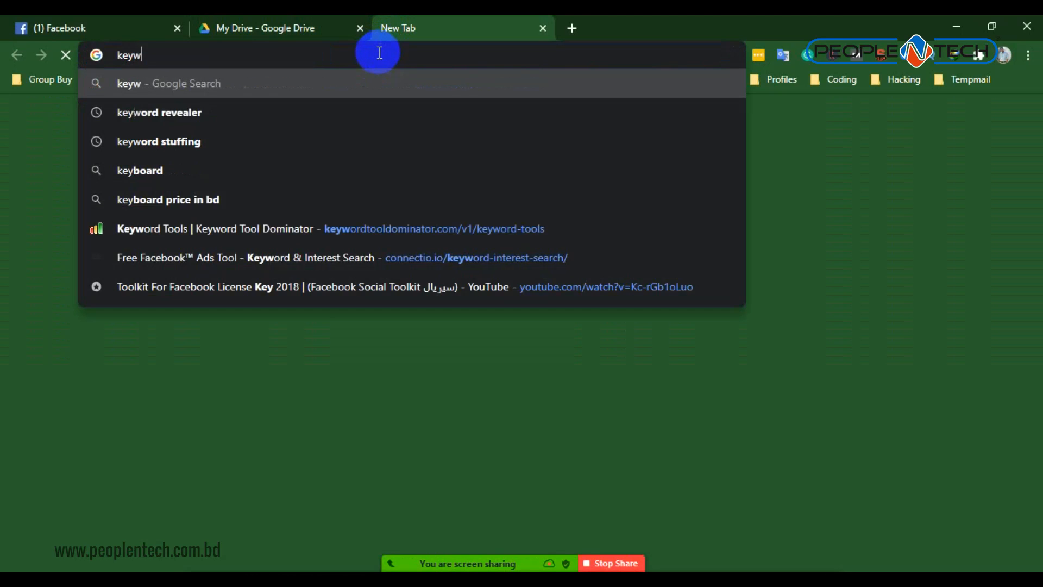
{"action": "type", "text": "ord reve"}
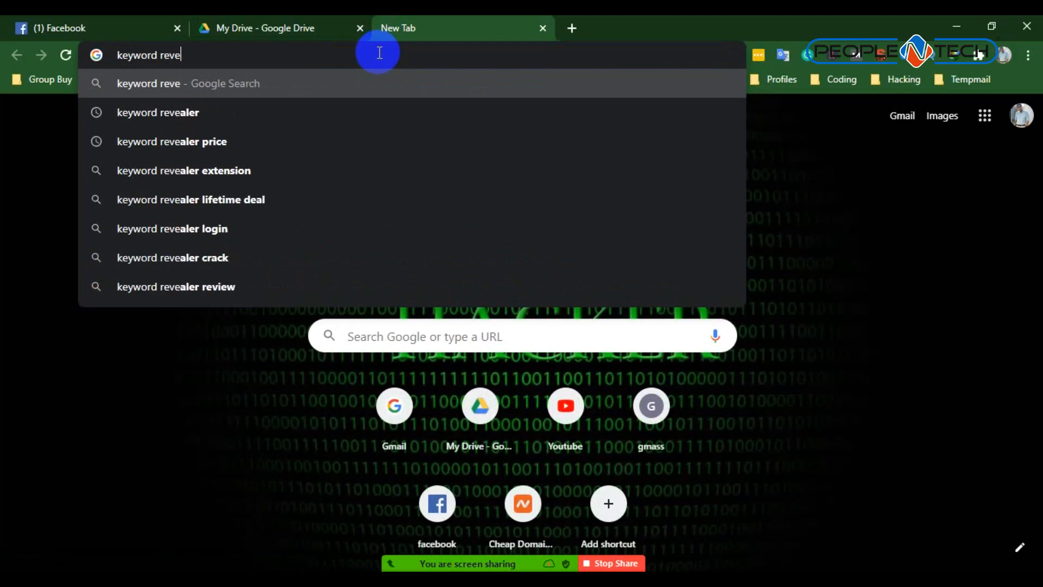
{"action": "left_click", "coordinate": [274, 114]}
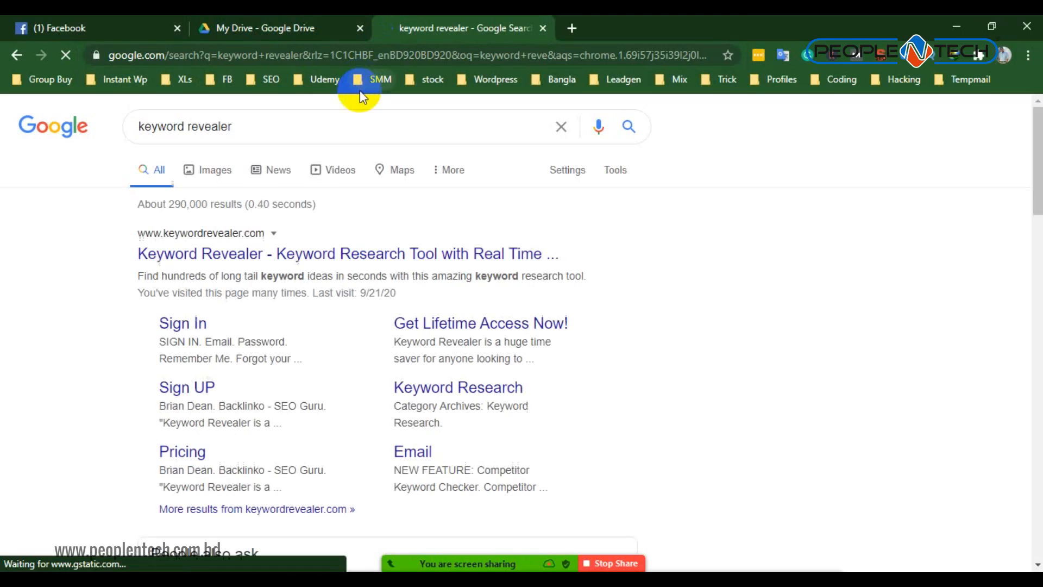
{"action": "left_click", "coordinate": [241, 257]}
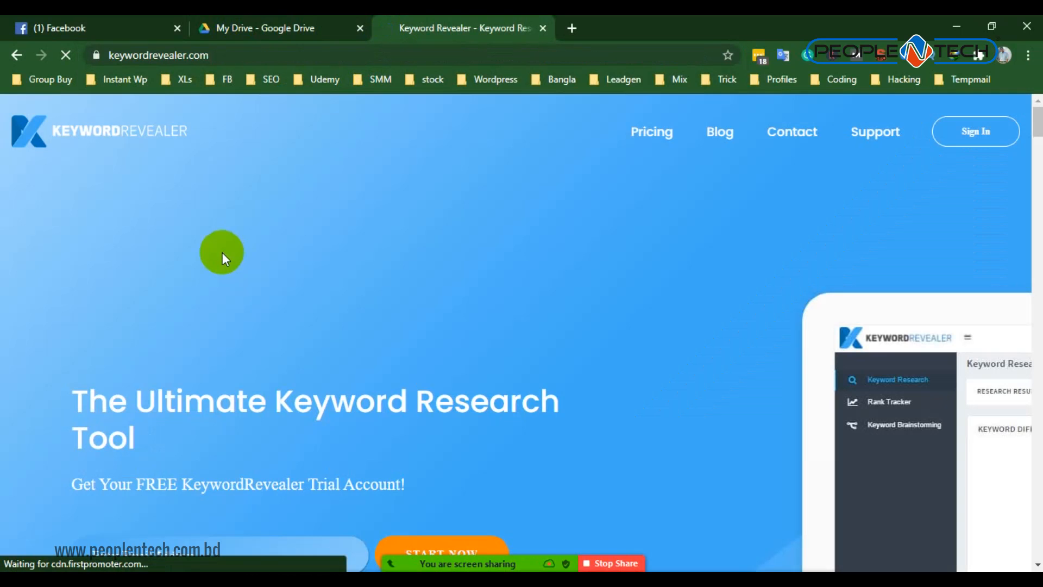
- Sign in to Keyword Revealer with the prefilled account credentials and dismiss the LastPass save prompt
{"action": "left_click", "coordinate": [940, 133]}
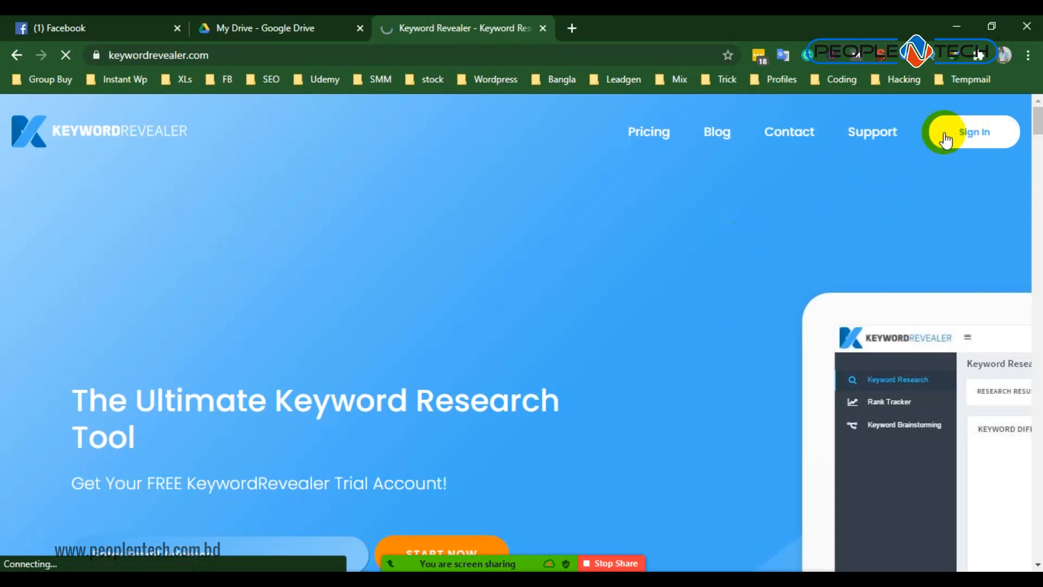
{"action": "scroll", "coordinate": [380, 321], "scroll_direction": "down", "scroll_amount": 3}
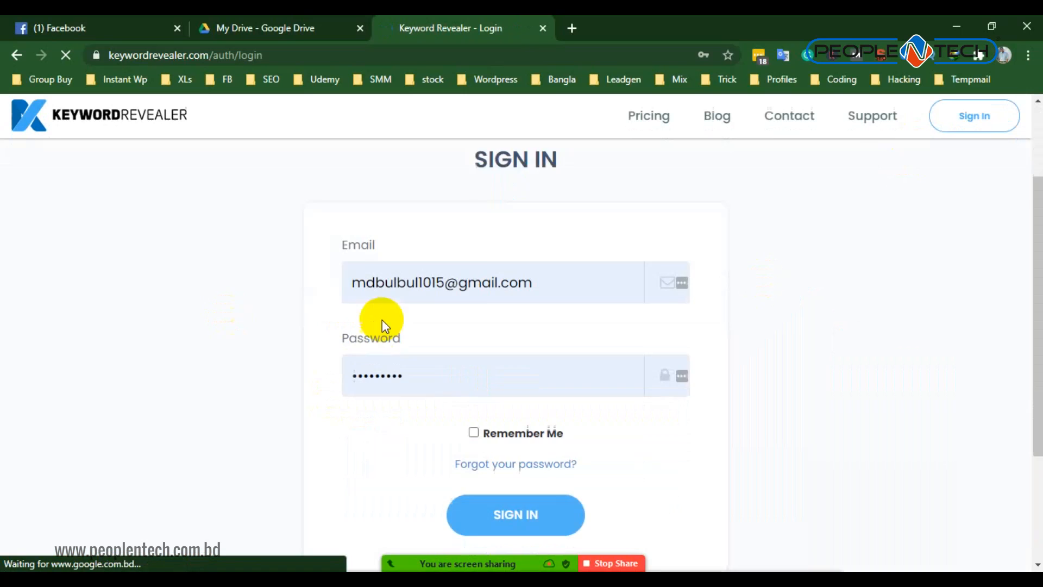
{"action": "left_click", "coordinate": [492, 479]}
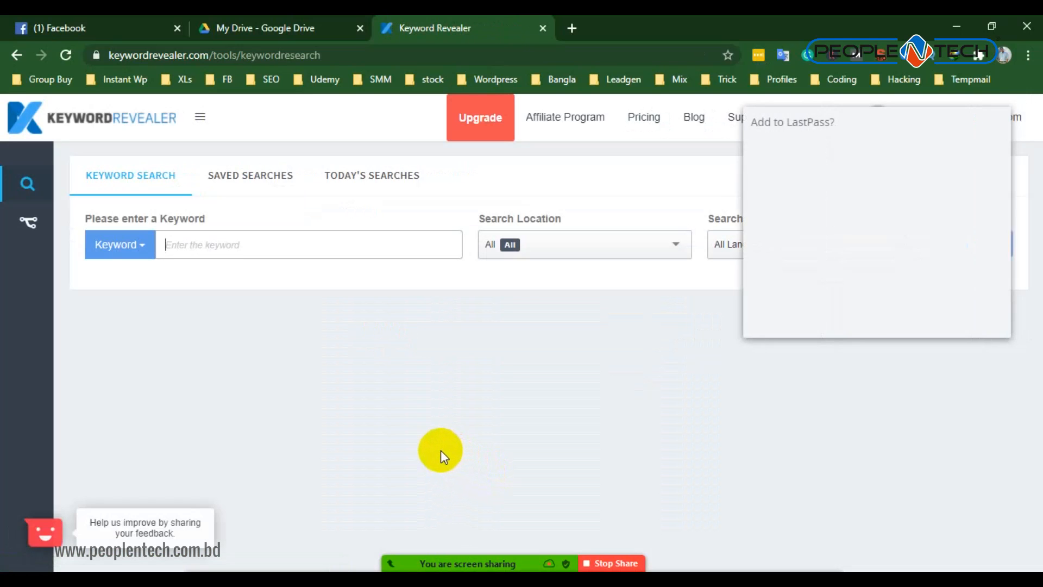
{"action": "left_click", "coordinate": [910, 318]}
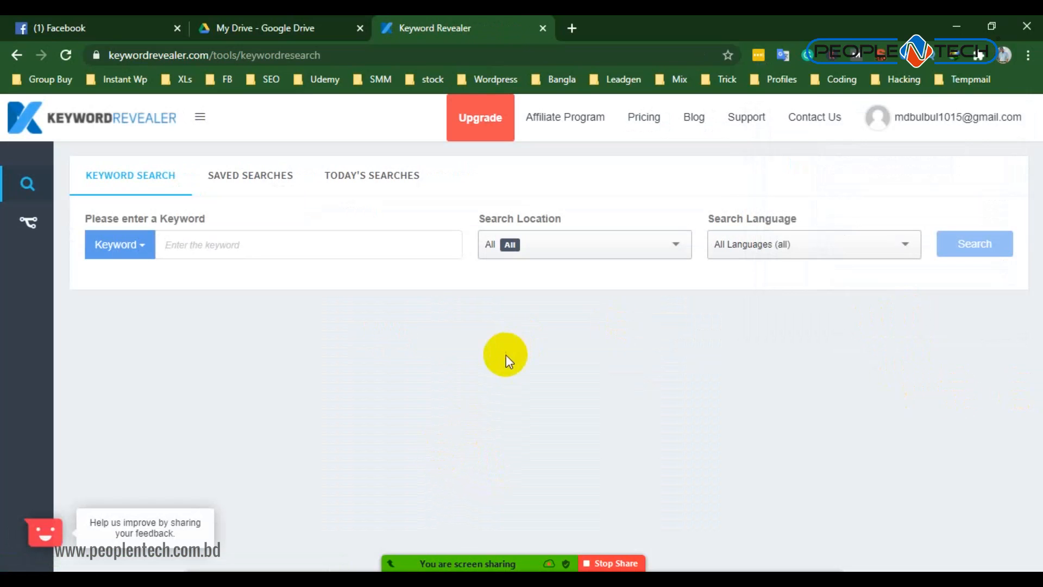
{"action": "left_click", "coordinate": [540, 247]}
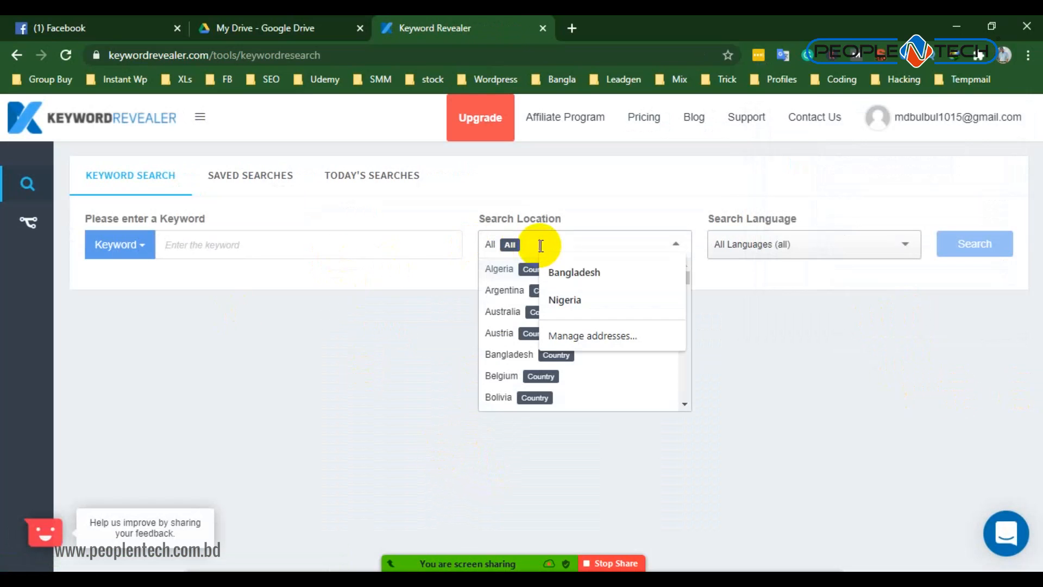
{"action": "scroll", "coordinate": [502, 376], "scroll_direction": "down", "scroll_amount": 1}
{"action": "scroll", "coordinate": [498, 374], "scroll_direction": "up", "scroll_amount": 1}
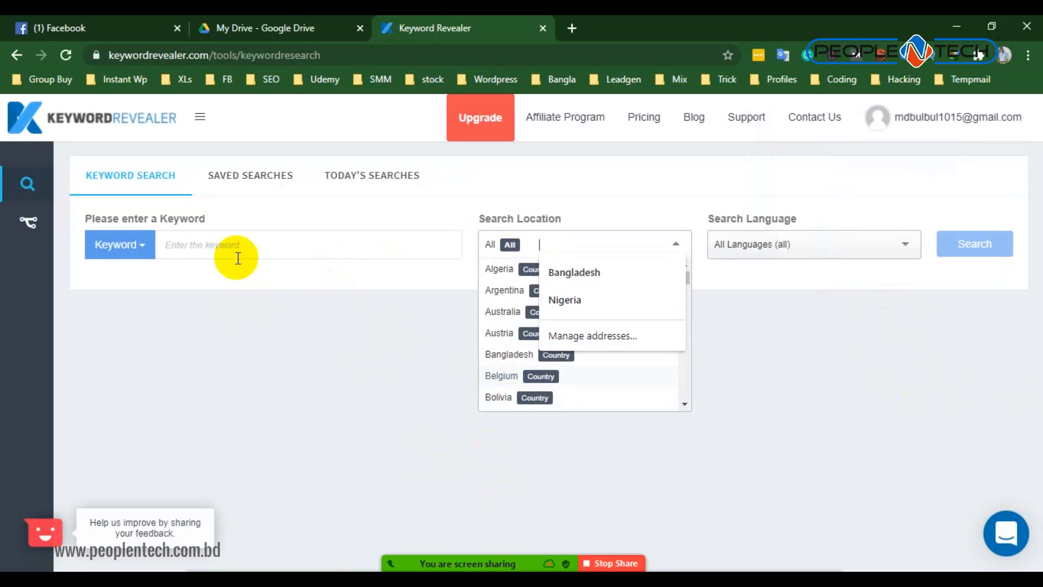
{"action": "left_click", "coordinate": [204, 247]}
{"action": "left_click", "coordinate": [580, 346]}
- Enter computer accesories as the keyword for the keyword search
{"action": "left_click", "coordinate": [192, 249]}
{"action": "left_click", "coordinate": [337, 242]}
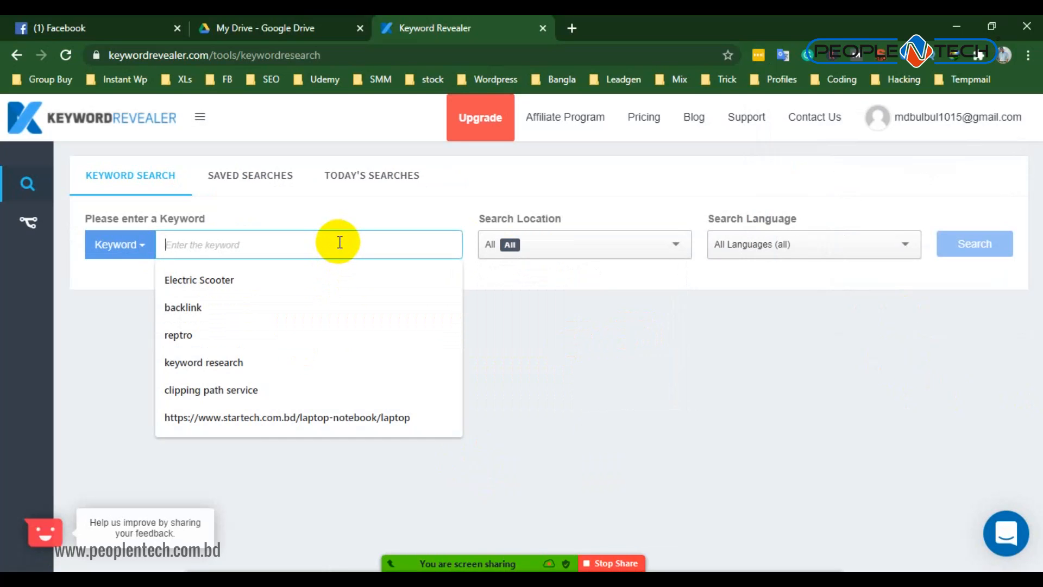
{"action": "type", "text": "computer accesories"}
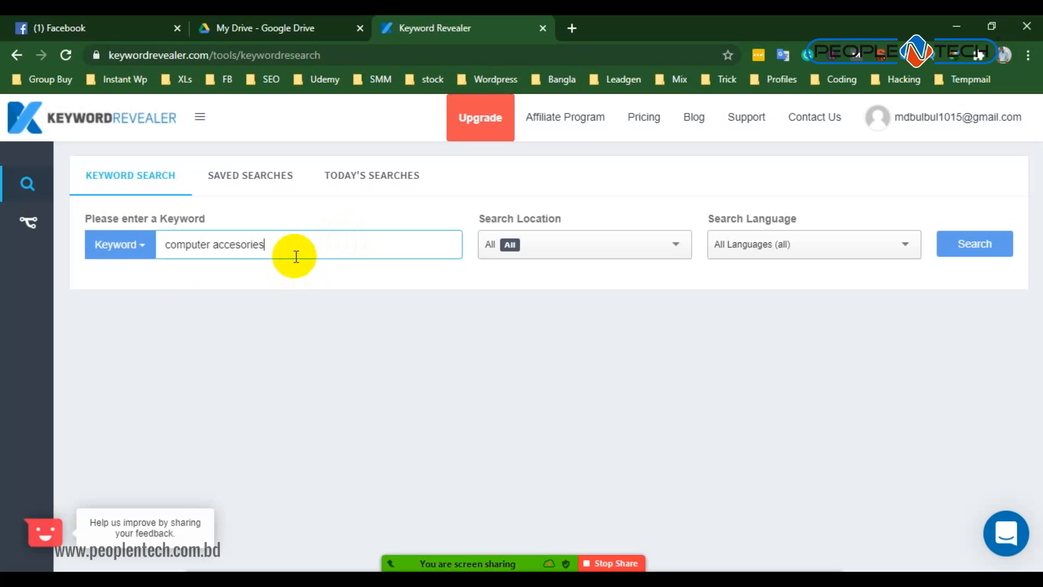
- Copy the word accesories, search Google for its suggested spelling accessories in a new browser tab, and admit the waiting Zoom participant
{"action": "left_click_drag", "start_coordinate": [265, 245], "coordinate": [213, 249]}
{"action": "key", "text": "ctrl+c"}
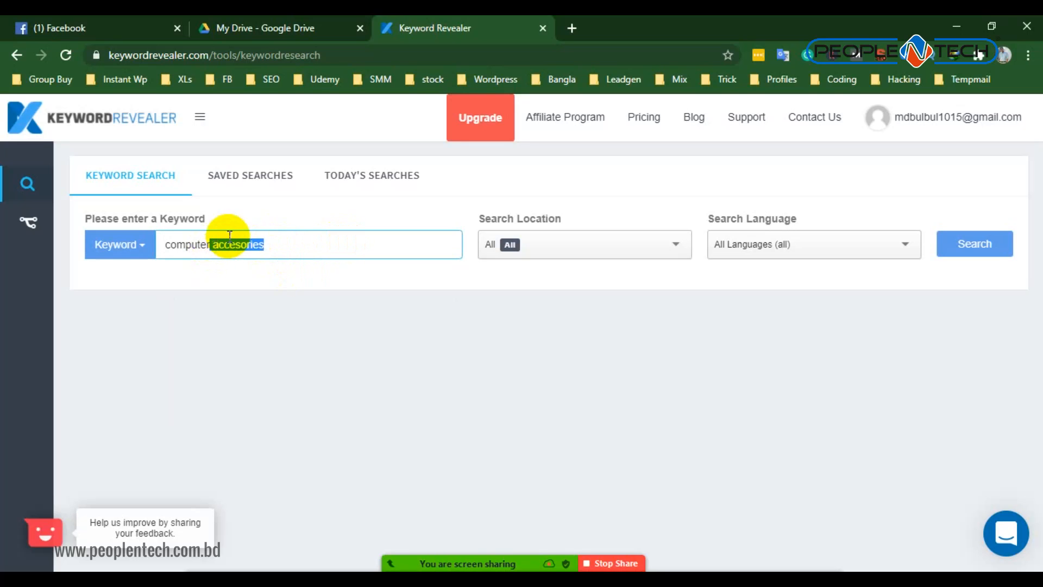
{"action": "left_click", "coordinate": [569, 22]}
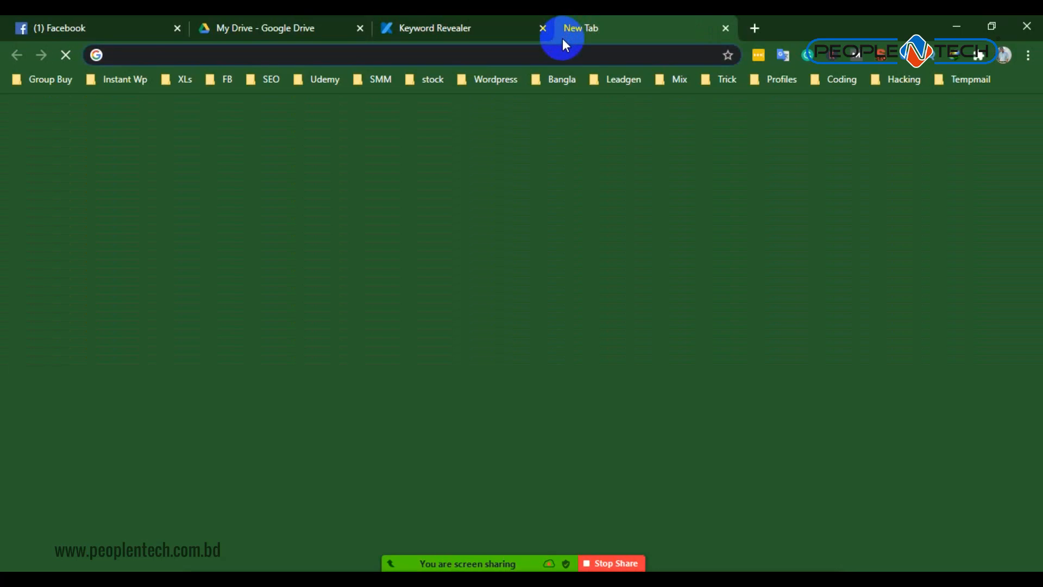
{"action": "key", "text": "ctrl+v"}
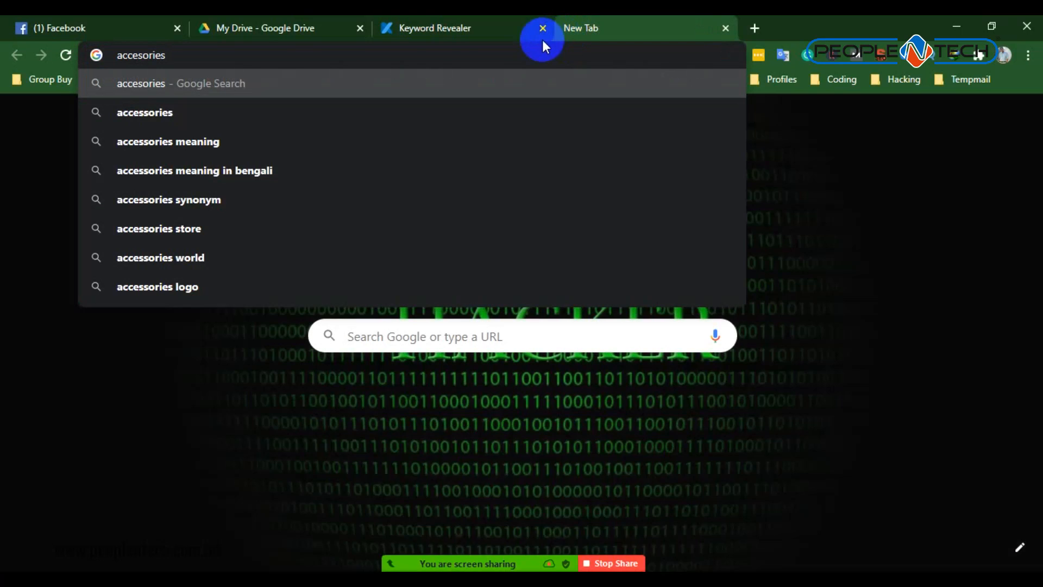
{"action": "left_click", "coordinate": [188, 112]}
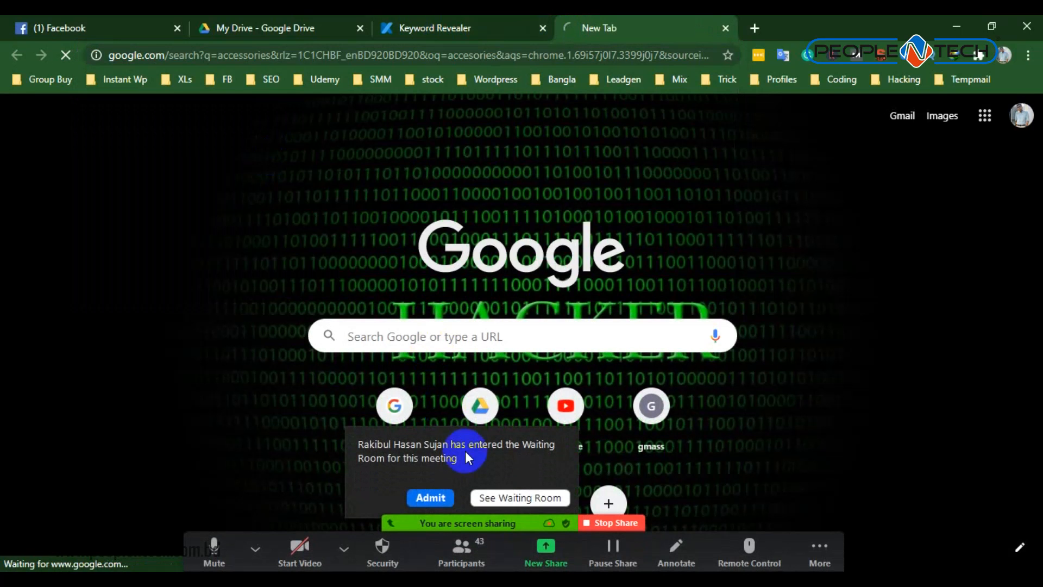
{"action": "left_click", "coordinate": [430, 498]}
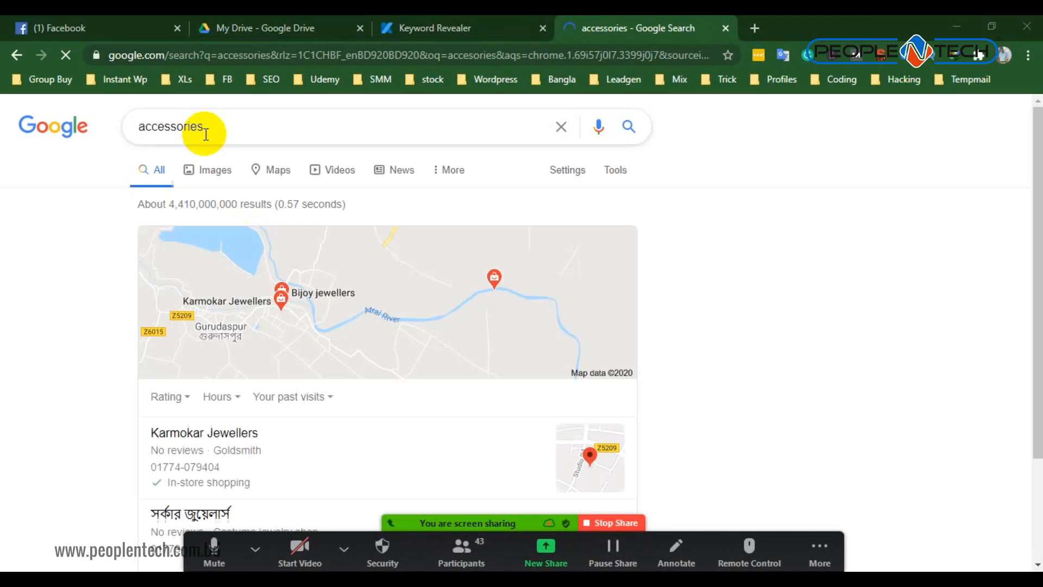
- Copy the correctly spelled word, close the Google results and correct the Keyword Revealer keyword to computer accessories
{"action": "double_click", "coordinate": [214, 127]}
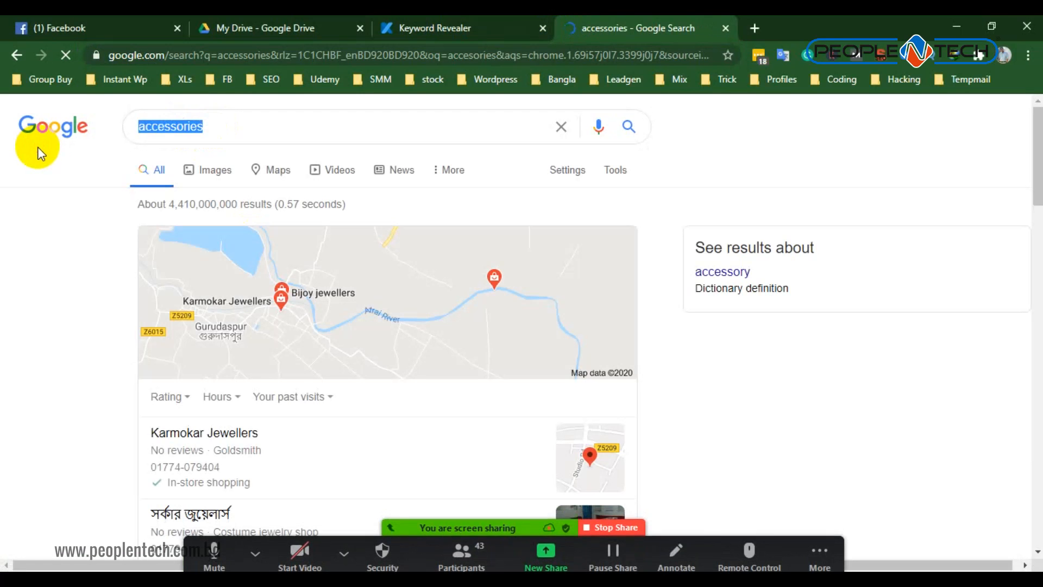
{"action": "left_click", "coordinate": [728, 28]}
{"action": "left_click", "coordinate": [245, 249]}
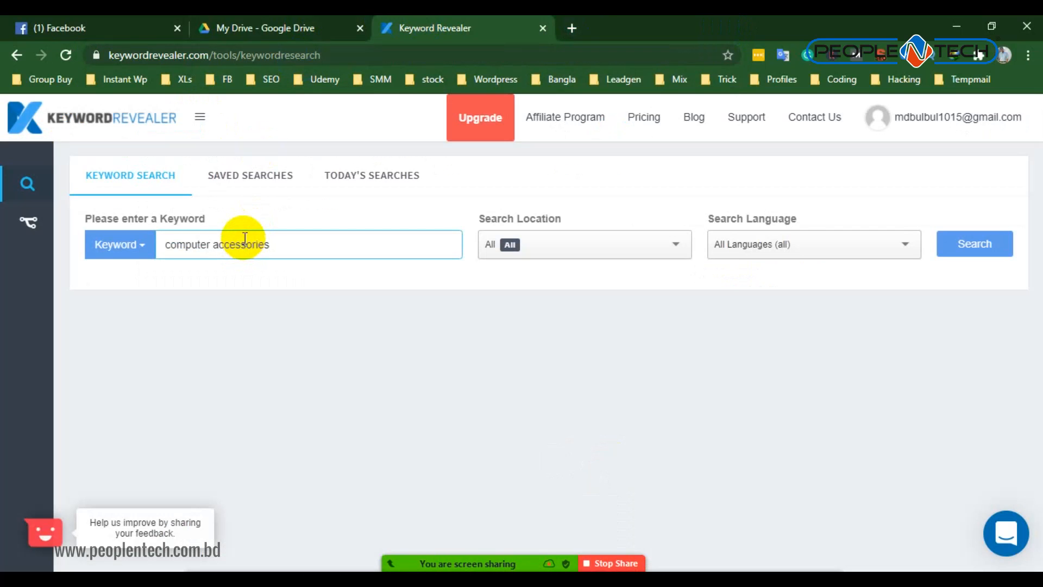
{"action": "left_click", "coordinate": [239, 221]}
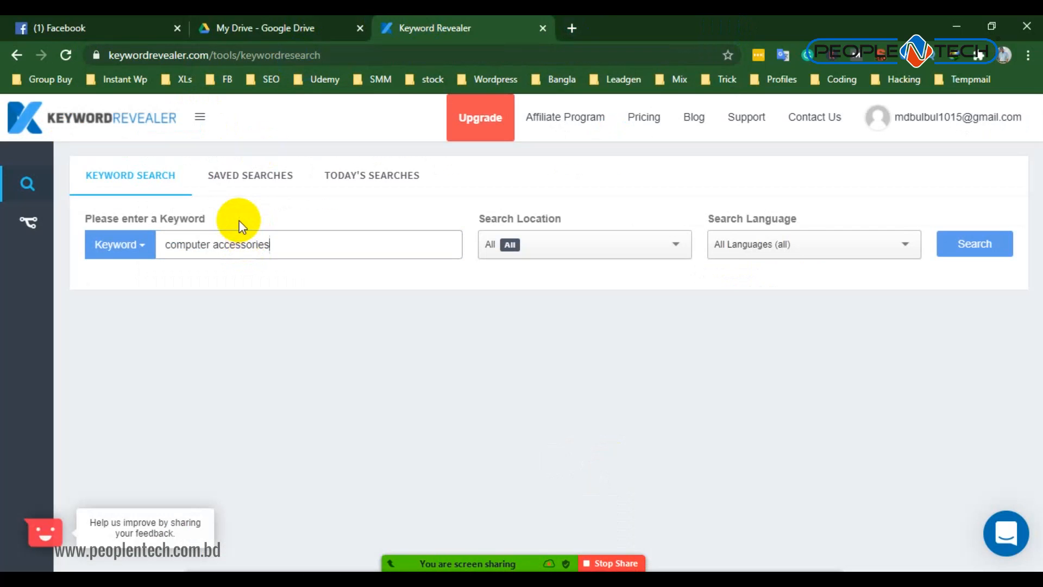
- Set the search location to Bangladesh and run the keyword search
{"action": "left_click", "coordinate": [579, 232]}
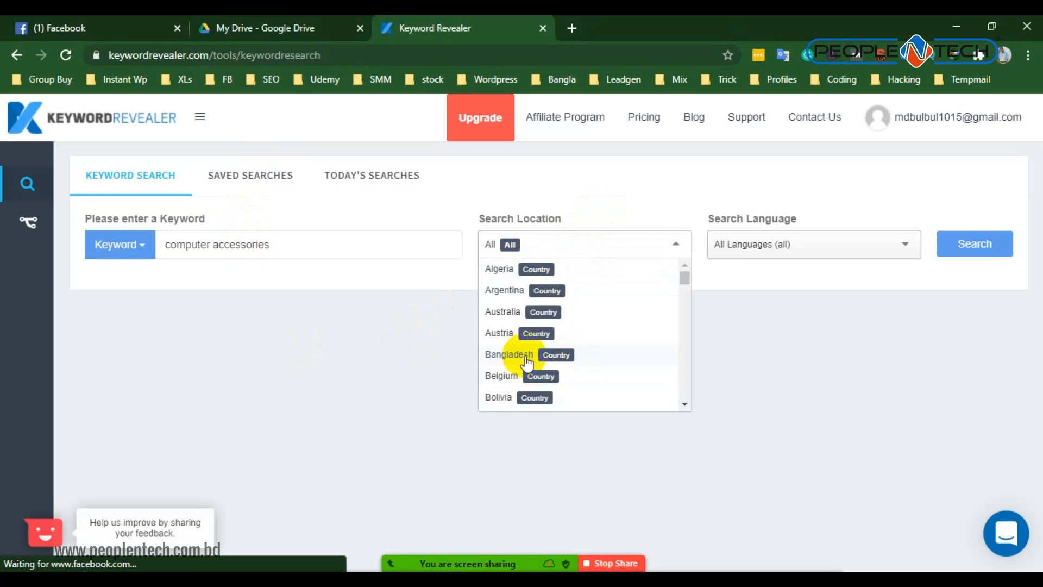
{"action": "left_click", "coordinate": [501, 354]}
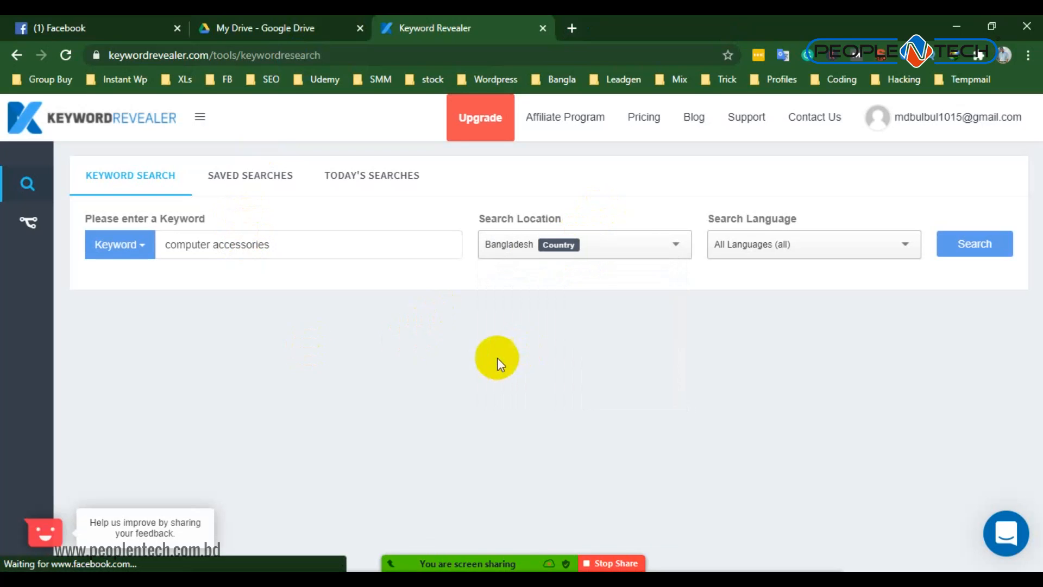
{"action": "left_click", "coordinate": [988, 249]}
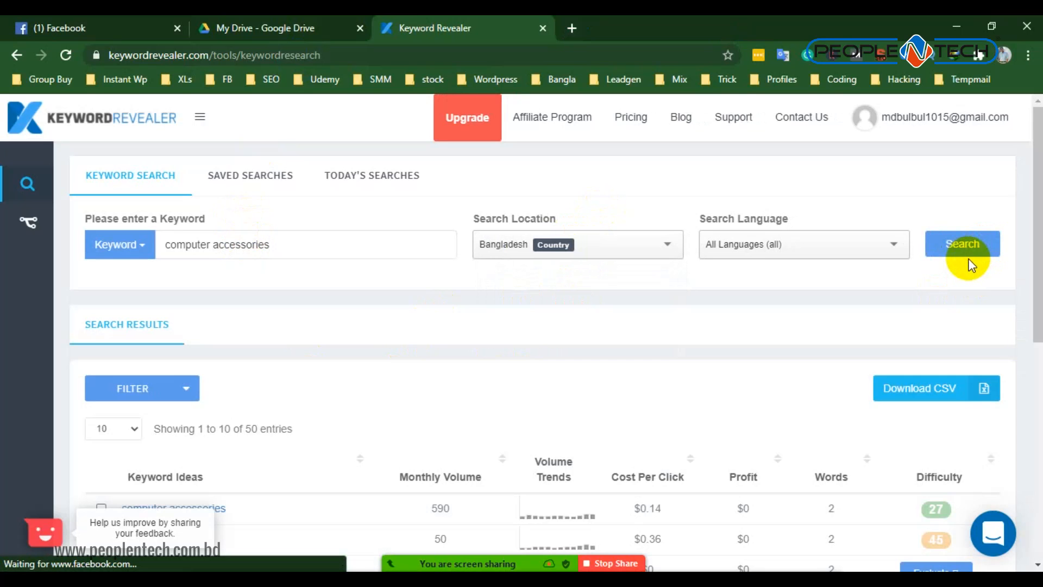
- Review the keyword ideas and re-evaluate the difficulty of computer accessories shop
{"action": "scroll", "coordinate": [28, 327], "scroll_direction": "down", "scroll_amount": 4}
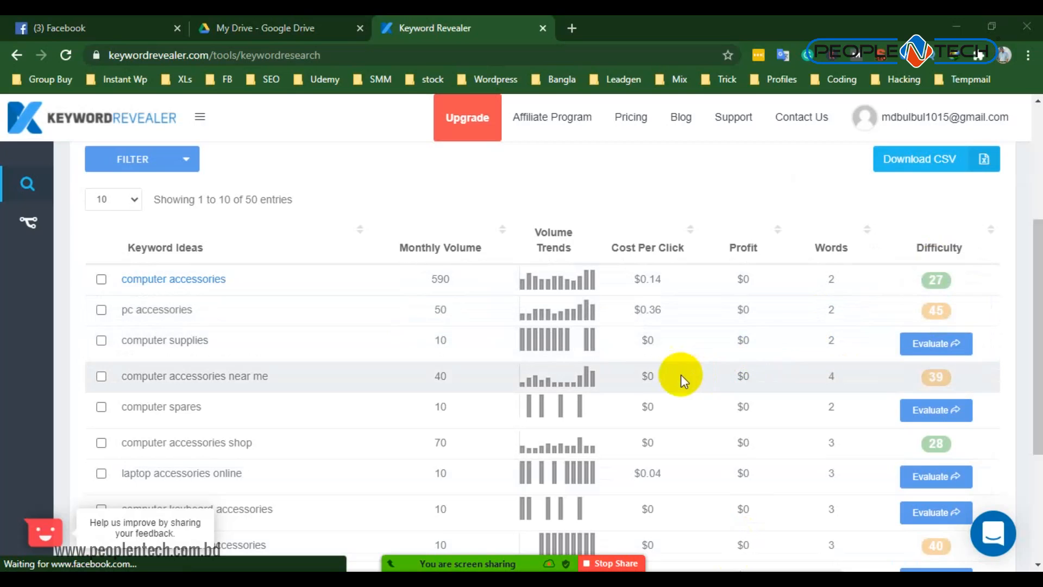
{"action": "scroll", "coordinate": [622, 393], "scroll_direction": "down", "scroll_amount": 2}
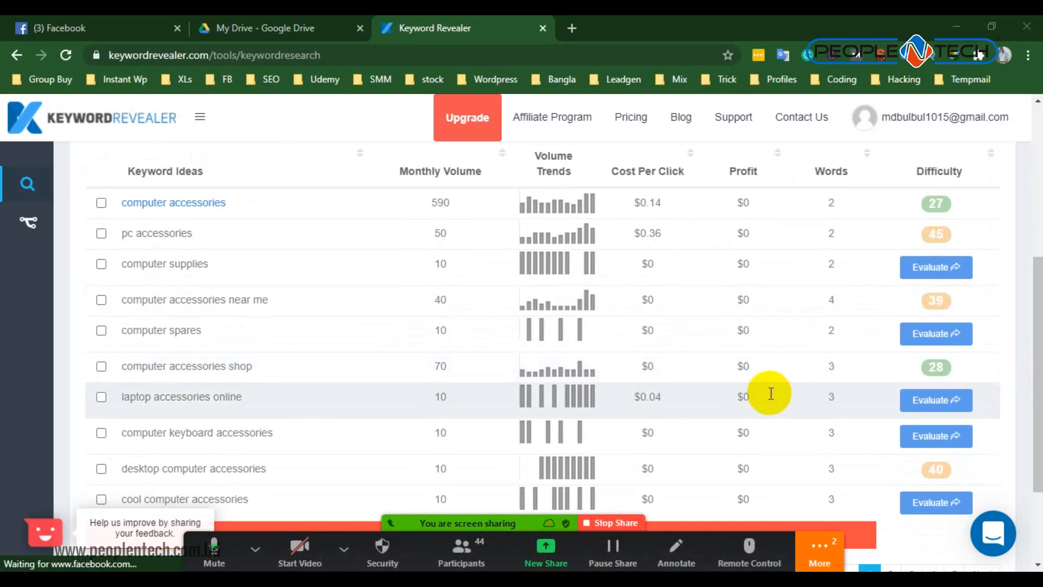
{"action": "mouse_move", "coordinate": [936, 368]}
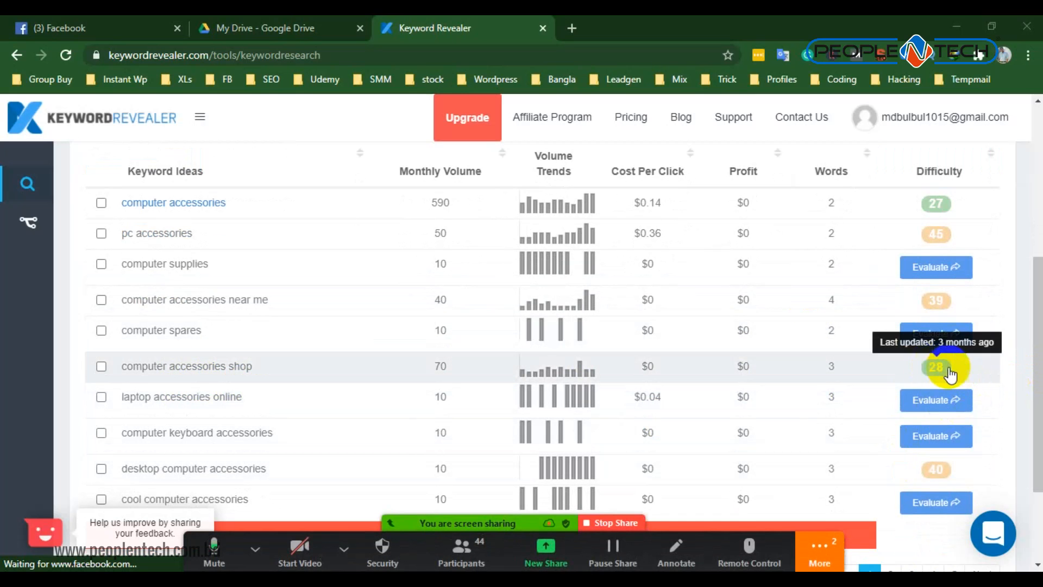
{"action": "left_click", "coordinate": [940, 369]}
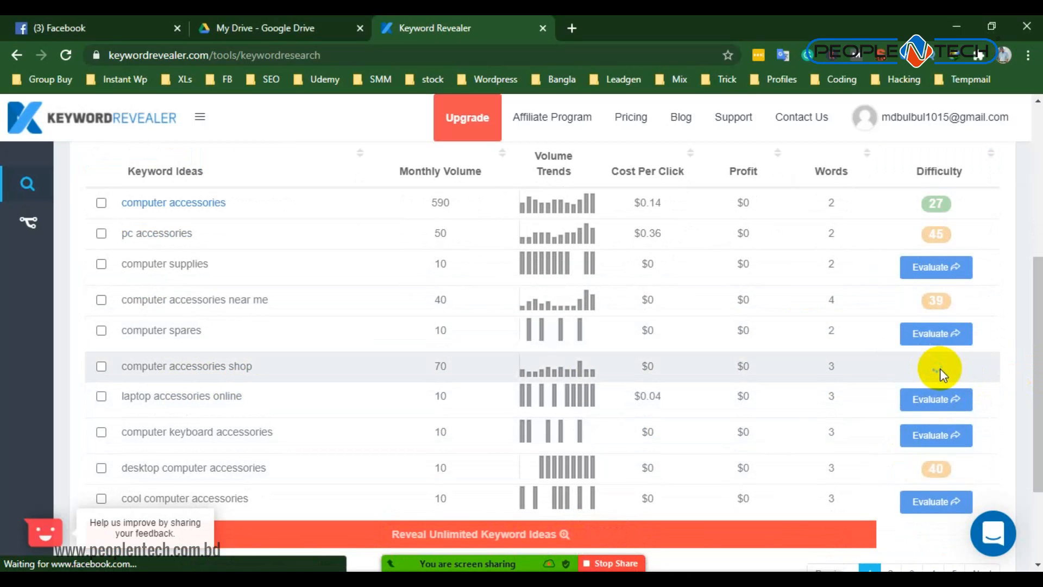
{"action": "scroll", "coordinate": [954, 369], "scroll_direction": "down", "scroll_amount": 3}
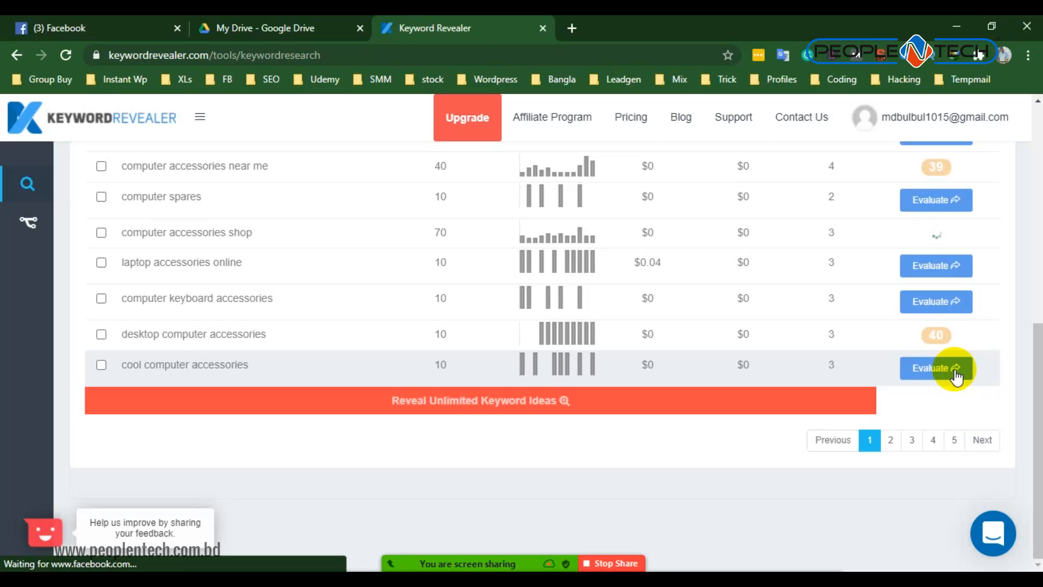
{"action": "scroll", "coordinate": [943, 380], "scroll_direction": "up", "scroll_amount": 2}
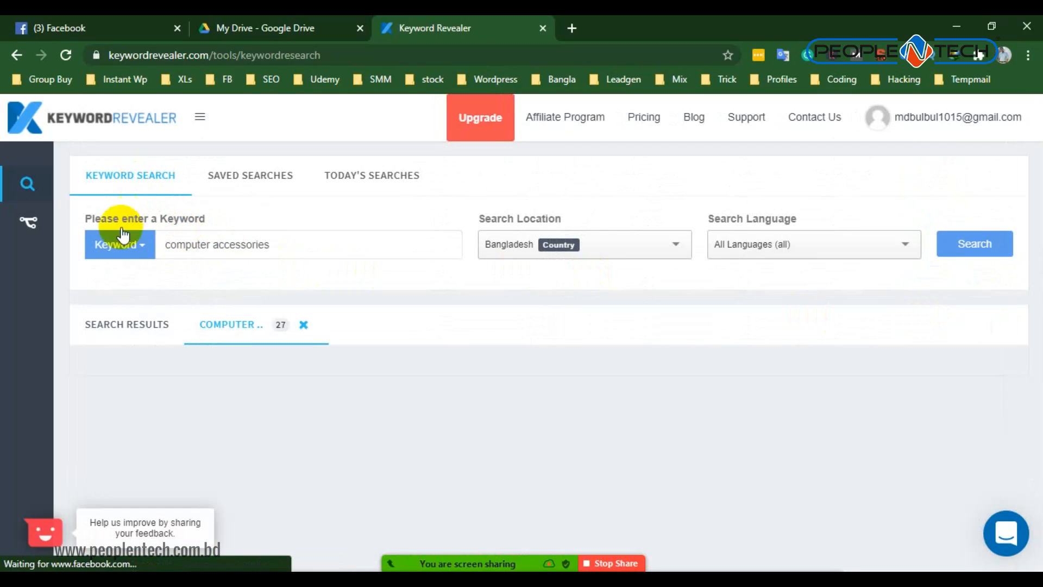
- Return to the search results list and open page 2 of the keyword ideas
{"action": "left_click", "coordinate": [113, 326]}
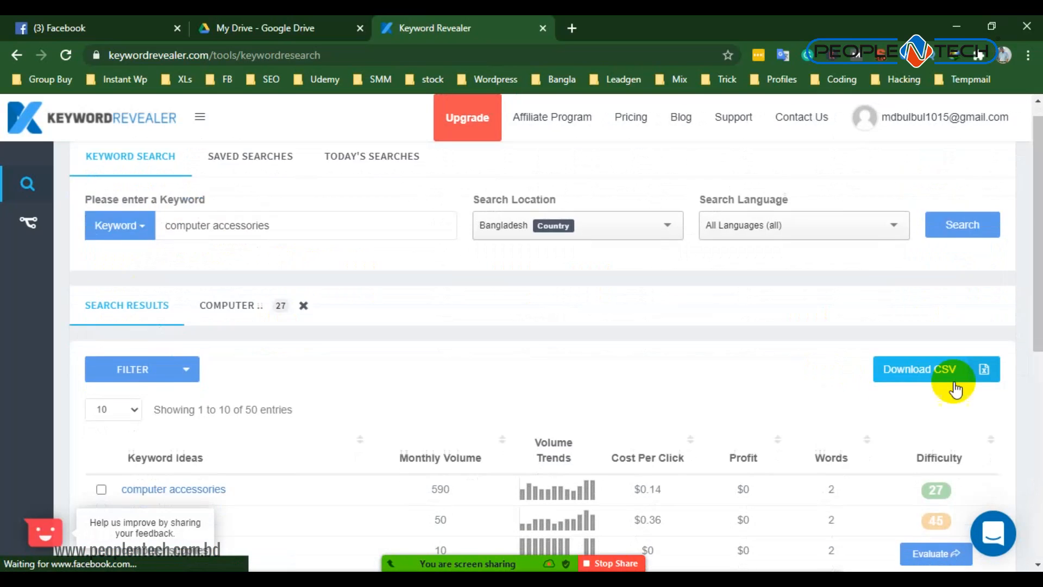
{"action": "scroll", "coordinate": [924, 364], "scroll_direction": "down", "scroll_amount": 4}
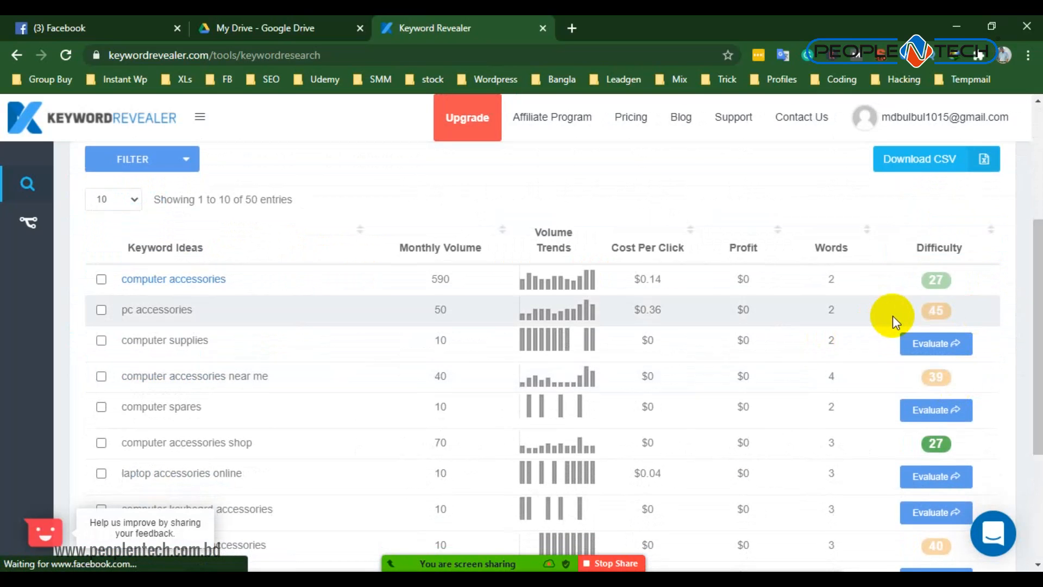
{"action": "scroll", "coordinate": [893, 316], "scroll_direction": "down", "scroll_amount": 1}
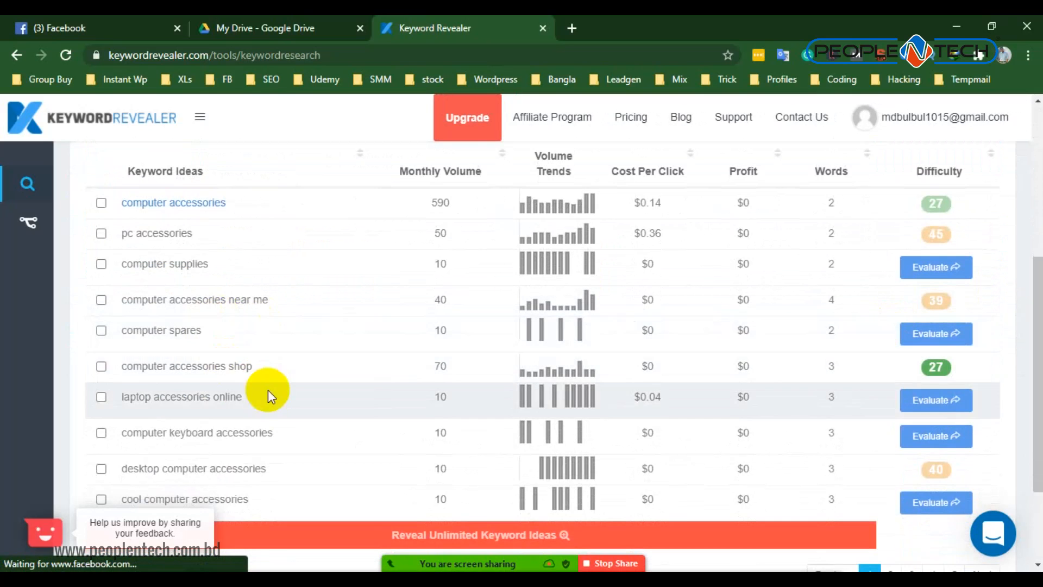
{"action": "scroll", "coordinate": [239, 375], "scroll_direction": "down", "scroll_amount": 1}
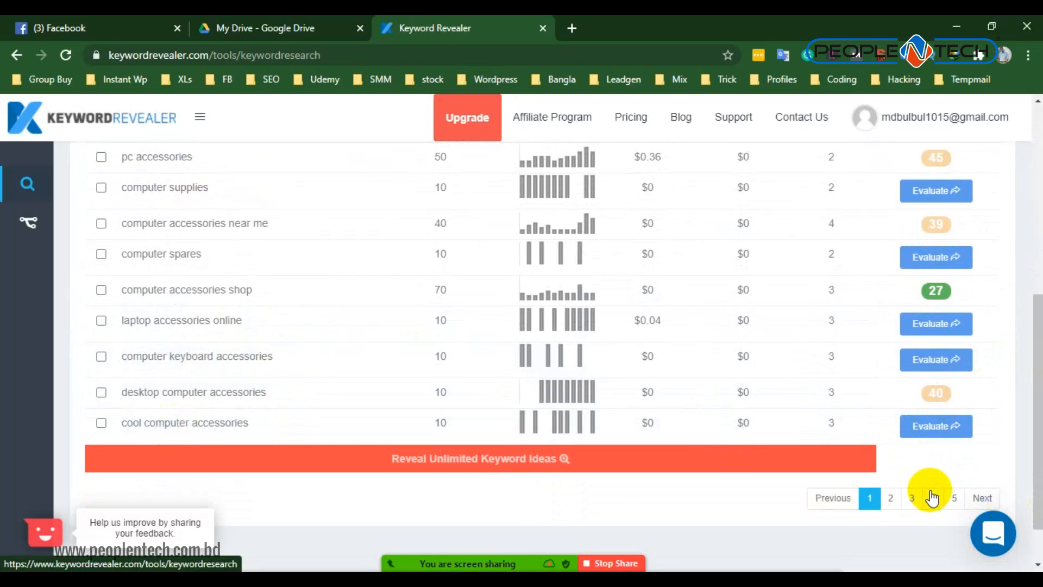
{"action": "left_click", "coordinate": [890, 497]}
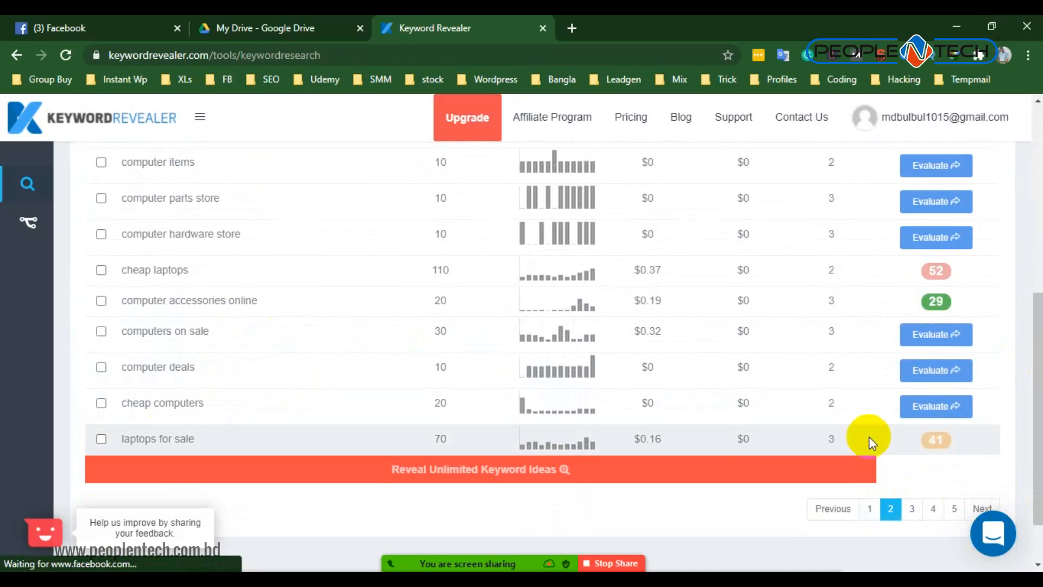
- Review the second page of keyword ideas, highlighting computer accessories online and part of computer hardware store
{"action": "scroll", "coordinate": [869, 436], "scroll_direction": "up", "scroll_amount": 3}
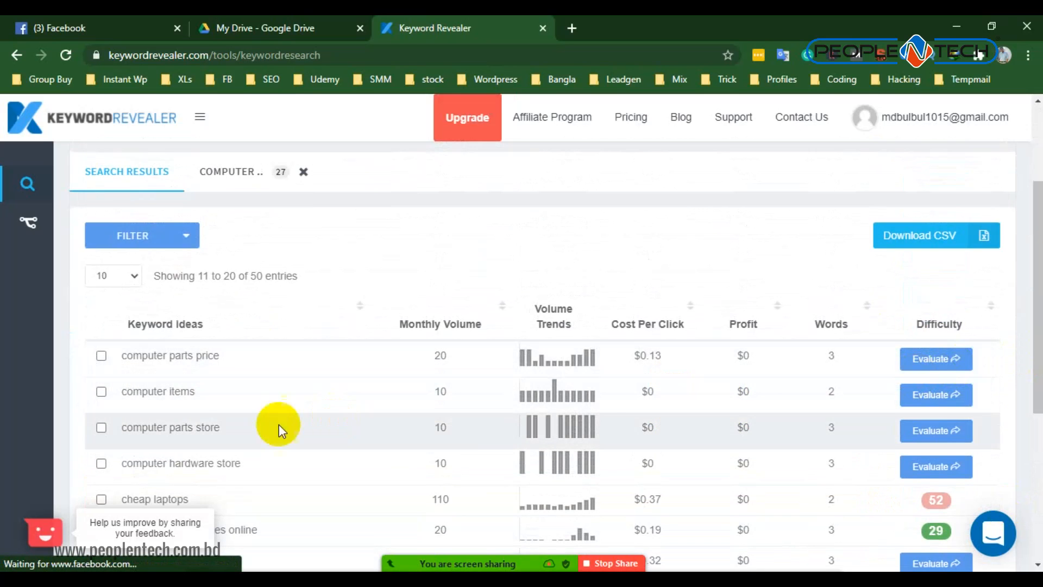
{"action": "scroll", "coordinate": [197, 434], "scroll_direction": "down", "scroll_amount": 1}
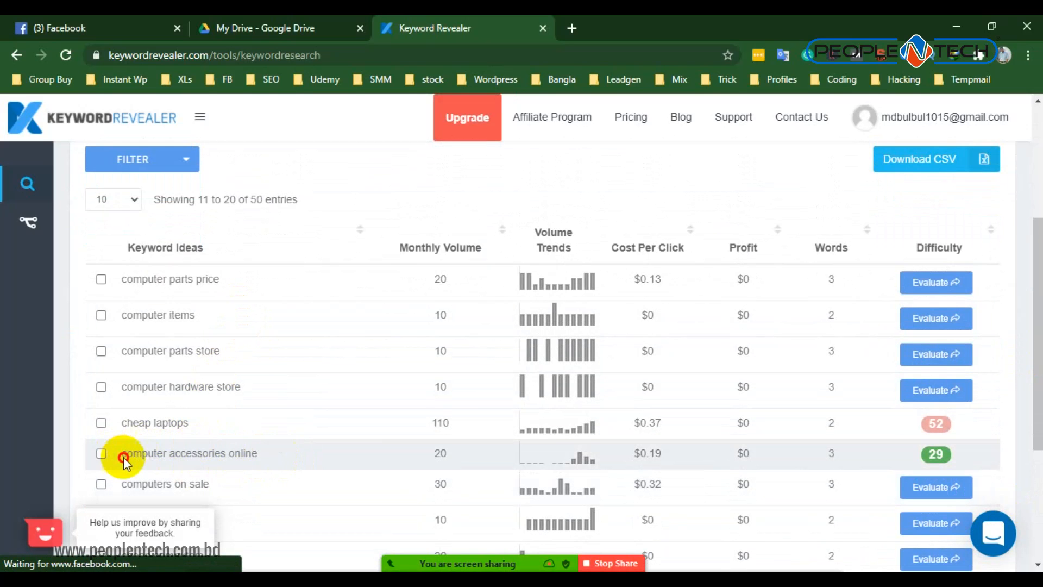
{"action": "left_click_drag", "start_coordinate": [124, 456], "coordinate": [256, 458]}
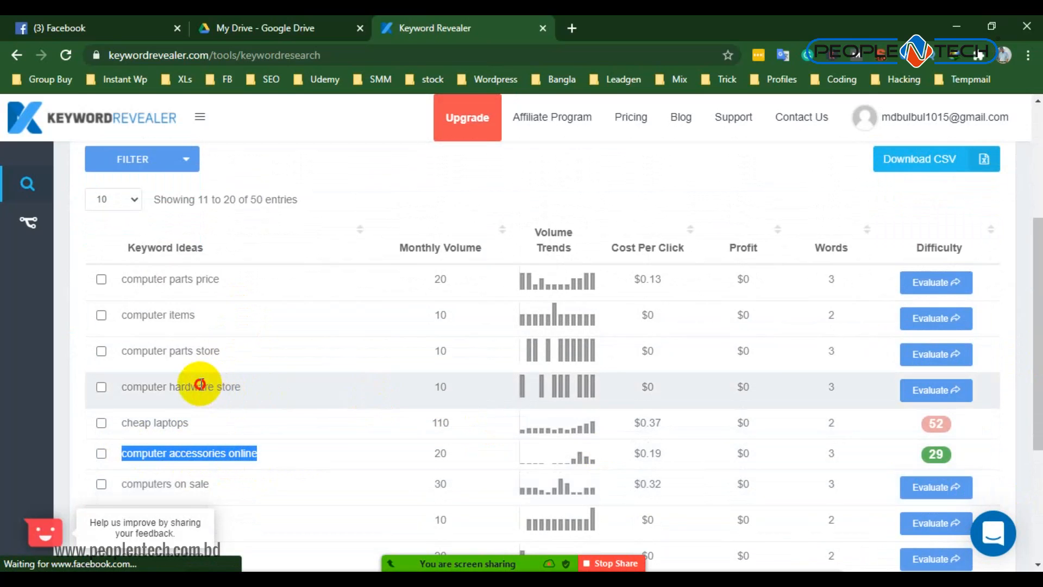
{"action": "left_click_drag", "start_coordinate": [199, 387], "coordinate": [208, 387]}
{"action": "scroll", "coordinate": [303, 421], "scroll_direction": "down", "scroll_amount": 3}
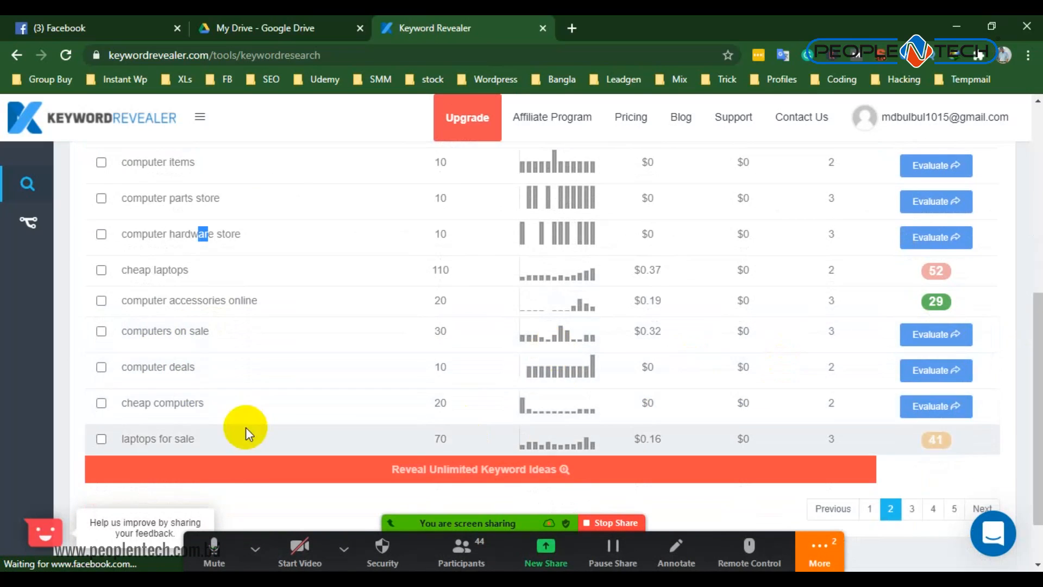
- Evaluate the difficulty of the keyword computer parts price
{"action": "scroll", "coordinate": [182, 391], "scroll_direction": "up", "scroll_amount": 5}
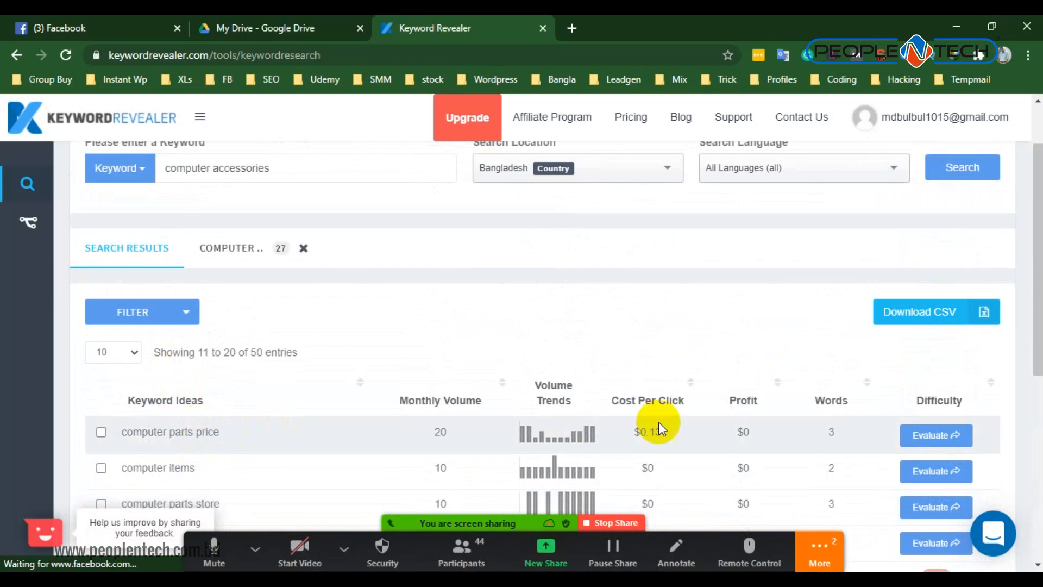
{"action": "left_click", "coordinate": [918, 441]}
{"action": "scroll", "coordinate": [924, 435], "scroll_direction": "down", "scroll_amount": 2}
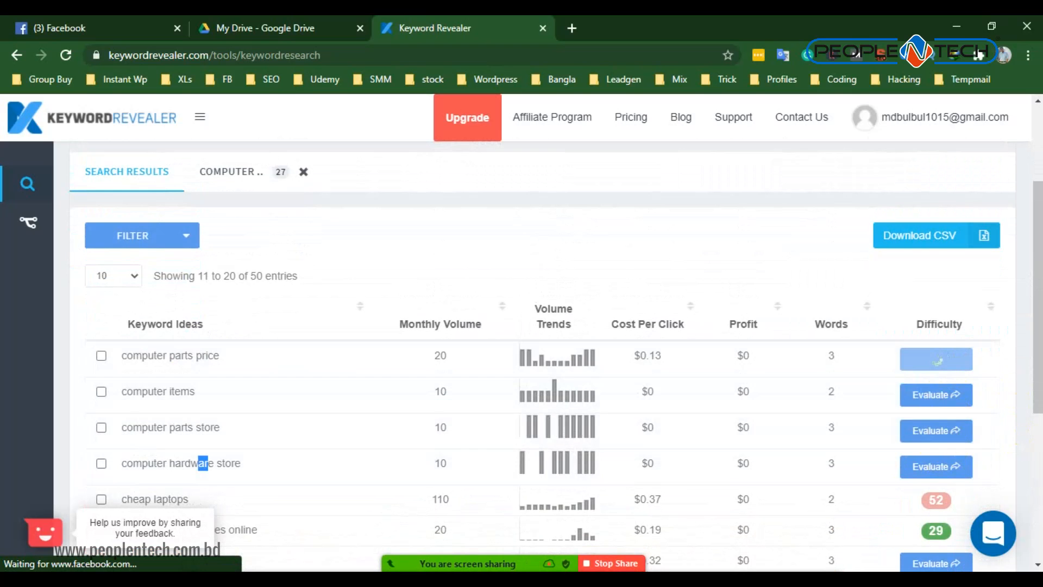
- Highlight the Low competition rating in the computer accessories shop report and examine its social presence, domain strength and on-page optimization charts
{"action": "scroll", "coordinate": [252, 299], "scroll_direction": "up", "scroll_amount": 2}
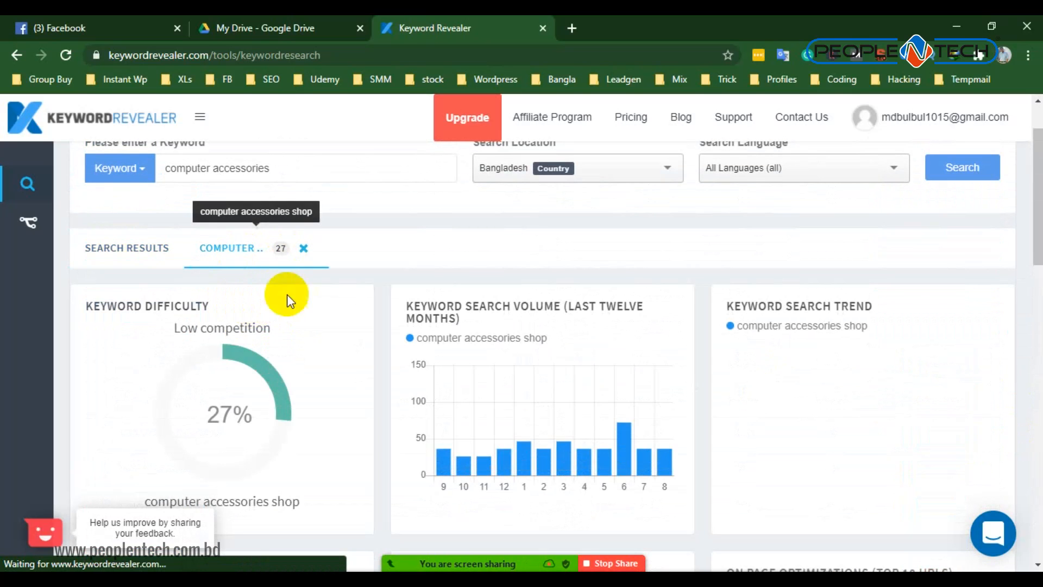
{"action": "scroll", "coordinate": [294, 309], "scroll_direction": "down", "scroll_amount": 2}
{"action": "left_click_drag", "start_coordinate": [177, 243], "coordinate": [298, 245]}
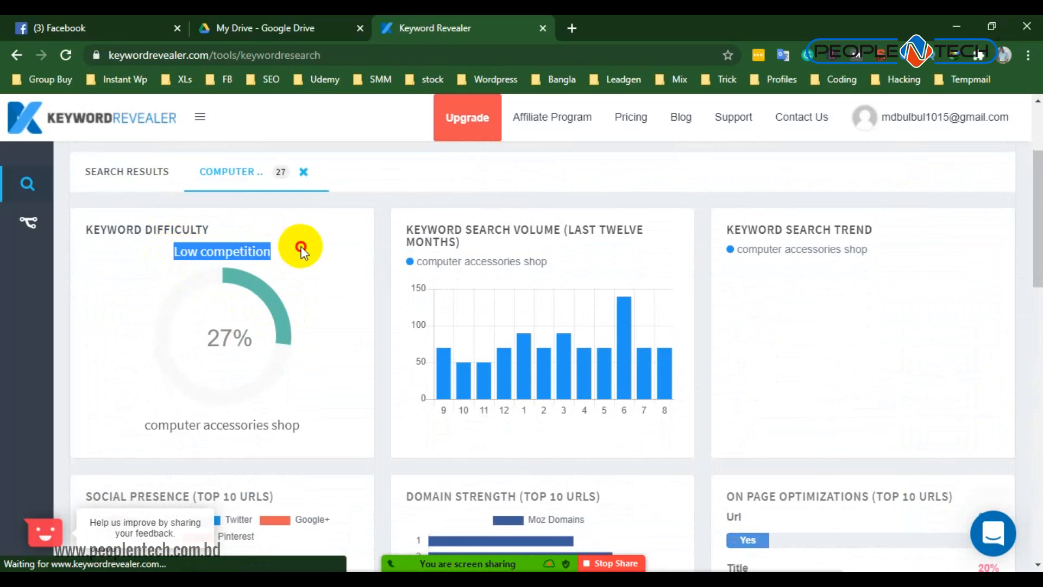
{"action": "scroll", "coordinate": [571, 283], "scroll_direction": "down", "scroll_amount": 5}
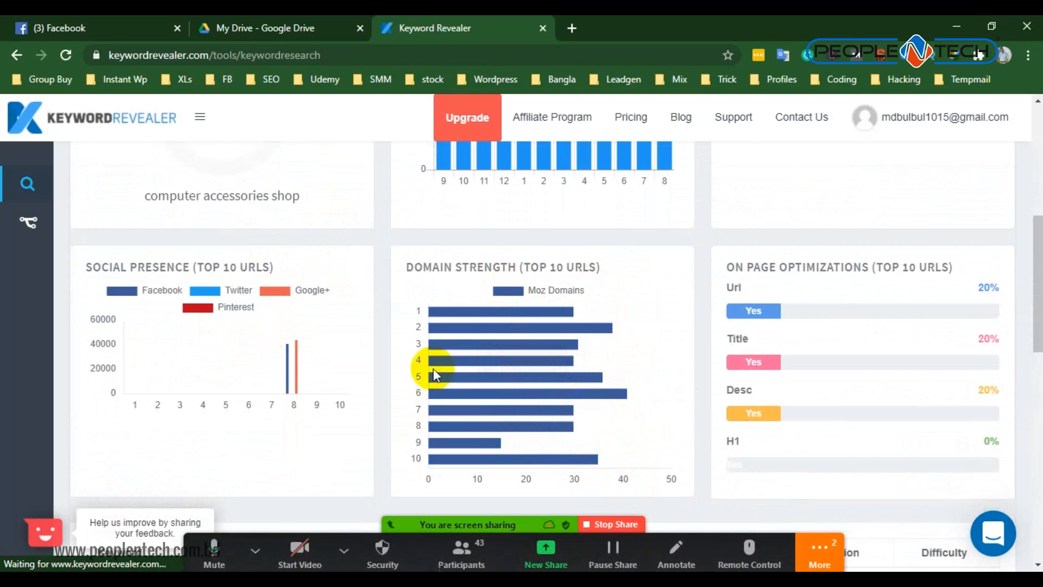
- Check the domain strength chart for computer accessories shop, then view the computer parts price difficulty report
{"action": "mouse_move", "coordinate": [529, 327]}
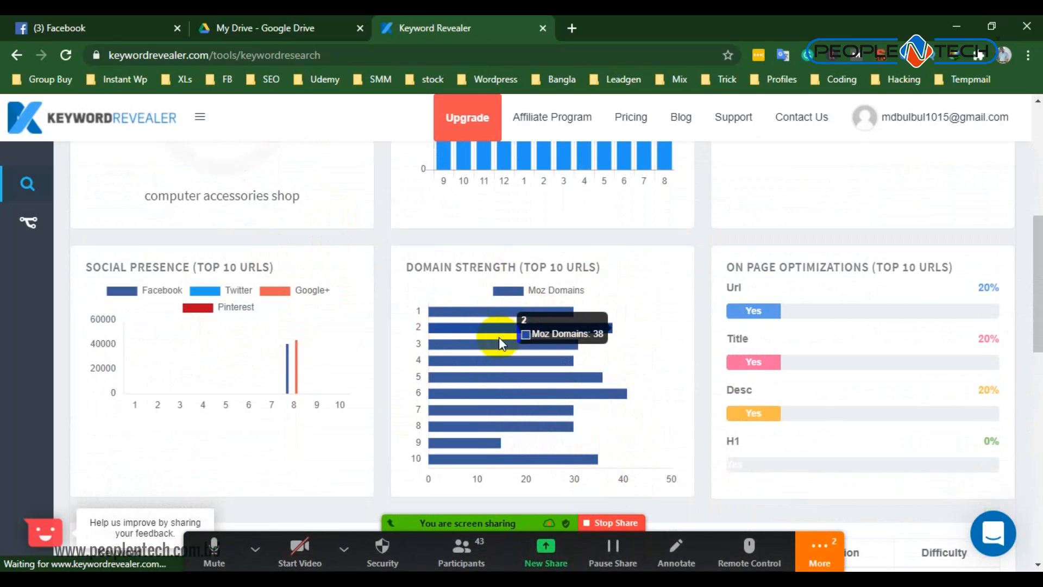
{"action": "scroll", "coordinate": [320, 325], "scroll_direction": "up", "scroll_amount": 5}
{"action": "scroll", "coordinate": [251, 321], "scroll_direction": "up", "scroll_amount": 1}
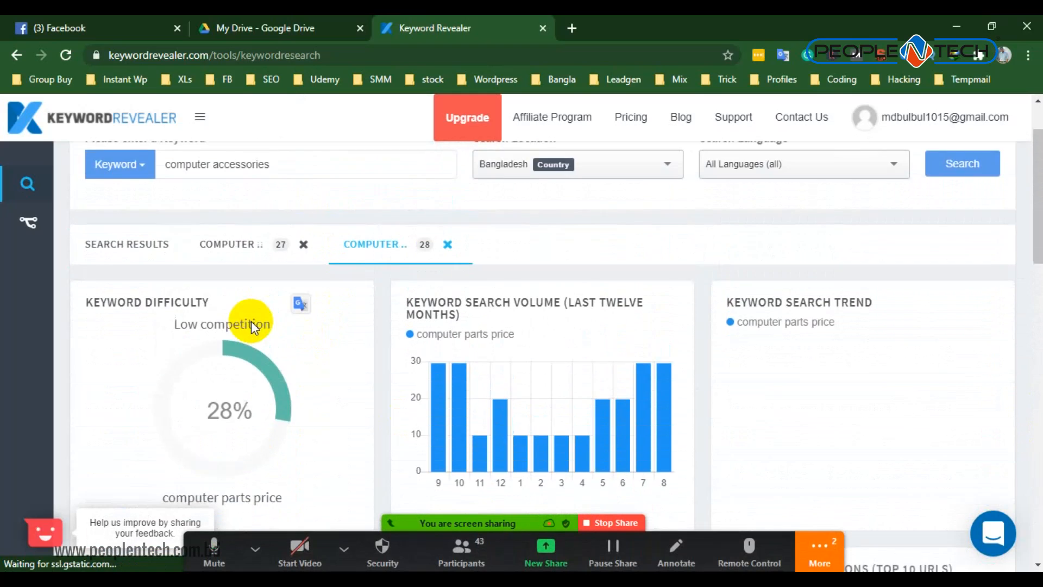
{"action": "scroll", "coordinate": [384, 279], "scroll_direction": "down", "scroll_amount": 2}
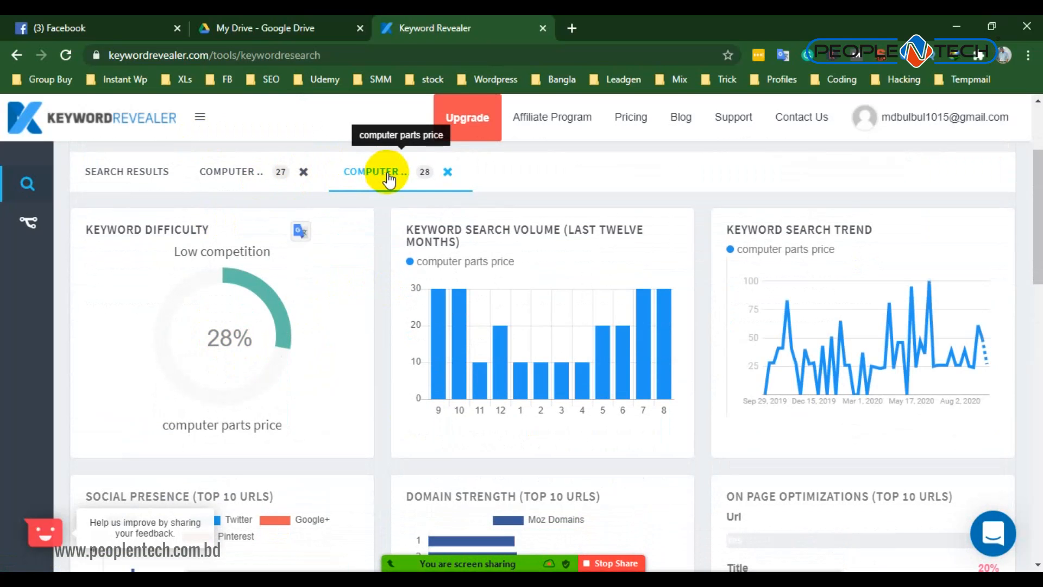
- Unmute the Zoom microphone and highlight the keyword name computer parts price in the difficulty chart
{"action": "mouse_move", "coordinate": [468, 563]}
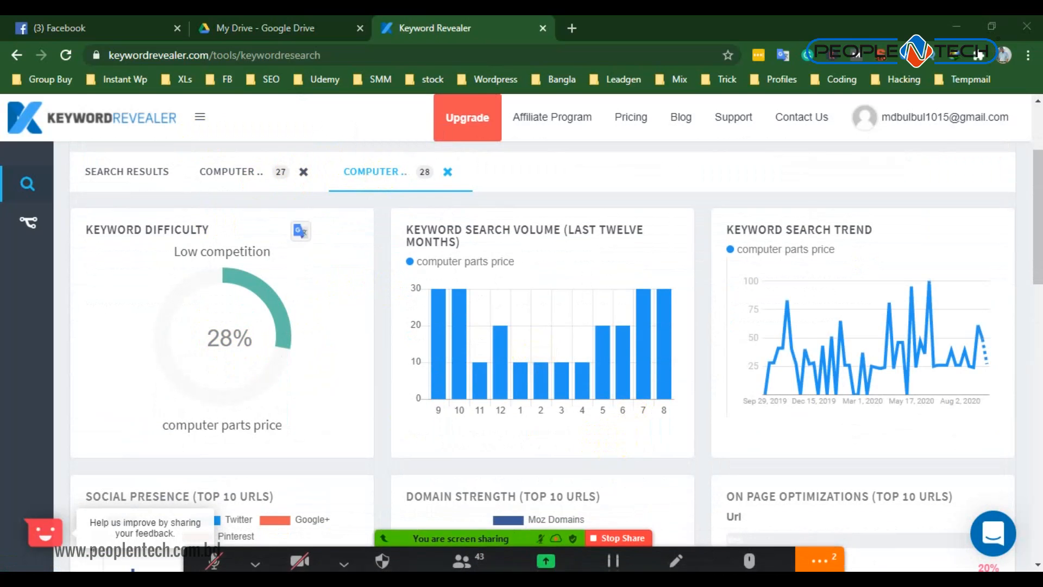
{"action": "left_click", "coordinate": [255, 550]}
{"action": "left_click", "coordinate": [215, 551]}
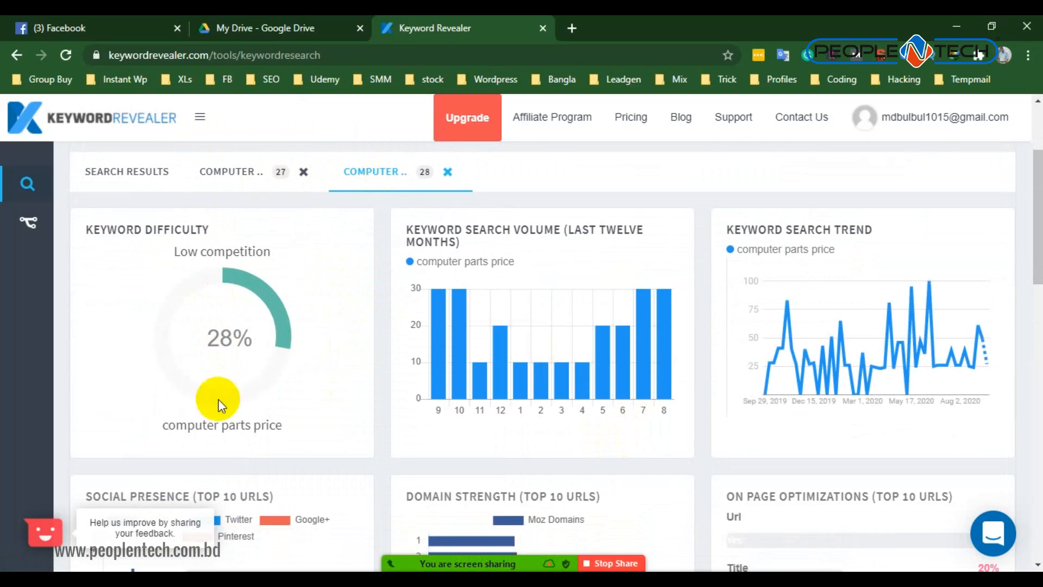
{"action": "left_click_drag", "start_coordinate": [187, 424], "coordinate": [286, 422]}
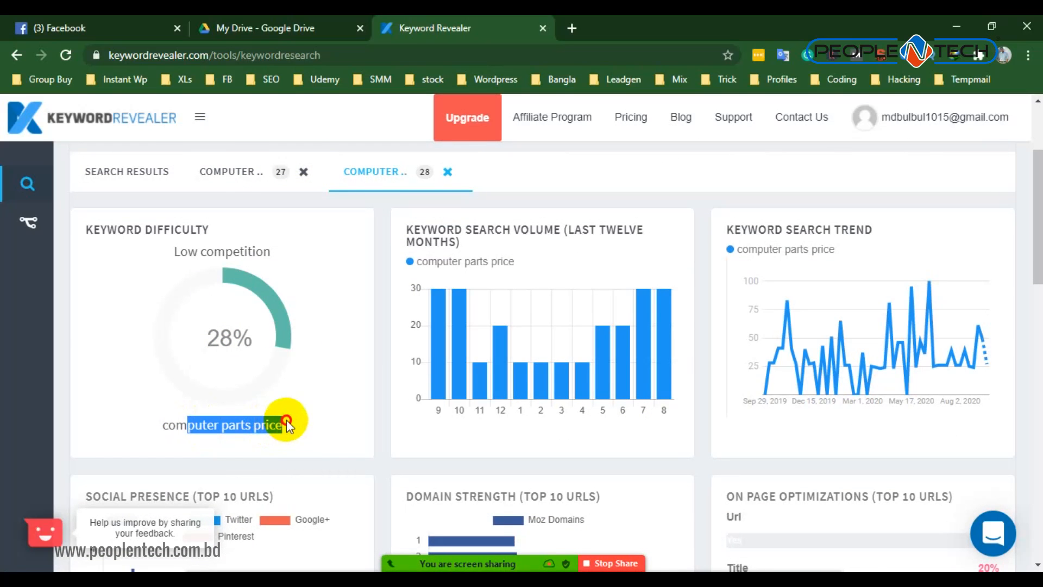
- Return to the search results list and review the difficulty ratings of the keyword ideas
{"action": "left_click", "coordinate": [155, 171]}
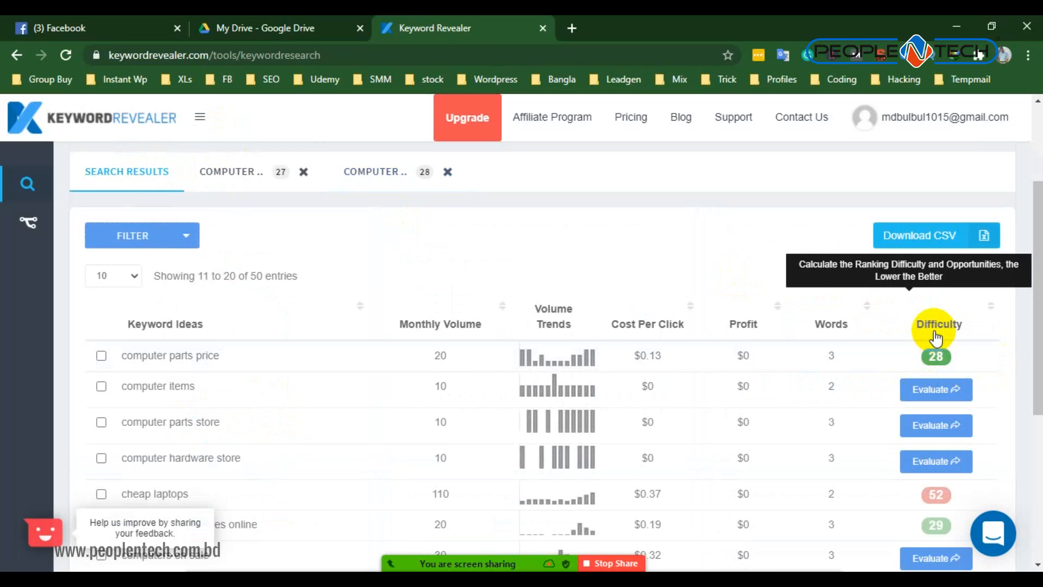
{"action": "scroll", "coordinate": [937, 340], "scroll_direction": "down", "scroll_amount": 4}
{"action": "scroll", "coordinate": [931, 295], "scroll_direction": "up", "scroll_amount": 1}
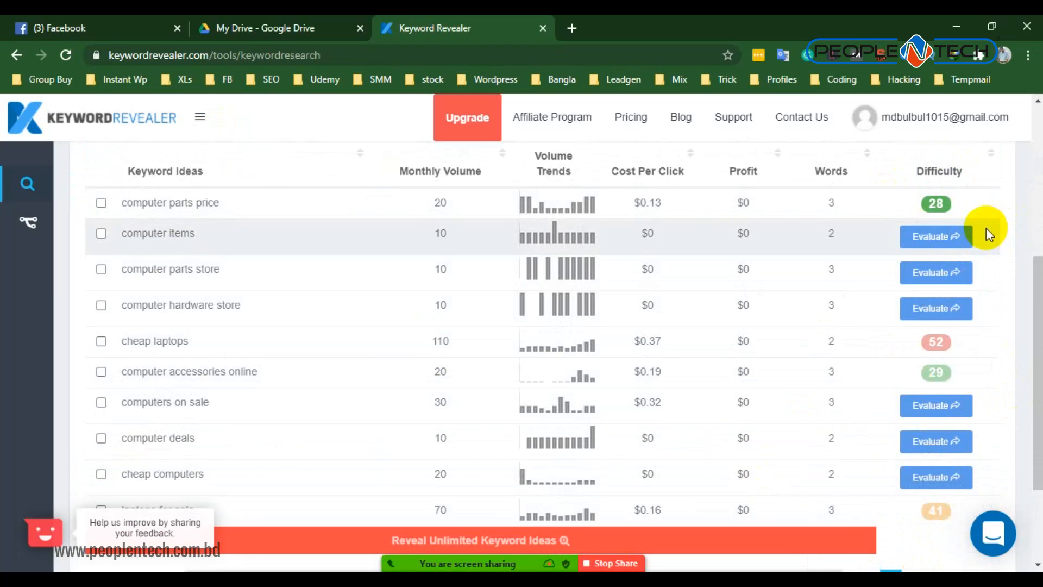
{"action": "scroll", "coordinate": [987, 228], "scroll_direction": "up", "scroll_amount": 3}
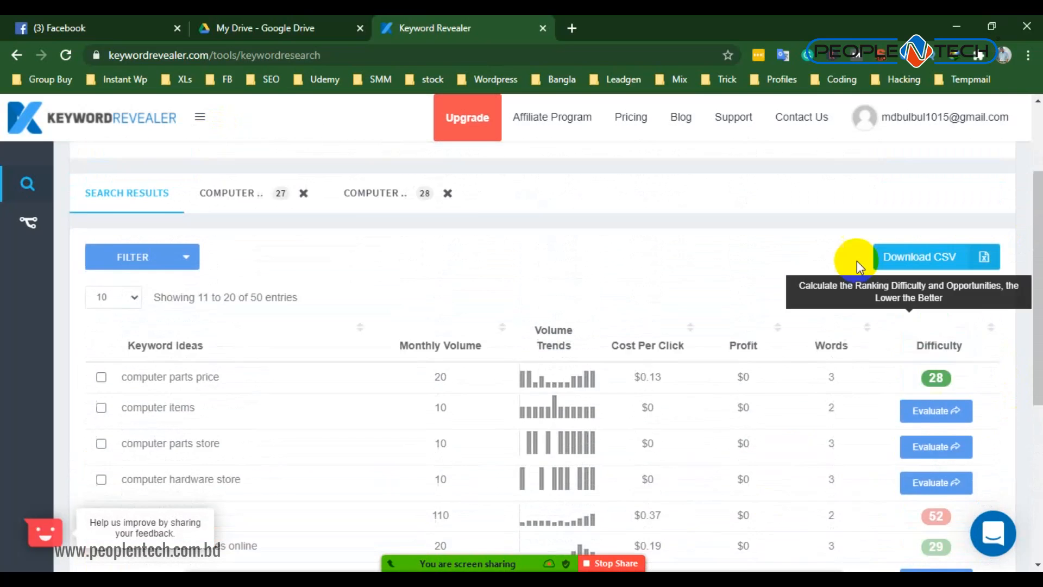
{"action": "scroll", "coordinate": [856, 261], "scroll_direction": "up", "scroll_amount": 2}
- Reopen the computer parts price report, highlight its Low competition rating and examine the charts
{"action": "left_click", "coordinate": [364, 321]}
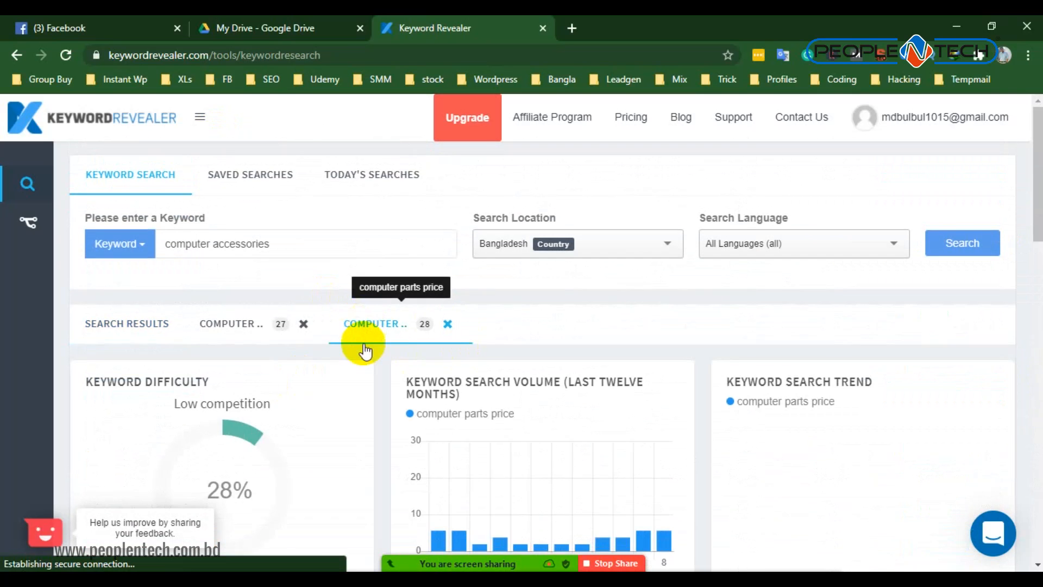
{"action": "scroll", "coordinate": [364, 350], "scroll_direction": "down", "scroll_amount": 6}
{"action": "scroll", "coordinate": [794, 303], "scroll_direction": "up", "scroll_amount": 6}
{"action": "left_click_drag", "start_coordinate": [193, 256], "coordinate": [290, 270]}
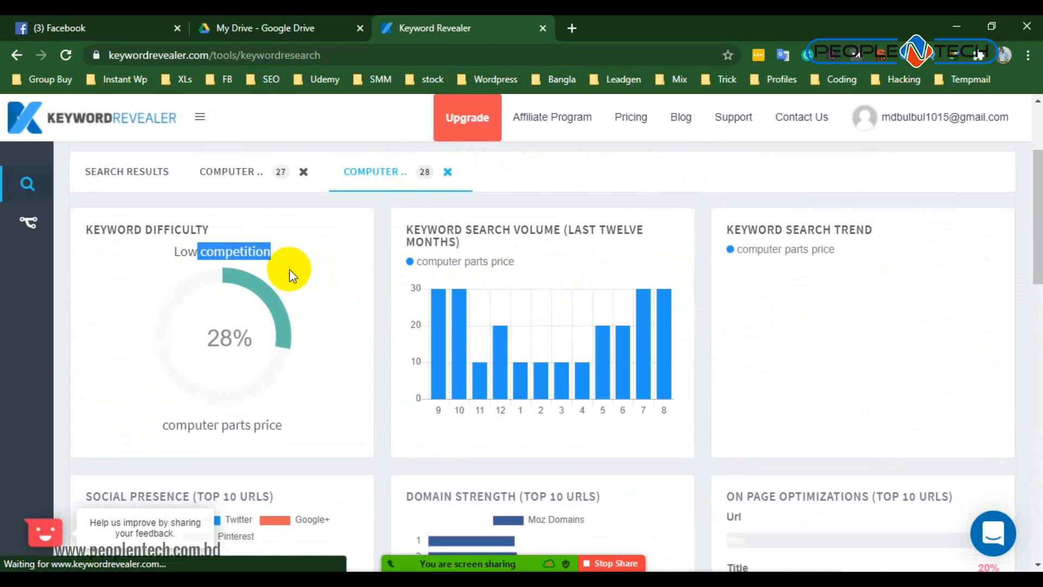
{"action": "scroll", "coordinate": [290, 270], "scroll_direction": "down", "scroll_amount": 6}
{"action": "left_click_drag", "start_coordinate": [383, 217], "coordinate": [354, 205]}
{"action": "scroll", "coordinate": [243, 232], "scroll_direction": "up", "scroll_amount": 6}
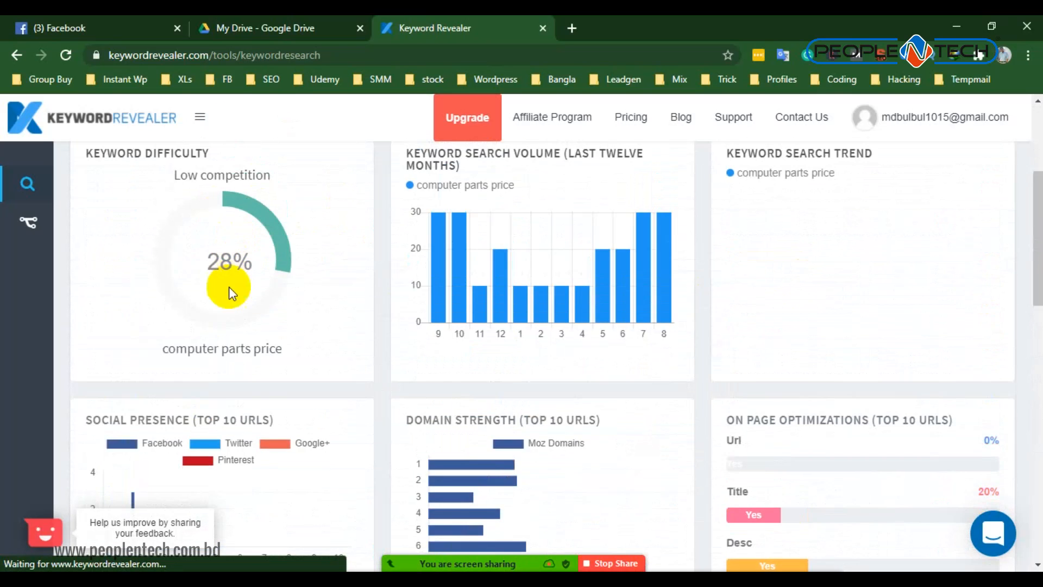
{"action": "scroll", "coordinate": [253, 295], "scroll_direction": "up", "scroll_amount": 4}
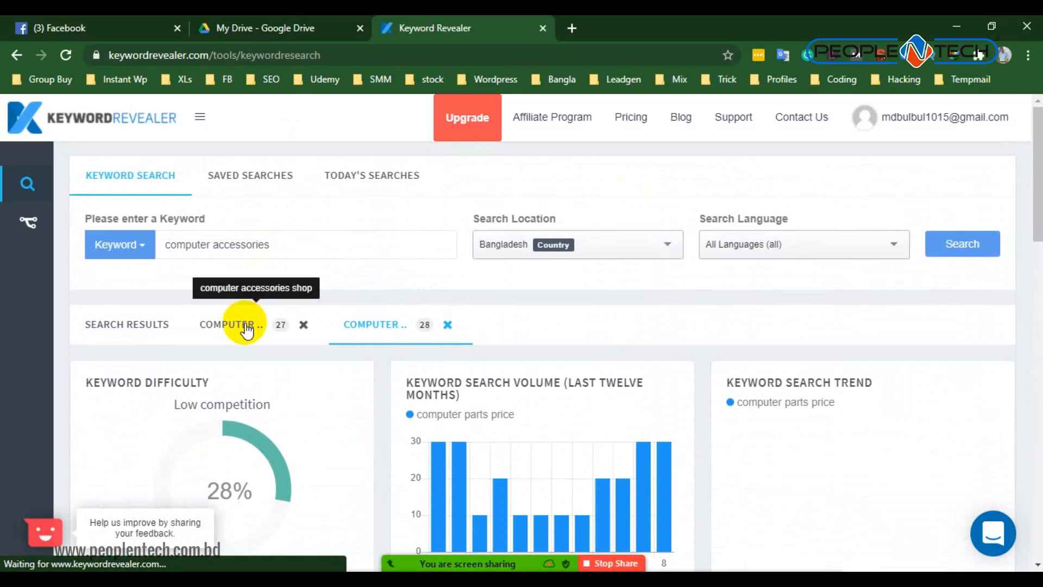
- Open the computer accessories shop report and highlight its monthly searches value in the keyword summary table
{"action": "left_click", "coordinate": [246, 326]}
{"action": "scroll", "coordinate": [255, 321], "scroll_direction": "down", "scroll_amount": 10}
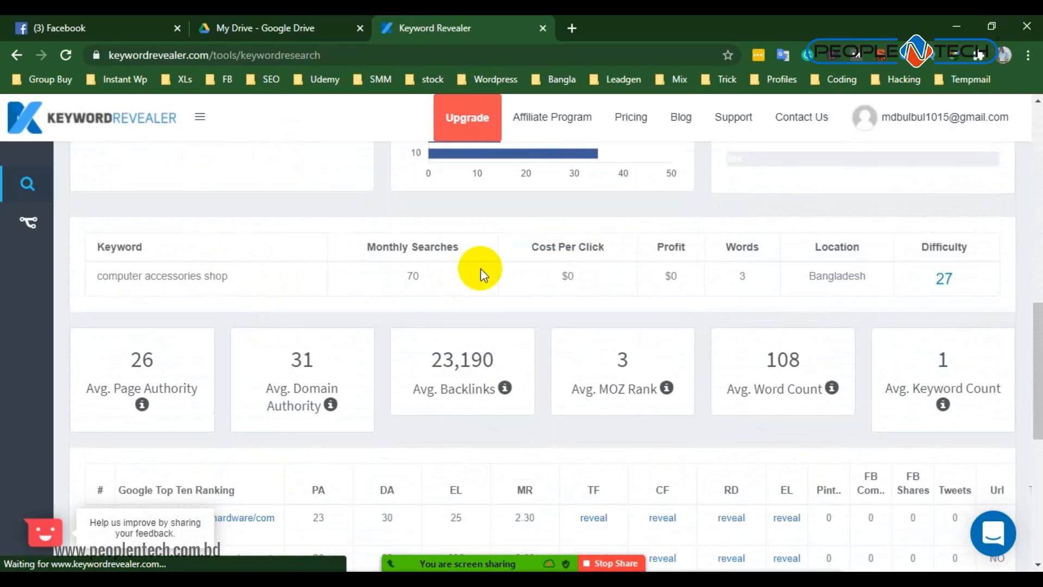
{"action": "left_click_drag", "start_coordinate": [392, 270], "coordinate": [459, 275]}
{"action": "scroll", "coordinate": [450, 317], "scroll_direction": "up", "scroll_amount": 10}
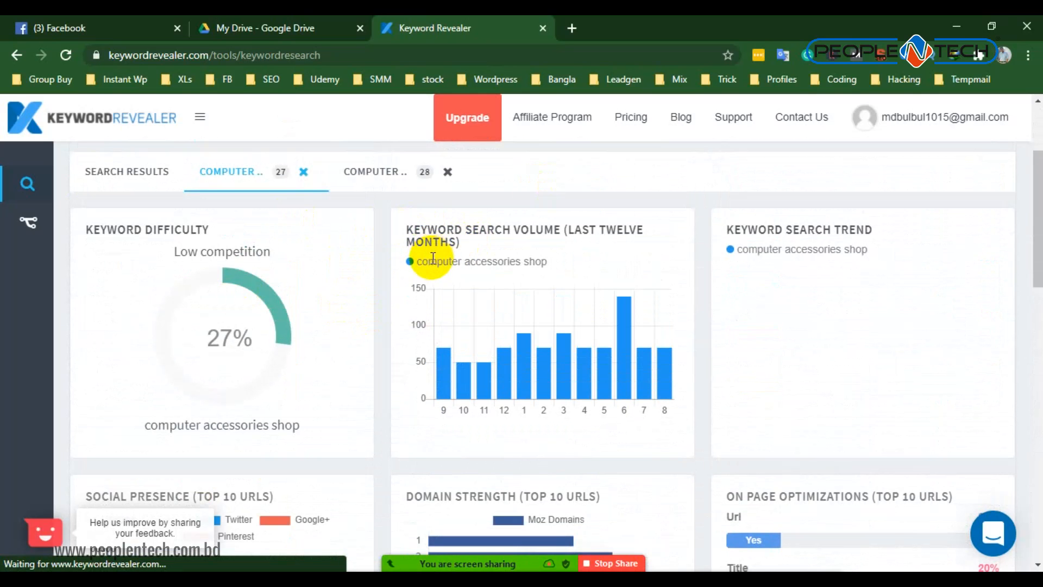
{"action": "scroll", "coordinate": [326, 279], "scroll_direction": "up", "scroll_amount": 3}
{"action": "scroll", "coordinate": [298, 279], "scroll_direction": "down", "scroll_amount": 1}
{"action": "scroll", "coordinate": [243, 191], "scroll_direction": "up", "scroll_amount": 2}
- Switch to Google Drive and open the Keywords research spreadsheet
{"action": "left_click", "coordinate": [298, 26]}
{"action": "left_click", "coordinate": [23, 125]}
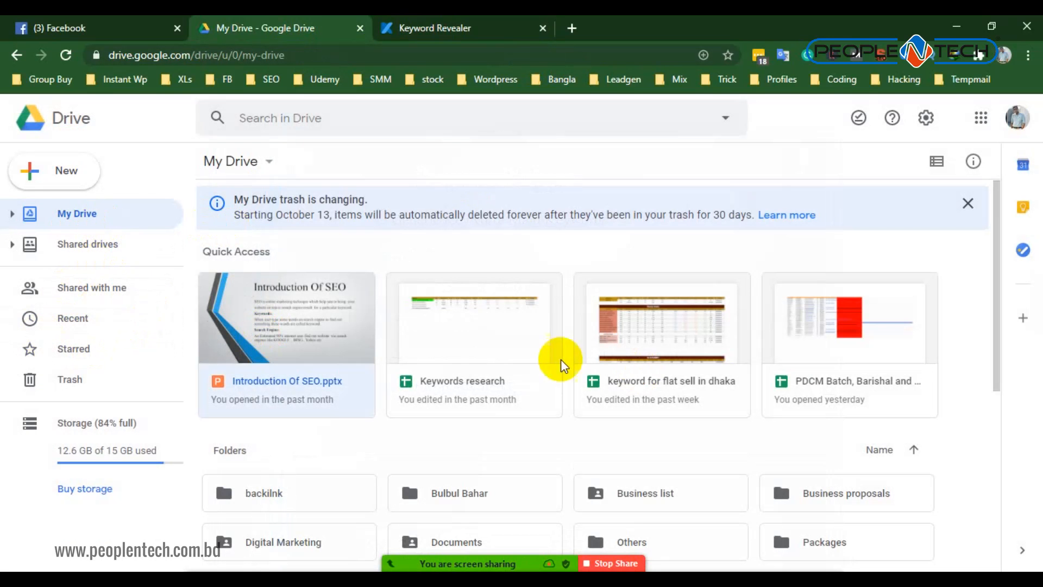
{"action": "left_click", "coordinate": [451, 340]}
{"action": "double_click", "coordinate": [451, 338]}
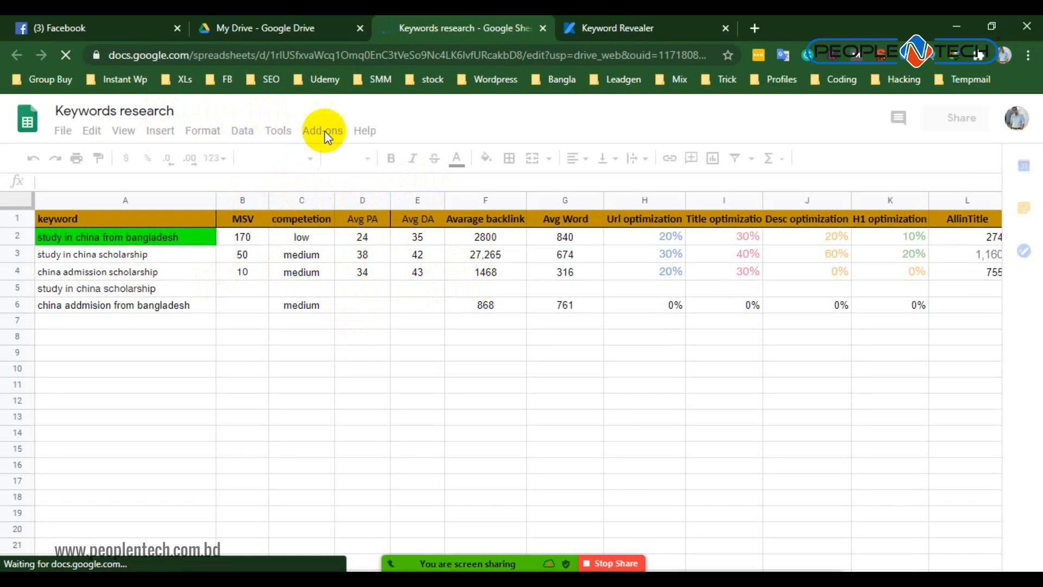
- Open the Worksheet folder in Google Drive and create a new blank Google Sheets spreadsheet in it
{"action": "left_click", "coordinate": [291, 22]}
{"action": "scroll", "coordinate": [559, 306], "scroll_direction": "down", "scroll_amount": 5}
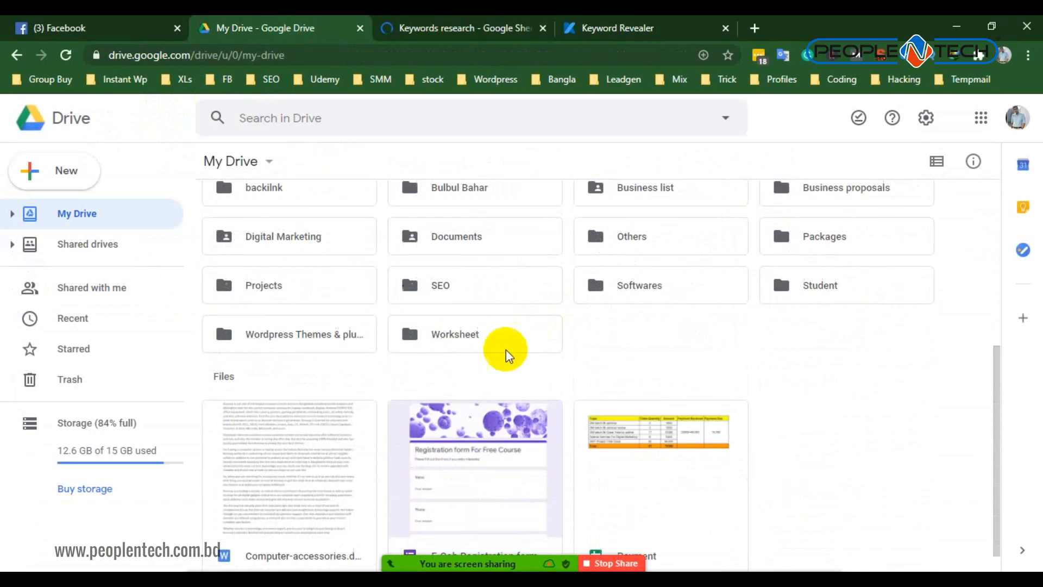
{"action": "double_click", "coordinate": [463, 331]}
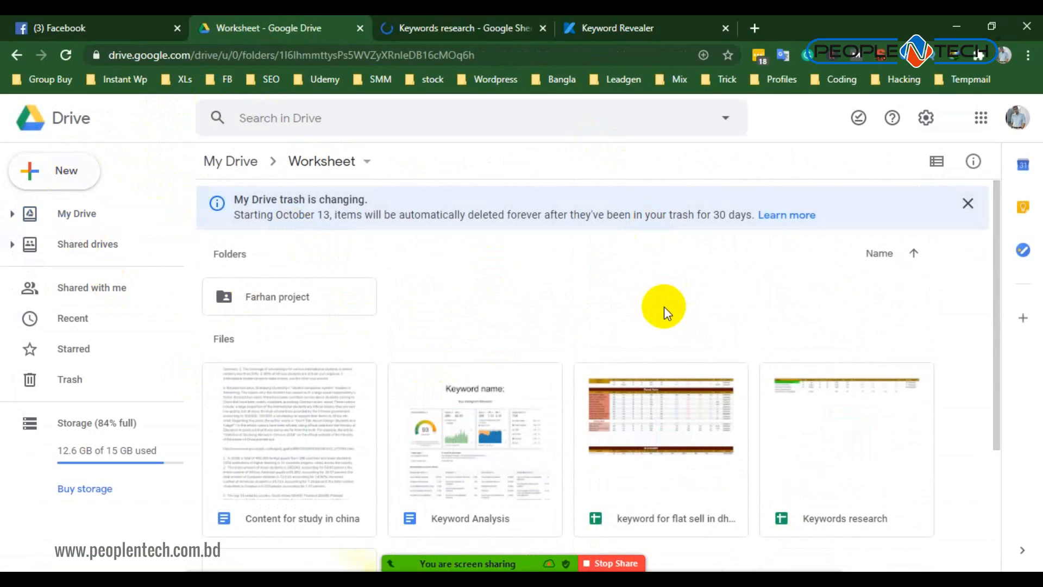
{"action": "left_click", "coordinate": [61, 171]}
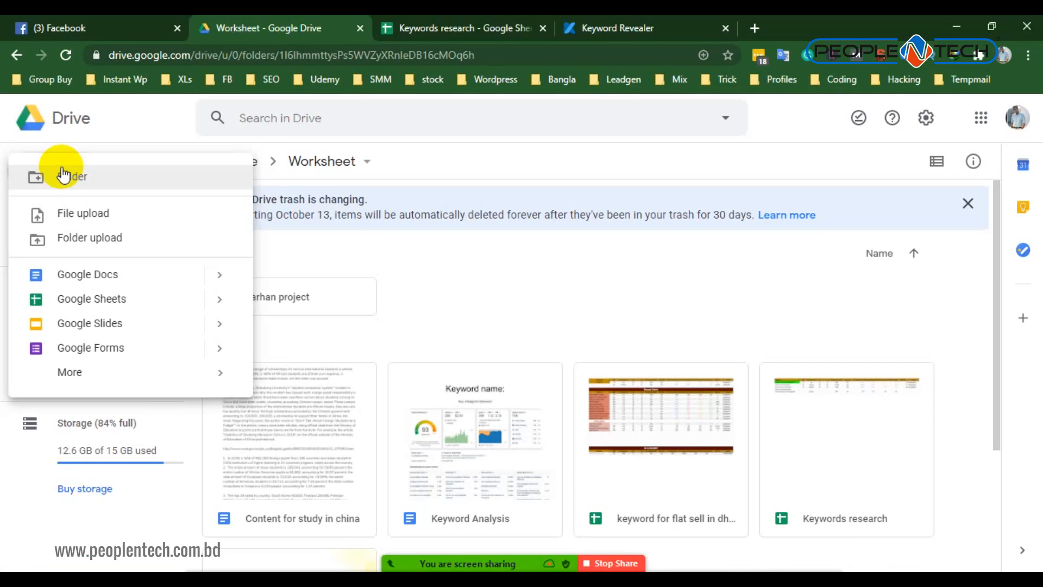
{"action": "left_click", "coordinate": [107, 298]}
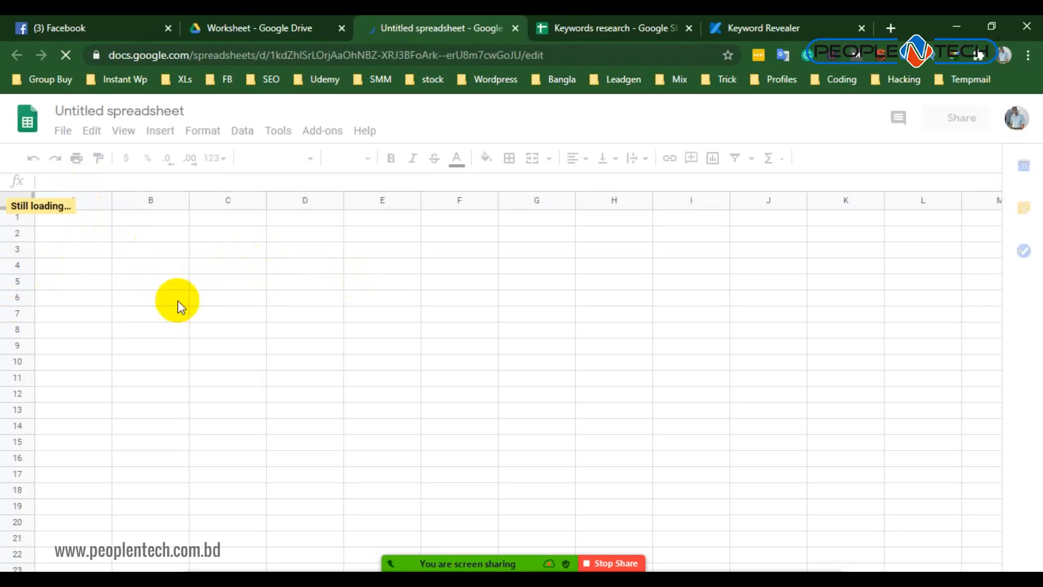
- Rename the new spreadsheet as Keyword research for Computer accessories
{"action": "left_click", "coordinate": [123, 109]}
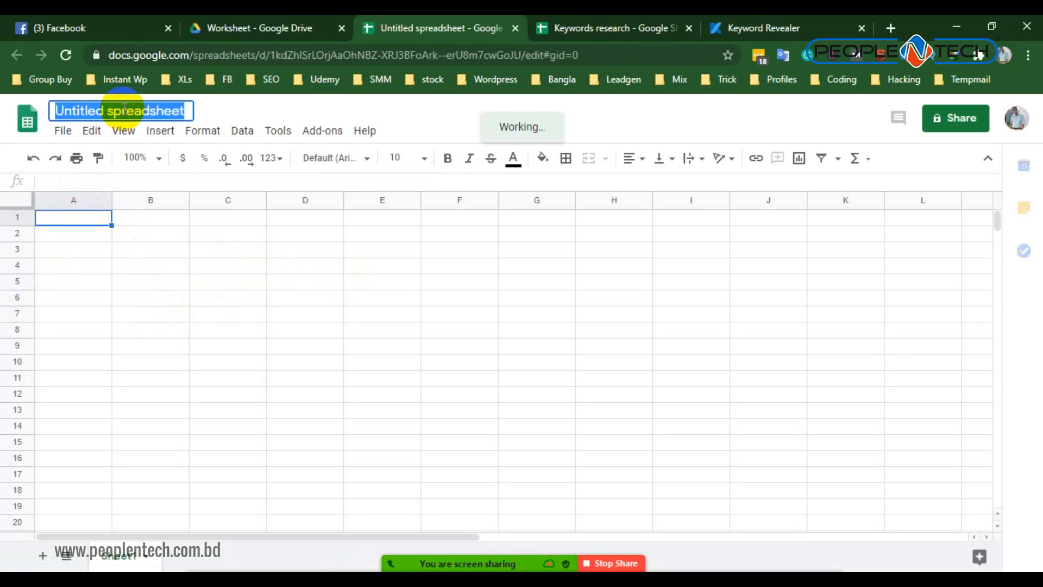
{"action": "type", "text": "R"}
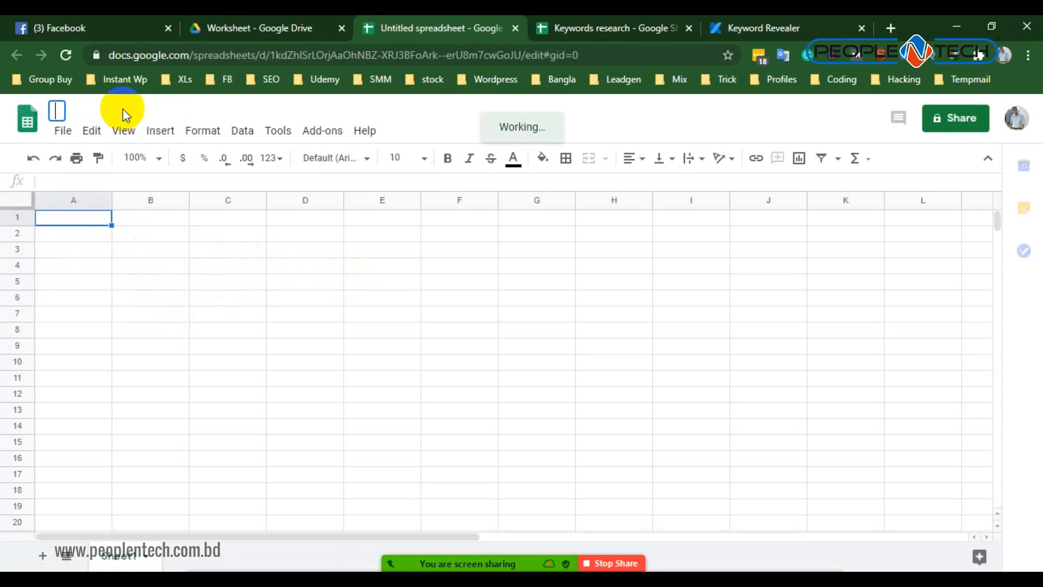
{"action": "type", "text": "eyword research for"}
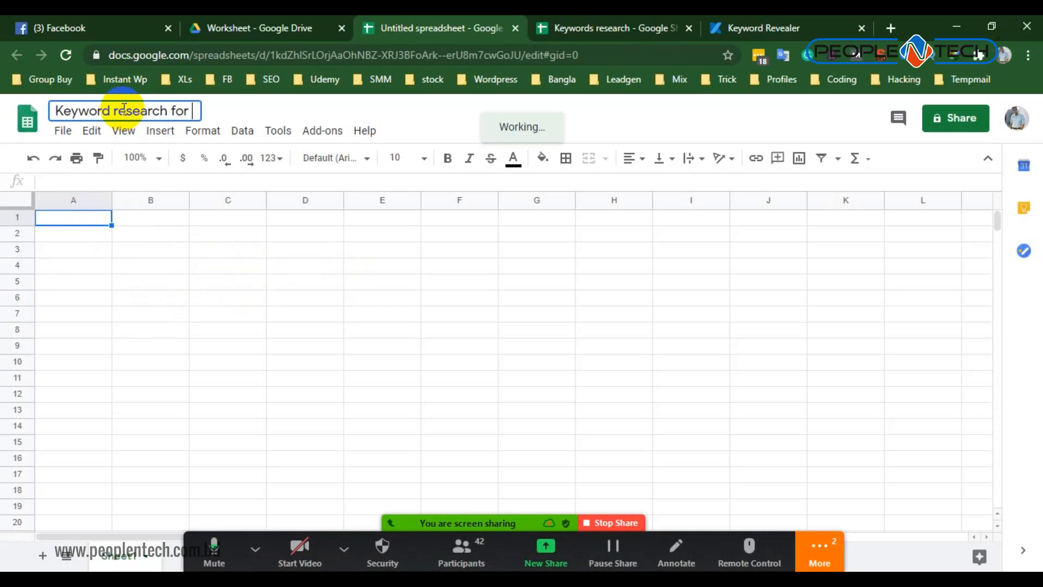
{"action": "type", "text": " Computer accessories"}
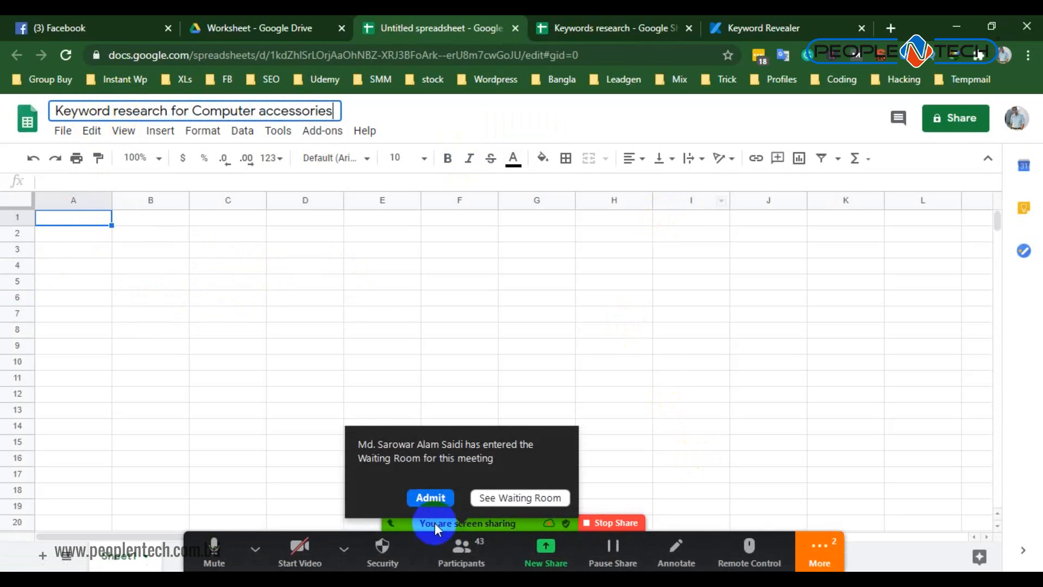
- Admit the waiting participant to the Zoom meeting and return to the new spreadsheet's cells
{"action": "left_click", "coordinate": [431, 497]}
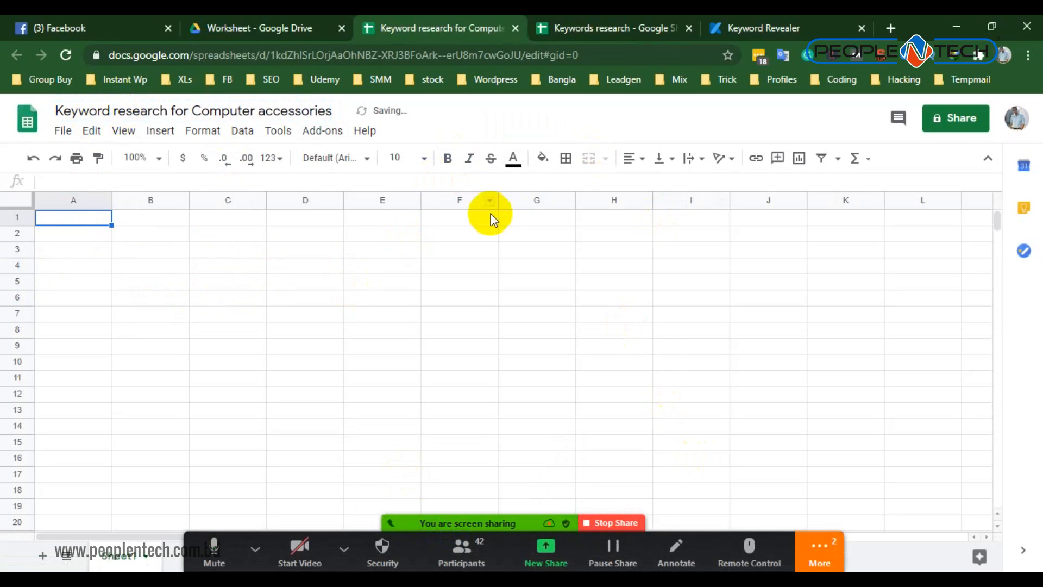
{"action": "left_click", "coordinate": [383, 281]}
{"action": "left_click", "coordinate": [223, 266]}
- Switch to the Keywords research spreadsheet, open the Zoom waiting room list for the new arrivals and minimize it
{"action": "left_click", "coordinate": [602, 29]}
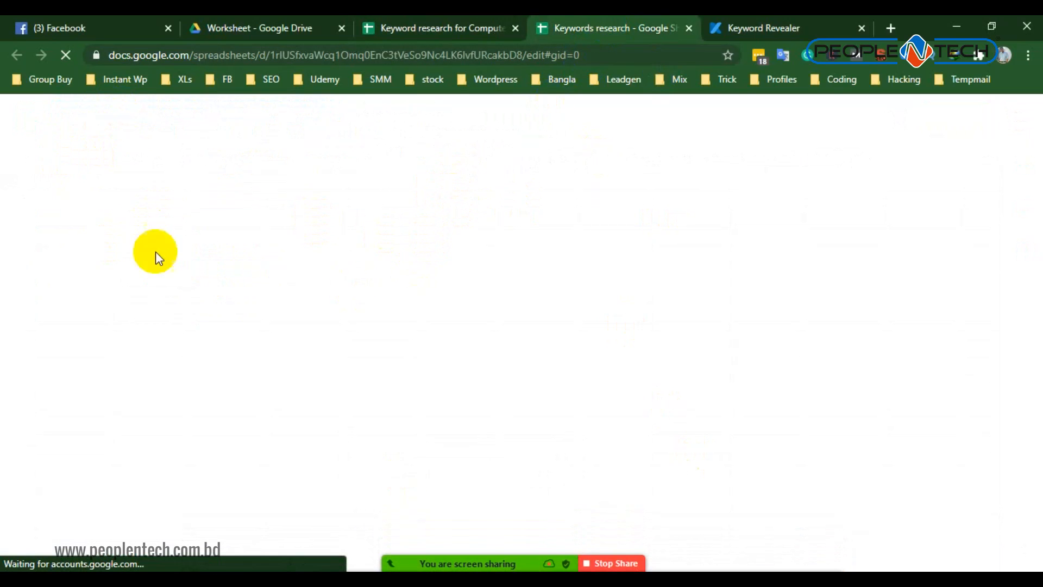
{"action": "scroll", "coordinate": [149, 269], "scroll_direction": "down", "scroll_amount": 4}
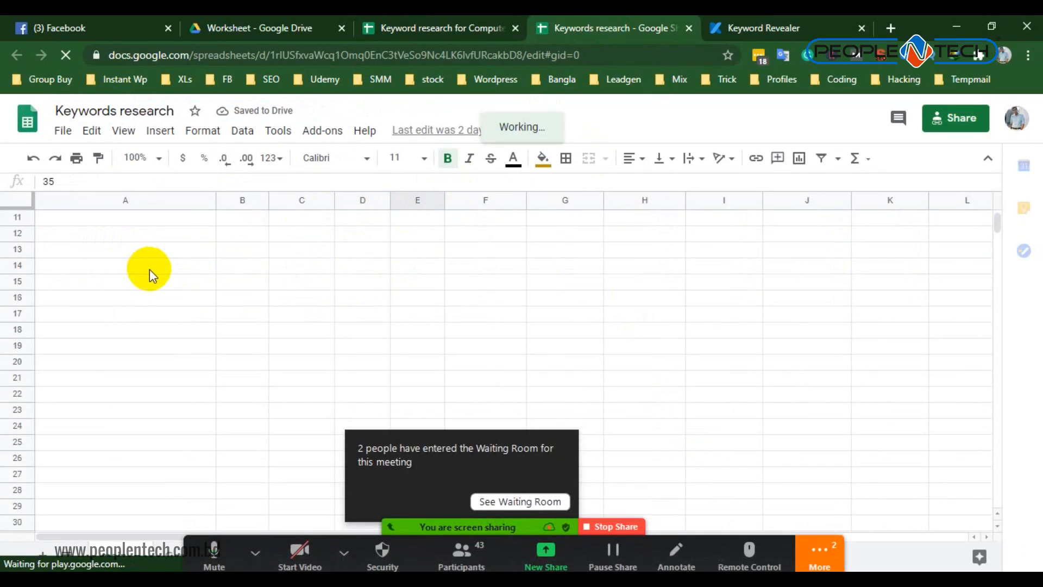
{"action": "left_click", "coordinate": [510, 498]}
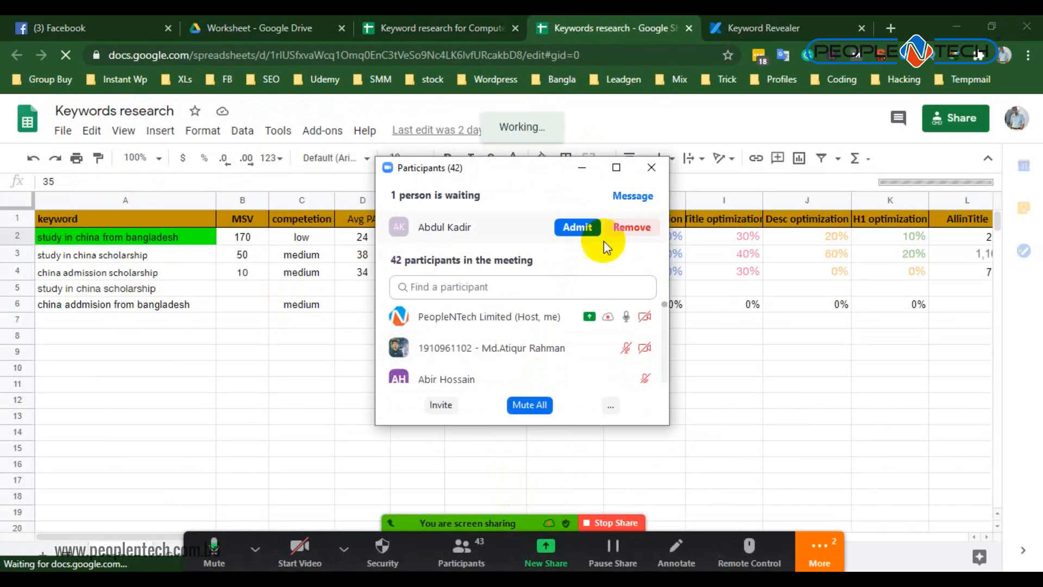
{"action": "left_click", "coordinate": [582, 167]}
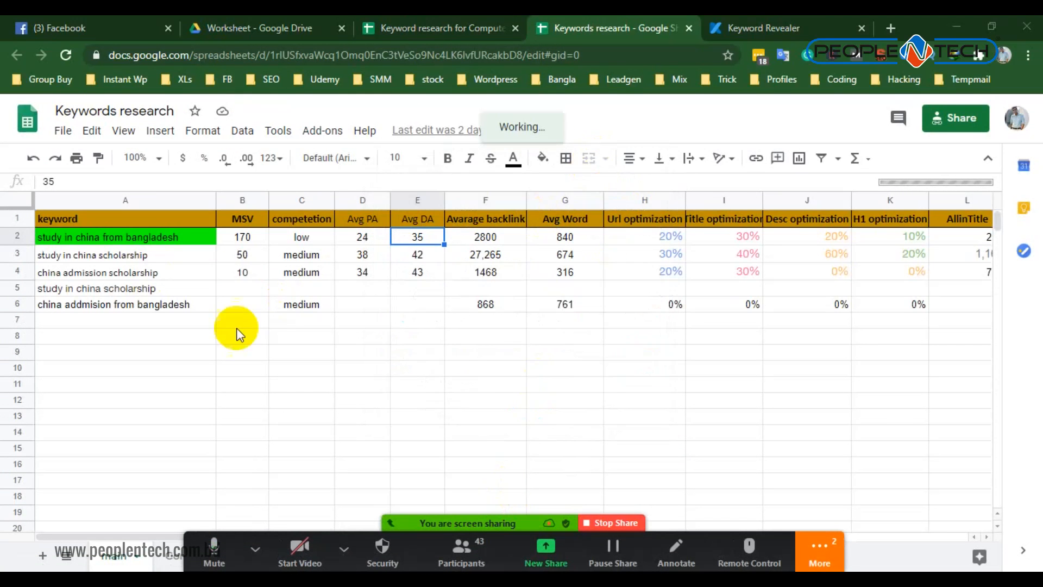
- Copy the header row of the Keywords research spreadsheet and paste it into row 1 of Keyword research for Computer accessories
{"action": "left_click", "coordinate": [23, 218]}
{"action": "right_click", "coordinate": [23, 218]}
{"action": "left_click", "coordinate": [70, 176]}
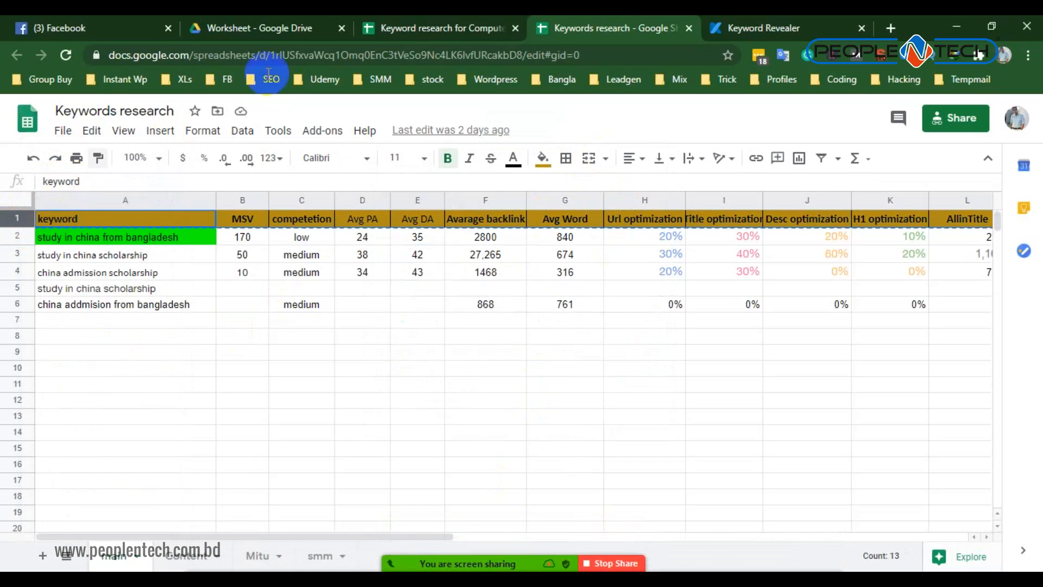
{"action": "left_click", "coordinate": [401, 24]}
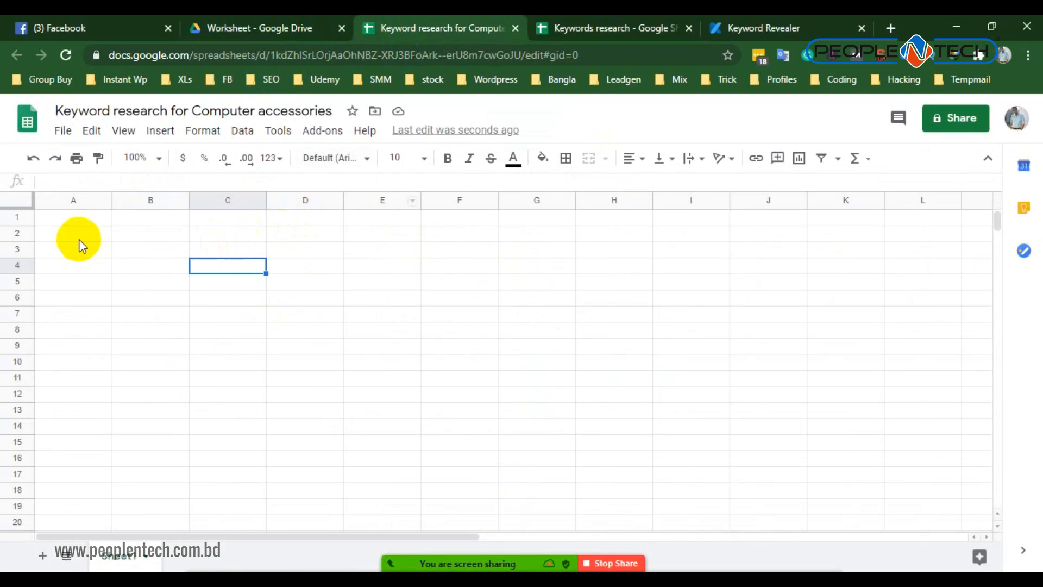
{"action": "left_click", "coordinate": [16, 222]}
{"action": "right_click", "coordinate": [16, 222]}
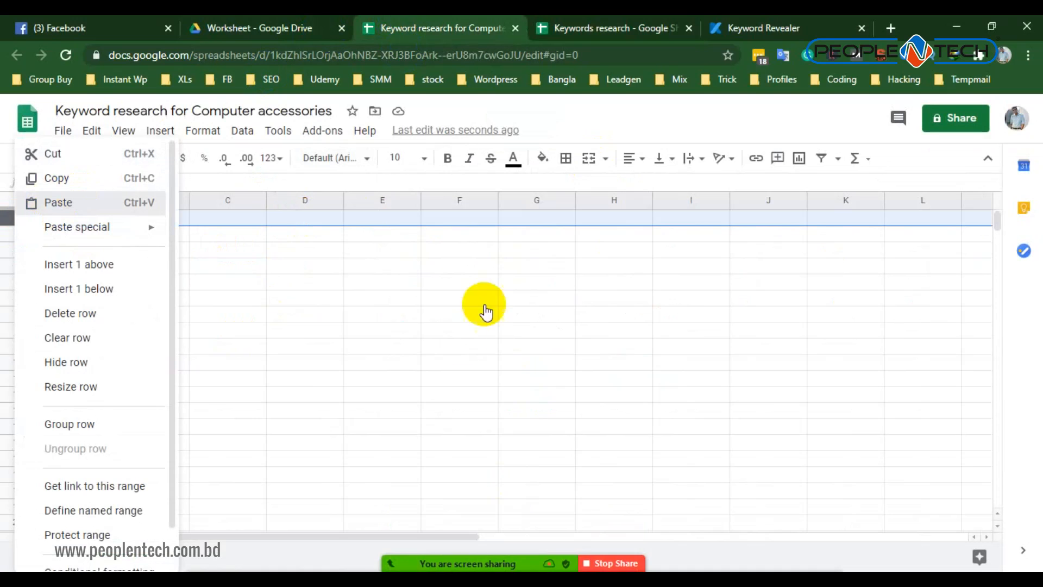
{"action": "key", "text": "ctrl+v"}
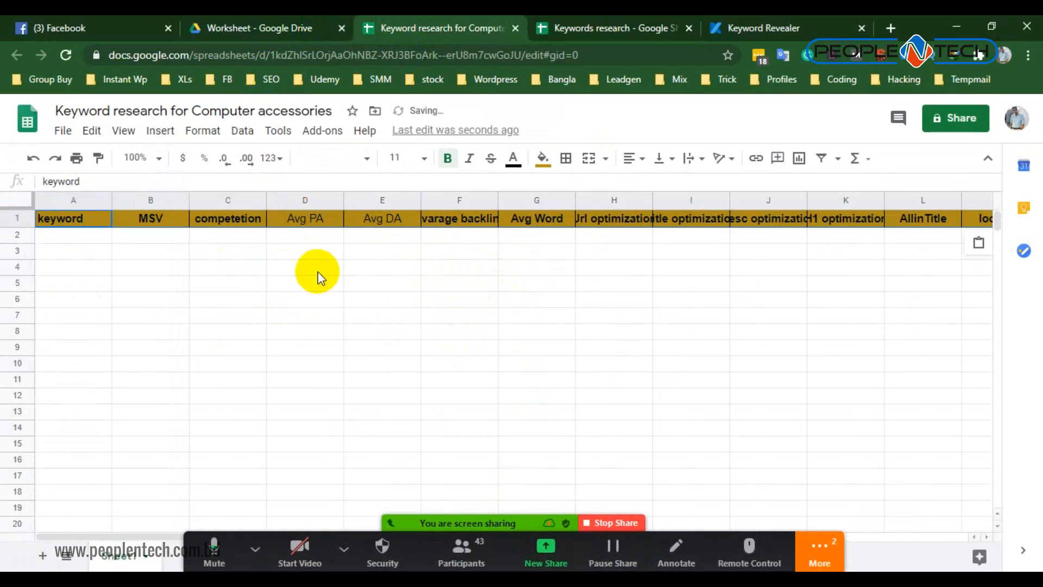
- Close the Keywords research spreadsheet and return to the cells below the pasted header row
{"action": "left_click", "coordinate": [271, 279]}
{"action": "left_click", "coordinate": [690, 29]}
{"action": "left_click", "coordinate": [366, 302]}
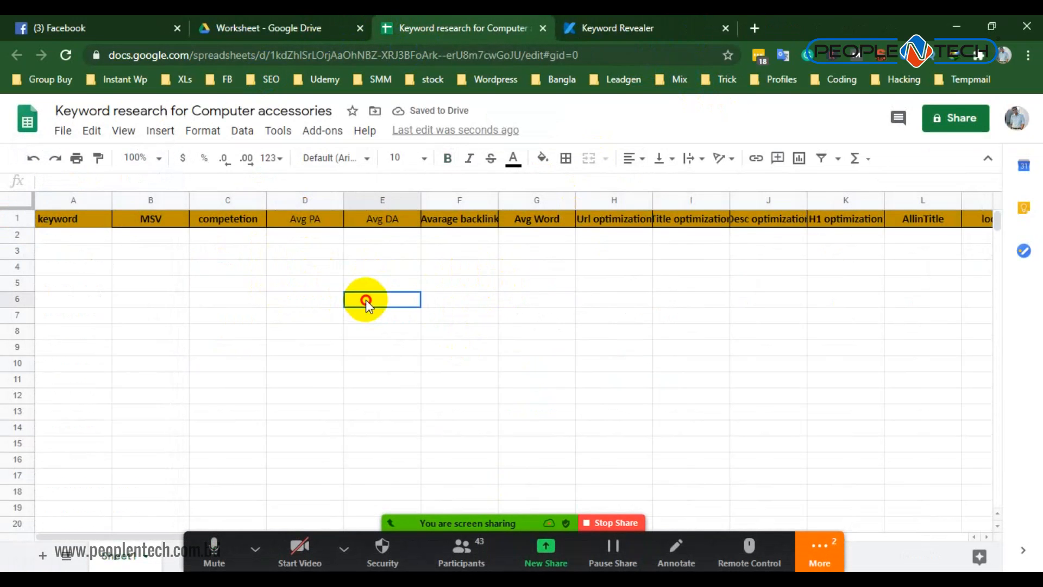
{"action": "left_click", "coordinate": [8, 218]}
{"action": "right_click", "coordinate": [8, 219]}
{"action": "left_click", "coordinate": [322, 269]}
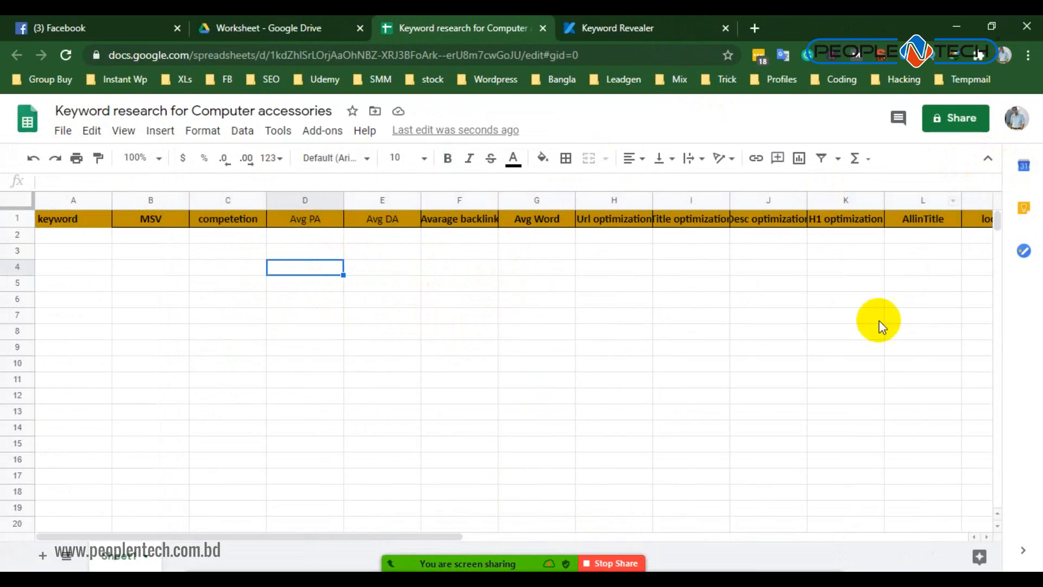
- Open the Zoom group chat to read the new messages and minimize it
{"action": "mouse_move", "coordinate": [601, 541]}
{"action": "left_click", "coordinate": [832, 550]}
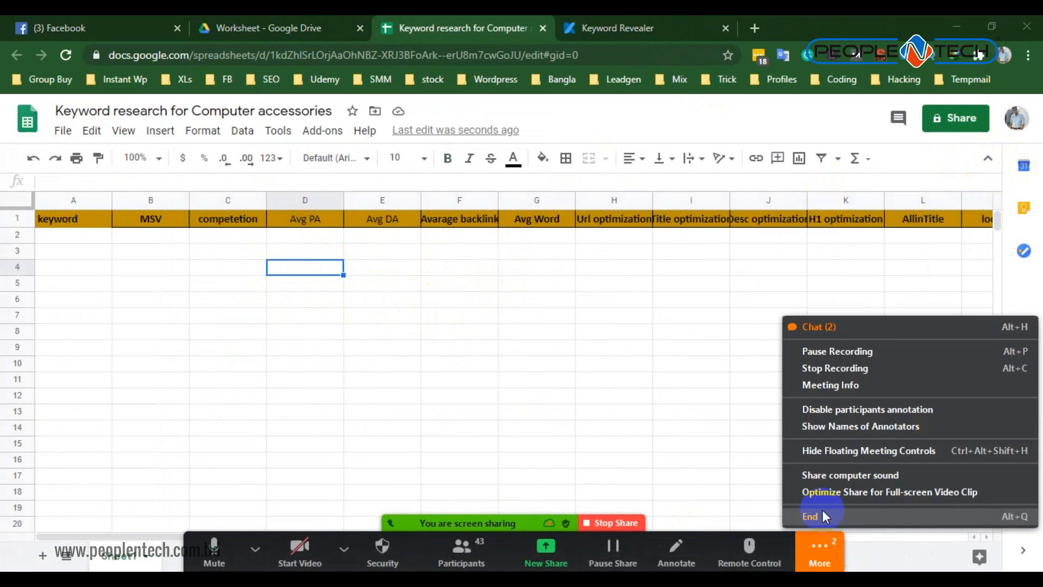
{"action": "left_click", "coordinate": [820, 329]}
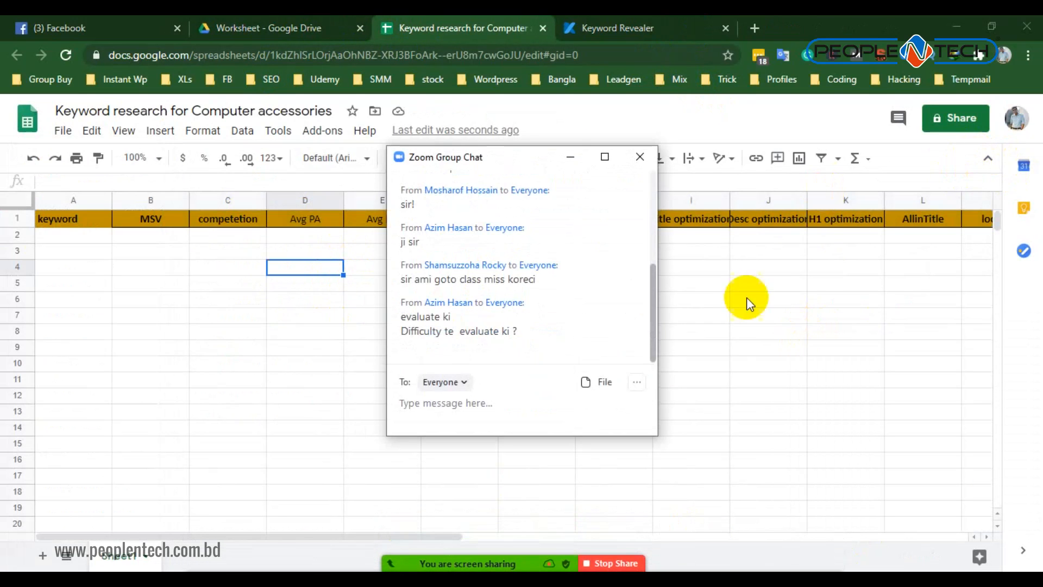
{"action": "left_click", "coordinate": [573, 163]}
- Widen the keyword column to make room for longer keyword phrases
{"action": "left_click", "coordinate": [182, 311]}
{"action": "left_click_drag", "start_coordinate": [111, 198], "coordinate": [206, 200]}
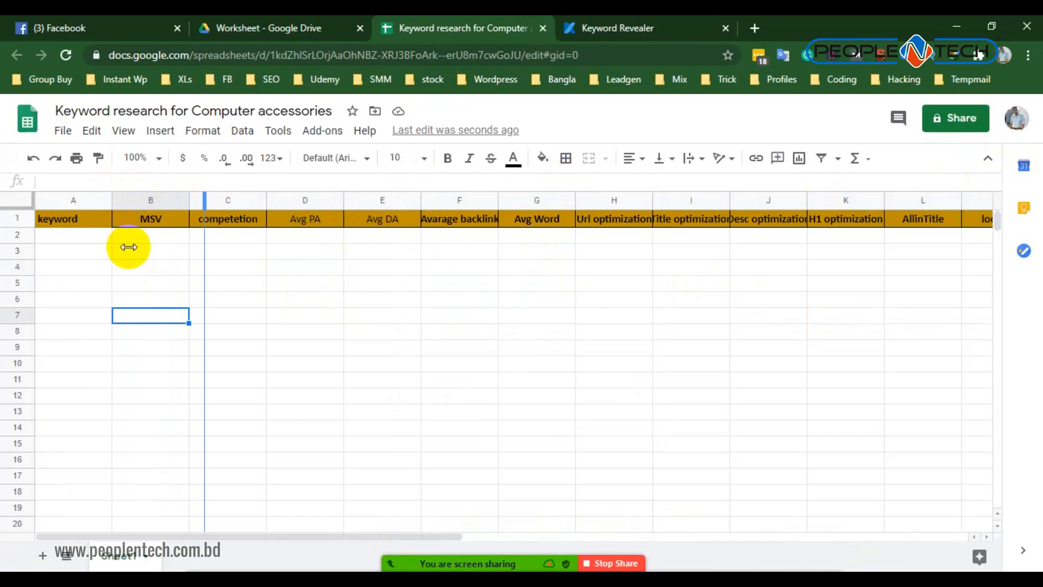
{"action": "left_click", "coordinate": [152, 240]}
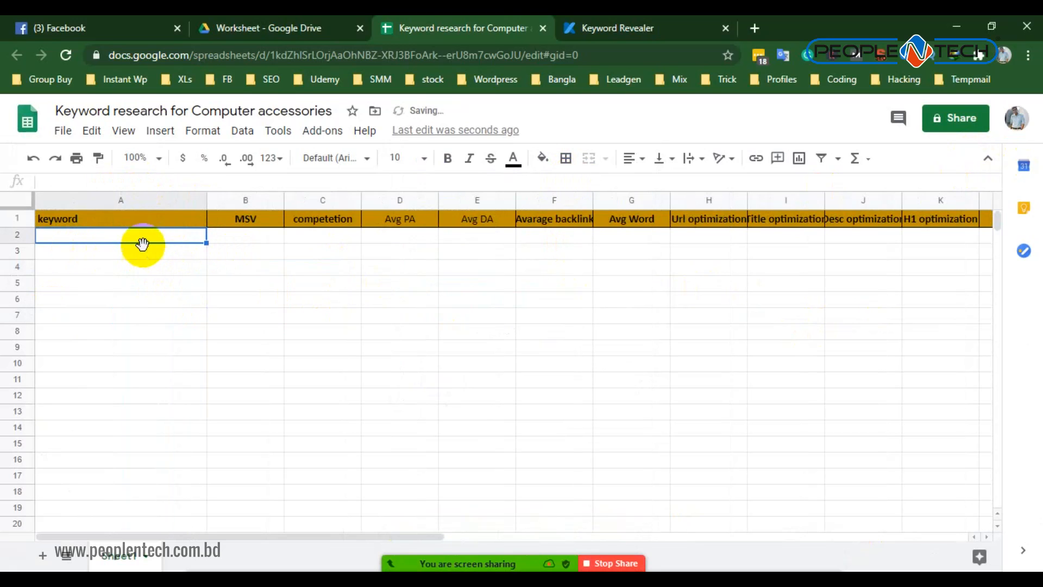
{"action": "left_click_drag", "start_coordinate": [299, 239], "coordinate": [764, 236]}
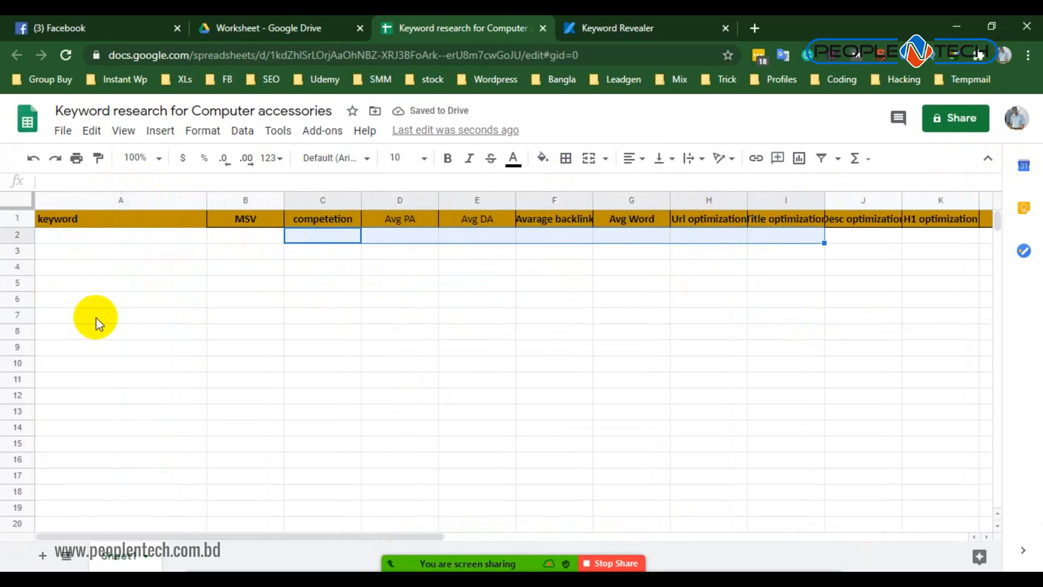
{"action": "left_click_drag", "start_coordinate": [121, 253], "coordinate": [132, 538]}
{"action": "scroll", "coordinate": [332, 389], "scroll_direction": "up", "scroll_amount": 2}
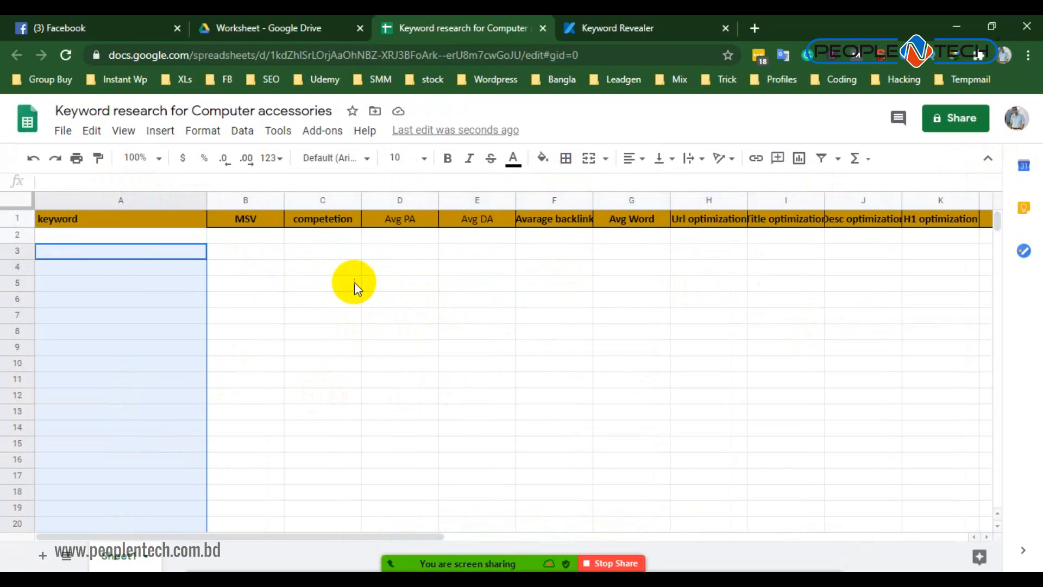
- Copy "computer accessories shop" from the Keyword Revealer report into cell A2 of the spreadsheet and widen column A to fit it
{"action": "left_click", "coordinate": [601, 24]}
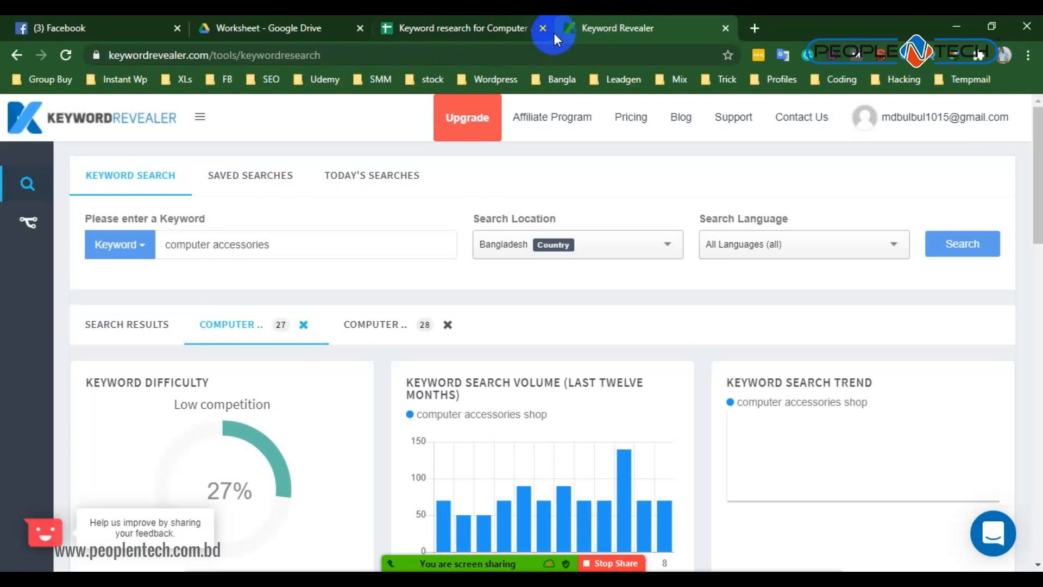
{"action": "scroll", "coordinate": [196, 340], "scroll_direction": "down", "scroll_amount": 4}
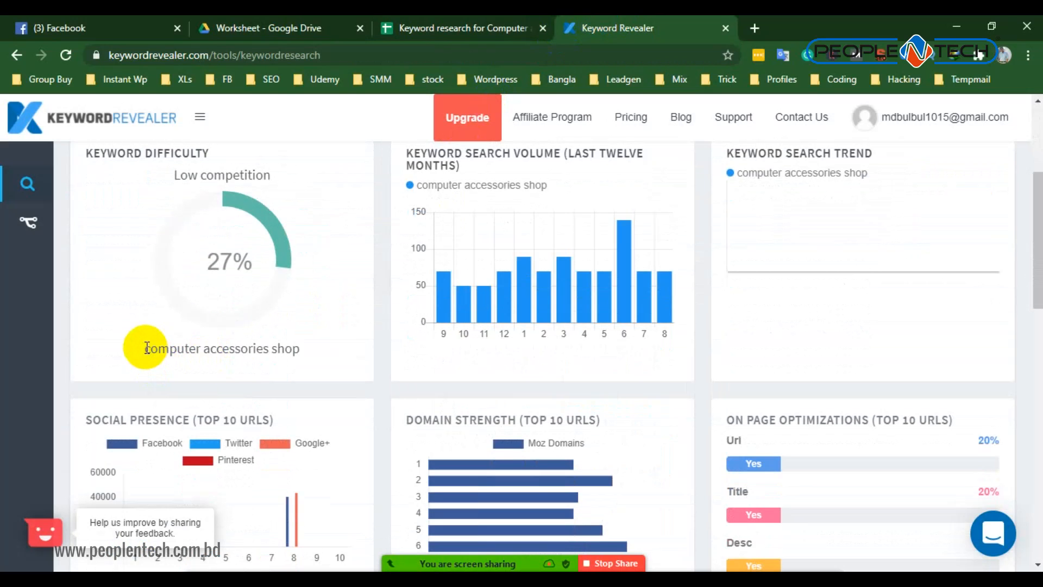
{"action": "left_click_drag", "start_coordinate": [146, 348], "coordinate": [300, 348]}
{"action": "right_click", "coordinate": [256, 354]}
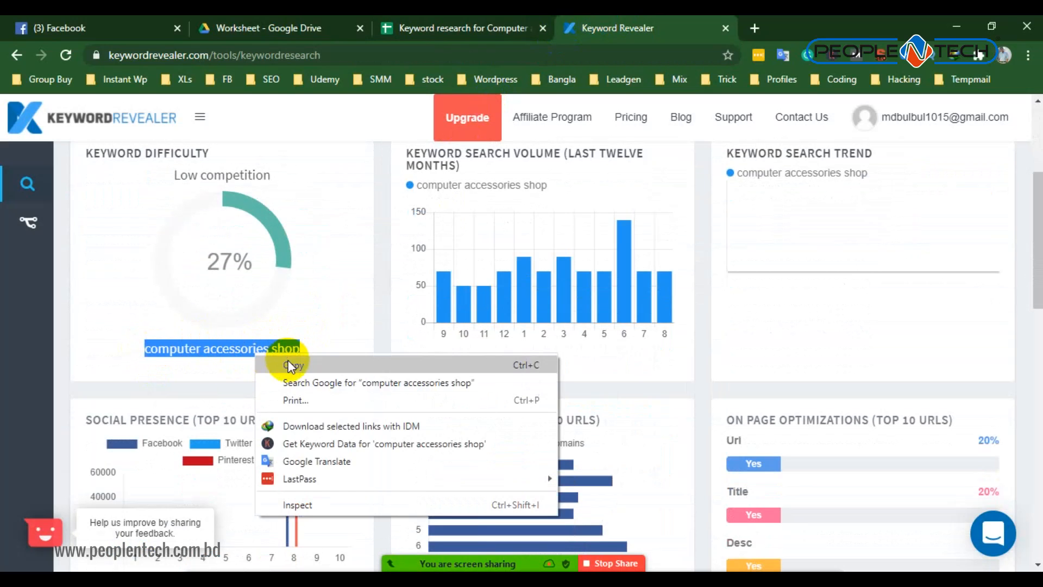
{"action": "left_click", "coordinate": [292, 366]}
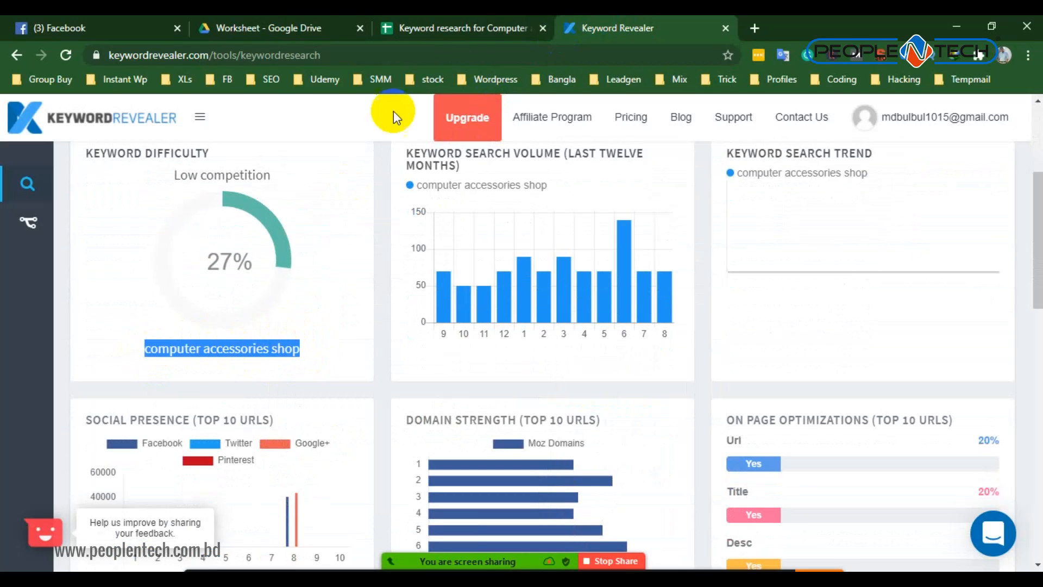
{"action": "left_click", "coordinate": [420, 32]}
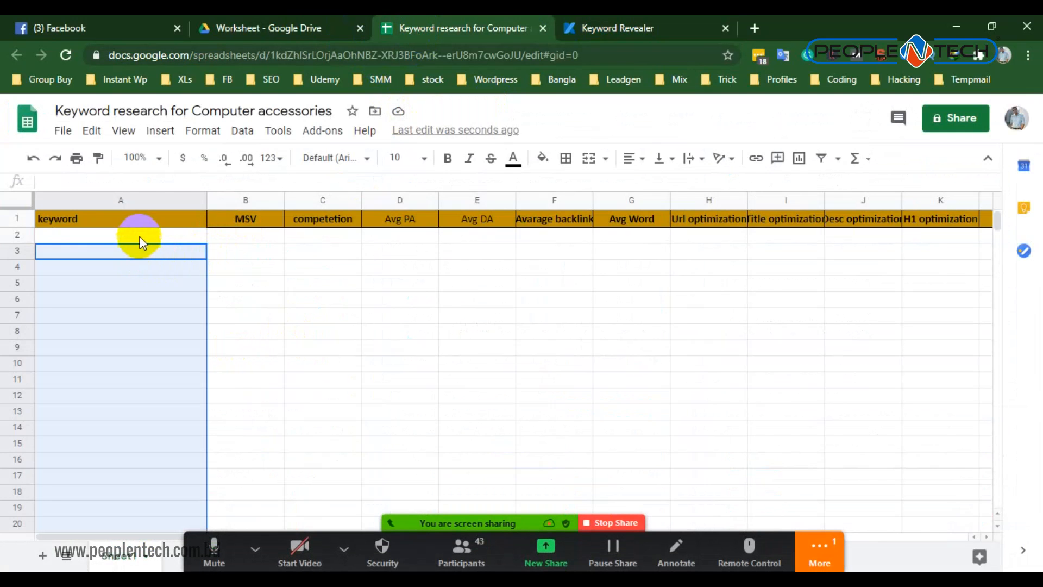
{"action": "left_click", "coordinate": [139, 236]}
{"action": "right_click", "coordinate": [139, 236]}
{"action": "left_click", "coordinate": [182, 203]}
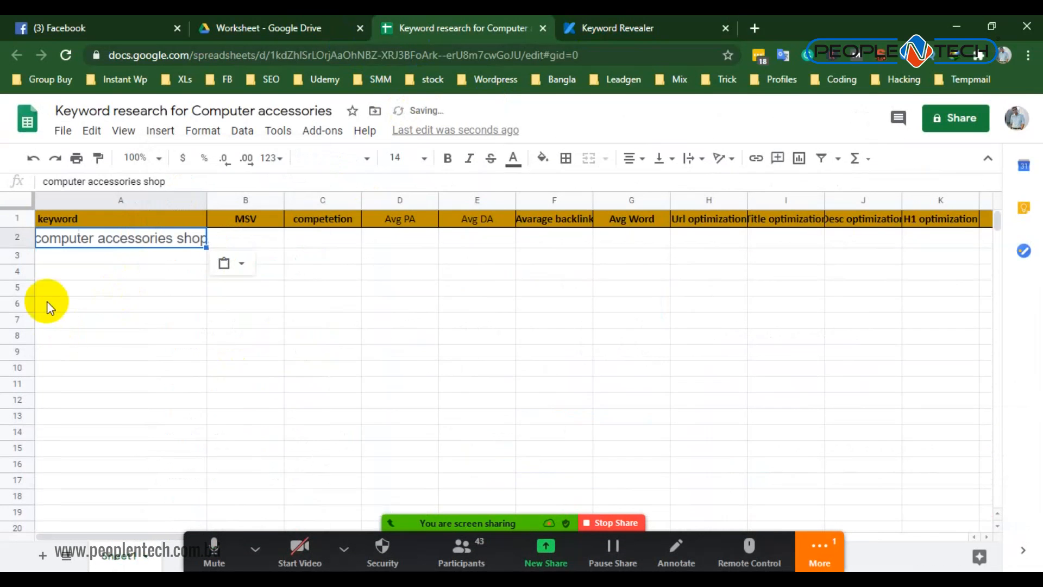
{"action": "left_click_drag", "start_coordinate": [207, 197], "coordinate": [225, 198]}
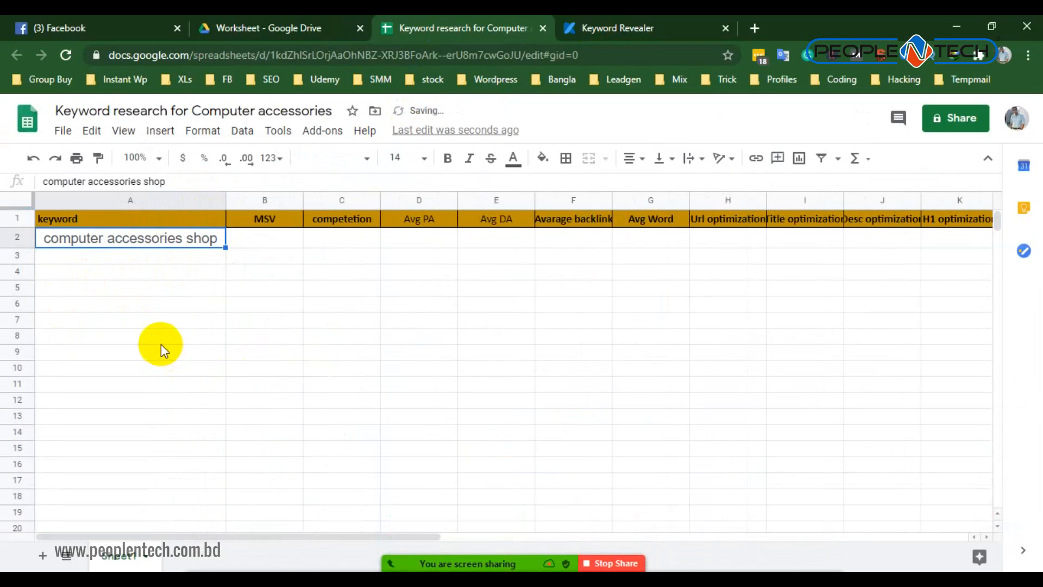
- Enter 70 as the MSV in B2, checking Monthly Searches in Keyword Revealer, and admit the waiting Zoom participant
{"action": "left_click", "coordinate": [287, 242]}
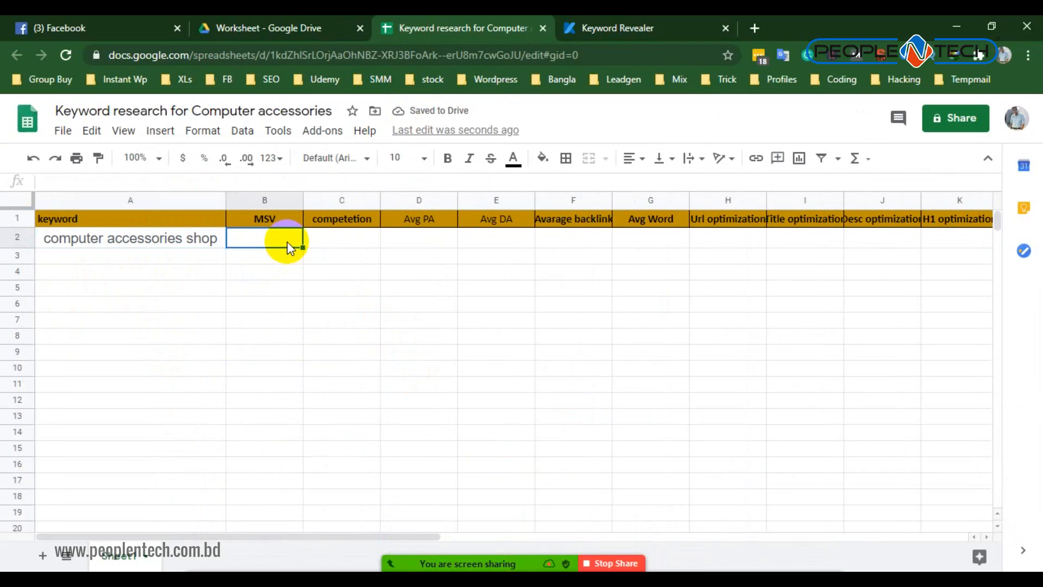
{"action": "type", "text": "70"}
{"action": "left_click", "coordinate": [614, 17]}
{"action": "scroll", "coordinate": [384, 361], "scroll_direction": "down", "scroll_amount": 8}
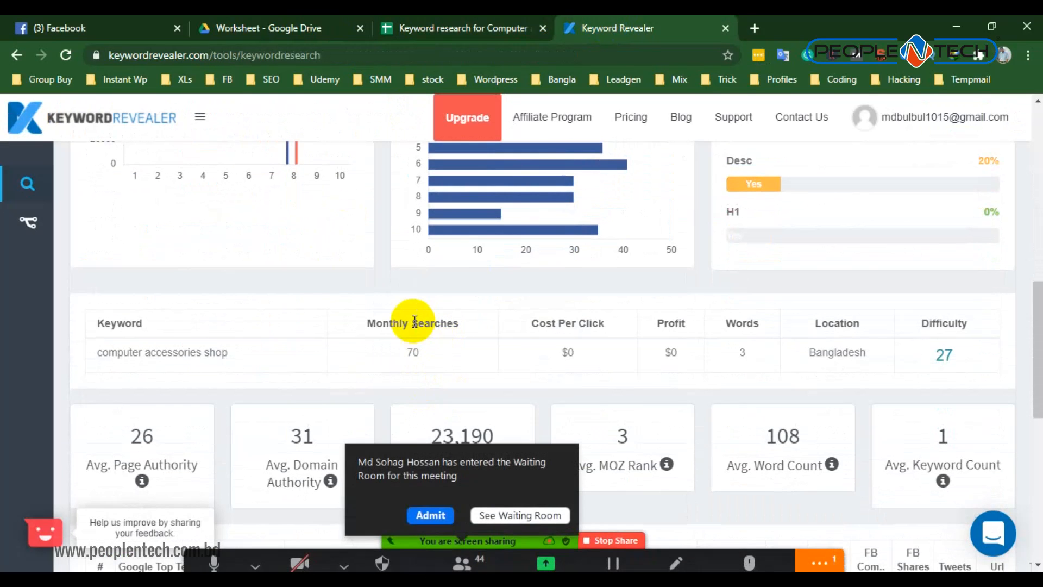
{"action": "left_click", "coordinate": [414, 496]}
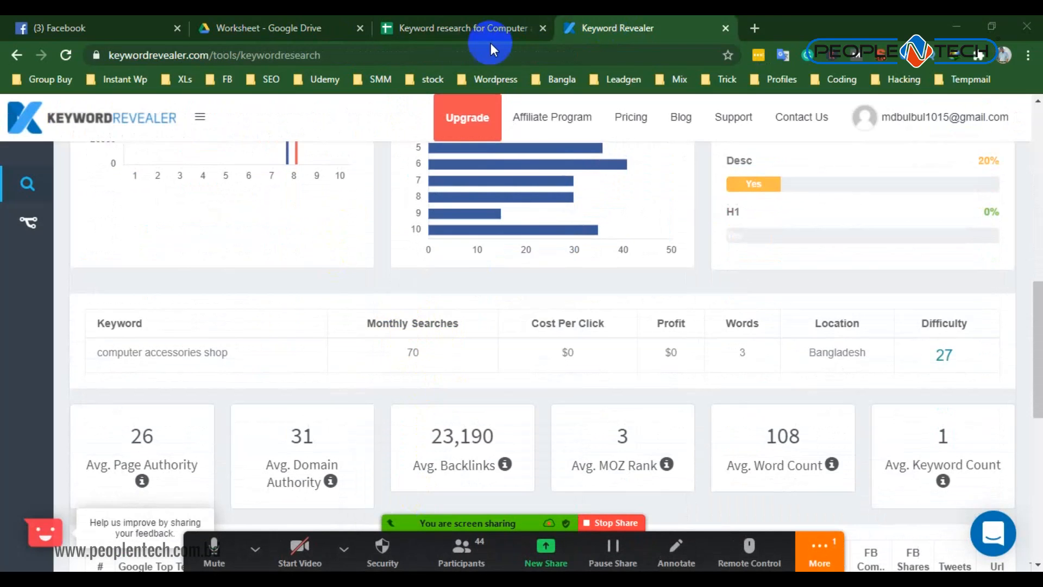
{"action": "left_click", "coordinate": [474, 28]}
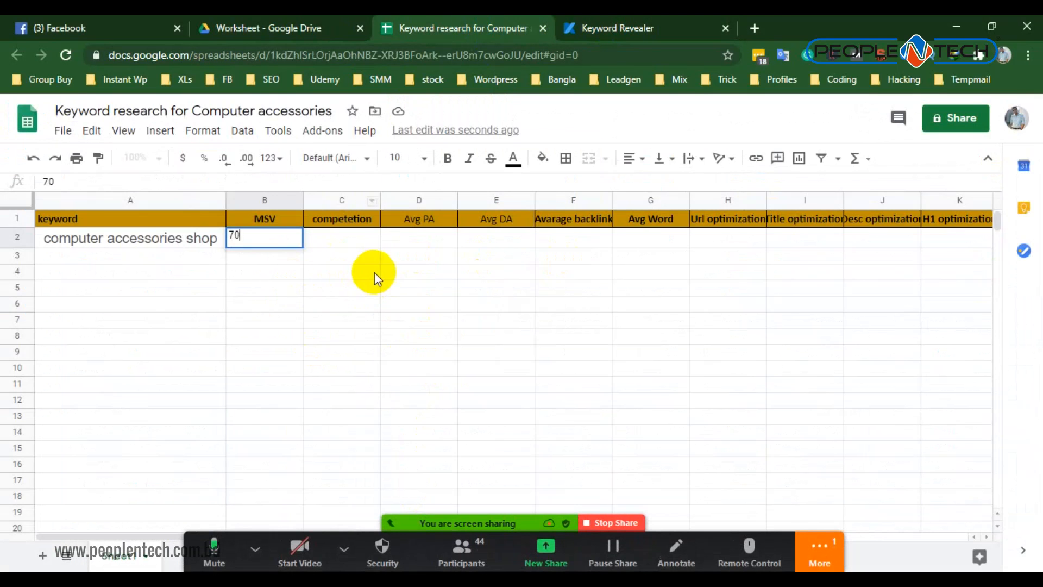
{"action": "left_click", "coordinate": [321, 304]}
- Enter "low" as the keyword's competition in C2, checking it against the difficulty in Keyword Revealer
{"action": "left_click", "coordinate": [348, 238]}
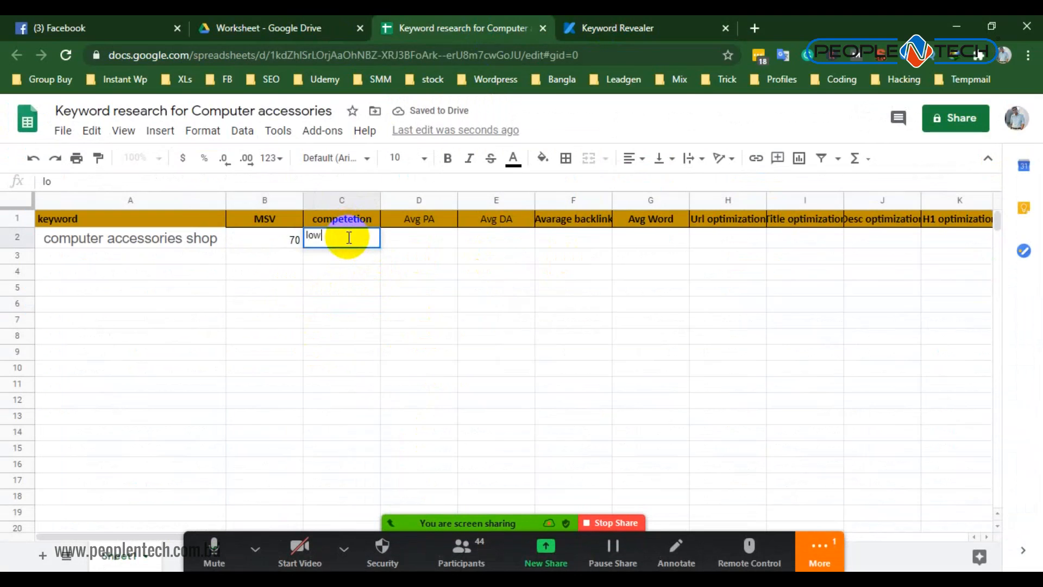
{"action": "left_click", "coordinate": [579, 26]}
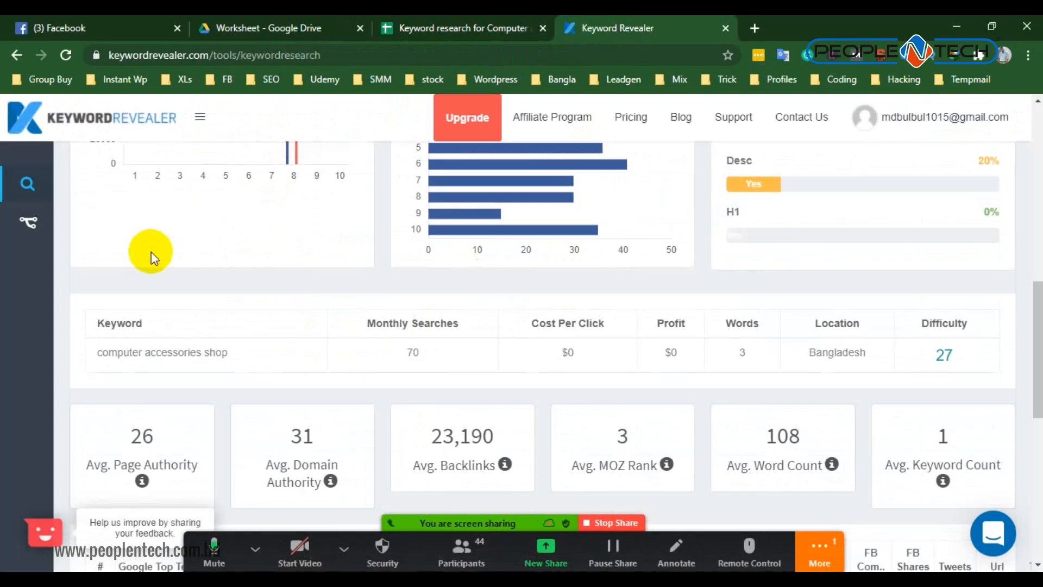
{"action": "scroll", "coordinate": [180, 266], "scroll_direction": "up", "scroll_amount": 3}
{"action": "scroll", "coordinate": [196, 277], "scroll_direction": "up", "scroll_amount": 4}
{"action": "left_click", "coordinate": [396, 27]}
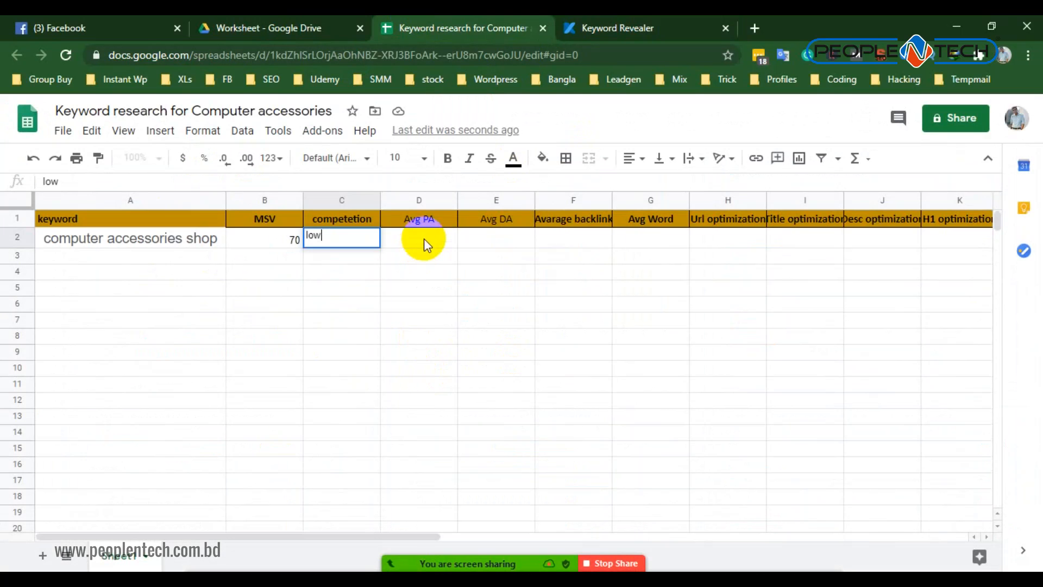
{"action": "left_click", "coordinate": [390, 244]}
{"action": "left_click", "coordinate": [468, 240]}
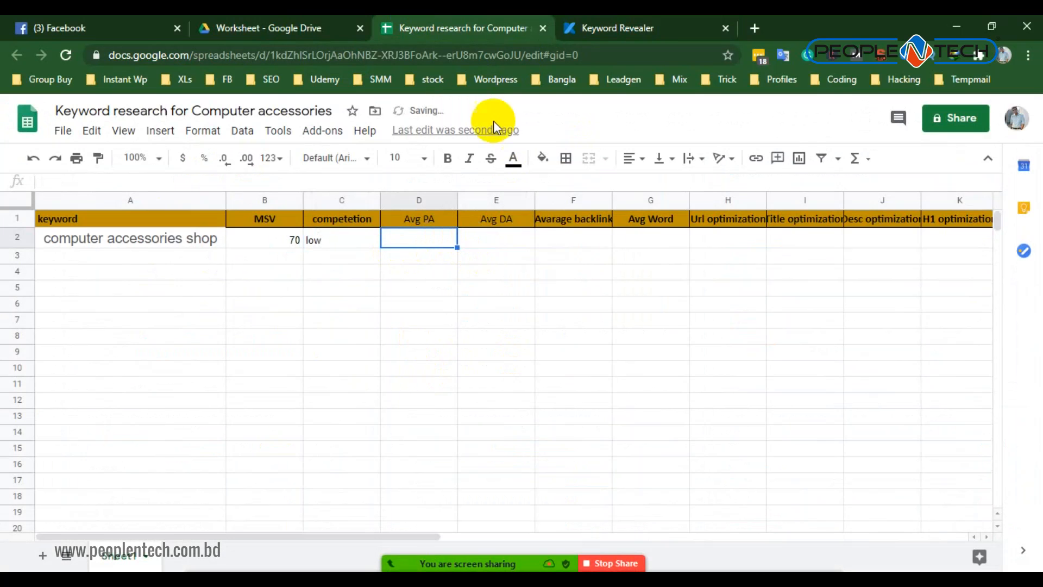
- Examine the average page authority, average domain authority and Google Top Ten Ranking table for the keyword in Keyword Revealer
{"action": "left_click", "coordinate": [630, 24]}
{"action": "scroll", "coordinate": [491, 353], "scroll_direction": "down", "scroll_amount": 4}
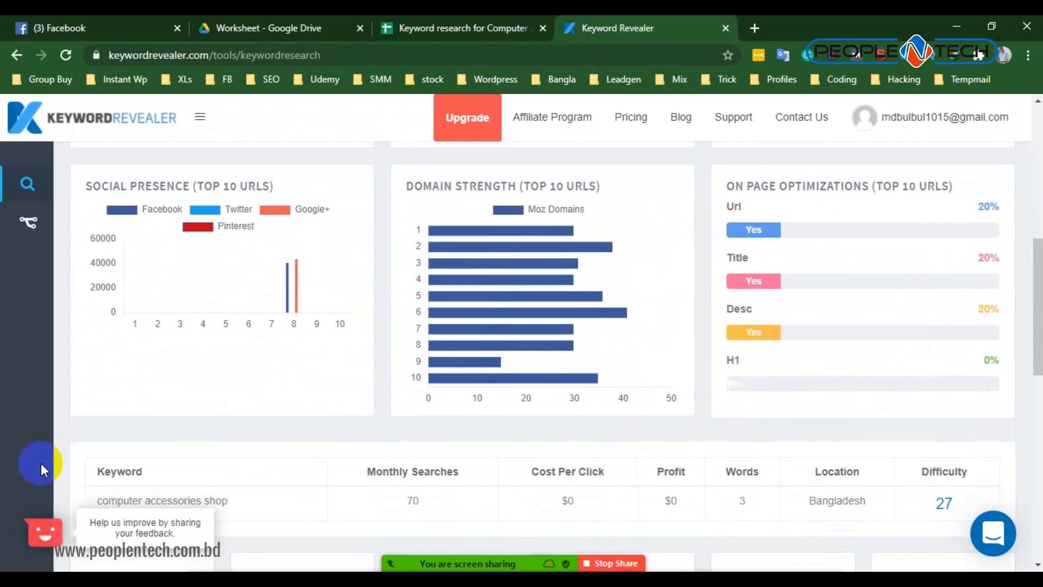
{"action": "scroll", "coordinate": [276, 425], "scroll_direction": "down", "scroll_amount": 5}
{"action": "left_click_drag", "start_coordinate": [166, 281], "coordinate": [120, 283]}
{"action": "left_click_drag", "start_coordinate": [314, 282], "coordinate": [290, 281]}
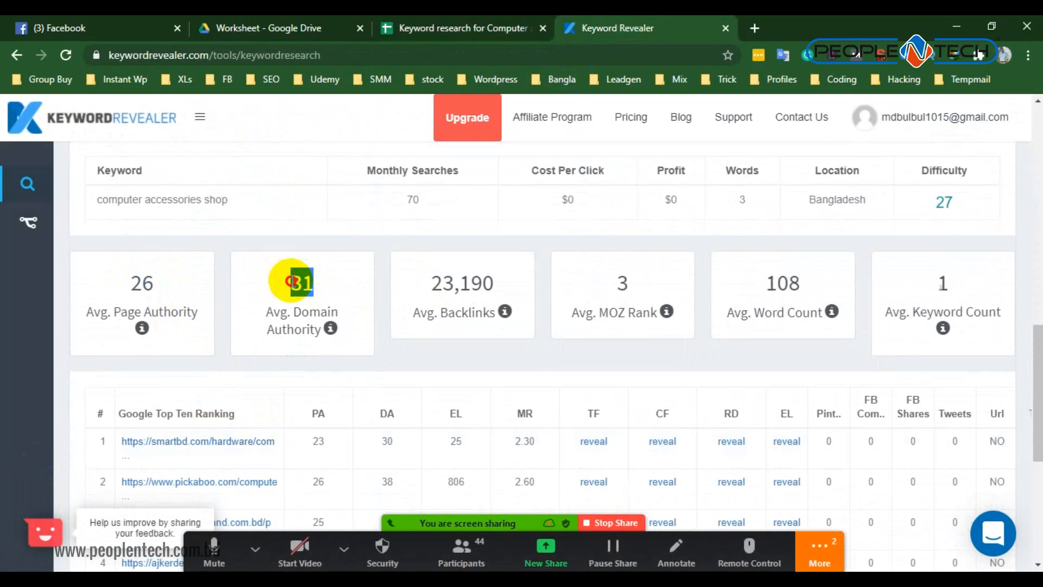
{"action": "scroll", "coordinate": [326, 383], "scroll_direction": "down", "scroll_amount": 4}
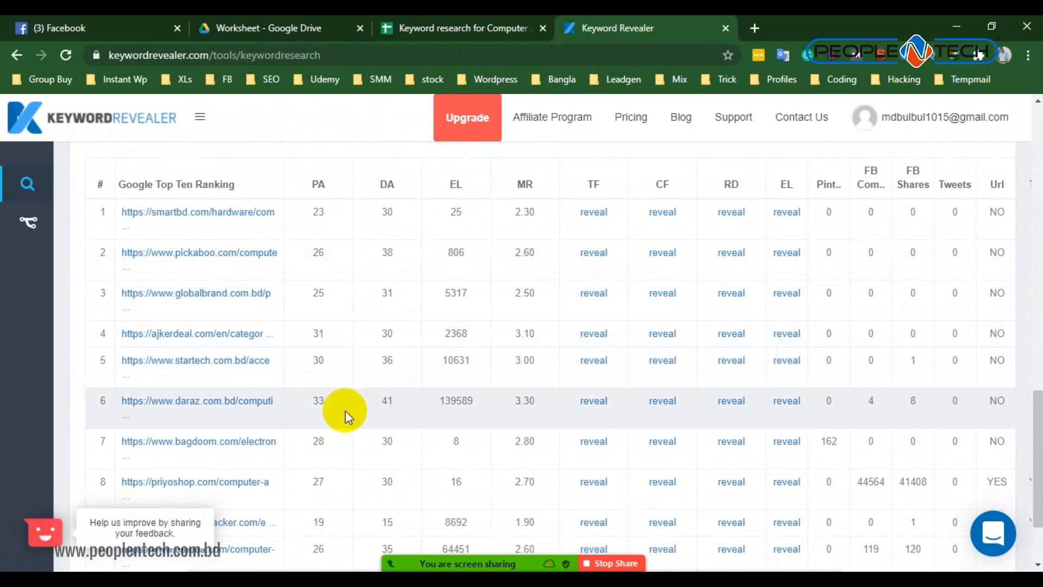
{"action": "scroll", "coordinate": [385, 209], "scroll_direction": "up", "scroll_amount": 2}
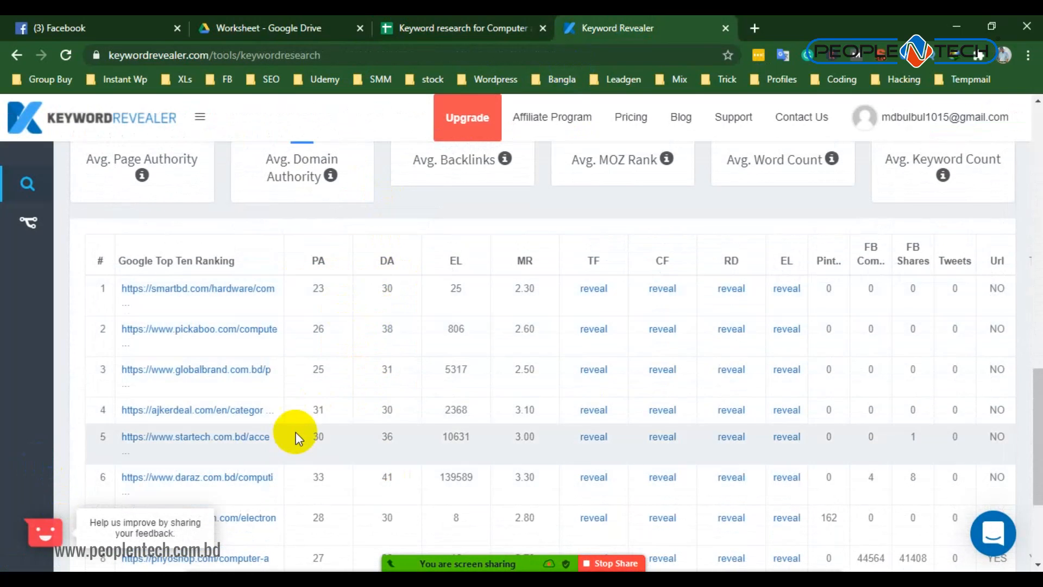
{"action": "scroll", "coordinate": [295, 427], "scroll_direction": "down", "scroll_amount": 2}
{"action": "scroll", "coordinate": [293, 432], "scroll_direction": "up", "scroll_amount": 2}
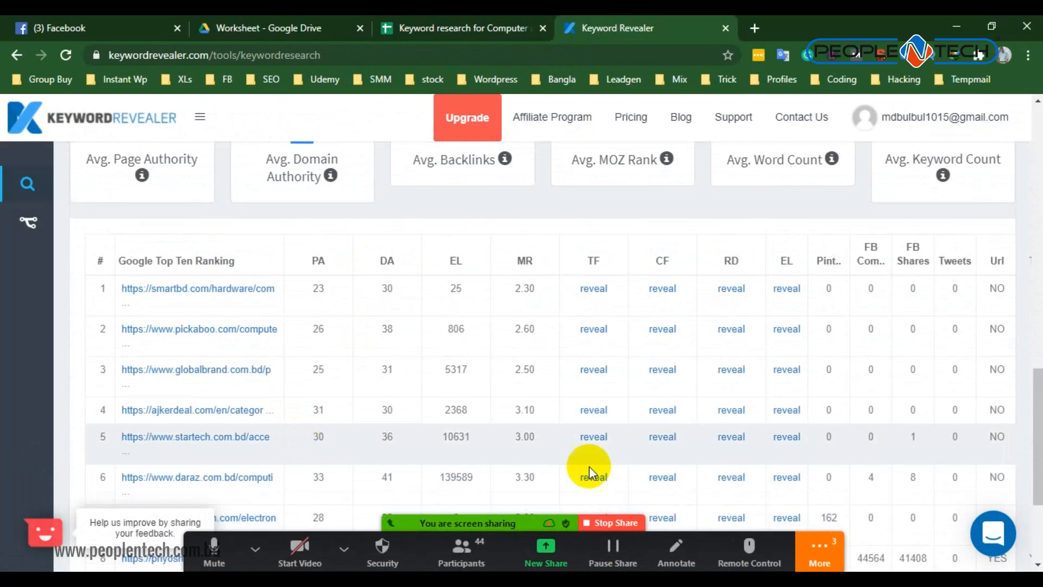
- Read the incoming Zoom group chat messages, reopening the chat for newer ones, and minimize it
{"action": "left_click", "coordinate": [819, 555]}
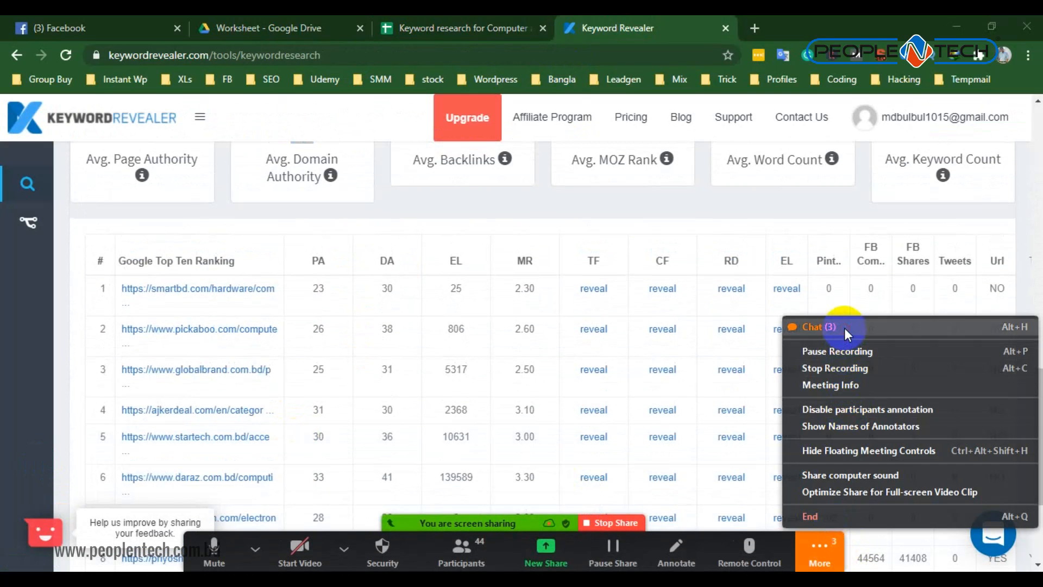
{"action": "left_click", "coordinate": [844, 328]}
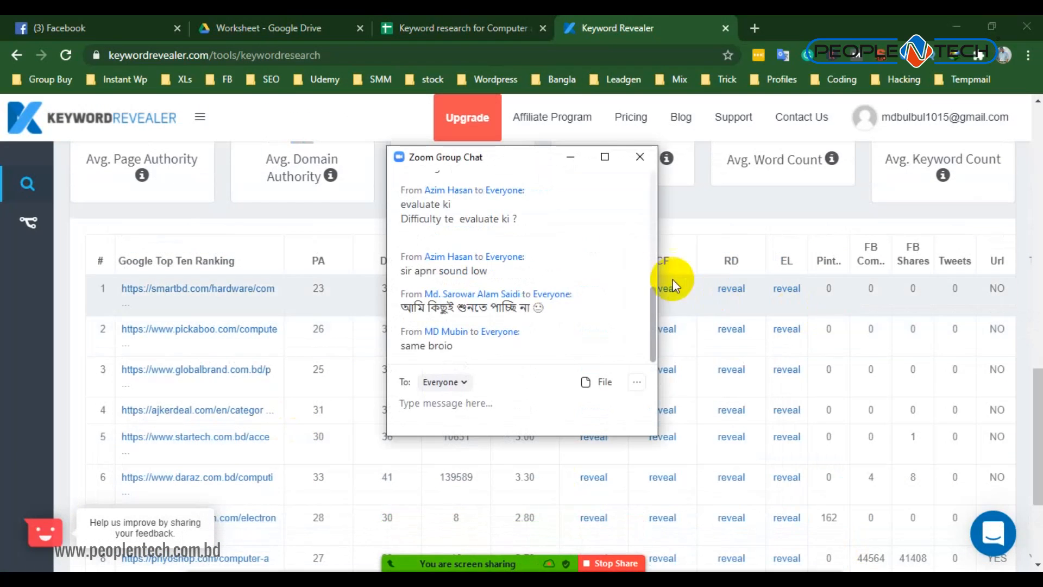
{"action": "left_click", "coordinate": [571, 157]}
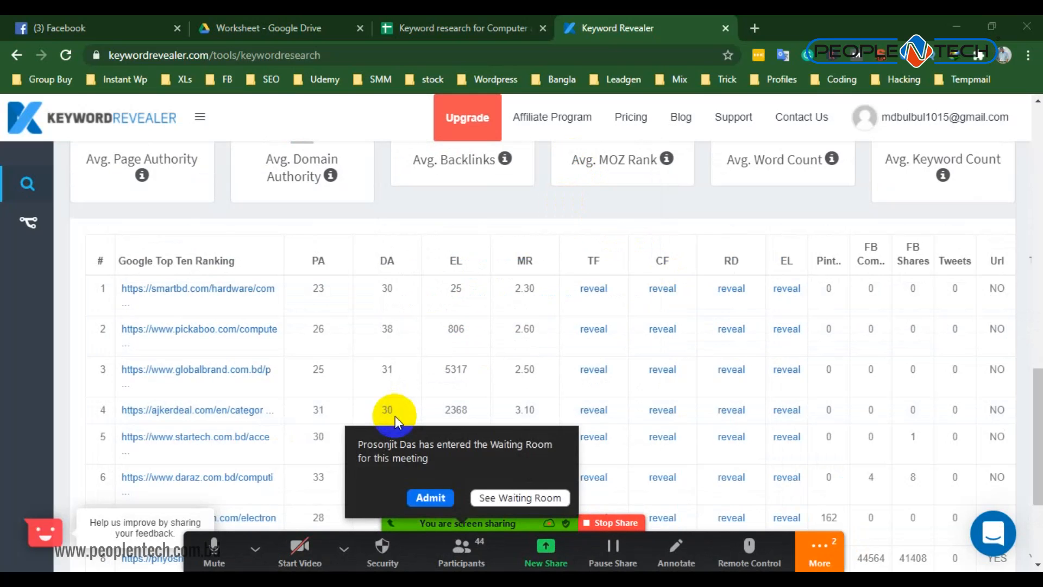
{"action": "left_click", "coordinate": [820, 552]}
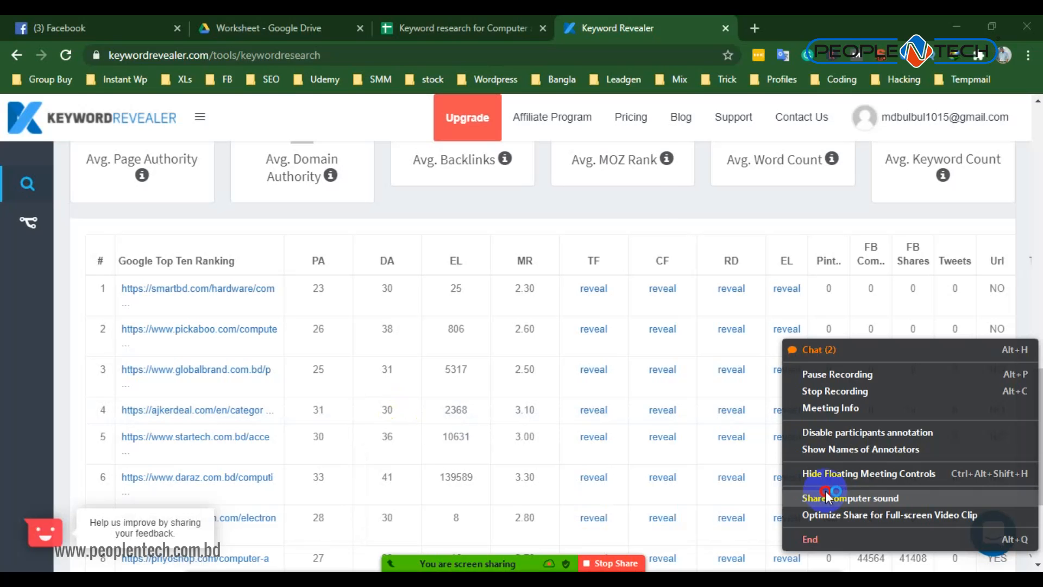
{"action": "left_click", "coordinate": [819, 350]}
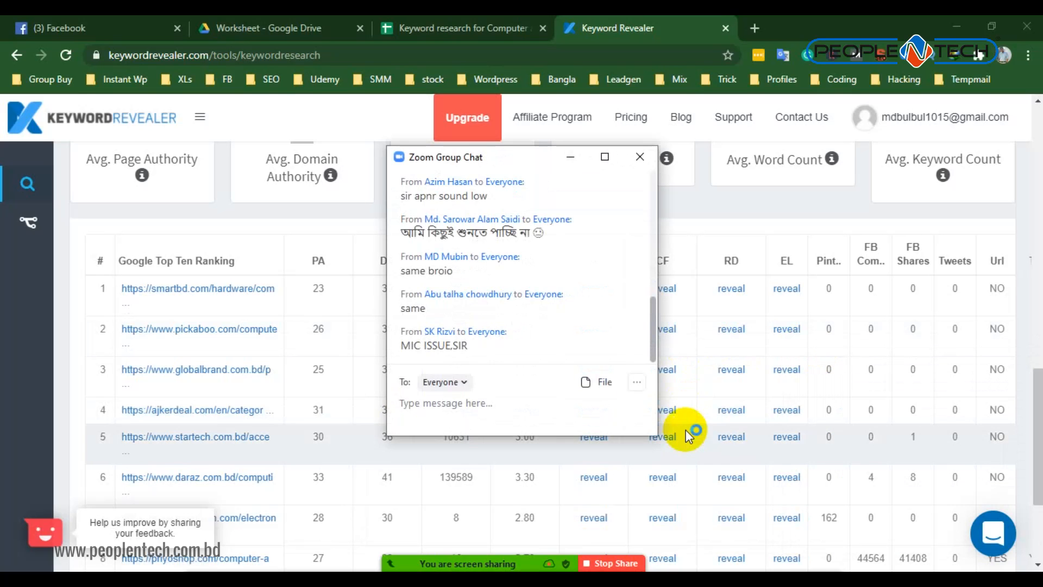
{"action": "left_click", "coordinate": [574, 159]}
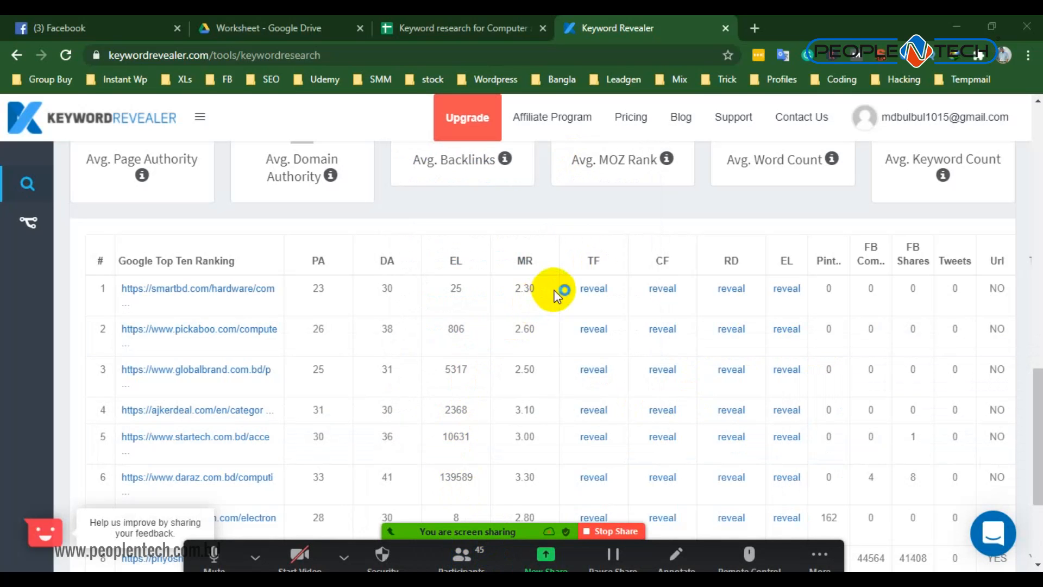
- Minimize the Zoom participants list and return to the start of the Keyword Revealer report
{"action": "scroll", "coordinate": [503, 272], "scroll_direction": "up", "scroll_amount": 7}
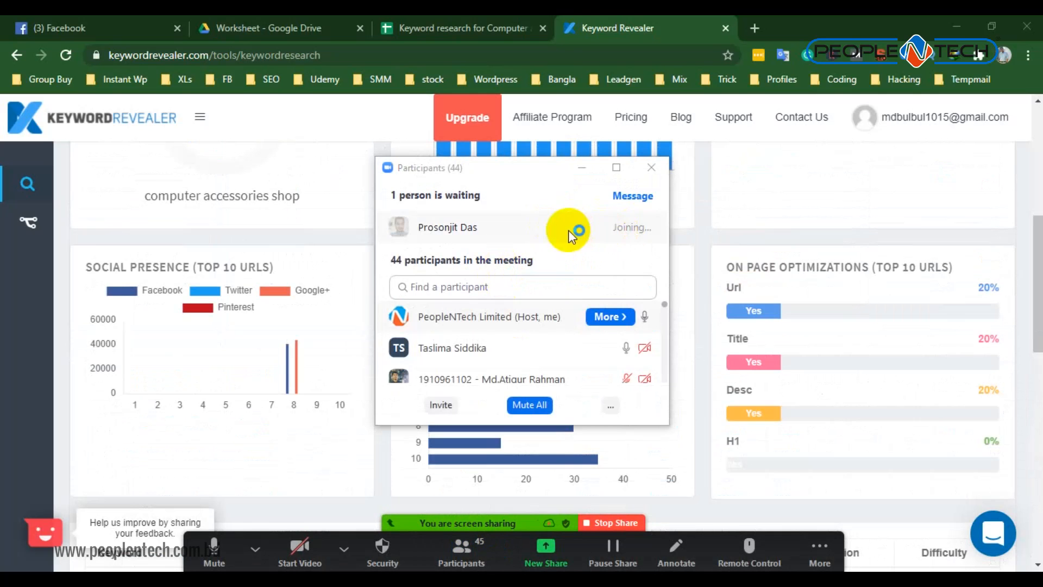
{"action": "left_click", "coordinate": [590, 169]}
{"action": "scroll", "coordinate": [270, 369], "scroll_direction": "up", "scroll_amount": 5}
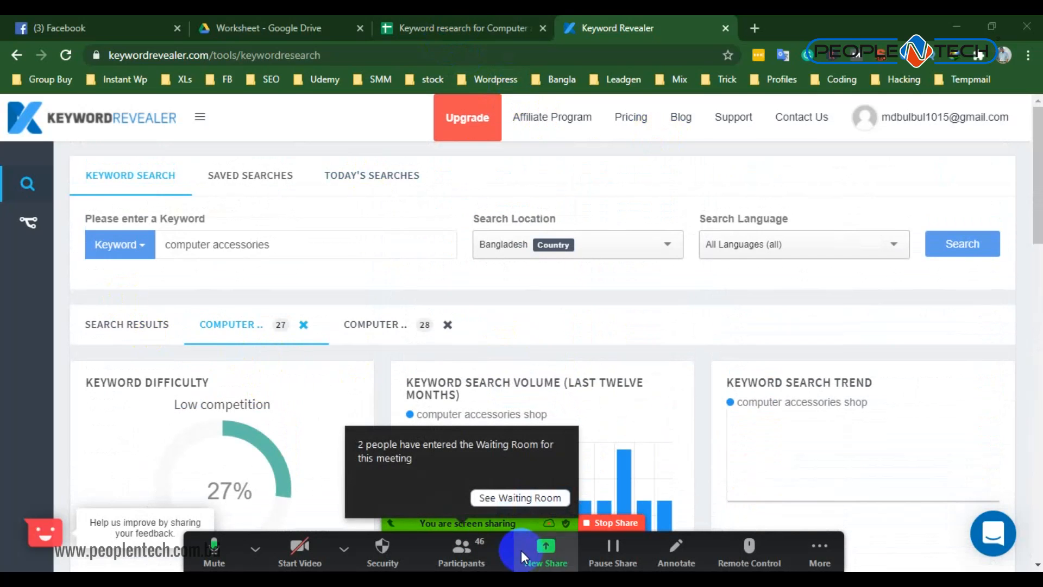
- Admit everyone from the Zoom waiting room and minimize the participants list
{"action": "left_click", "coordinate": [519, 501]}
{"action": "left_click", "coordinate": [633, 194]}
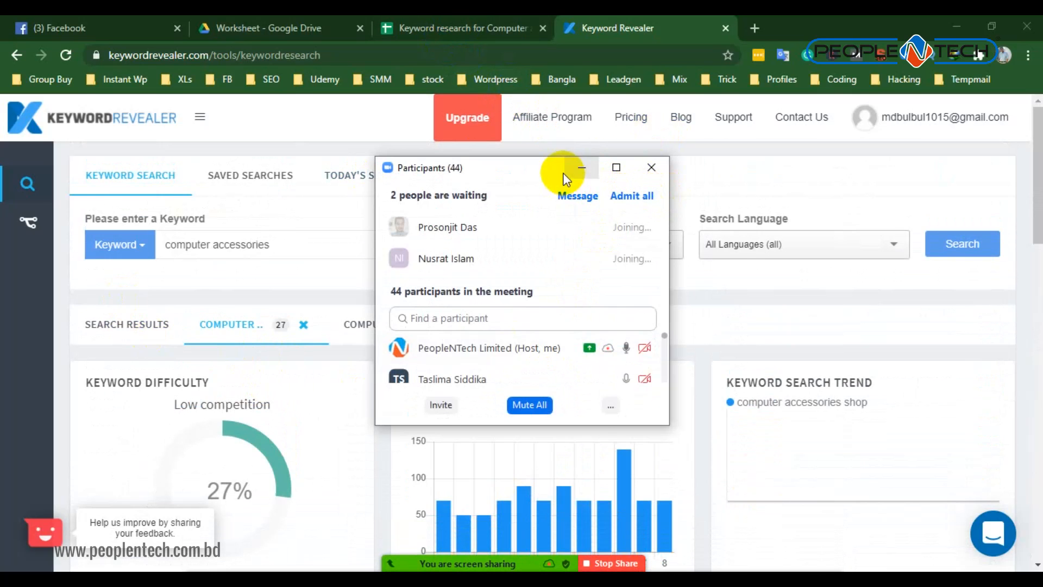
{"action": "left_click", "coordinate": [576, 167]}
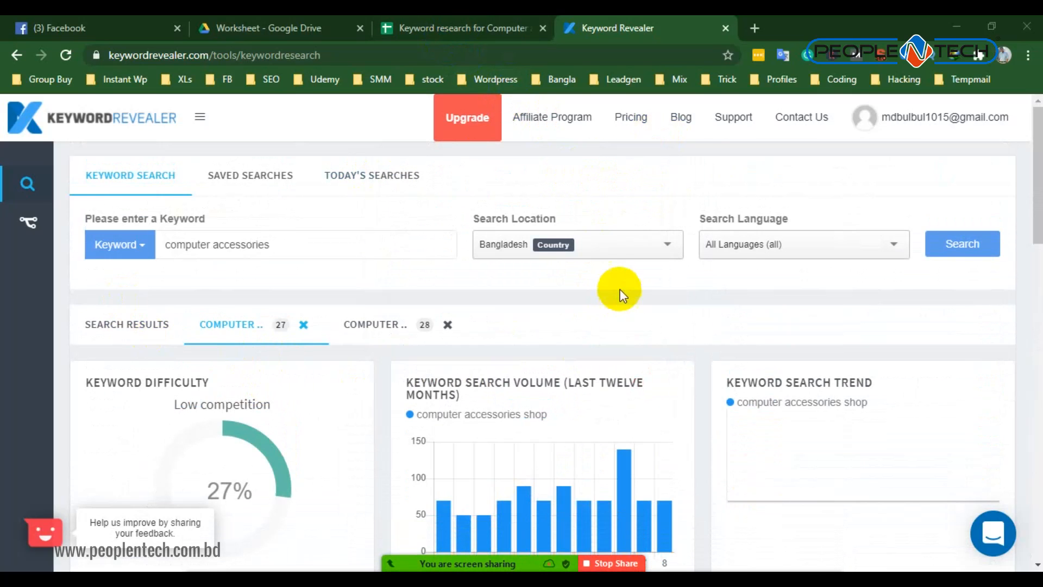
- Examine the keyword's name and monthly searches in the Keyword Revealer report, comparing them with the Google Sheets worksheet
{"action": "left_click", "coordinate": [486, 26]}
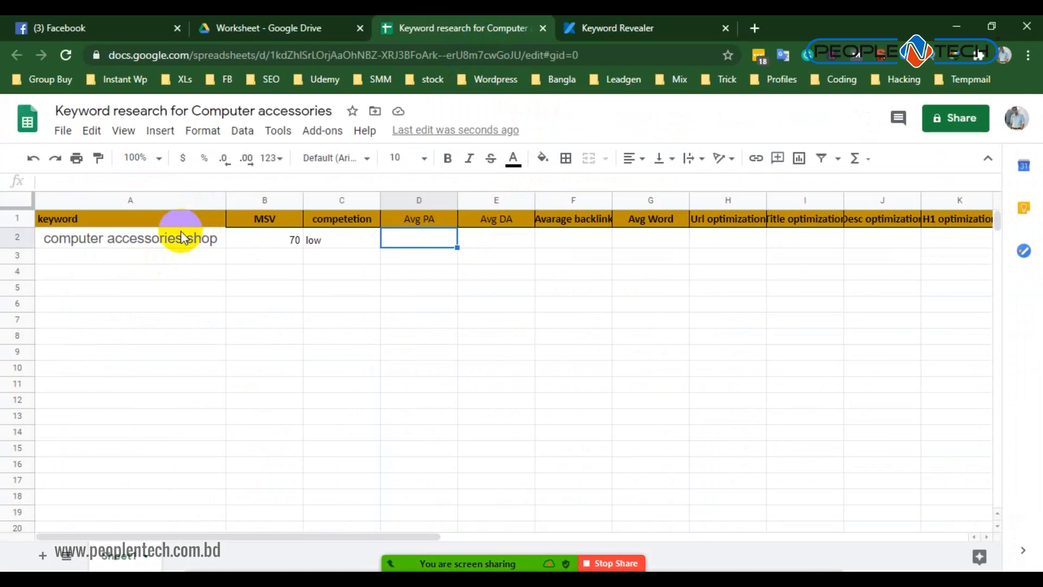
{"action": "left_click", "coordinate": [594, 24]}
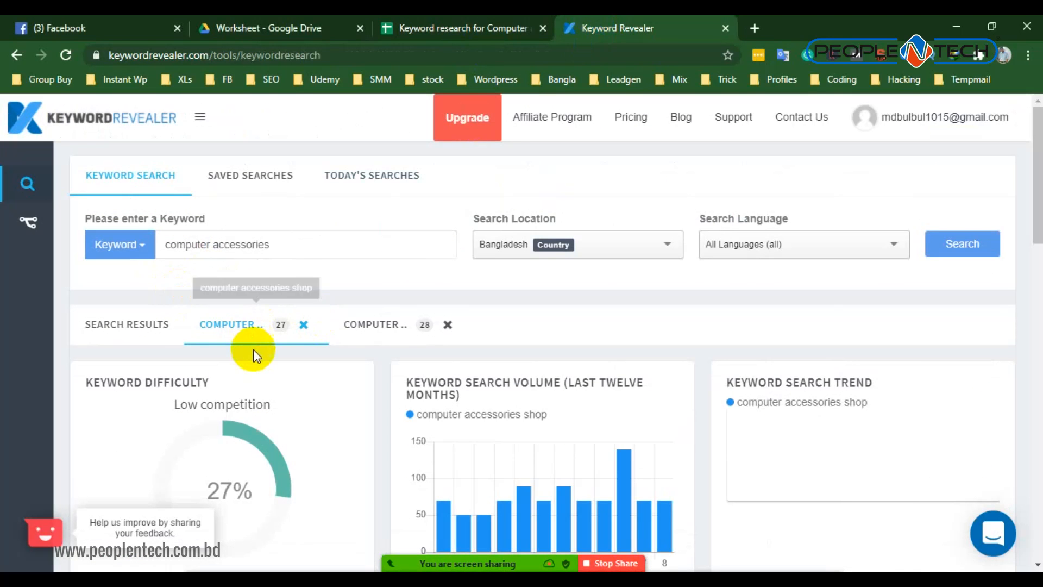
{"action": "scroll", "coordinate": [253, 354], "scroll_direction": "down", "scroll_amount": 1}
{"action": "scroll", "coordinate": [253, 353], "scroll_direction": "up", "scroll_amount": 1}
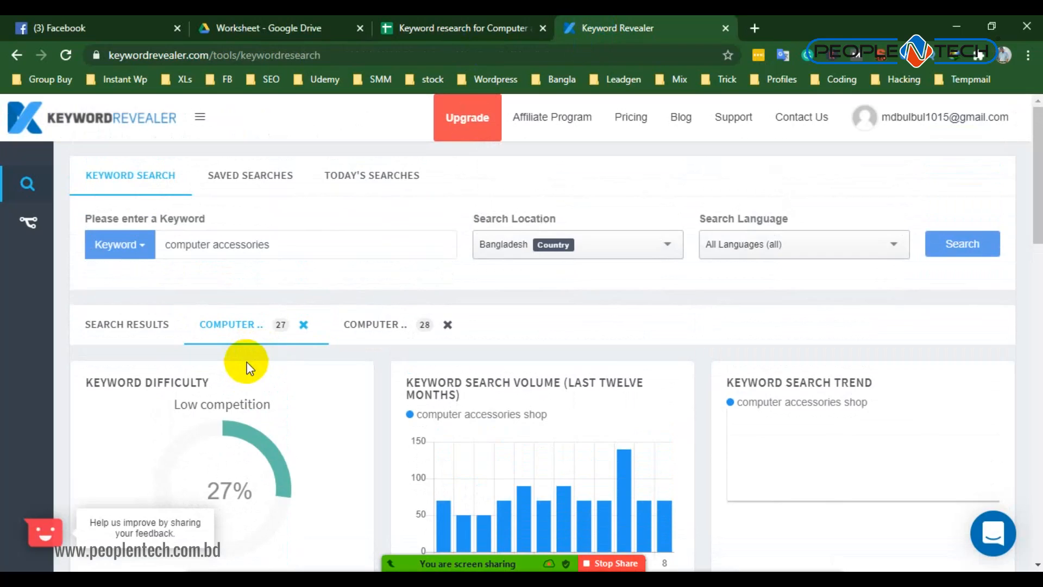
{"action": "scroll", "coordinate": [266, 360], "scroll_direction": "down", "scroll_amount": 5}
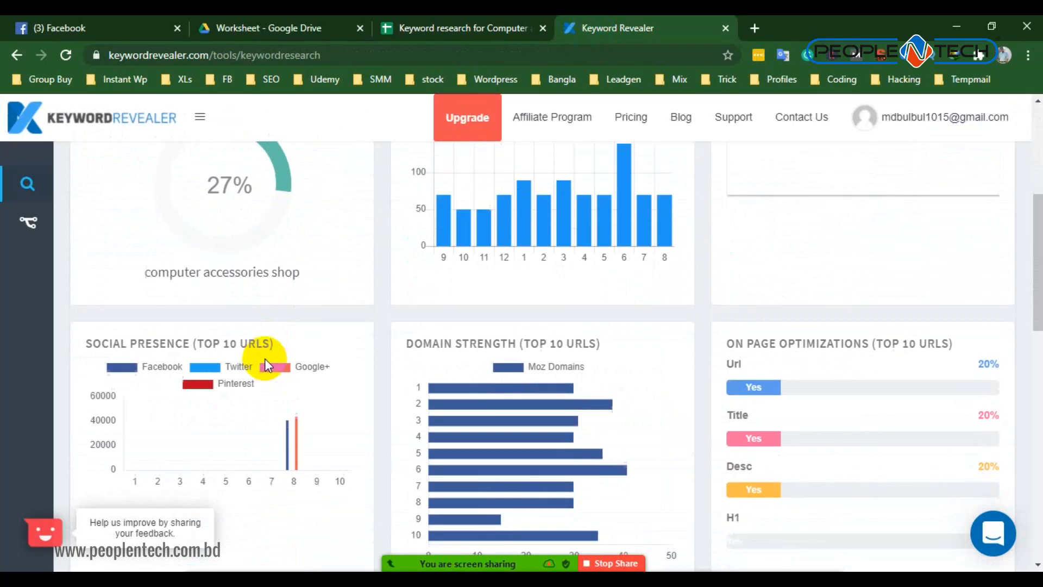
{"action": "scroll", "coordinate": [266, 363], "scroll_direction": "down", "scroll_amount": 1}
{"action": "scroll", "coordinate": [347, 310], "scroll_direction": "down", "scroll_amount": 3}
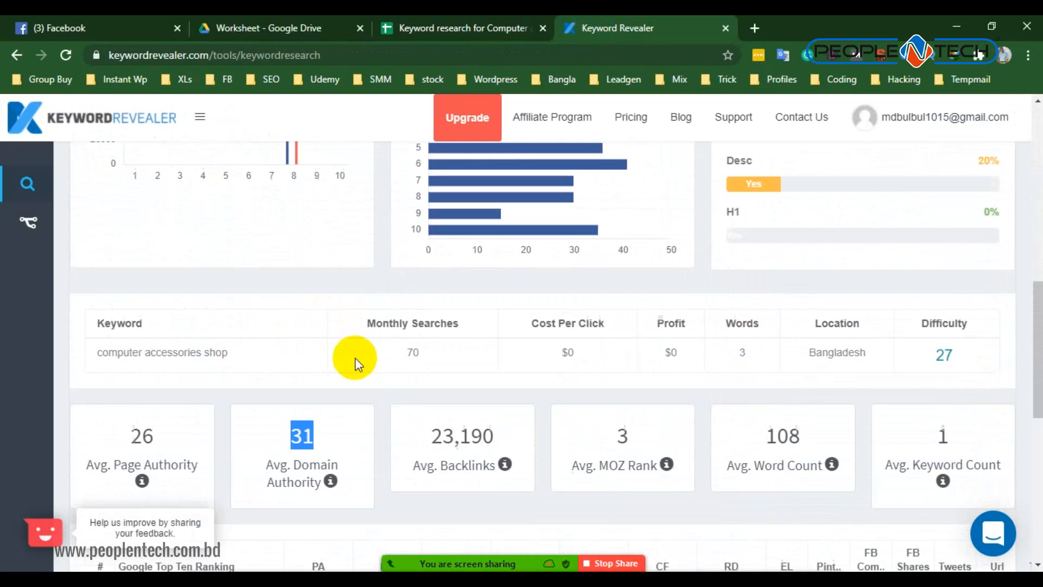
{"action": "left_click", "coordinate": [415, 352]}
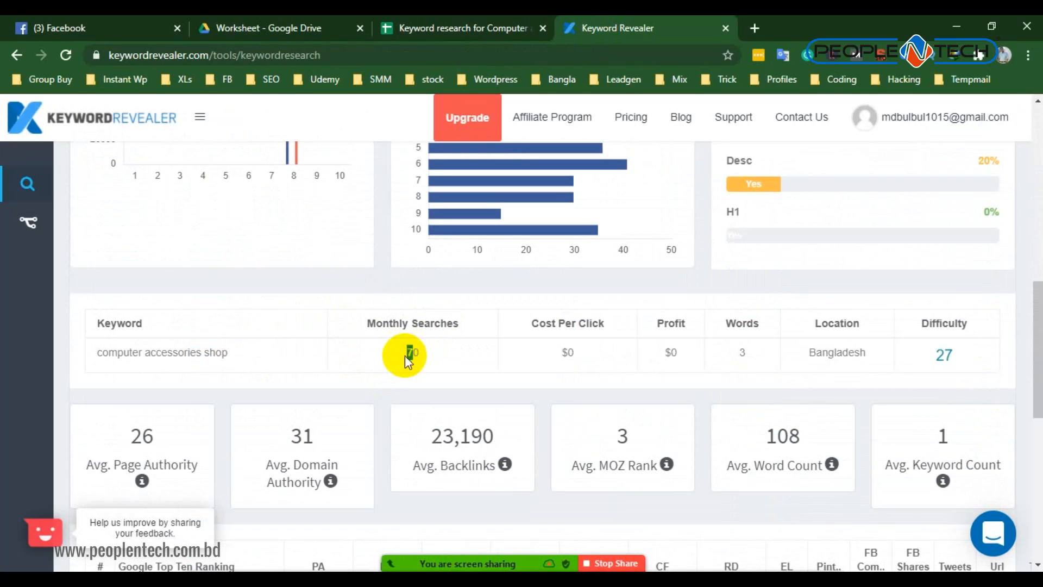
{"action": "left_click_drag", "start_coordinate": [413, 351], "coordinate": [401, 334]}
{"action": "left_click_drag", "start_coordinate": [190, 352], "coordinate": [221, 355]}
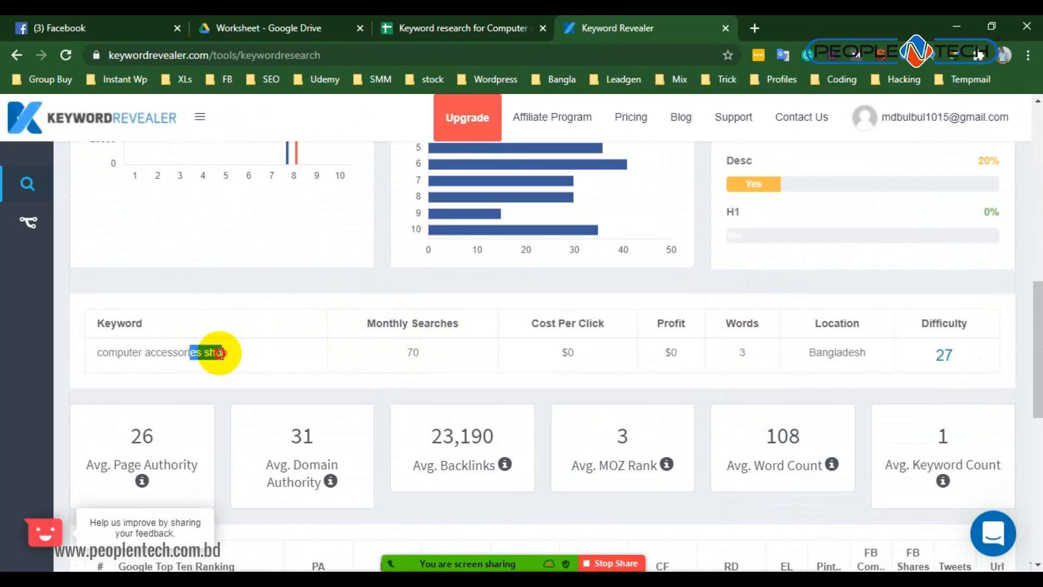
{"action": "double_click", "coordinate": [401, 354]}
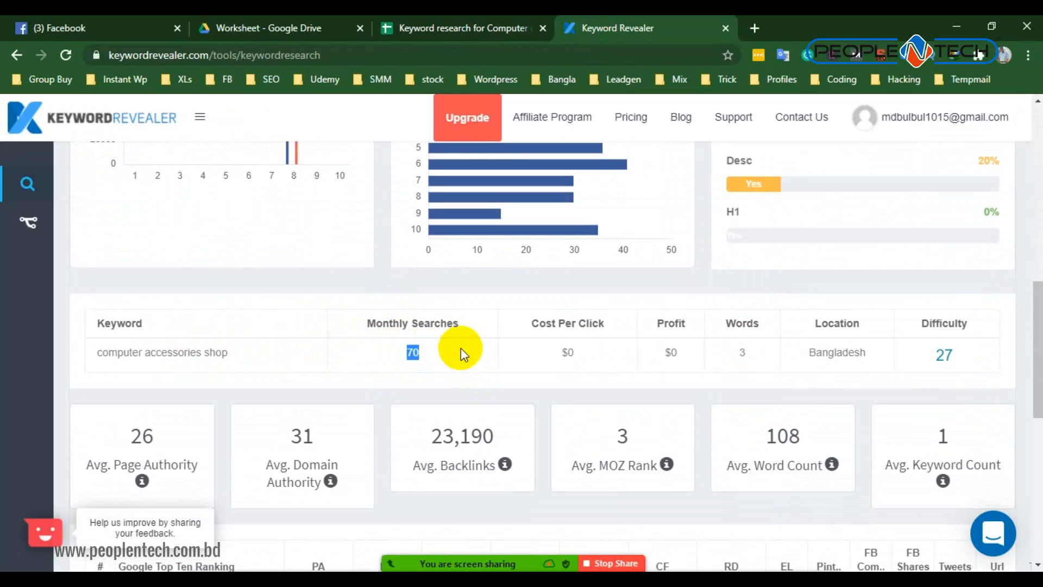
{"action": "left_click", "coordinate": [419, 36]}
{"action": "left_click", "coordinate": [420, 29]}
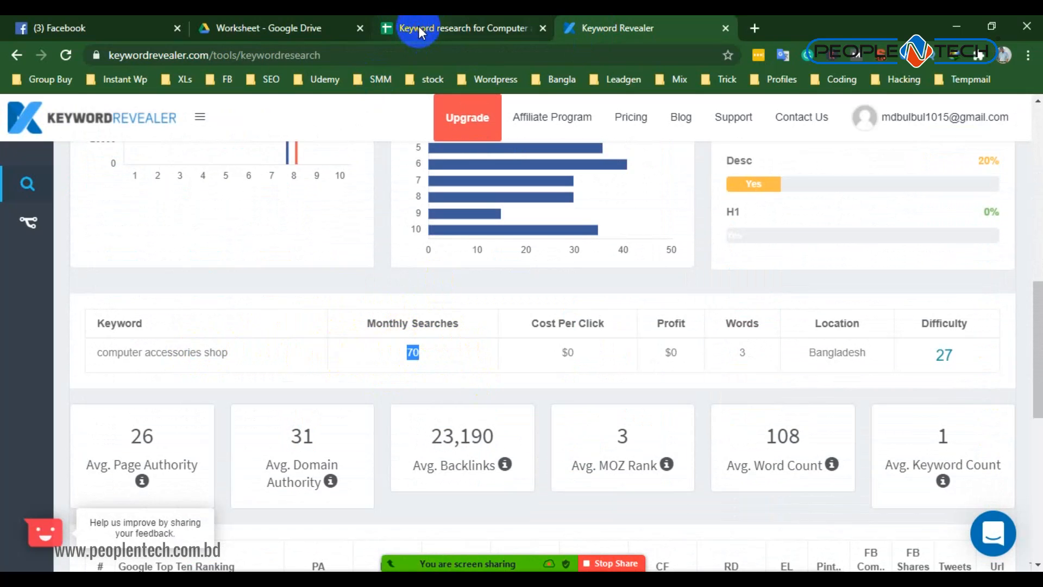
{"action": "left_click", "coordinate": [419, 30]}
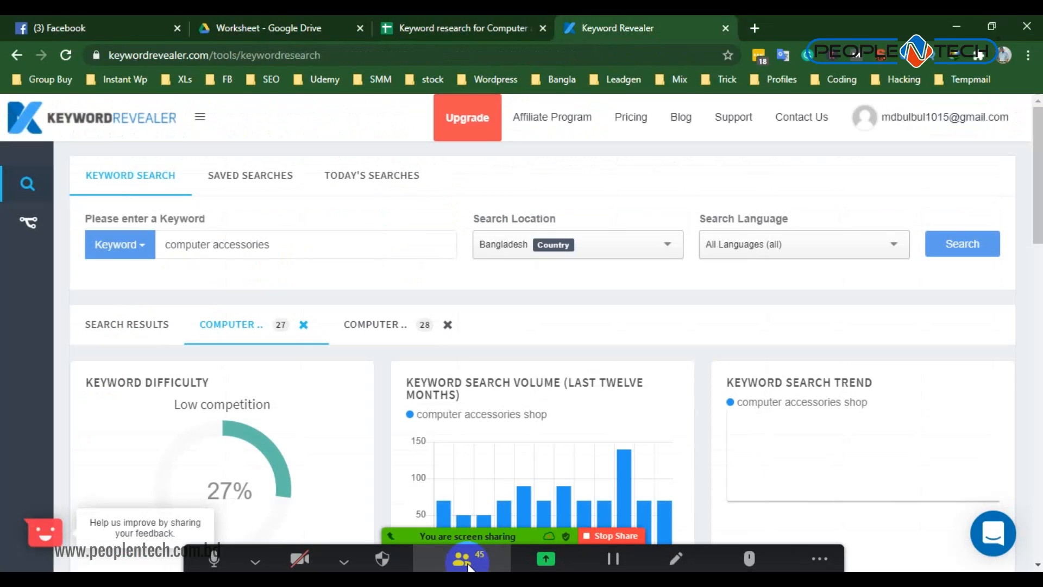
- Mute all current and new Zoom participants, allowing them to unmute themselves, and minimize the participants list
{"action": "left_click", "coordinate": [468, 561]}
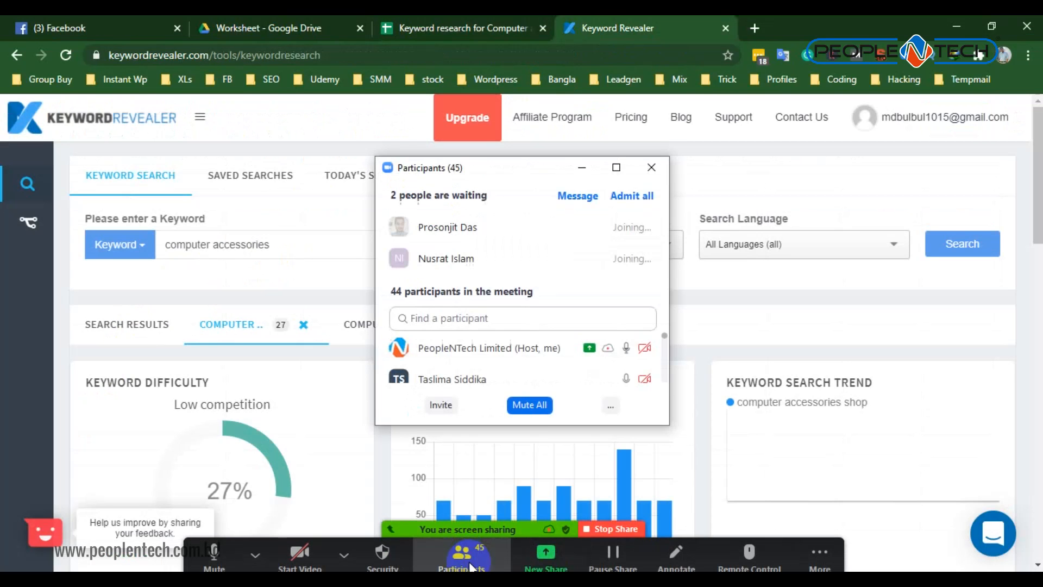
{"action": "left_click", "coordinate": [530, 409]}
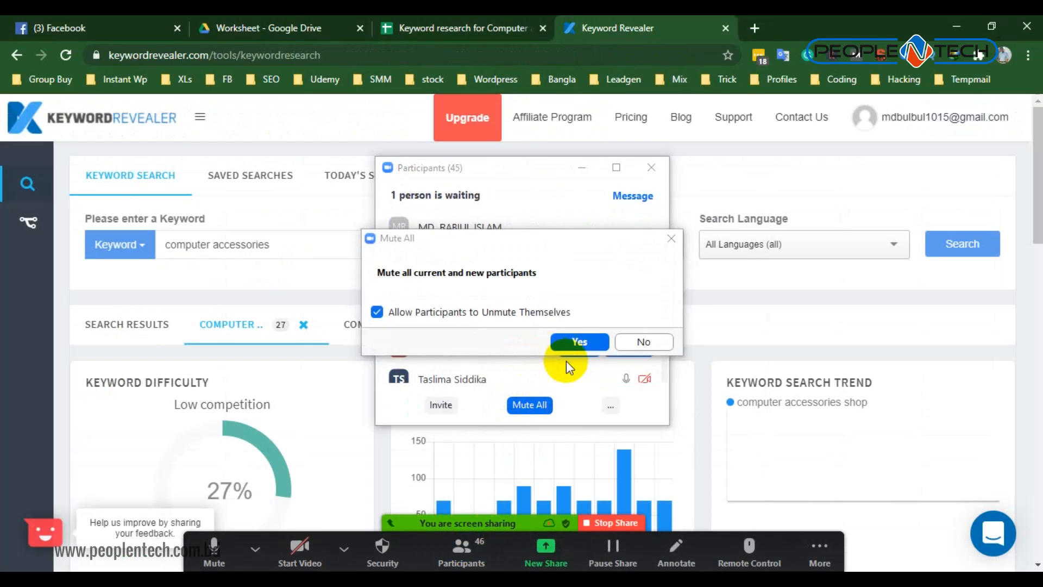
{"action": "left_click", "coordinate": [579, 343]}
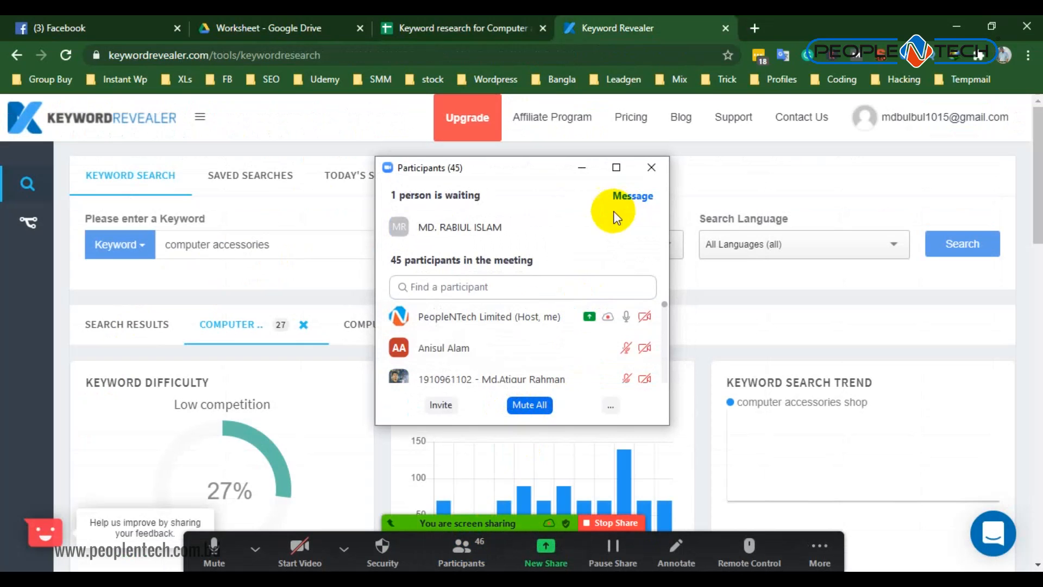
{"action": "left_click", "coordinate": [569, 232]}
{"action": "left_click", "coordinate": [590, 170]}
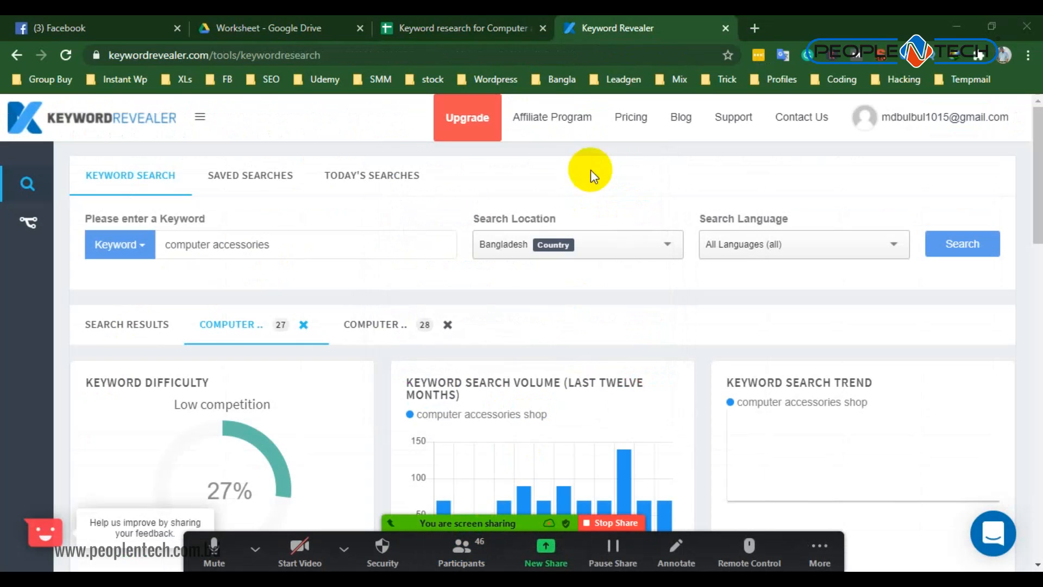
- Enter 26 as Avg PA in D2 and 31 as Avg DA in E2, taking both from the Keyword Revealer averages
{"action": "left_click", "coordinate": [455, 27]}
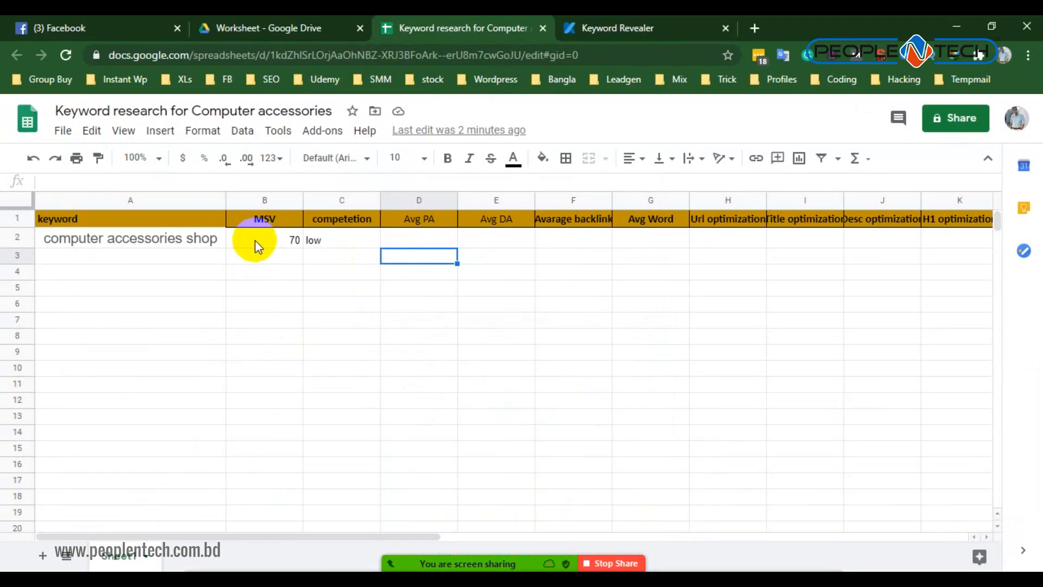
{"action": "left_click", "coordinate": [416, 232]}
{"action": "left_click", "coordinate": [482, 238]}
{"action": "left_click", "coordinate": [644, 25]}
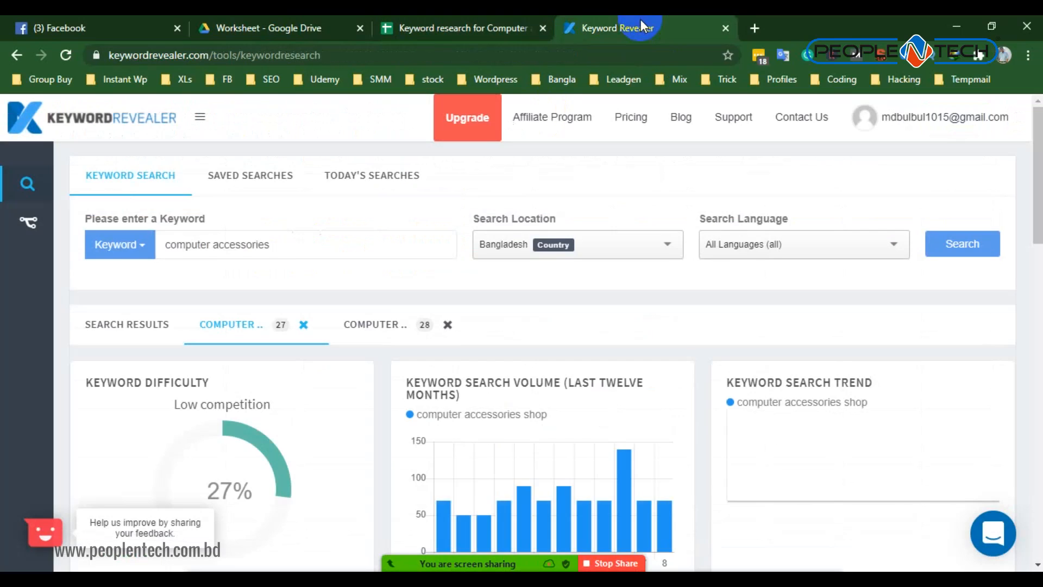
{"action": "scroll", "coordinate": [275, 326], "scroll_direction": "down", "scroll_amount": 5}
{"action": "scroll", "coordinate": [311, 314], "scroll_direction": "down", "scroll_amount": 1}
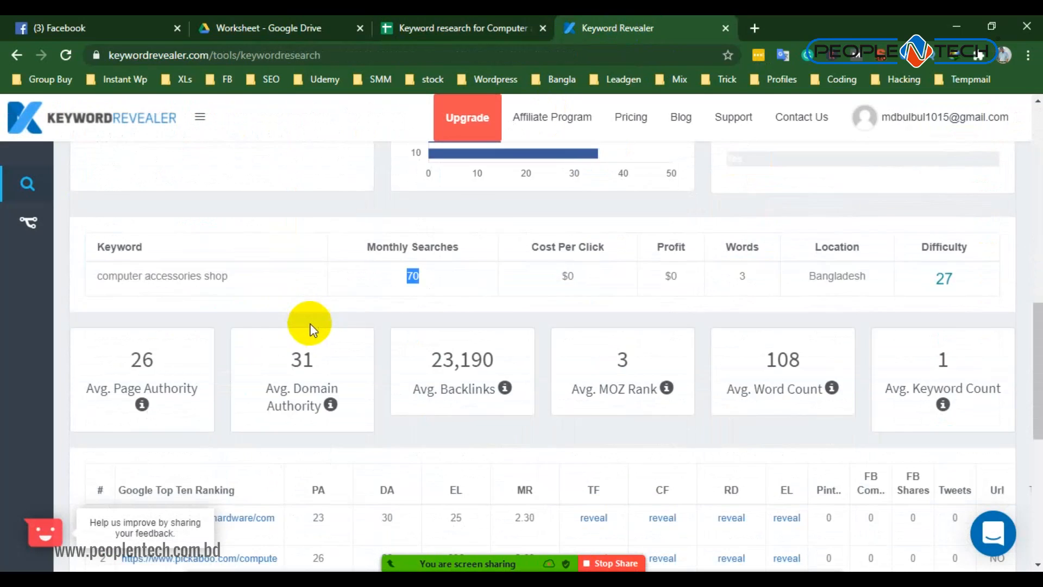
{"action": "scroll", "coordinate": [309, 326], "scroll_direction": "up", "scroll_amount": 4}
{"action": "scroll", "coordinate": [307, 326], "scroll_direction": "down", "scroll_amount": 3}
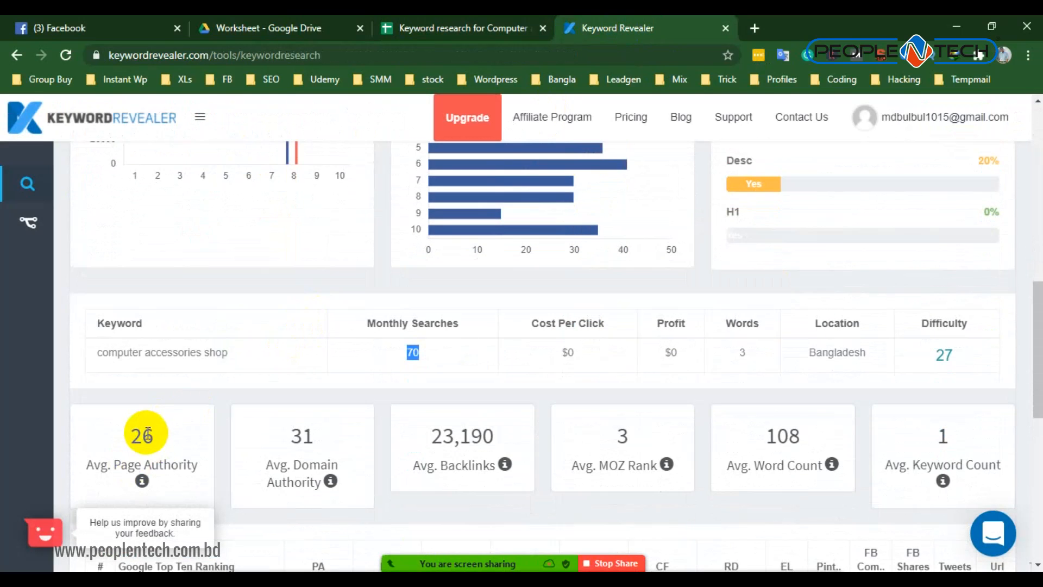
{"action": "left_click", "coordinate": [474, 34]}
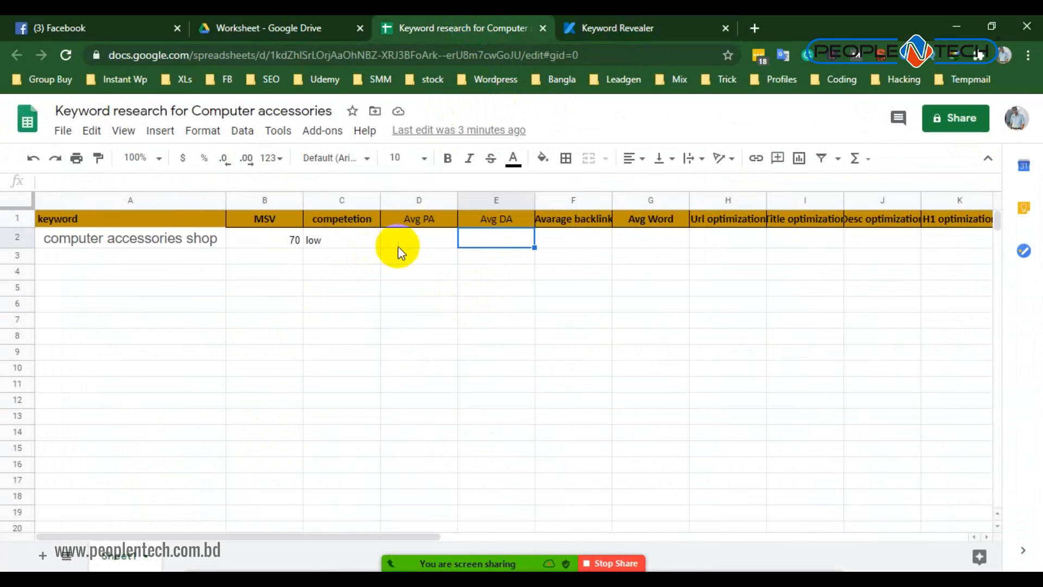
{"action": "left_click", "coordinate": [432, 247]}
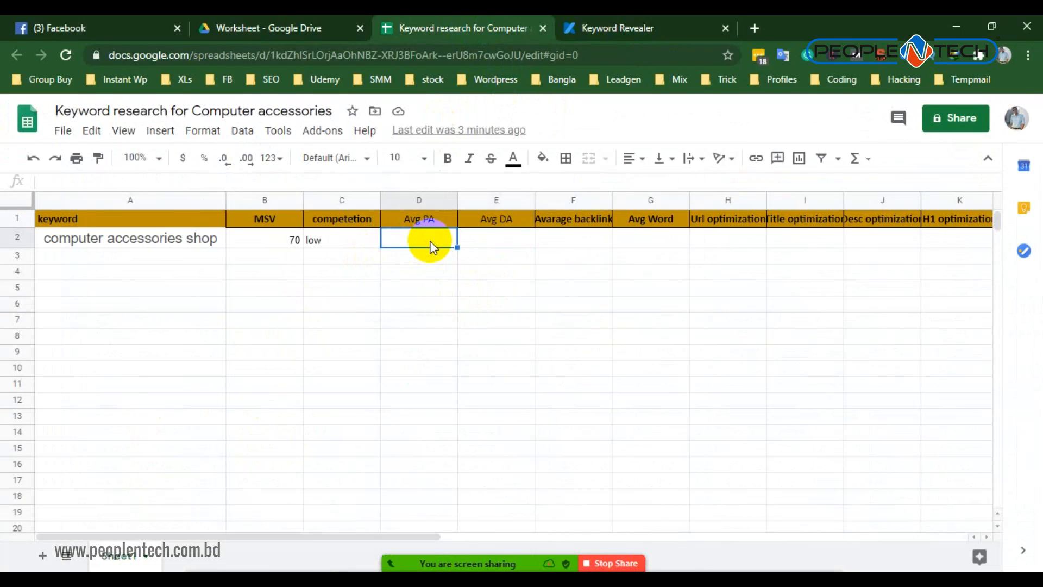
{"action": "type", "text": "26"}
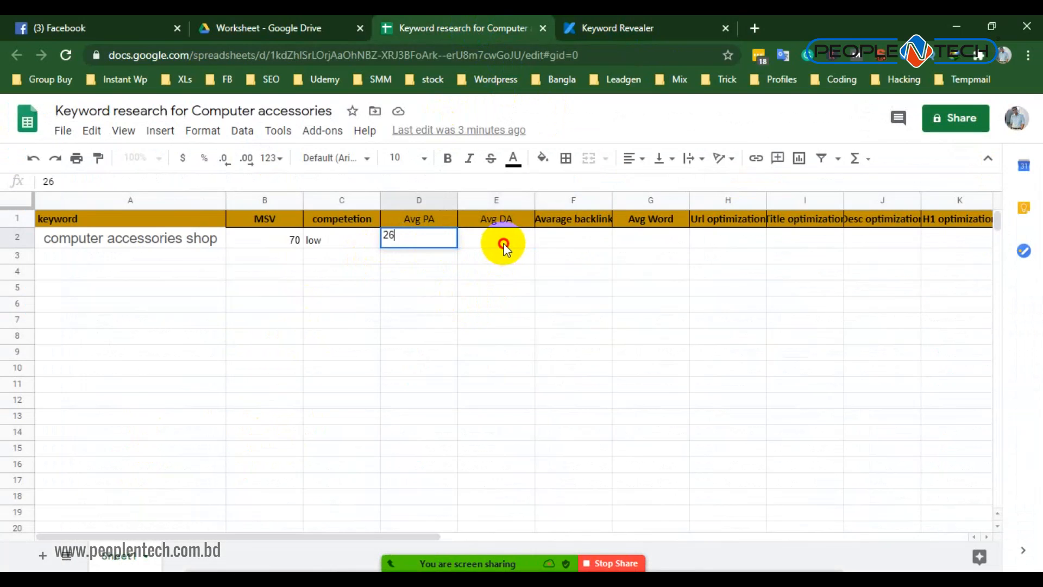
{"action": "left_click", "coordinate": [504, 248]}
{"action": "type", "text": "31"}
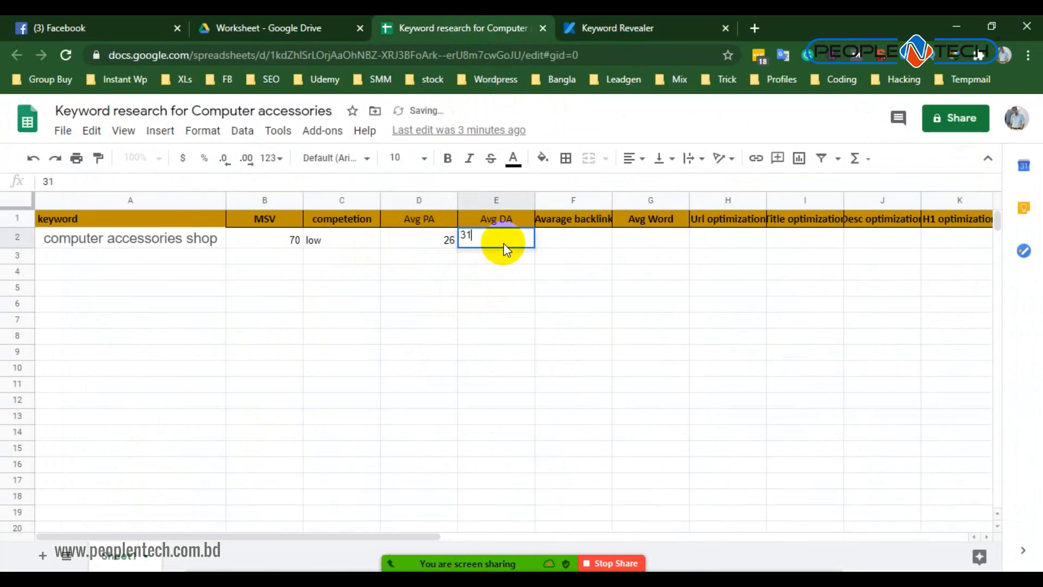
- Check the average backlinks in Keyword Revealer and enter 23119 as the keyword's average backlinks in F2
{"action": "left_click", "coordinate": [581, 240]}
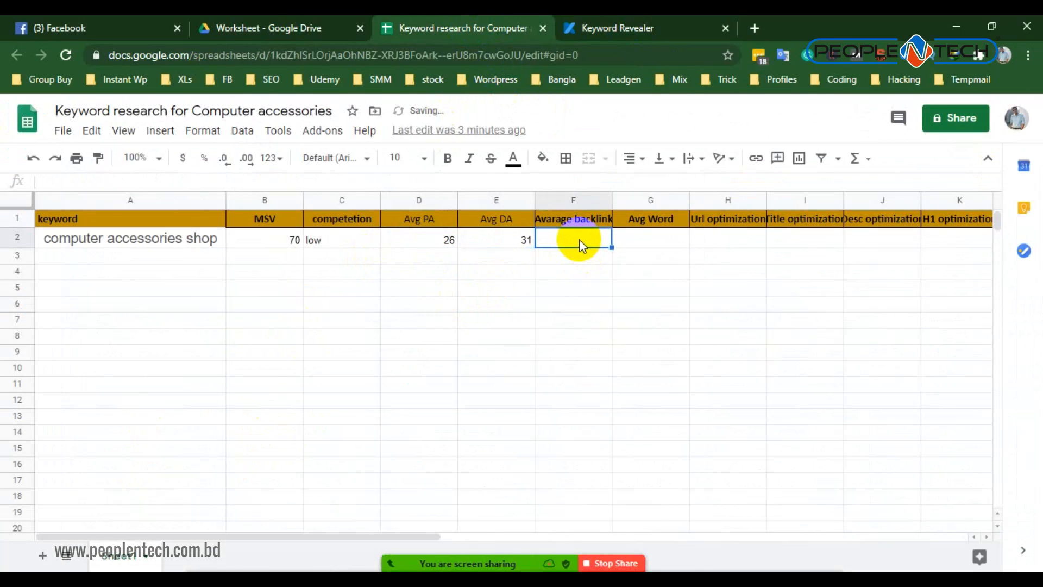
{"action": "left_click", "coordinate": [662, 19]}
{"action": "scroll", "coordinate": [227, 341], "scroll_direction": "down", "scroll_amount": 5}
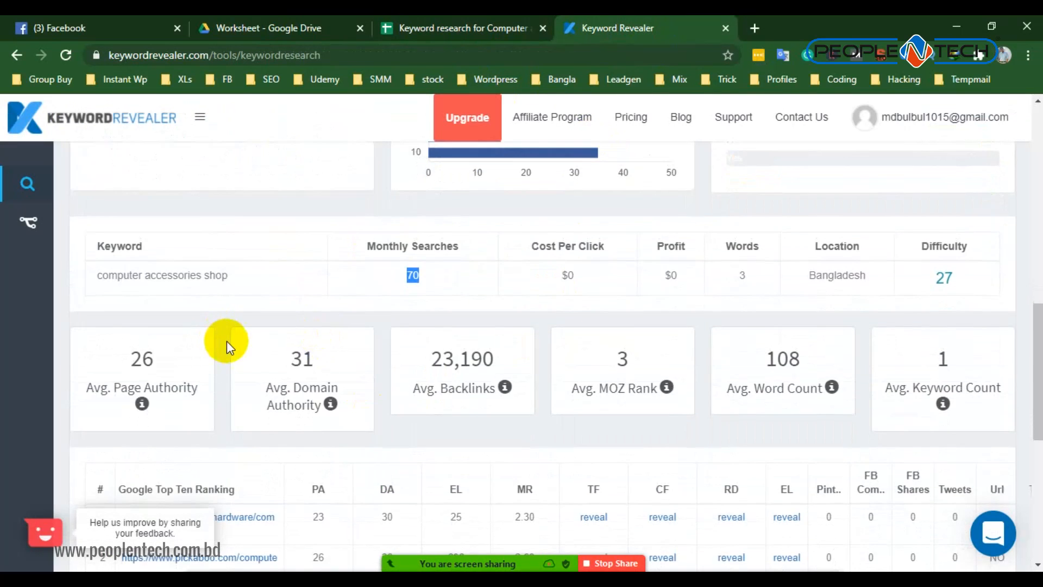
{"action": "scroll", "coordinate": [168, 408], "scroll_direction": "up", "scroll_amount": 3}
{"action": "scroll", "coordinate": [279, 345], "scroll_direction": "down", "scroll_amount": 6}
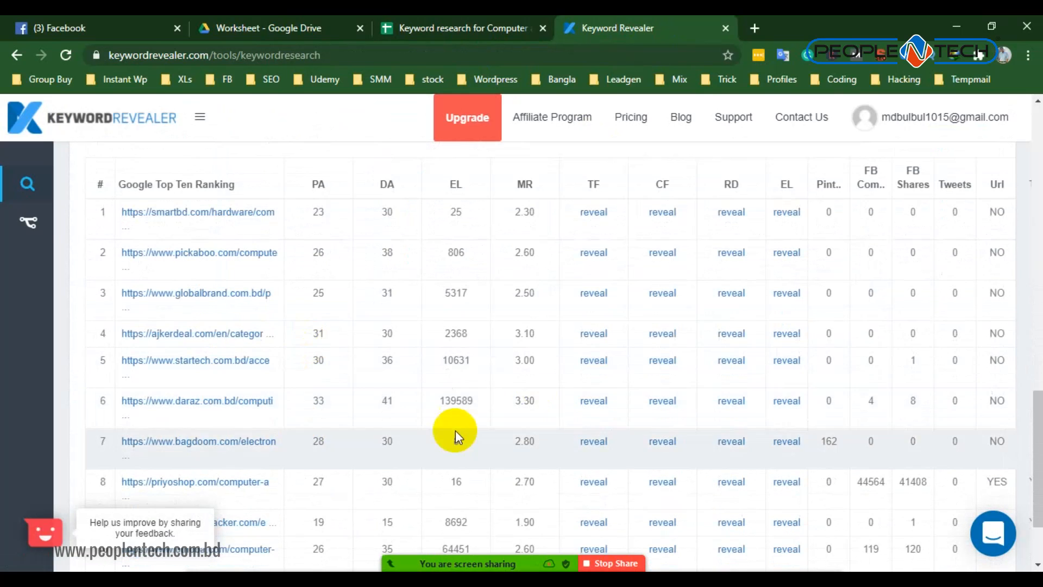
{"action": "scroll", "coordinate": [457, 433], "scroll_direction": "up", "scroll_amount": 4}
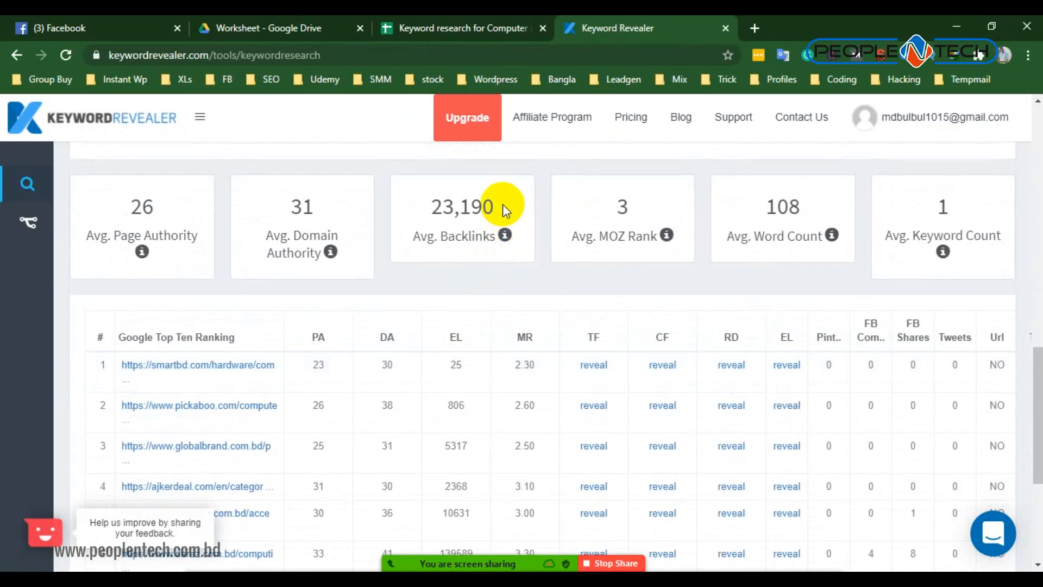
{"action": "left_click", "coordinate": [468, 31]}
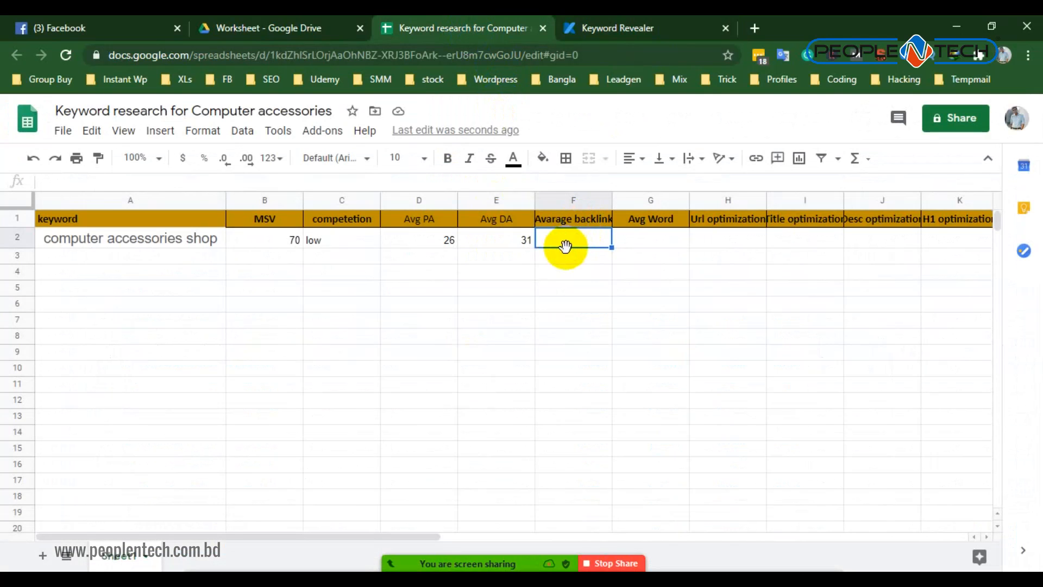
{"action": "type", "text": "23119"}
{"action": "left_click", "coordinate": [616, 305]}
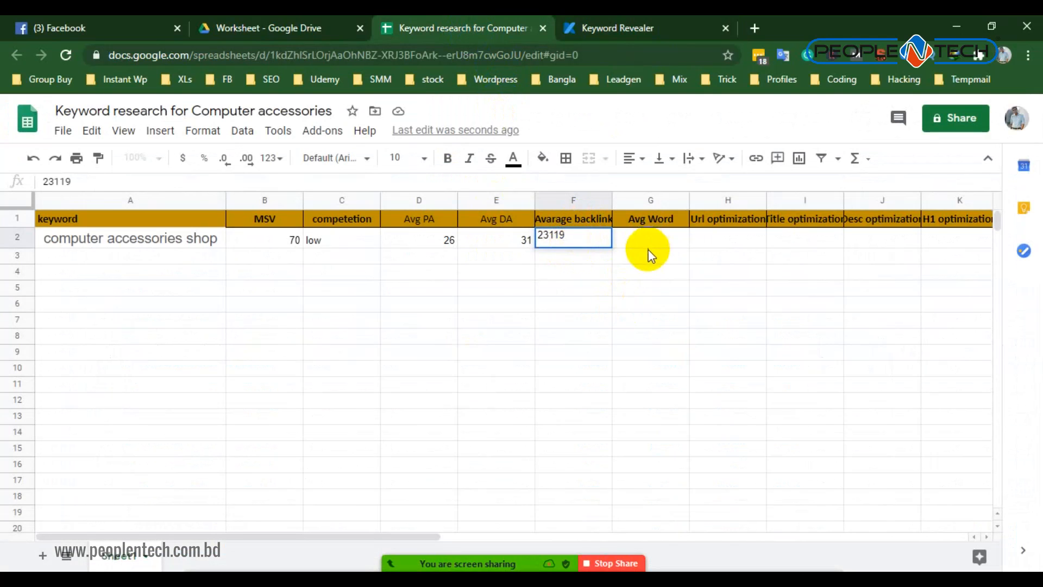
- Look up the average word count in Keyword Revealer and enter 108 as the keyword's Avg Word in G2
{"action": "left_click", "coordinate": [644, 232]}
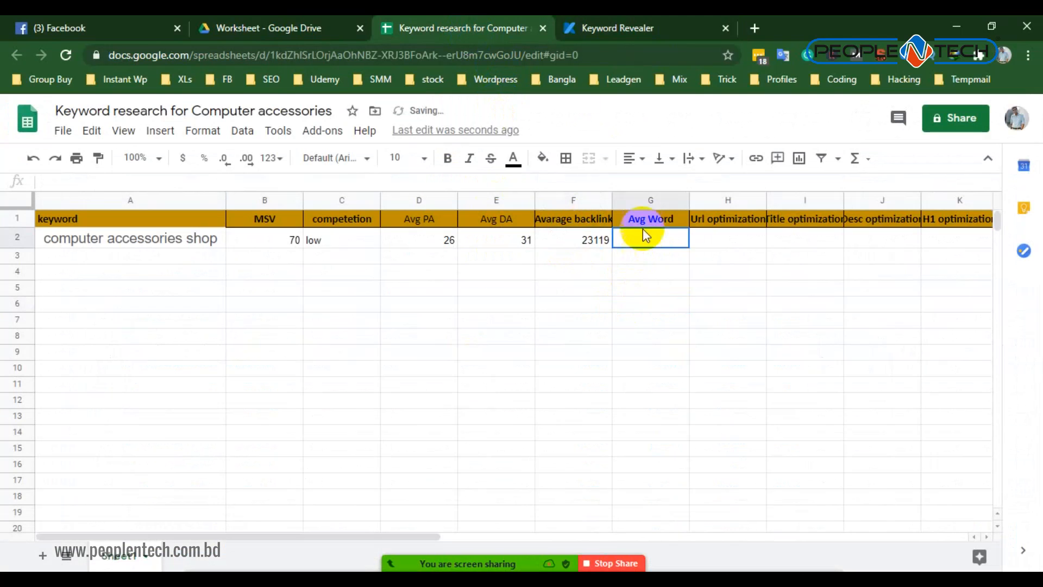
{"action": "left_click", "coordinate": [609, 27]}
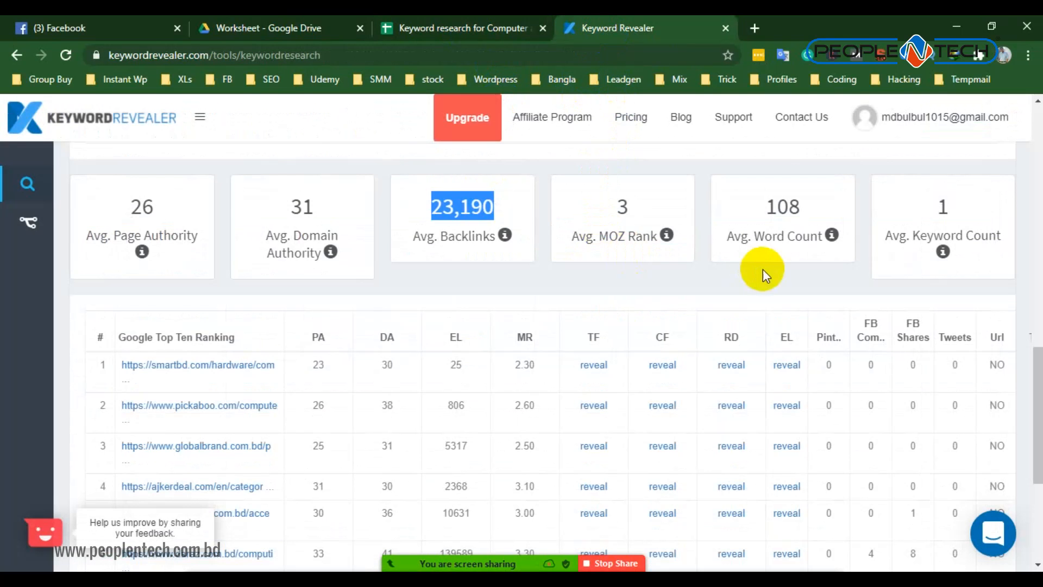
{"action": "scroll", "coordinate": [598, 326], "scroll_direction": "down", "scroll_amount": 3}
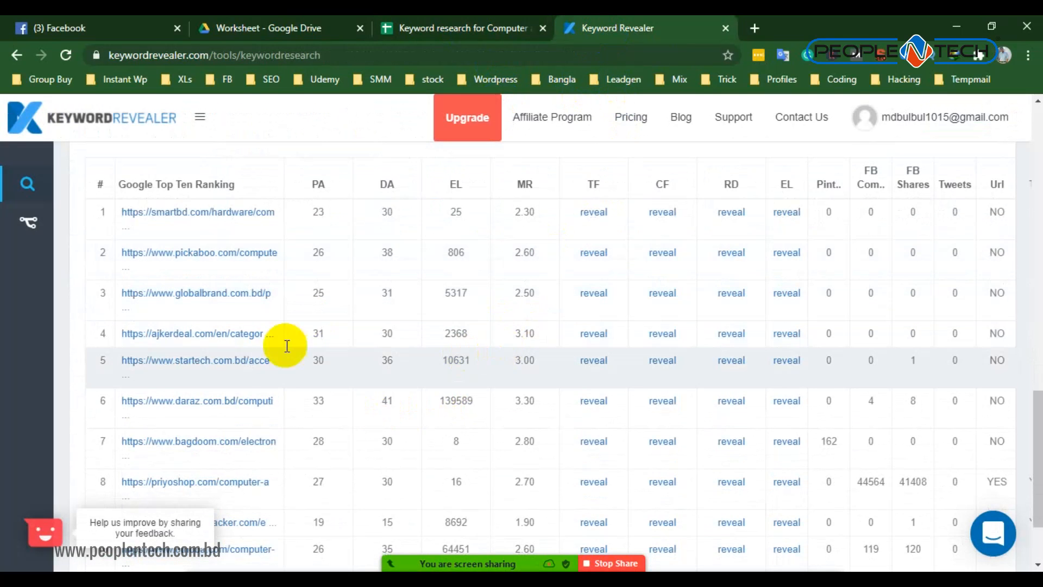
{"action": "scroll", "coordinate": [314, 431], "scroll_direction": "down", "scroll_amount": 3}
{"action": "scroll", "coordinate": [389, 466], "scroll_direction": "up", "scroll_amount": 7}
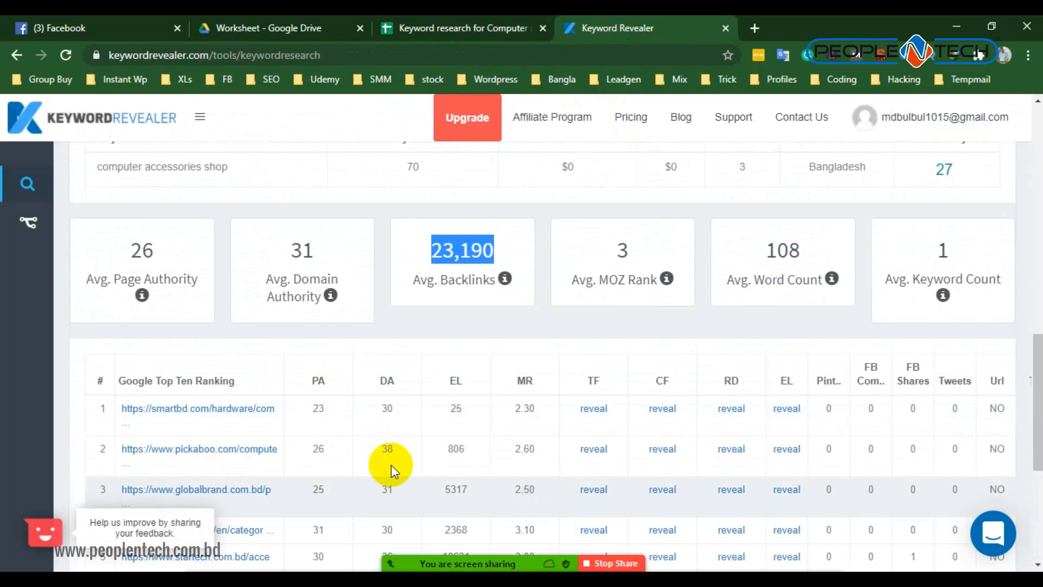
{"action": "scroll", "coordinate": [489, 413], "scroll_direction": "down", "scroll_amount": 1}
{"action": "scroll", "coordinate": [647, 373], "scroll_direction": "up", "scroll_amount": 1}
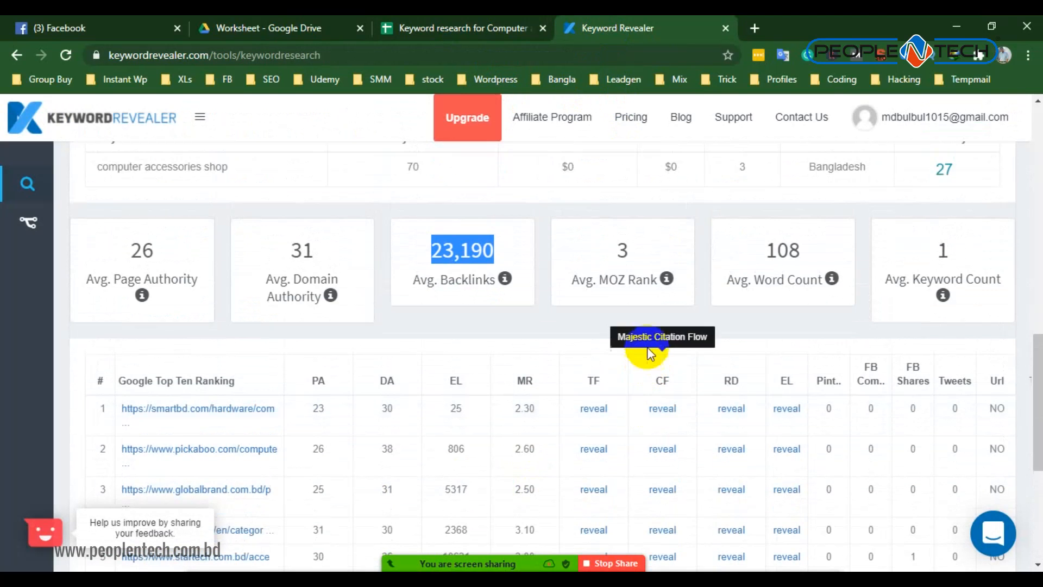
{"action": "left_click", "coordinate": [512, 28]}
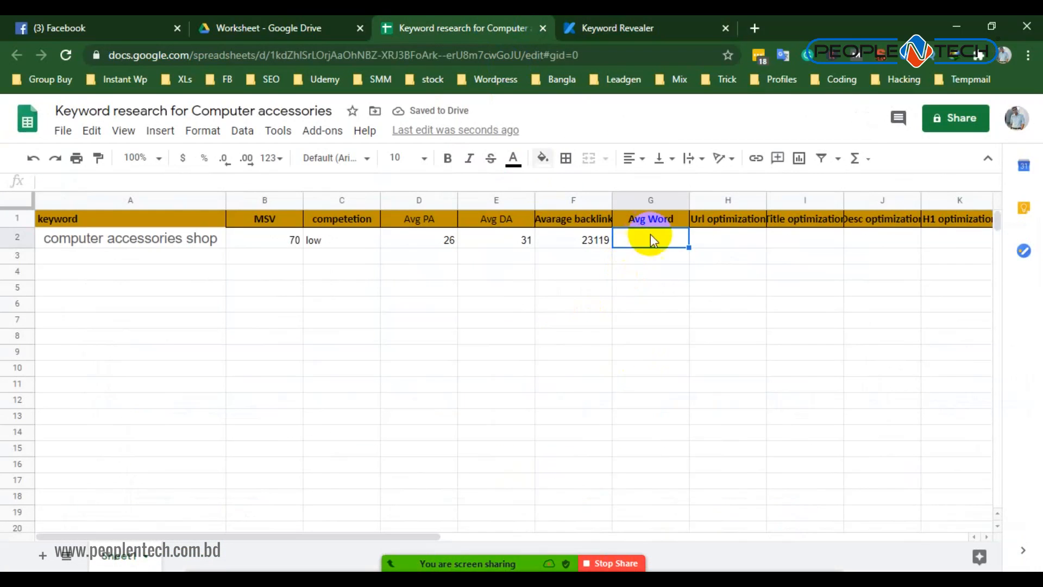
{"action": "type", "text": "108"}
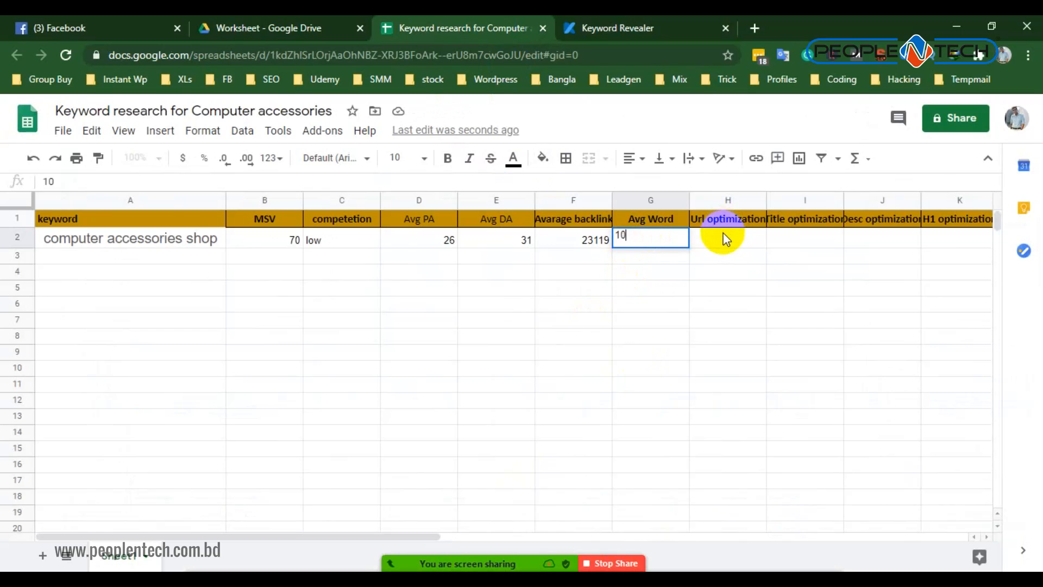
{"action": "left_click", "coordinate": [668, 303]}
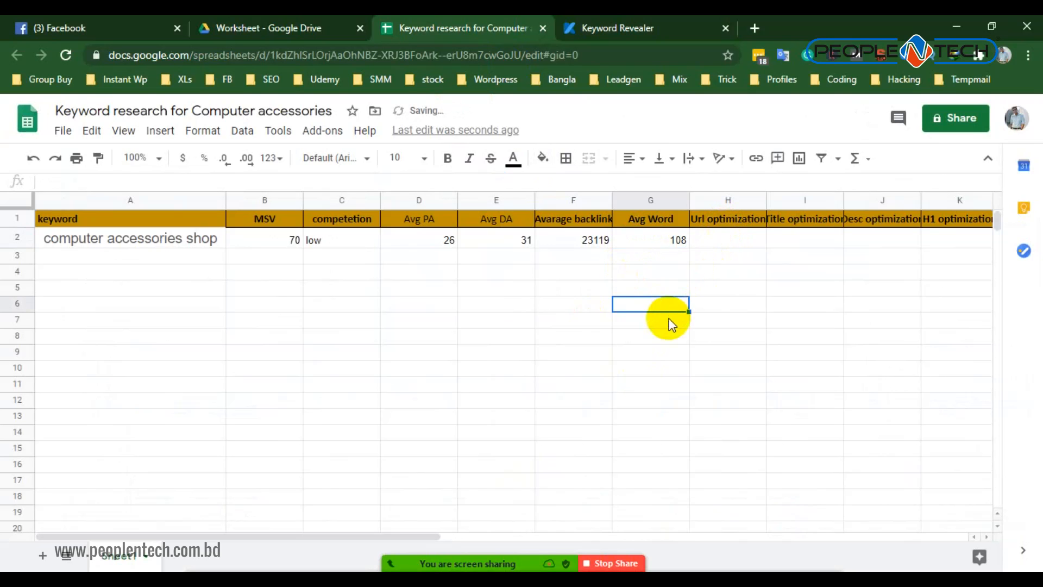
- Admit the waiting Zoom participant and examine the keyword and its on-page optimizations for the top 10 URLs in Keyword Revealer
{"action": "left_click", "coordinate": [750, 231]}
{"action": "left_click", "coordinate": [654, 28]}
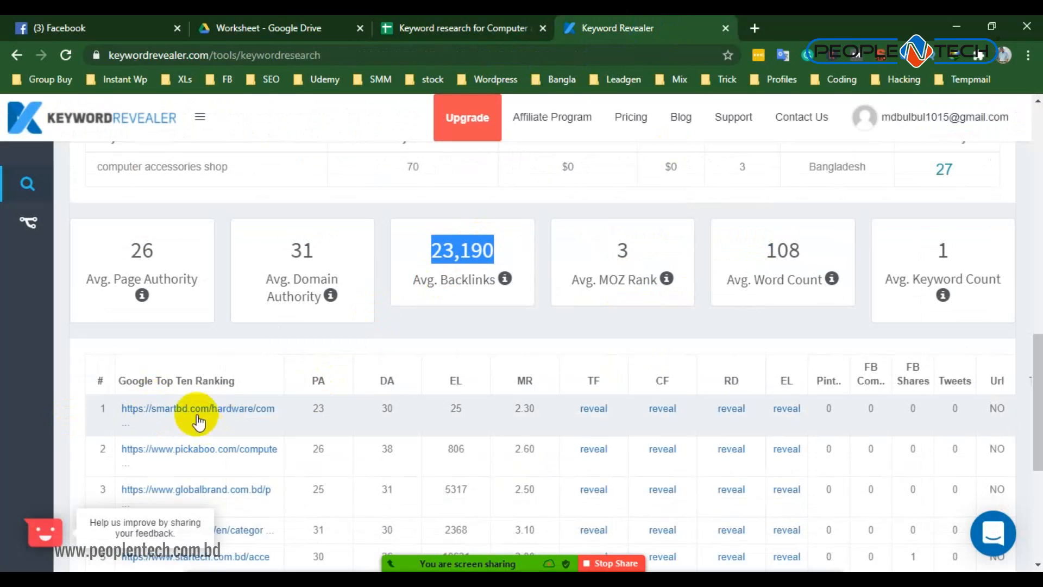
{"action": "scroll", "coordinate": [187, 348], "scroll_direction": "up", "scroll_amount": 5}
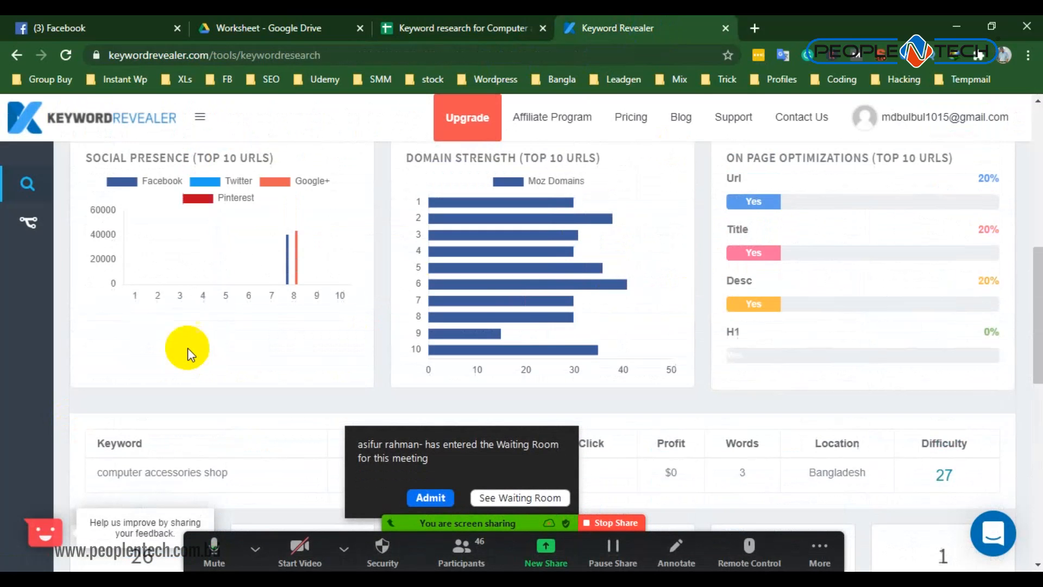
{"action": "left_click", "coordinate": [439, 481]}
{"action": "left_click_drag", "start_coordinate": [228, 470], "coordinate": [108, 470]}
{"action": "scroll", "coordinate": [197, 422], "scroll_direction": "down", "scroll_amount": 8}
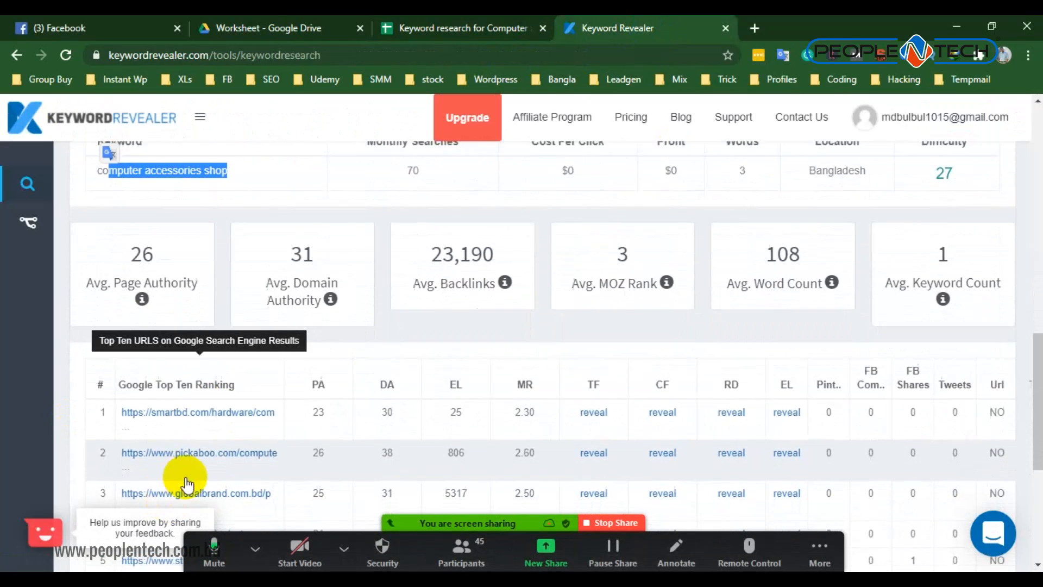
{"action": "scroll", "coordinate": [234, 470], "scroll_direction": "up", "scroll_amount": 4}
{"action": "scroll", "coordinate": [552, 424], "scroll_direction": "down", "scroll_amount": 3}
{"action": "scroll", "coordinate": [937, 332], "scroll_direction": "up", "scroll_amount": 10}
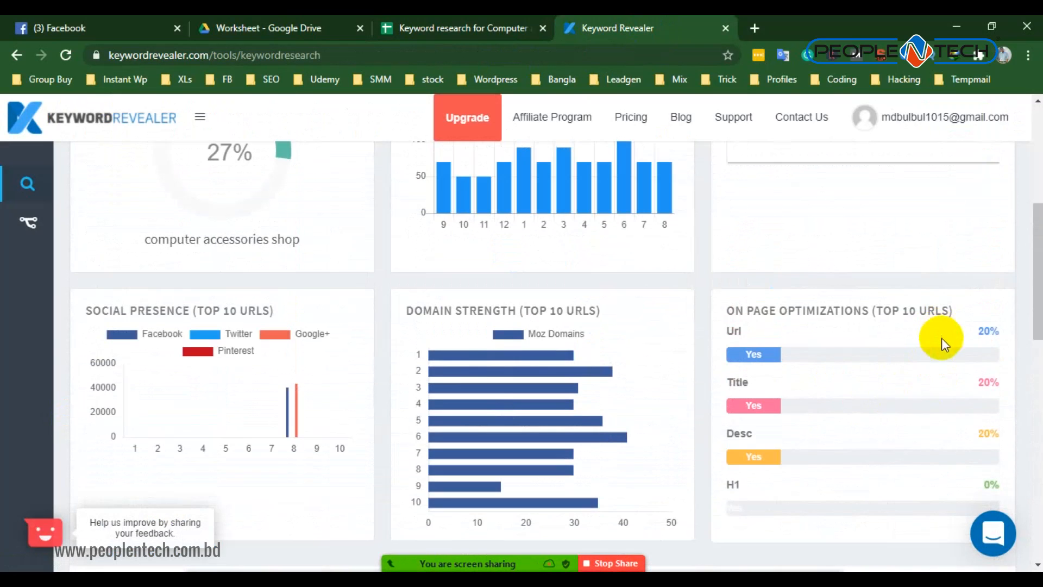
{"action": "left_click_drag", "start_coordinate": [734, 309], "coordinate": [898, 312]}
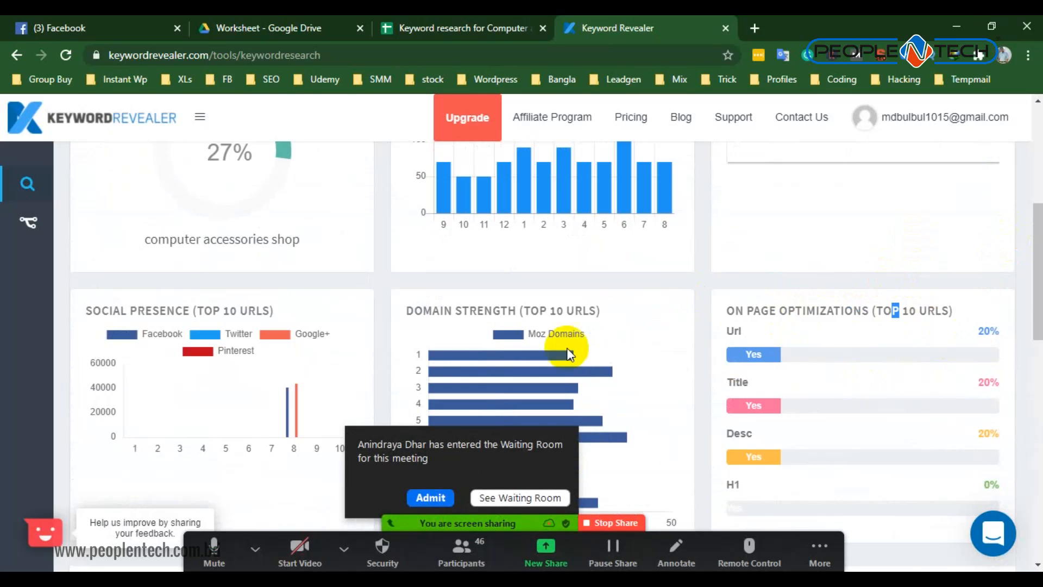
- Admit the newly waiting Zoom participants from the waiting room and minimize the participants list
{"action": "left_click", "coordinate": [418, 502]}
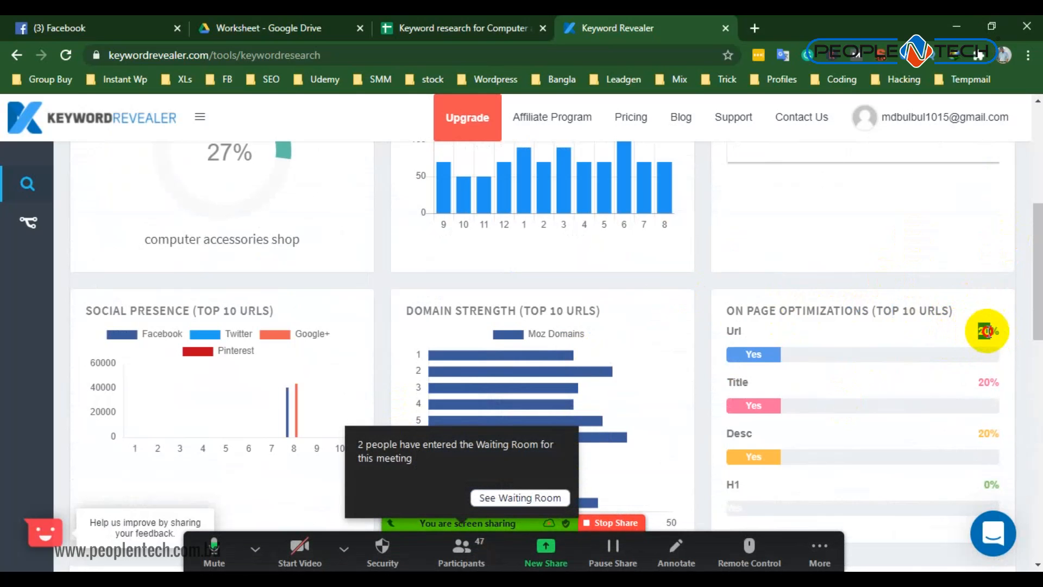
{"action": "double_click", "coordinate": [996, 332]}
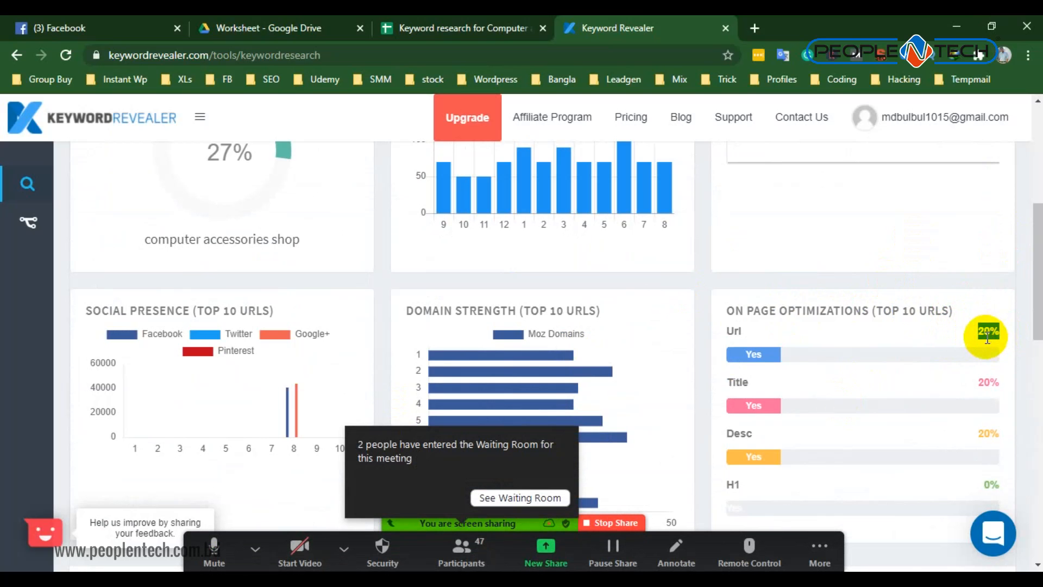
{"action": "left_click", "coordinate": [549, 502]}
{"action": "left_click", "coordinate": [482, 556]}
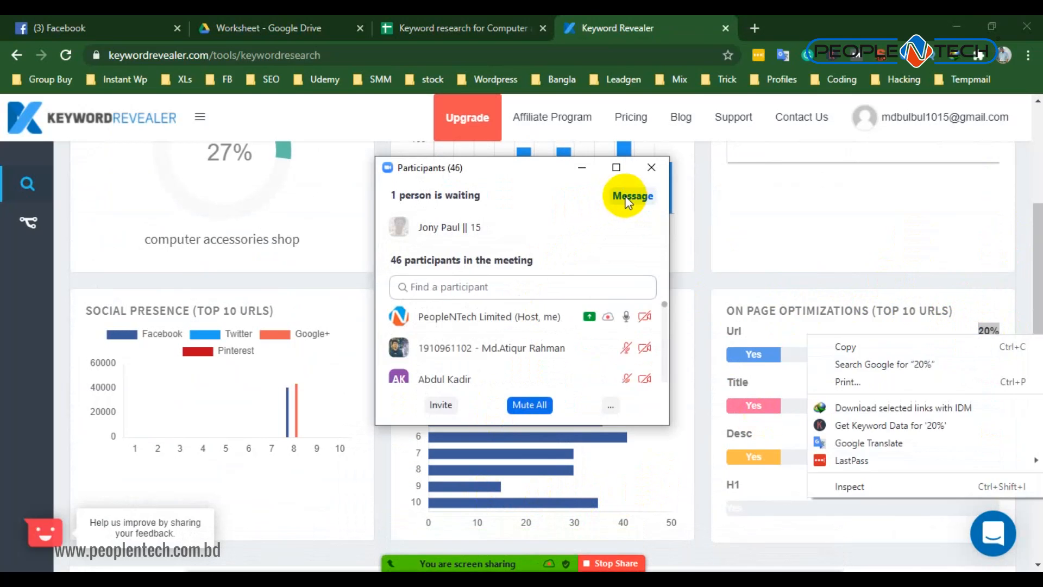
{"action": "left_click", "coordinate": [576, 219]}
{"action": "left_click", "coordinate": [582, 179]}
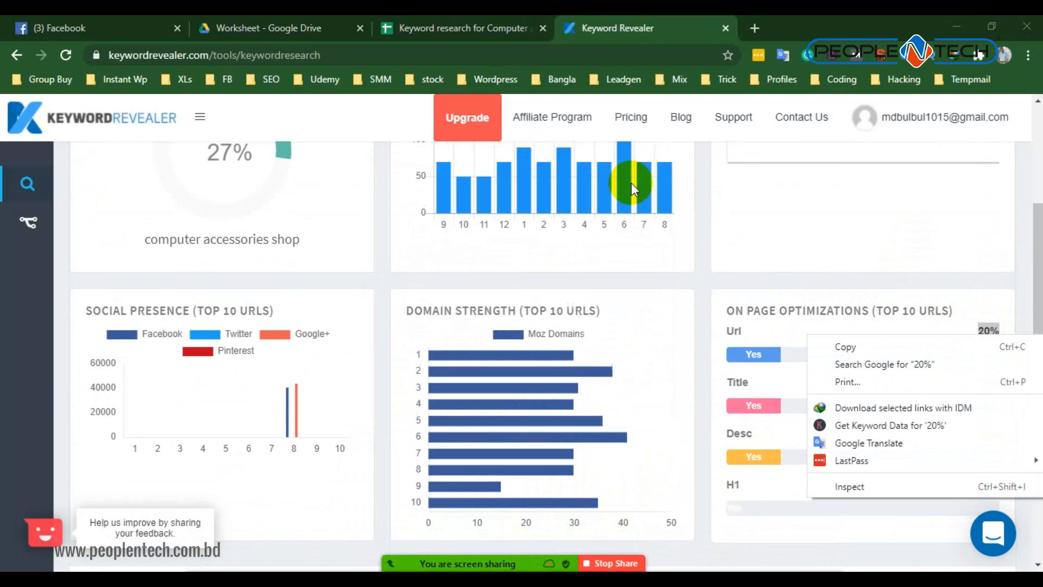
- Copy the 20% Url optimization value from Keyword Revealer into the worksheet's Url optimization column
{"action": "left_click", "coordinate": [848, 350]}
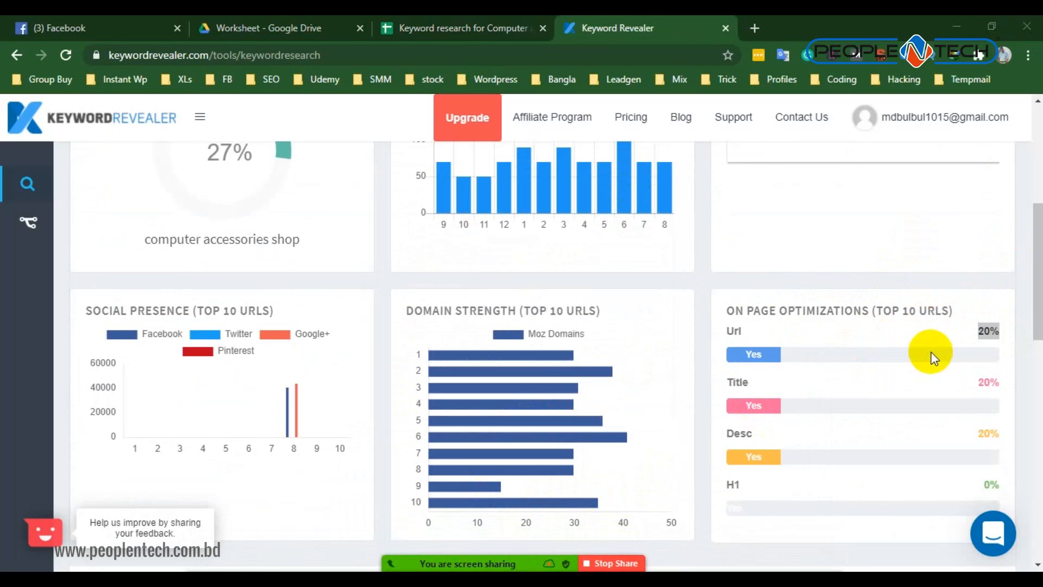
{"action": "left_click", "coordinate": [448, 23]}
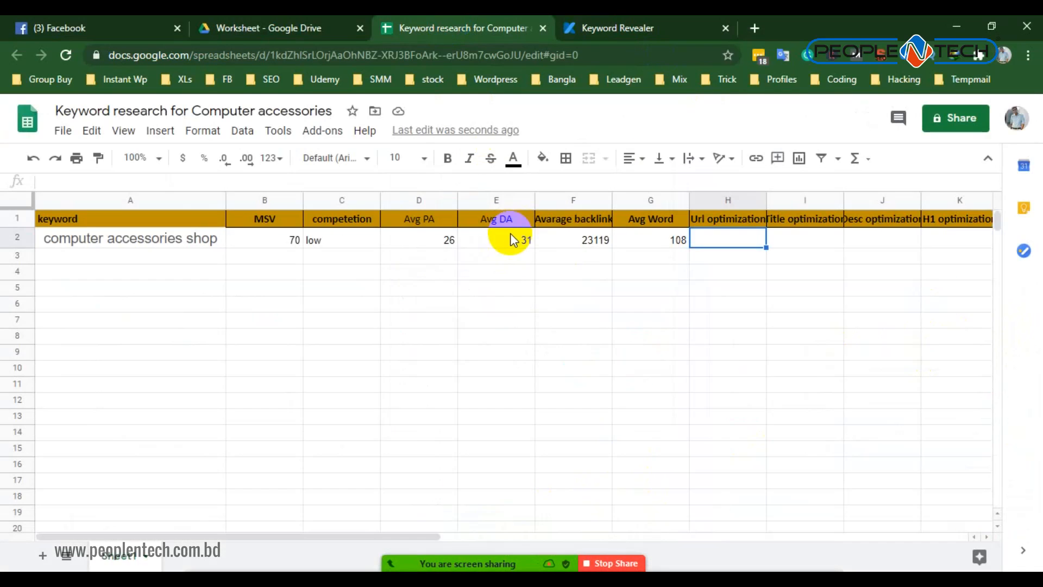
{"action": "key", "text": "ctrl+v"}
{"action": "left_click", "coordinate": [807, 239]}
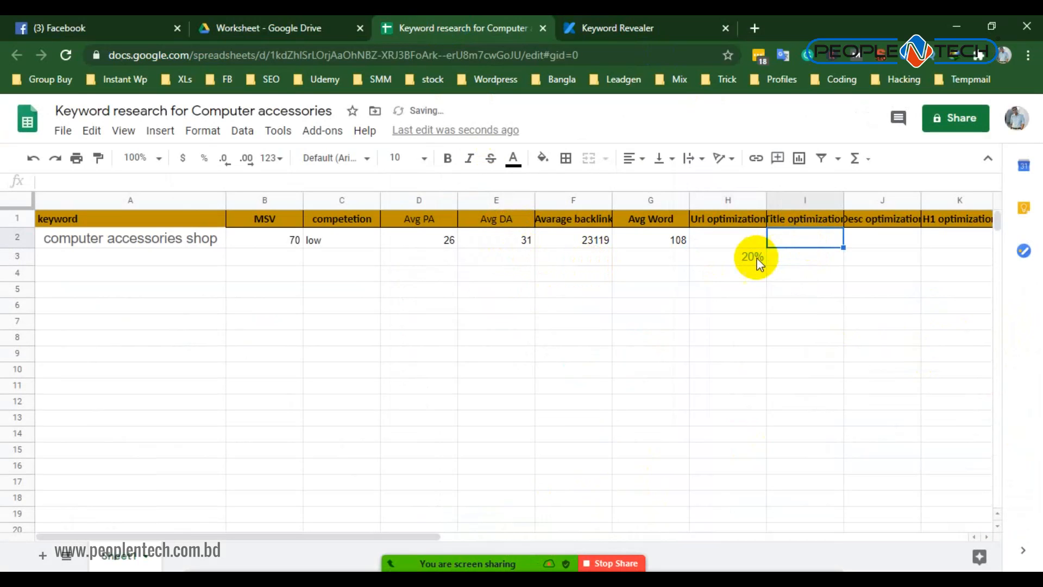
- Move the 20% from H3 to H2, in the keyword's own row
{"action": "left_click", "coordinate": [747, 260]}
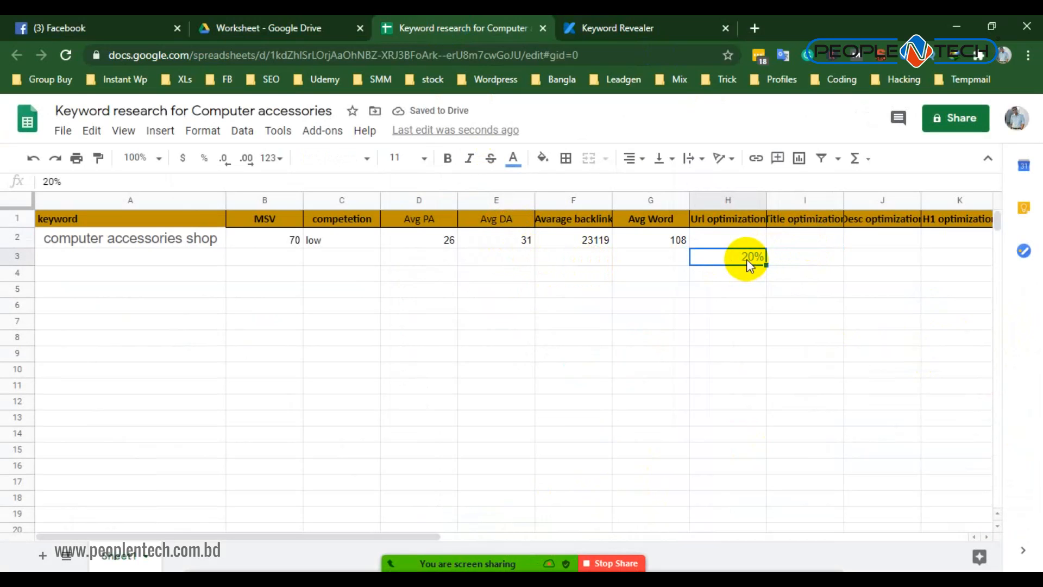
{"action": "key", "text": "ctrl+c"}
{"action": "left_click", "coordinate": [747, 238]}
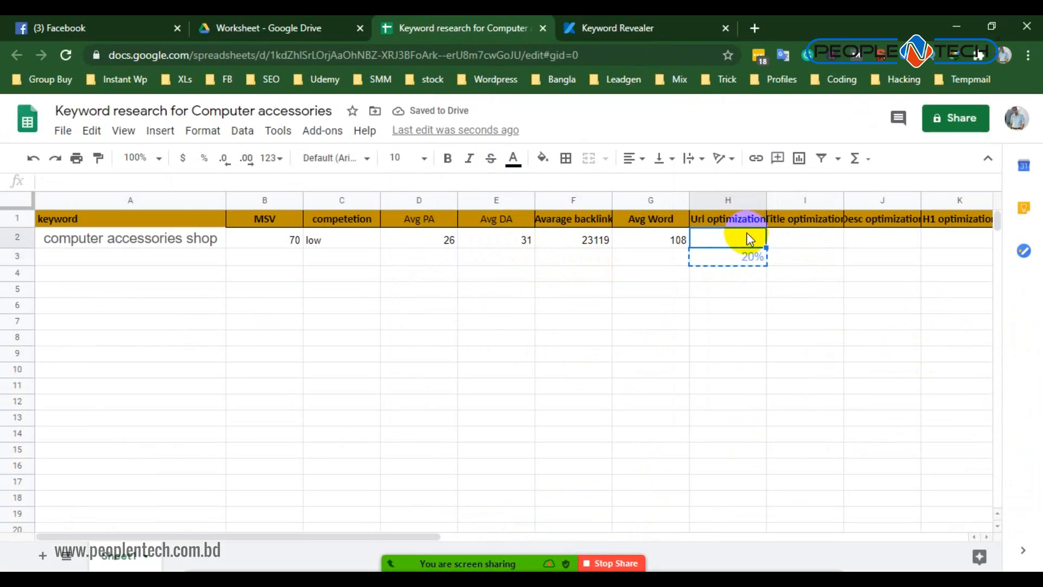
{"action": "key", "text": "ctrl+v"}
{"action": "left_click", "coordinate": [797, 237]}
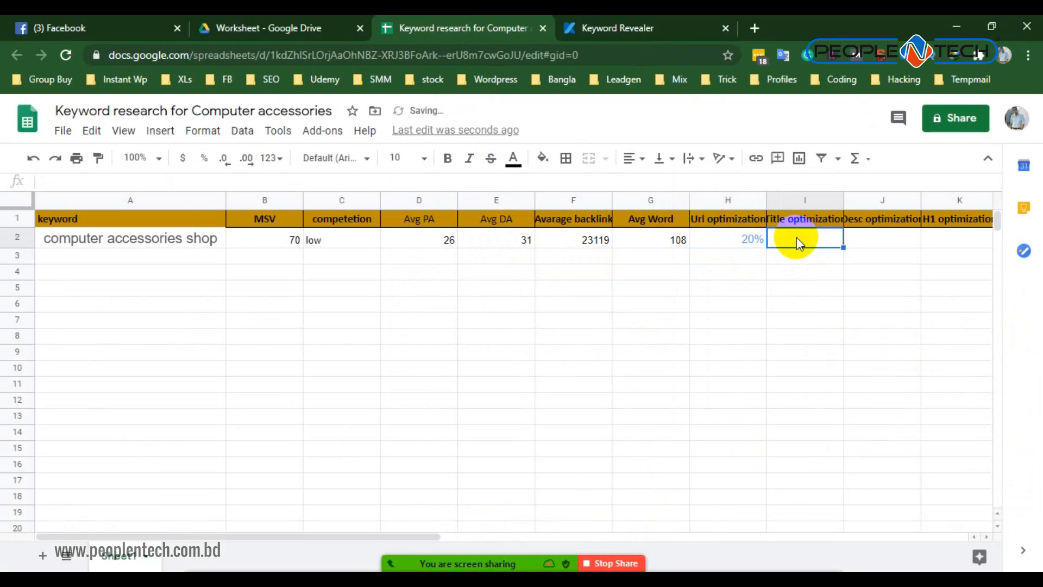
- Examine the keyword's competition chart and the Google top ten ranking in Keyword Revealer, pointing out a page URL in the address bar
{"action": "left_click", "coordinate": [645, 28]}
{"action": "scroll", "coordinate": [298, 266], "scroll_direction": "up", "scroll_amount": 1}
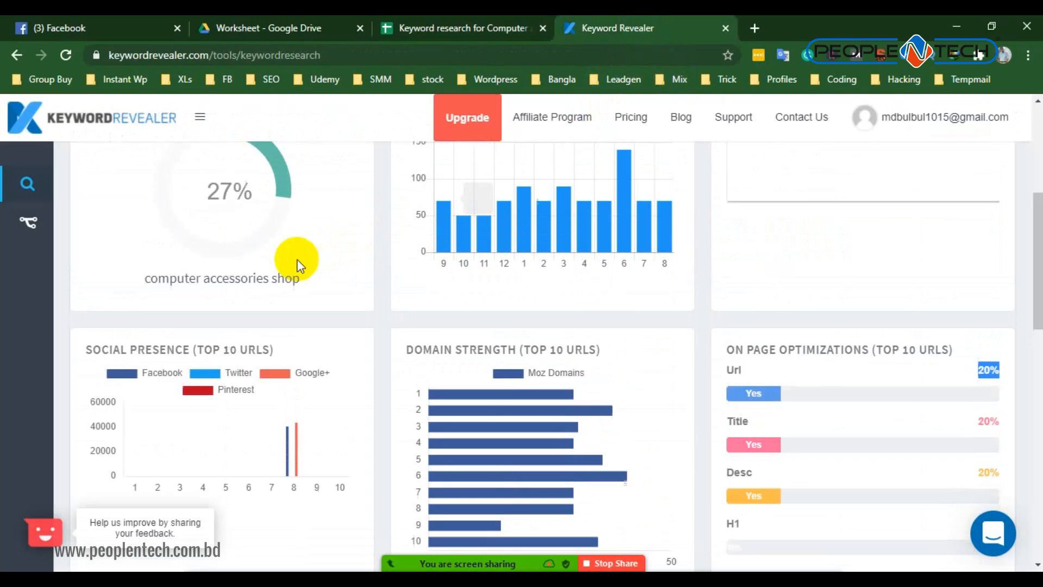
{"action": "scroll", "coordinate": [298, 266], "scroll_direction": "up", "scroll_amount": 1}
{"action": "left_click_drag", "start_coordinate": [149, 314], "coordinate": [321, 302]}
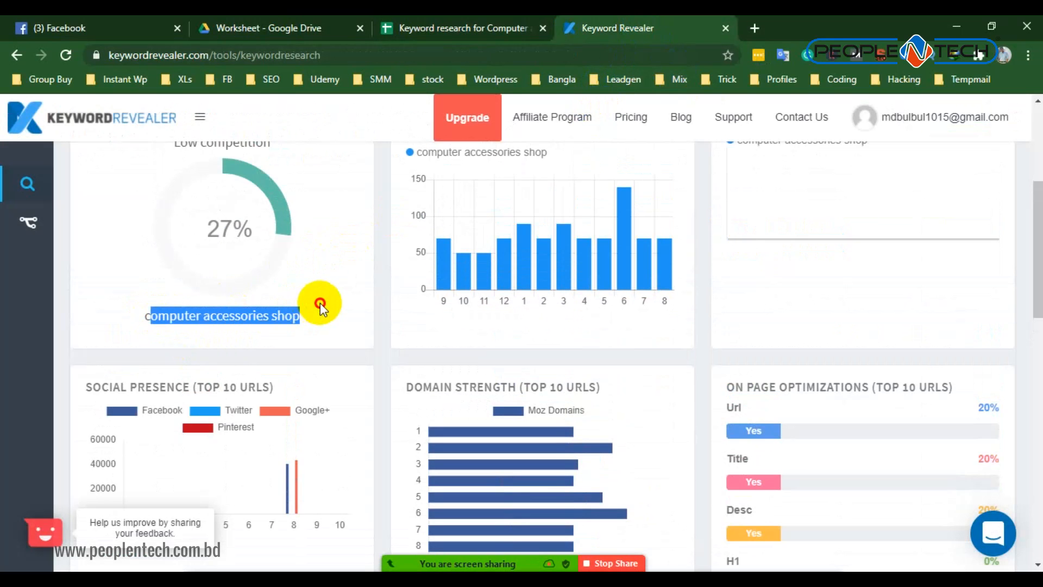
{"action": "scroll", "coordinate": [481, 280], "scroll_direction": "down", "scroll_amount": 10}
{"action": "scroll", "coordinate": [239, 244], "scroll_direction": "down", "scroll_amount": 1}
{"action": "scroll", "coordinate": [226, 201], "scroll_direction": "up", "scroll_amount": 1}
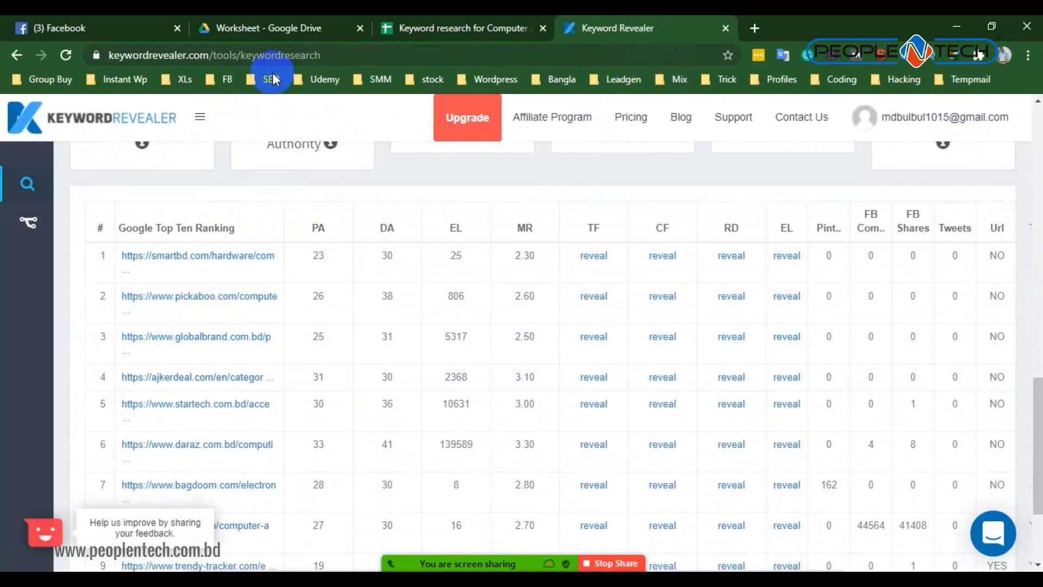
{"action": "left_click", "coordinate": [117, 57]}
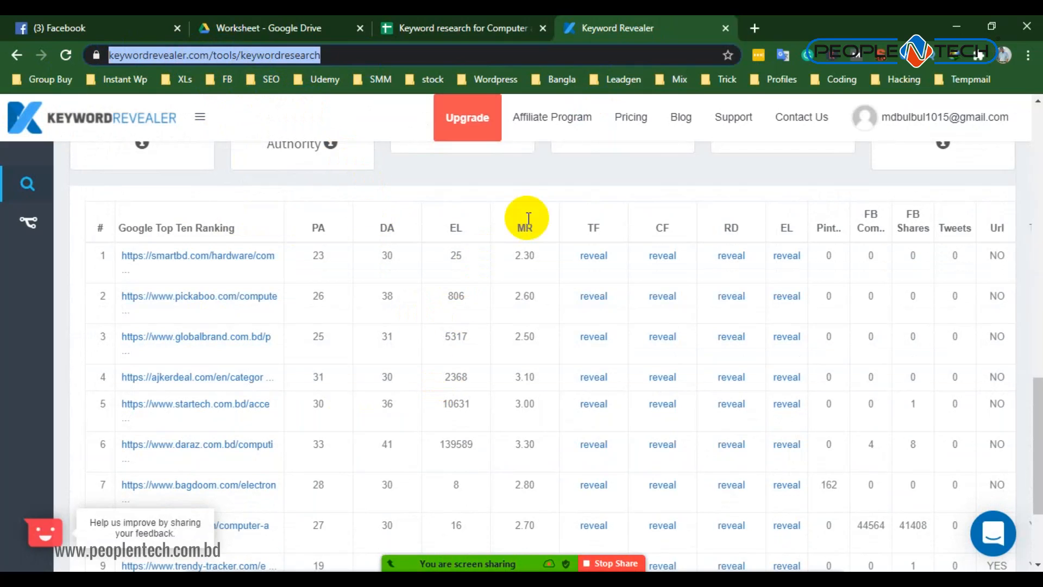
{"action": "left_click", "coordinate": [550, 182]}
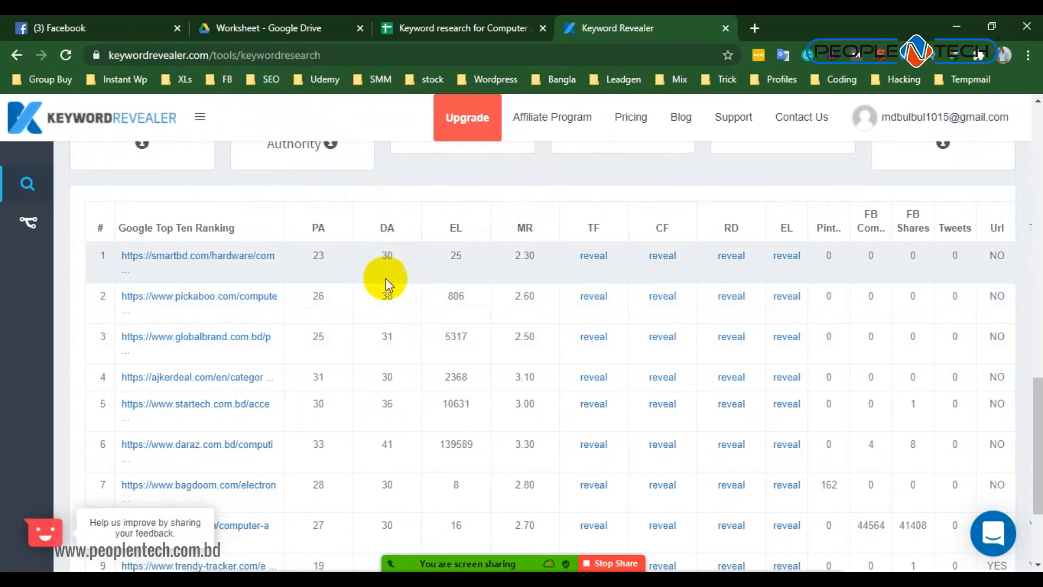
- Compare the Google top ten ranking URLs with the keyword's name, its averages and the on-page Url optimization percentage
{"action": "scroll", "coordinate": [295, 347], "scroll_direction": "down", "scroll_amount": 3}
{"action": "scroll", "coordinate": [299, 376], "scroll_direction": "up", "scroll_amount": 9}
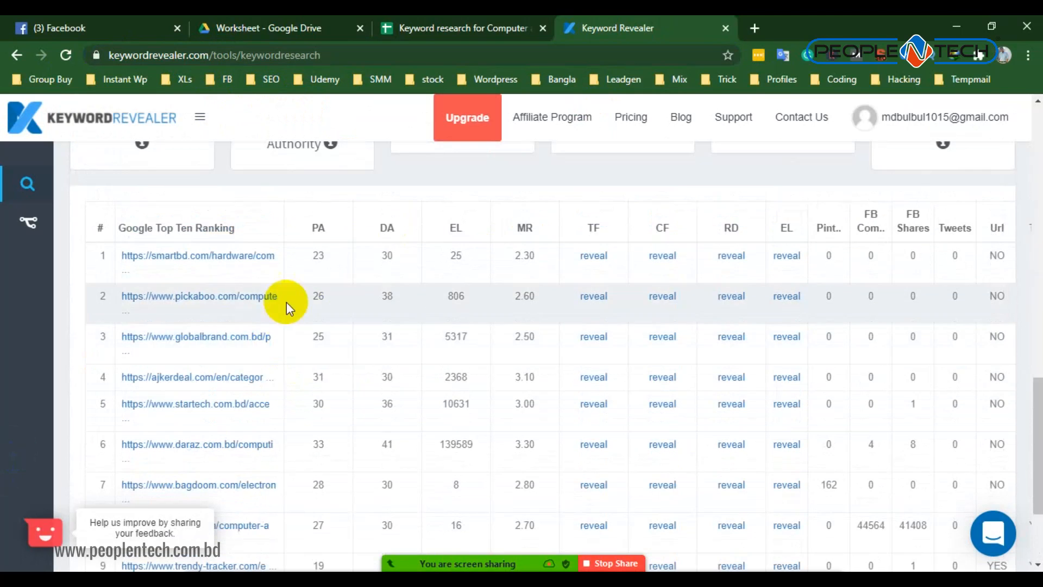
{"action": "left_click_drag", "start_coordinate": [120, 325], "coordinate": [217, 310]}
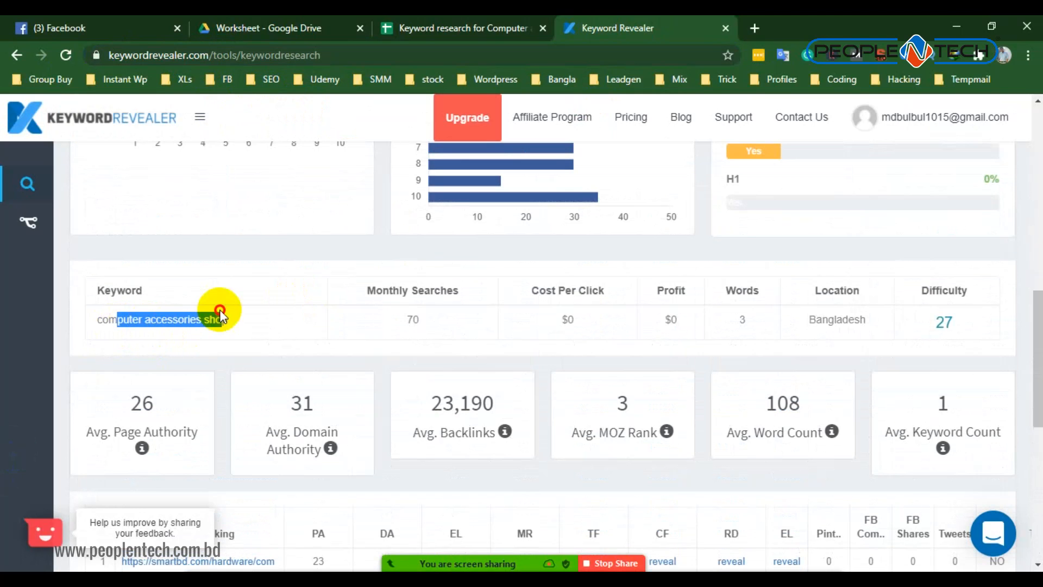
{"action": "left_click", "coordinate": [299, 319]}
{"action": "scroll", "coordinate": [298, 319], "scroll_direction": "down", "scroll_amount": 2}
{"action": "scroll", "coordinate": [259, 493], "scroll_direction": "down", "scroll_amount": 5}
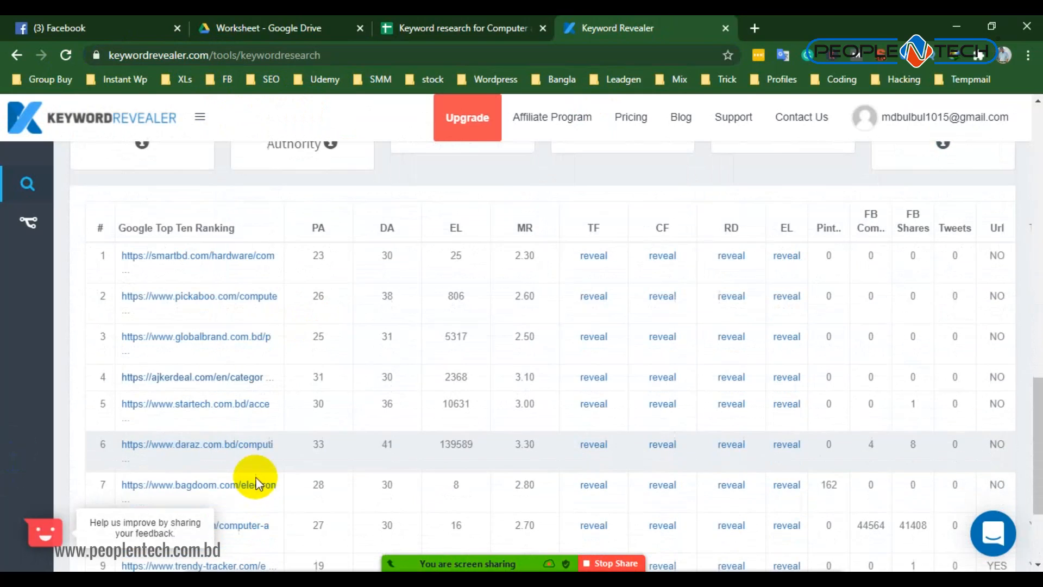
{"action": "scroll", "coordinate": [990, 367], "scroll_direction": "up", "scroll_amount": 8}
{"action": "scroll", "coordinate": [990, 367], "scroll_direction": "up", "scroll_amount": 4}
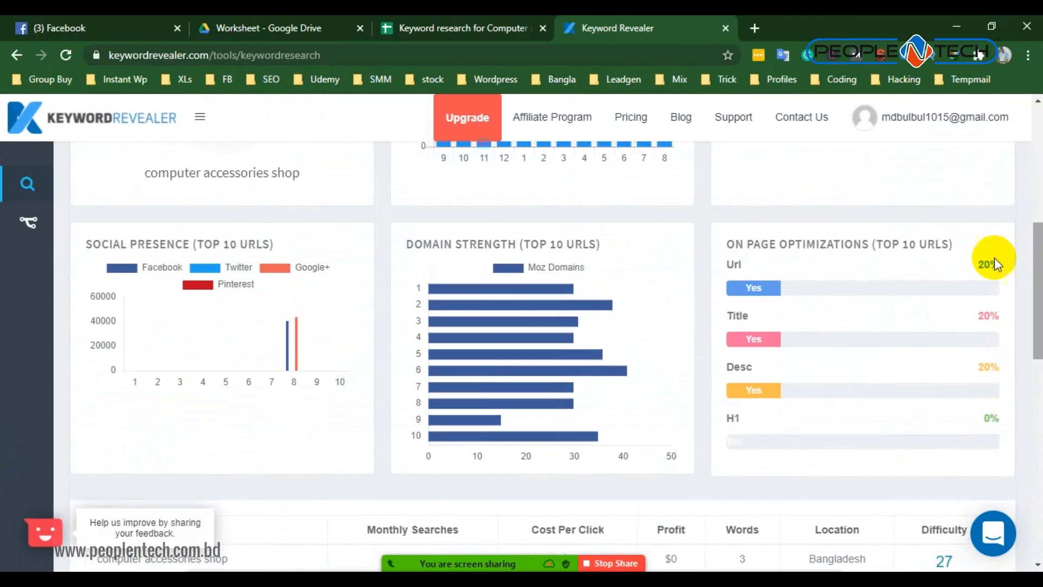
{"action": "scroll", "coordinate": [924, 334], "scroll_direction": "down", "scroll_amount": 8}
{"action": "scroll", "coordinate": [201, 400], "scroll_direction": "down", "scroll_amount": 5}
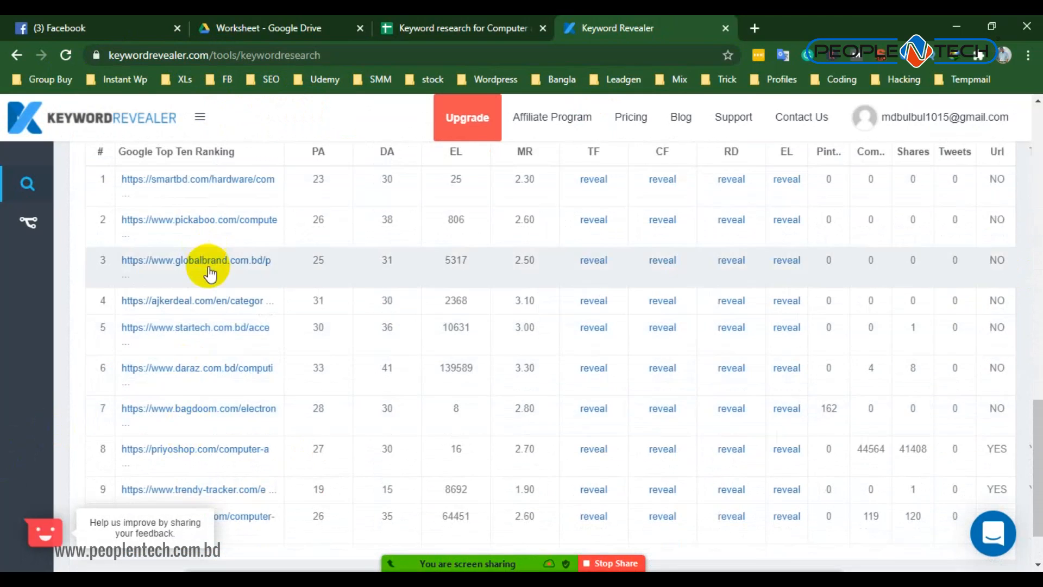
{"action": "scroll", "coordinate": [205, 264], "scroll_direction": "up", "scroll_amount": 4}
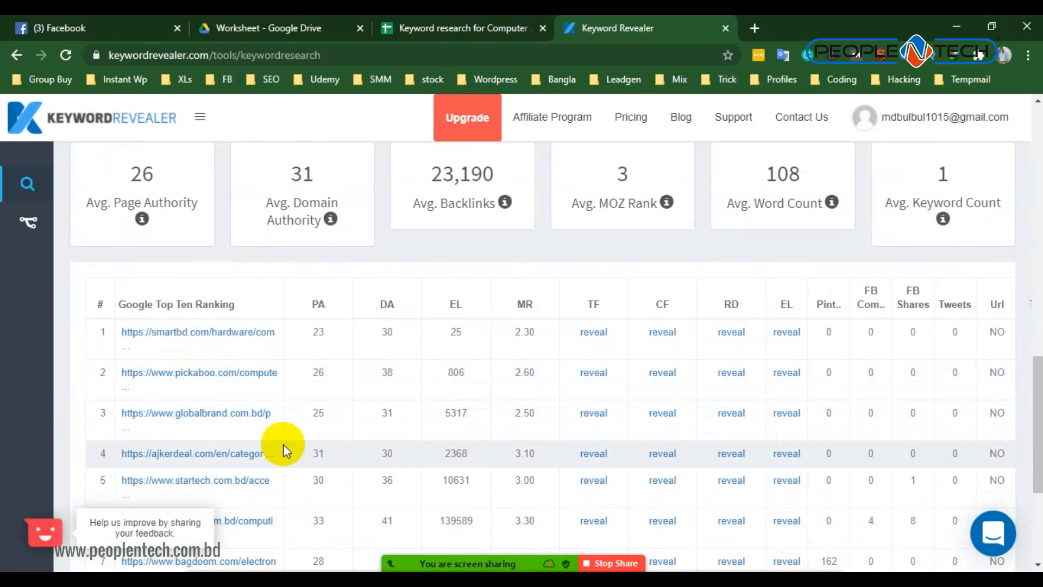
{"action": "scroll", "coordinate": [212, 429], "scroll_direction": "up", "scroll_amount": 1}
{"action": "scroll", "coordinate": [279, 433], "scroll_direction": "up", "scroll_amount": 4}
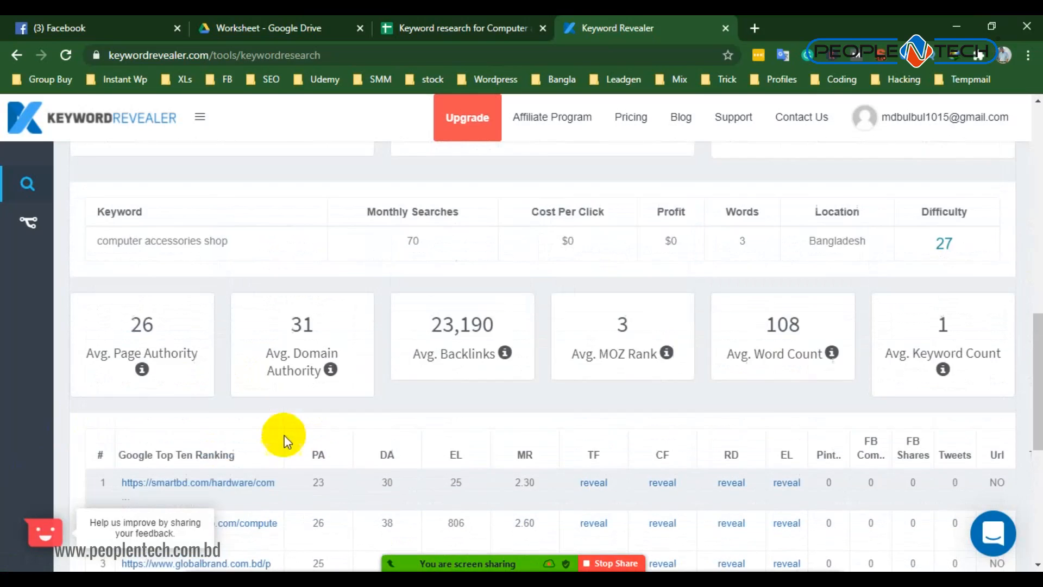
- Examine the keyword's name in the averages table and the Title percentage under on-page optimizations in Keyword Revealer
{"action": "left_click_drag", "start_coordinate": [106, 399], "coordinate": [235, 396]}
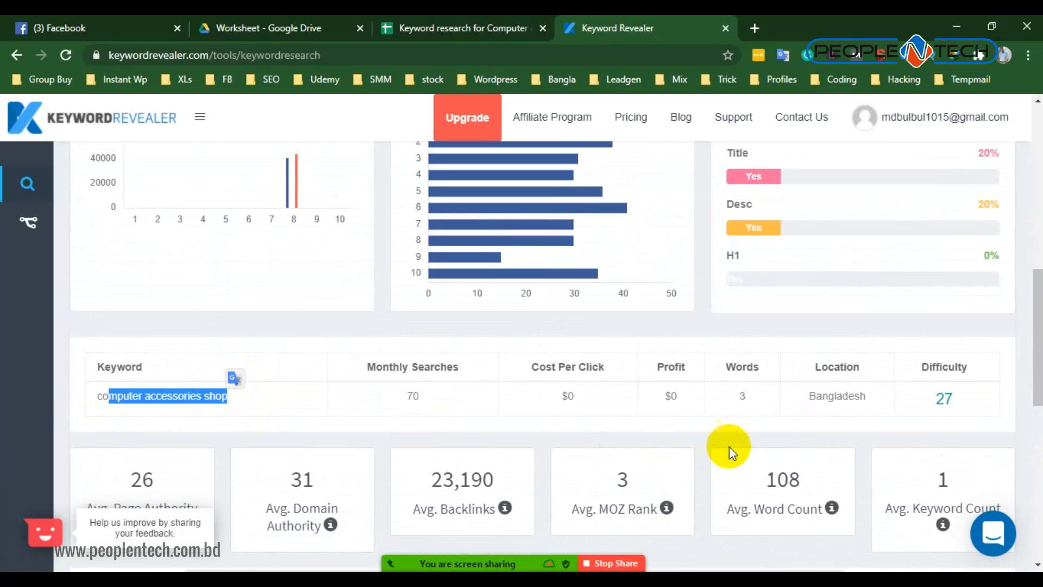
{"action": "scroll", "coordinate": [729, 445], "scroll_direction": "up", "scroll_amount": 6}
{"action": "scroll", "coordinate": [660, 394], "scroll_direction": "down", "scroll_amount": 2}
{"action": "scroll", "coordinate": [1003, 395], "scroll_direction": "down", "scroll_amount": 2}
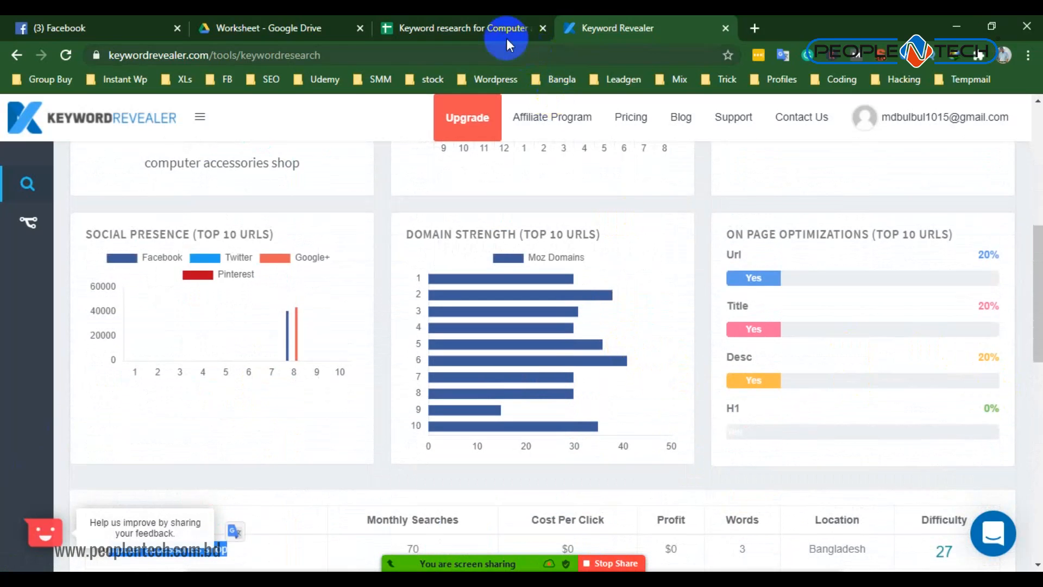
{"action": "left_click", "coordinate": [889, 260]}
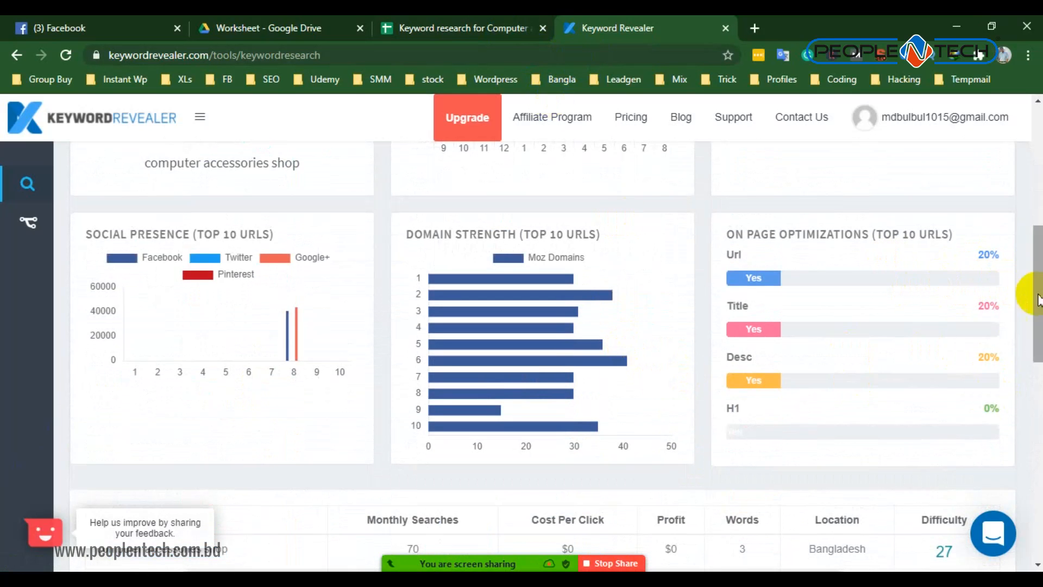
{"action": "left_click_drag", "start_coordinate": [988, 308], "coordinate": [999, 307]}
- Switch to the Google Sheets worksheet and admit the waiting participant to the Zoom meeting
{"action": "left_click", "coordinate": [519, 25]}
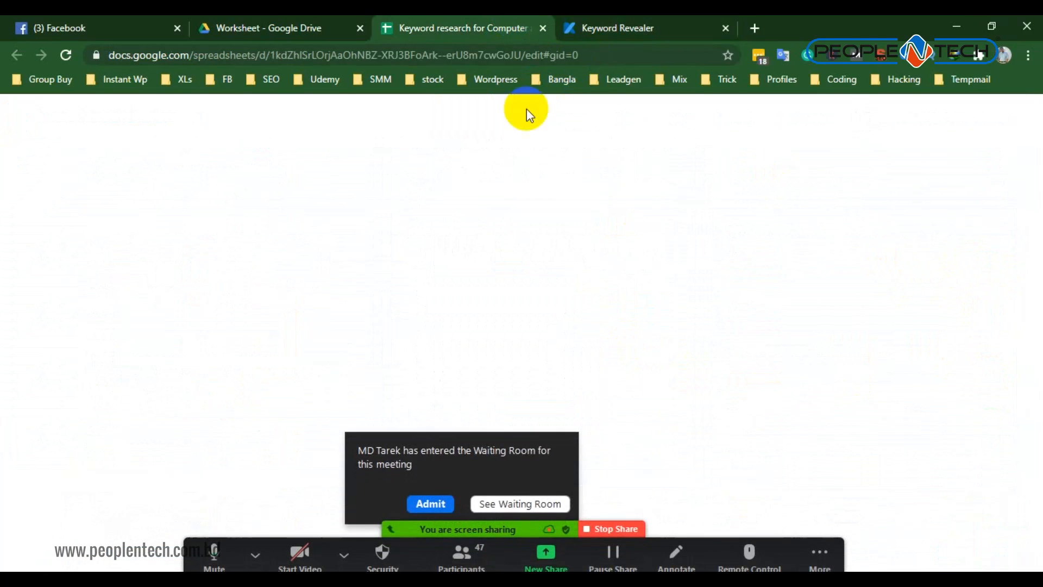
{"action": "left_click", "coordinate": [416, 497]}
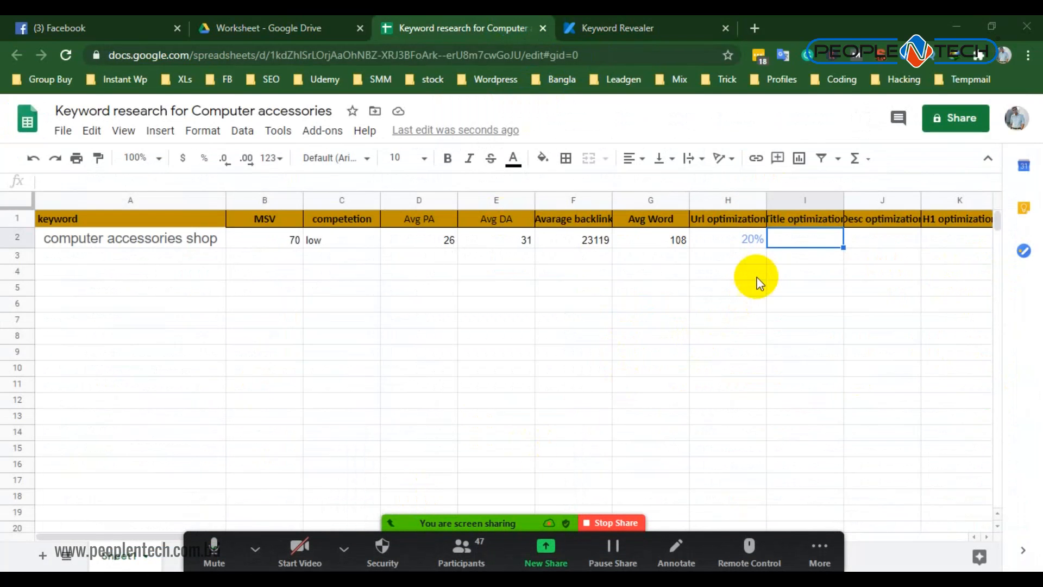
{"action": "left_click", "coordinate": [794, 239]}
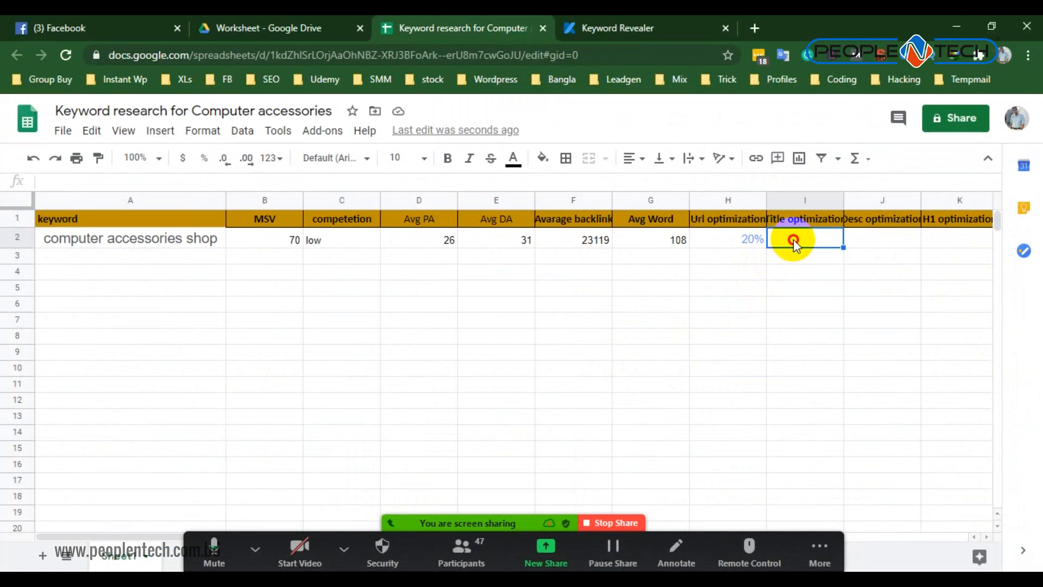
{"action": "left_click", "coordinate": [793, 239]}
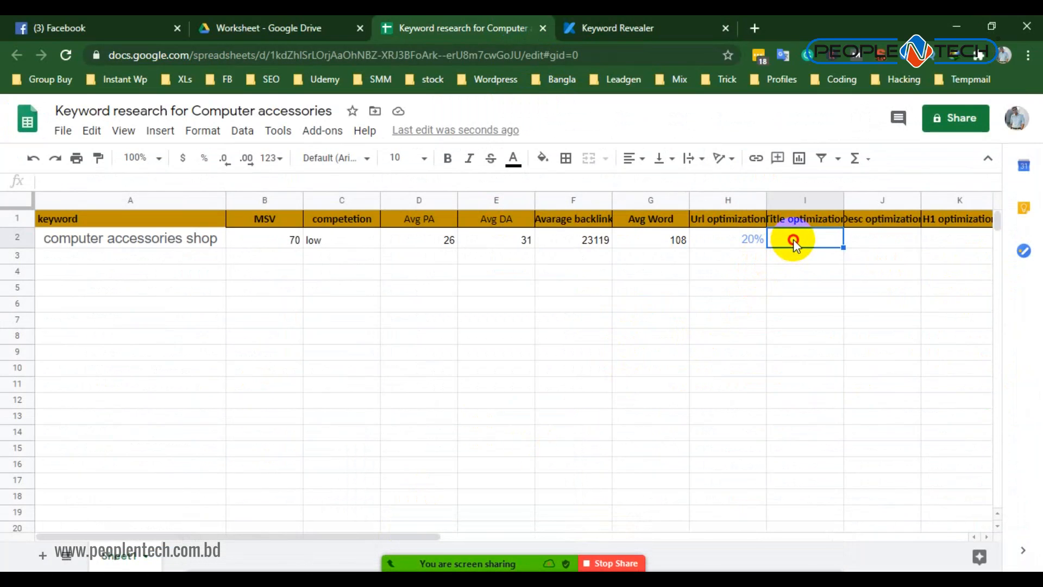
{"action": "left_click", "coordinate": [794, 302]}
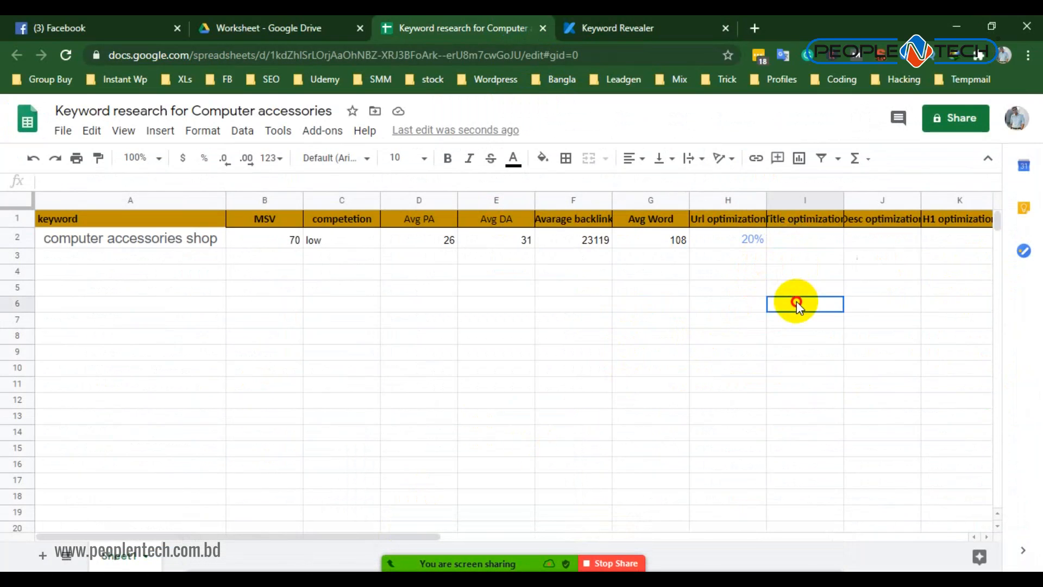
- Copy the keyword's 20% Url optimization value into its Title optimization cell and widen that column to fit the header
{"action": "left_click", "coordinate": [746, 242]}
{"action": "key", "text": "ctrl+c"}
{"action": "left_click", "coordinate": [792, 242]}
{"action": "key", "text": "ctrl+v"}
{"action": "left_click", "coordinate": [866, 240]}
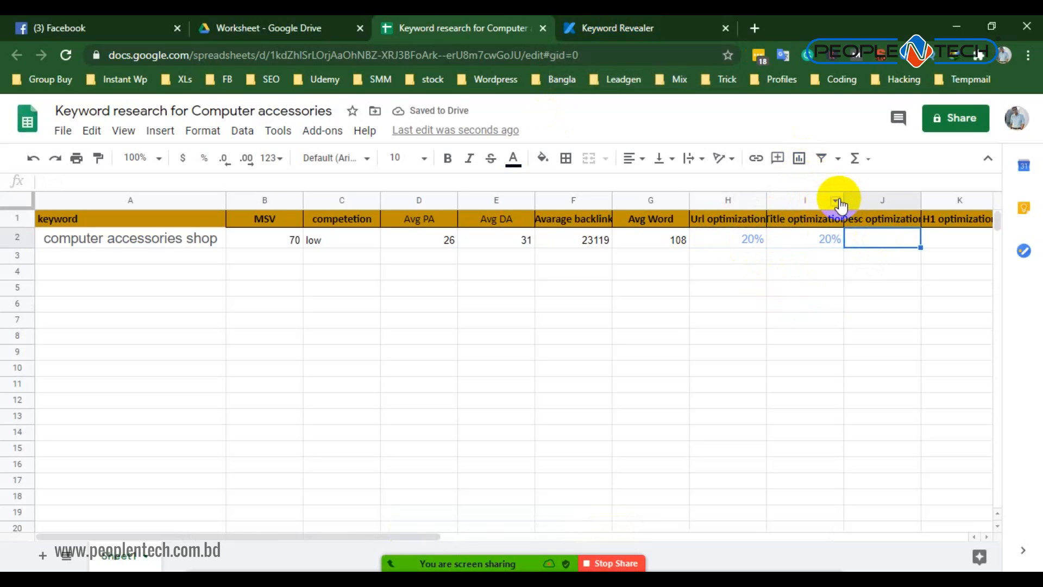
{"action": "left_click_drag", "start_coordinate": [842, 197], "coordinate": [856, 215]}
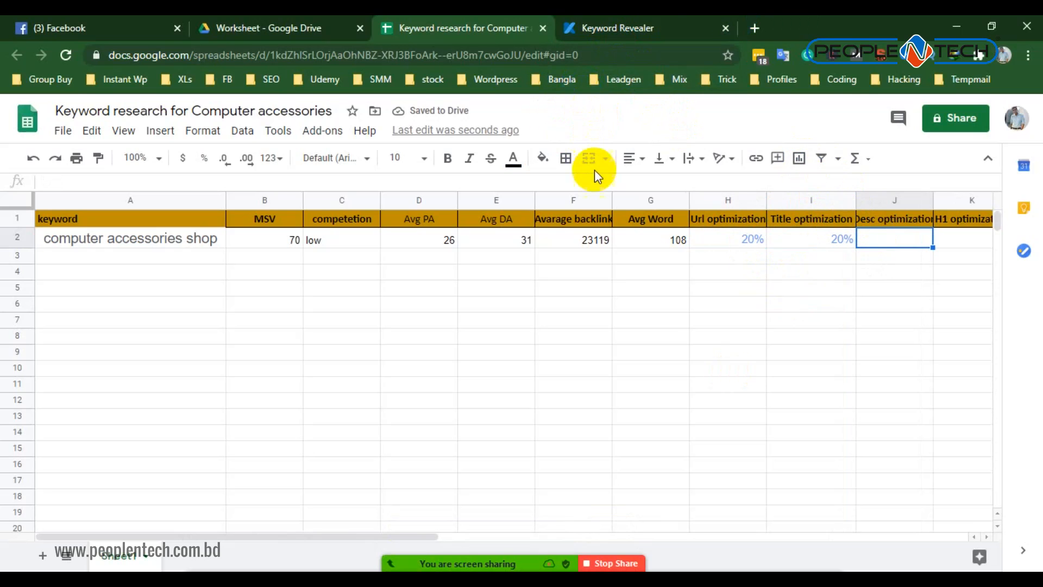
- Copy the 0% H1 optimization value in Keyword Revealer and review the keyword difficulty chart's competition level
{"action": "left_click", "coordinate": [677, 22]}
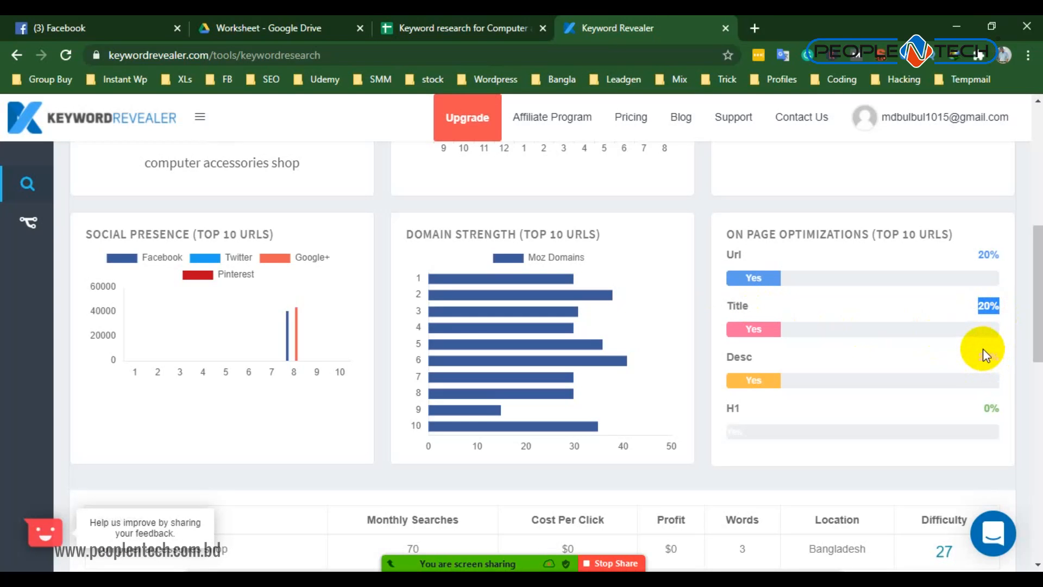
{"action": "double_click", "coordinate": [990, 409]}
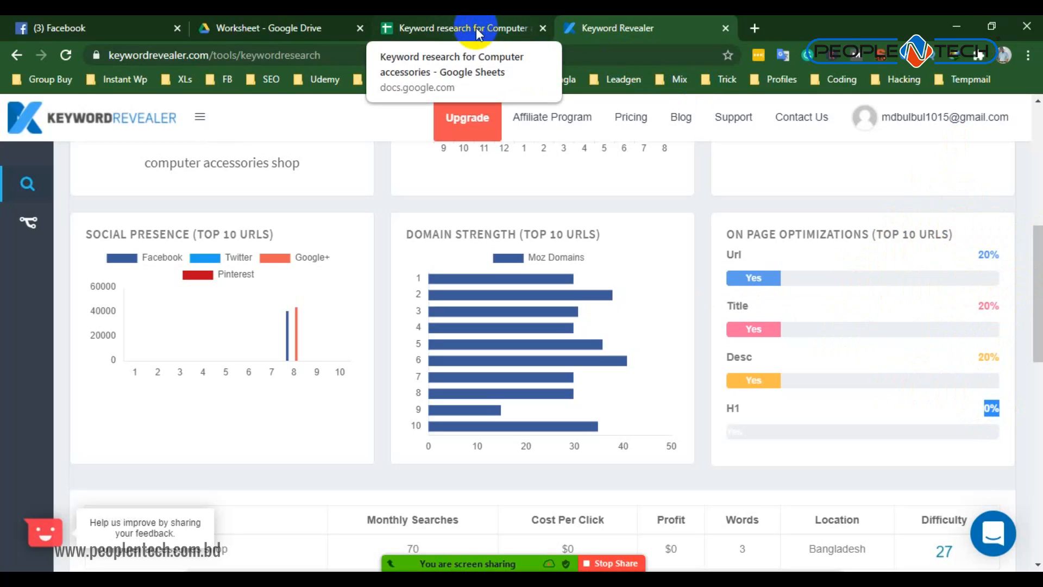
{"action": "scroll", "coordinate": [259, 244], "scroll_direction": "up", "scroll_amount": 5}
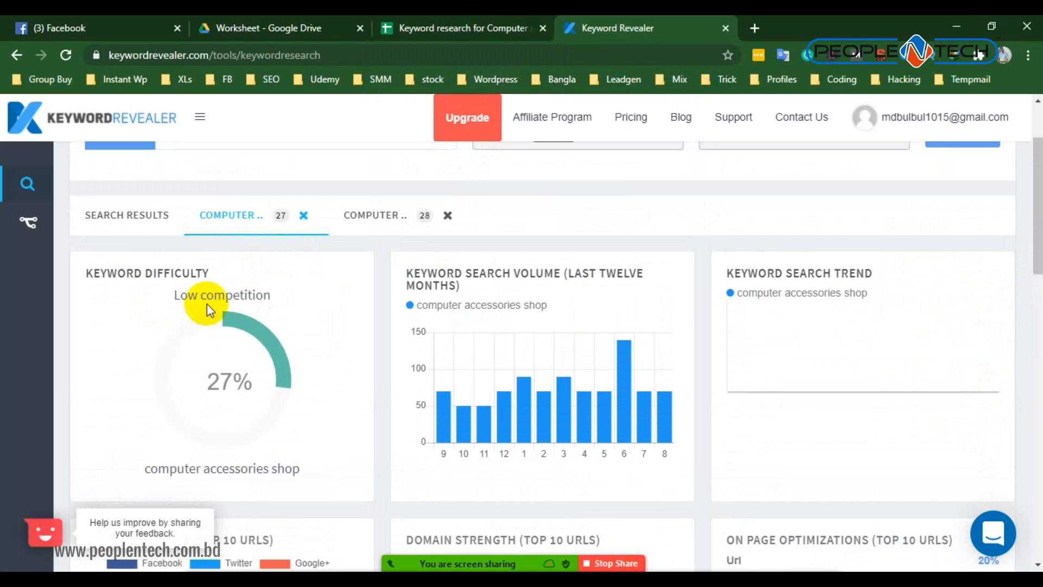
{"action": "scroll", "coordinate": [642, 256], "scroll_direction": "down", "scroll_amount": 5}
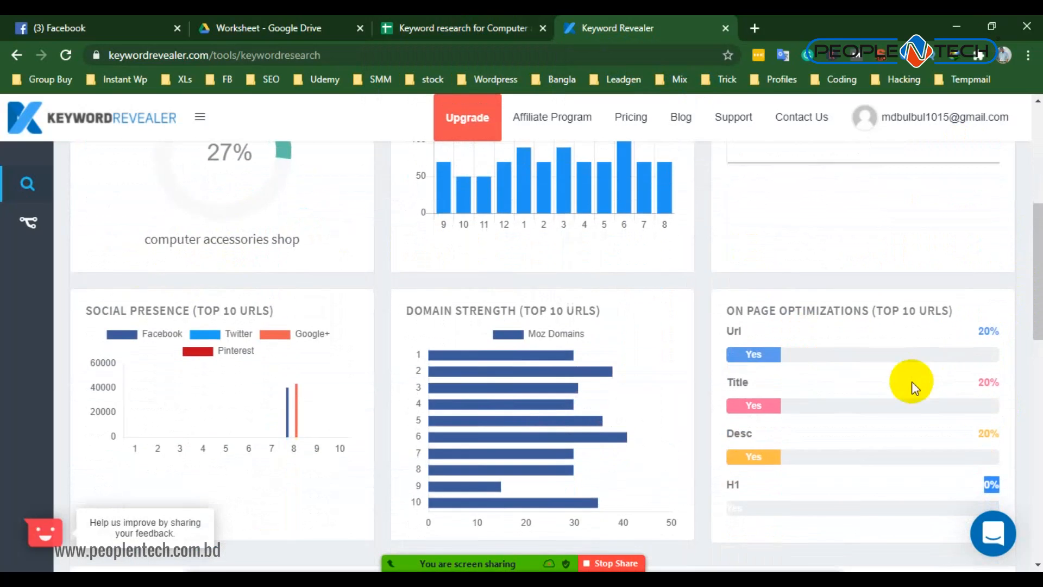
{"action": "scroll", "coordinate": [286, 326], "scroll_direction": "up", "scroll_amount": 5}
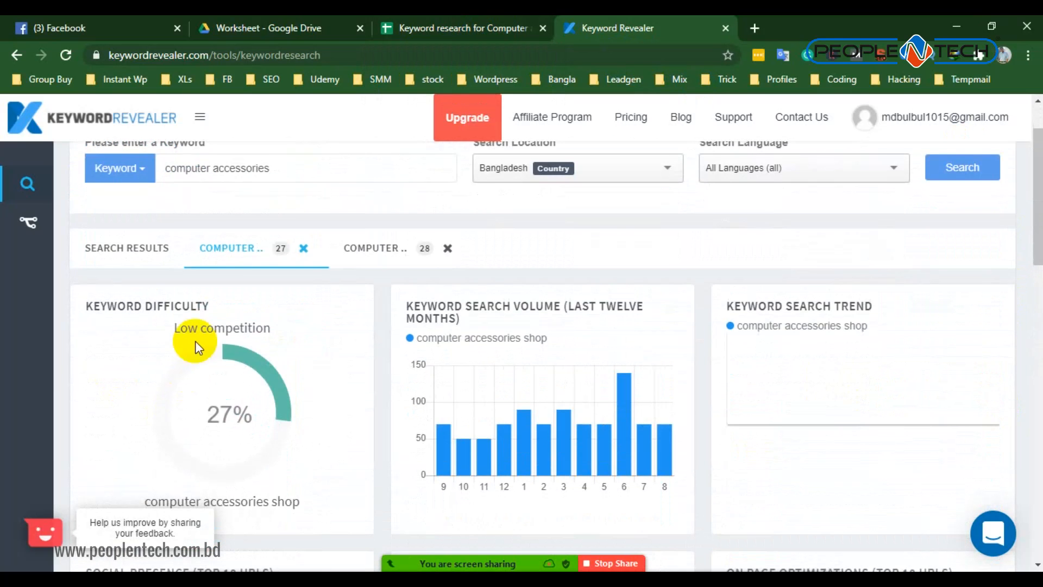
{"action": "left_click_drag", "start_coordinate": [195, 326], "coordinate": [263, 324]}
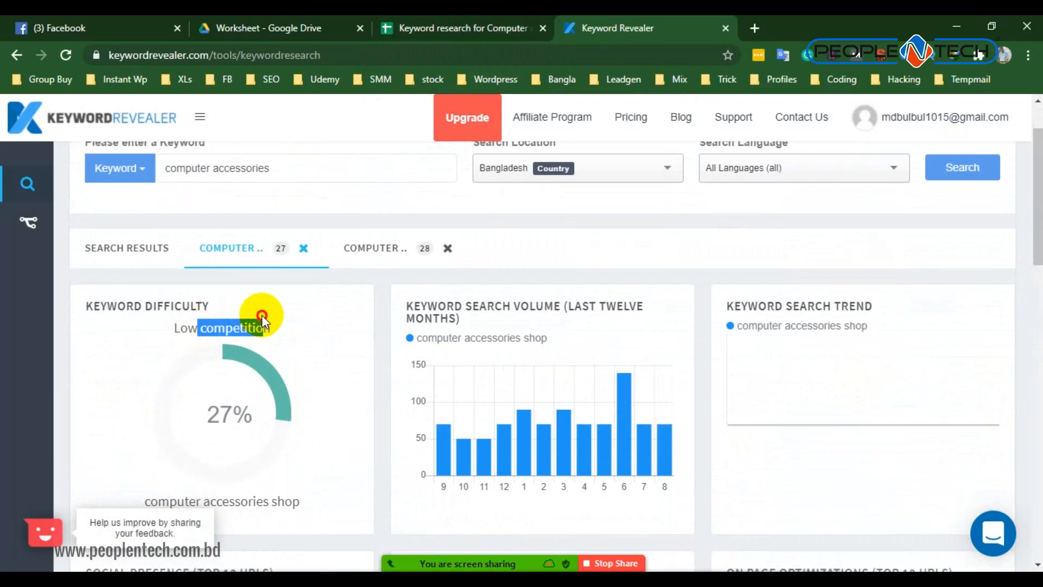
- Paste 0% into the keyword's Desc optimization and H1 optimization cells in the worksheet
{"action": "left_click", "coordinate": [434, 24]}
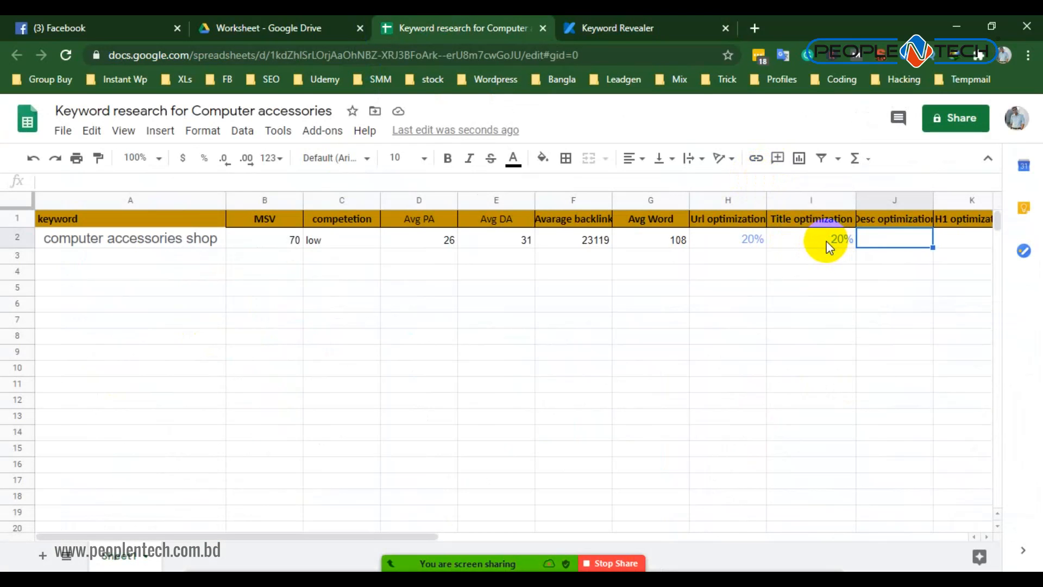
{"action": "type", "text": "0"}
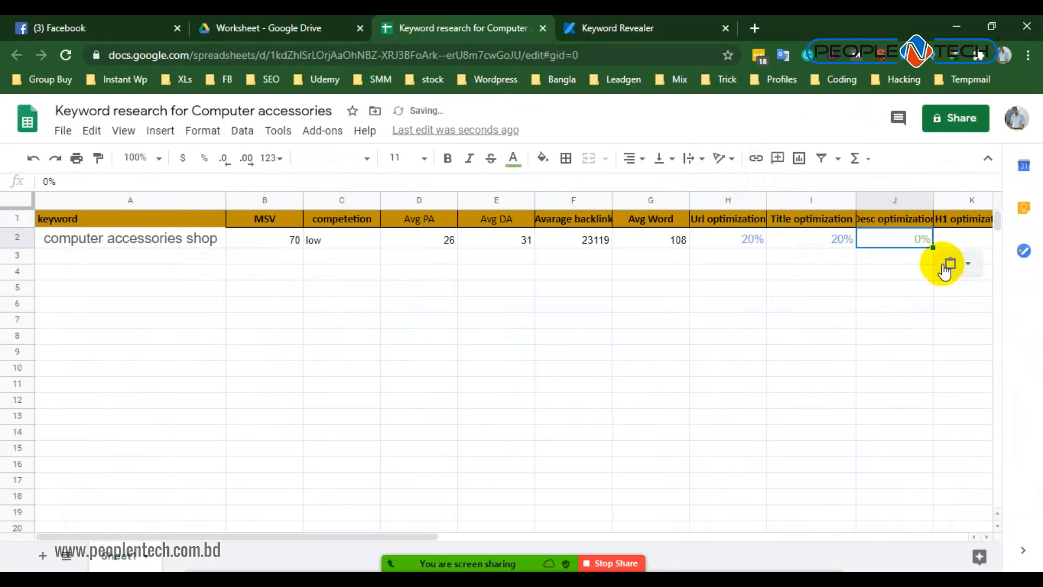
{"action": "left_click", "coordinate": [963, 238]}
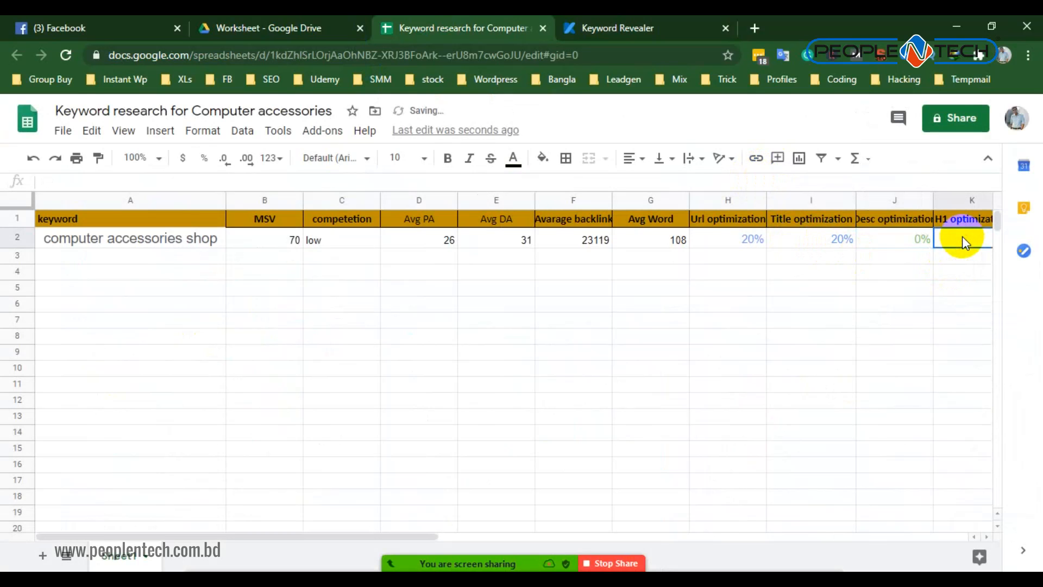
{"action": "type", "text": "0%"}
- Replace the keyword's Desc optimization value with the 20% copied from its Title optimization cell
{"action": "left_click", "coordinate": [915, 245]}
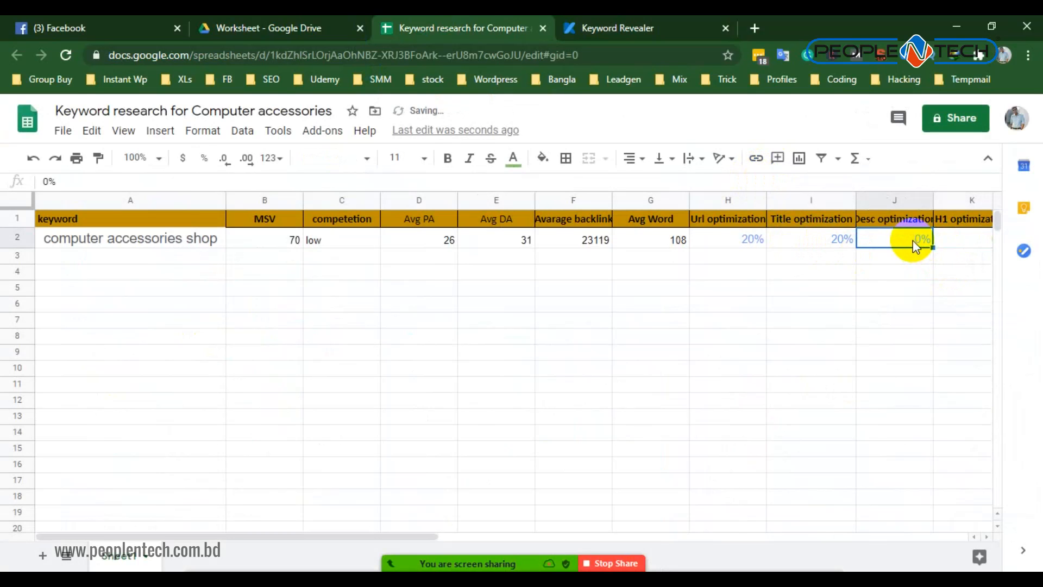
{"action": "left_click", "coordinate": [831, 239]}
{"action": "key", "text": "ctrl+c"}
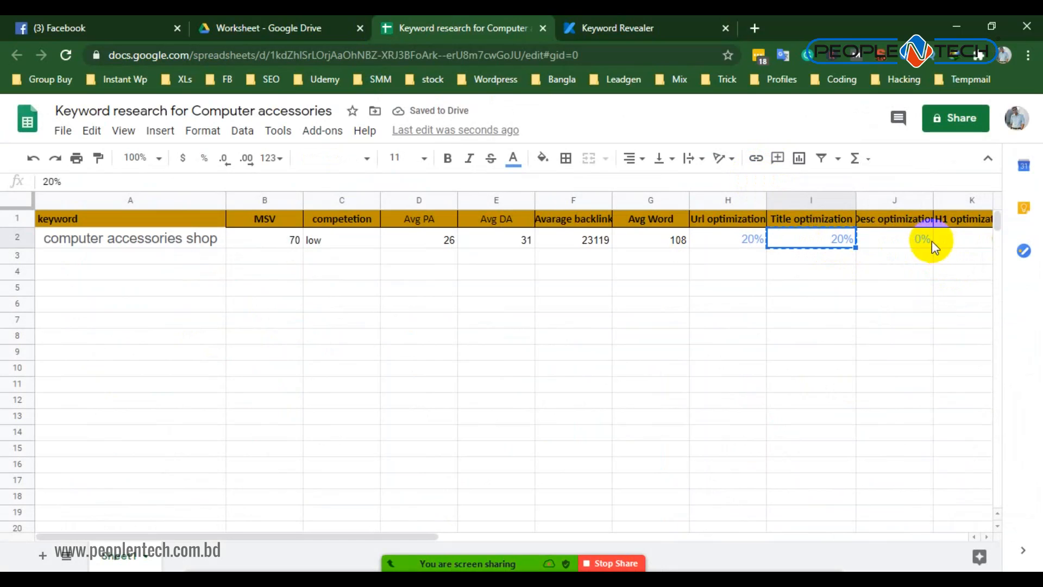
{"action": "left_click", "coordinate": [921, 240]}
{"action": "key", "text": "ctrl+v"}
{"action": "left_click", "coordinate": [908, 303]}
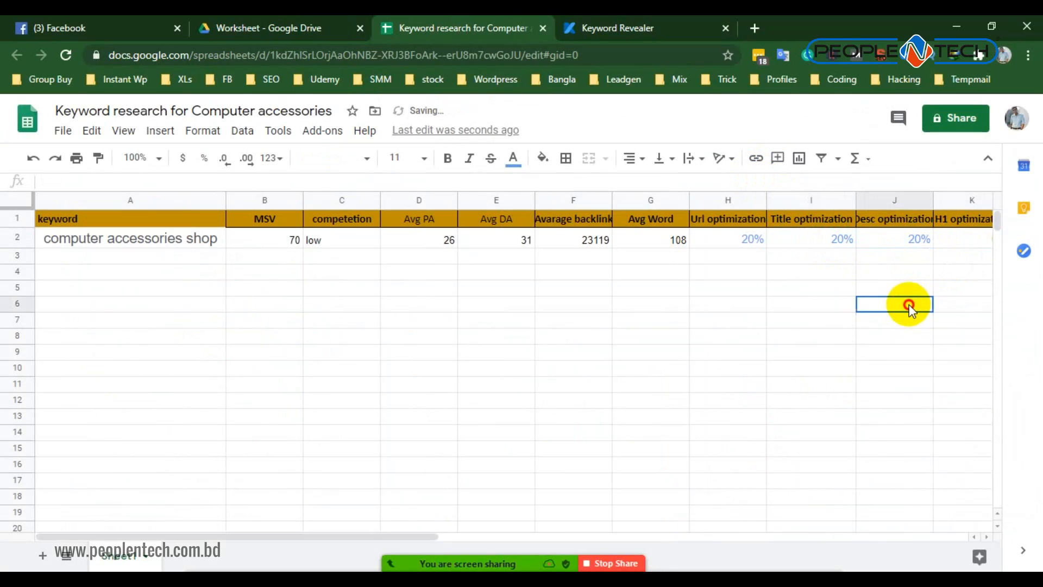
- Widen the Desc optimization column to fit its header and select the H1 optimization header
{"action": "left_click_drag", "start_coordinate": [227, 534], "coordinate": [457, 504]}
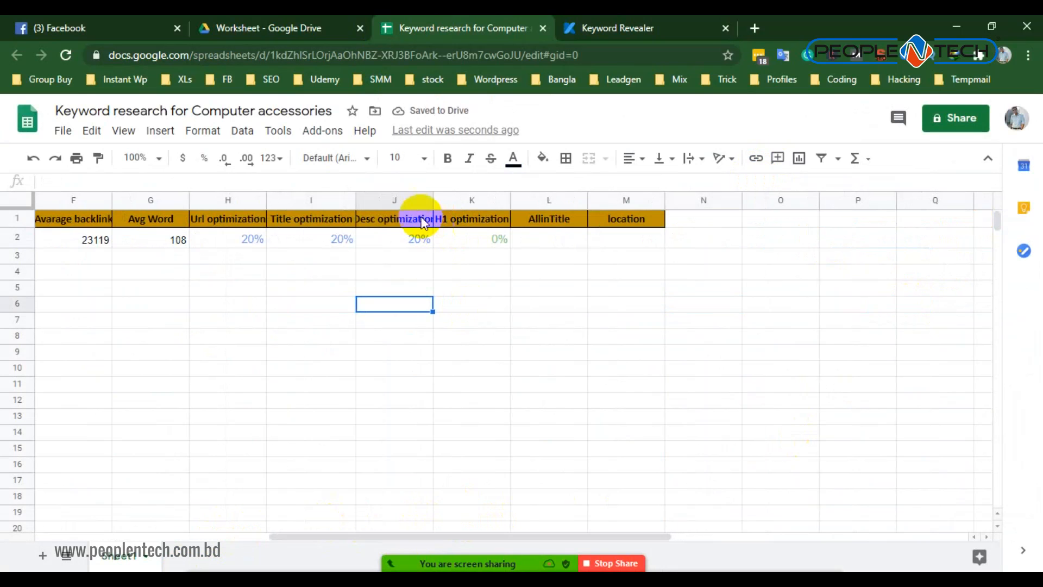
{"action": "left_click_drag", "start_coordinate": [433, 197], "coordinate": [443, 197]}
{"action": "left_click", "coordinate": [462, 338]}
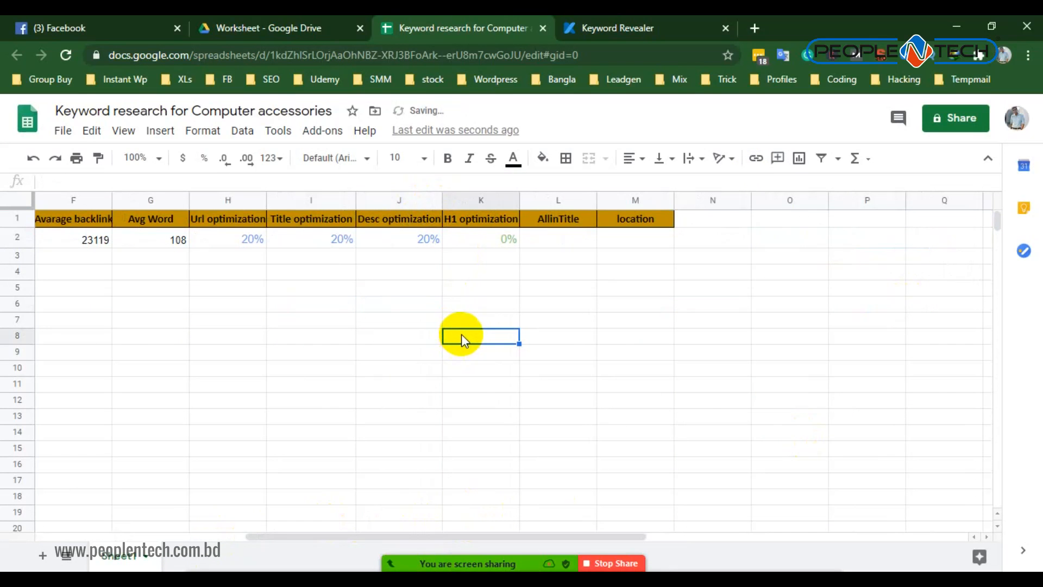
{"action": "left_click", "coordinate": [486, 219]}
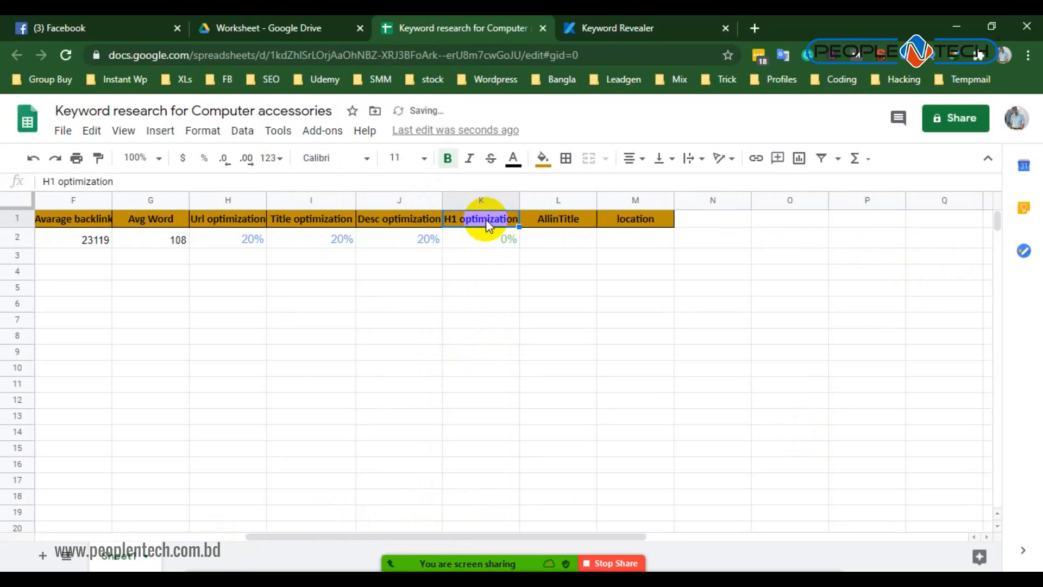
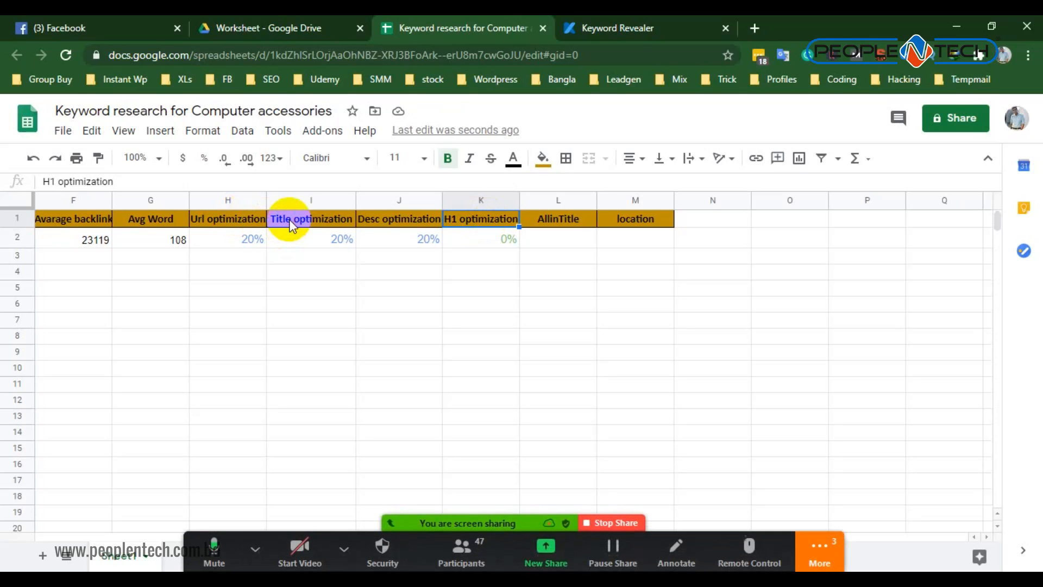
- Review the Url, Title, Desc and H1 percentages in Keyword Revealer's on-page optimizations for the computer accessories shop keyword
{"action": "left_click", "coordinate": [290, 224]}
{"action": "left_click", "coordinate": [470, 219]}
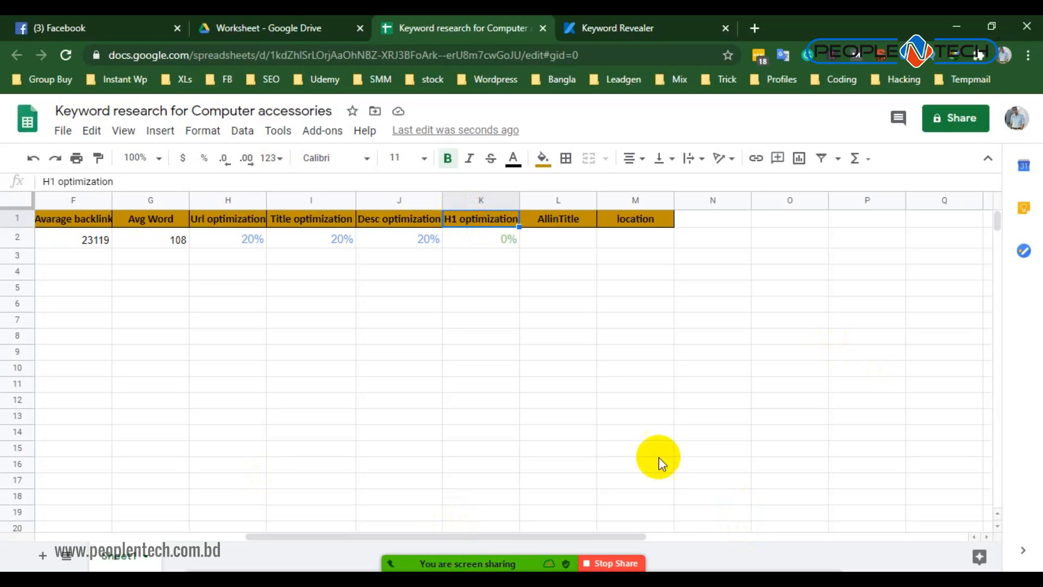
{"action": "left_click", "coordinate": [594, 30]}
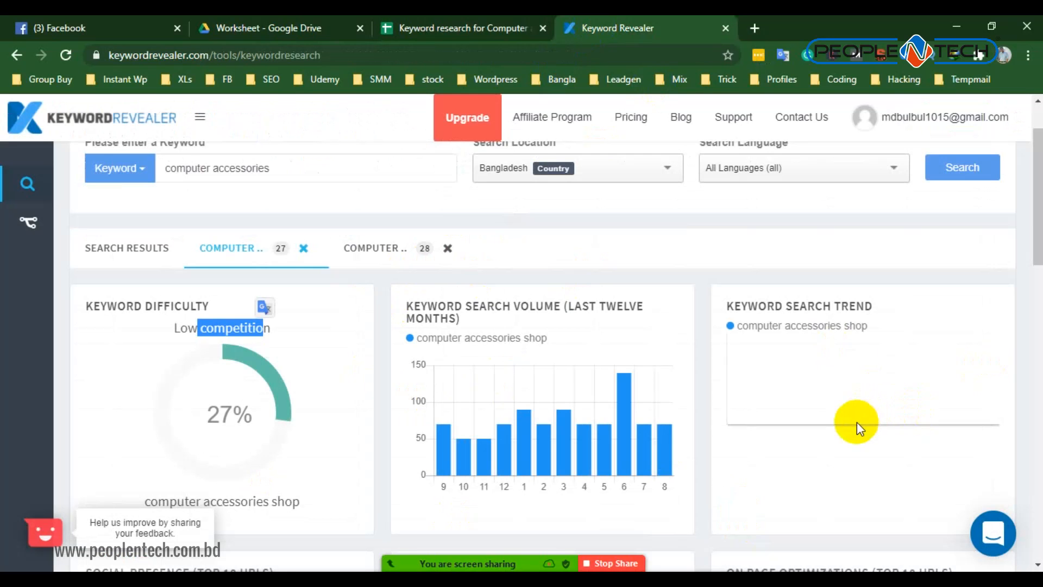
{"action": "scroll", "coordinate": [706, 382], "scroll_direction": "down", "scroll_amount": 5}
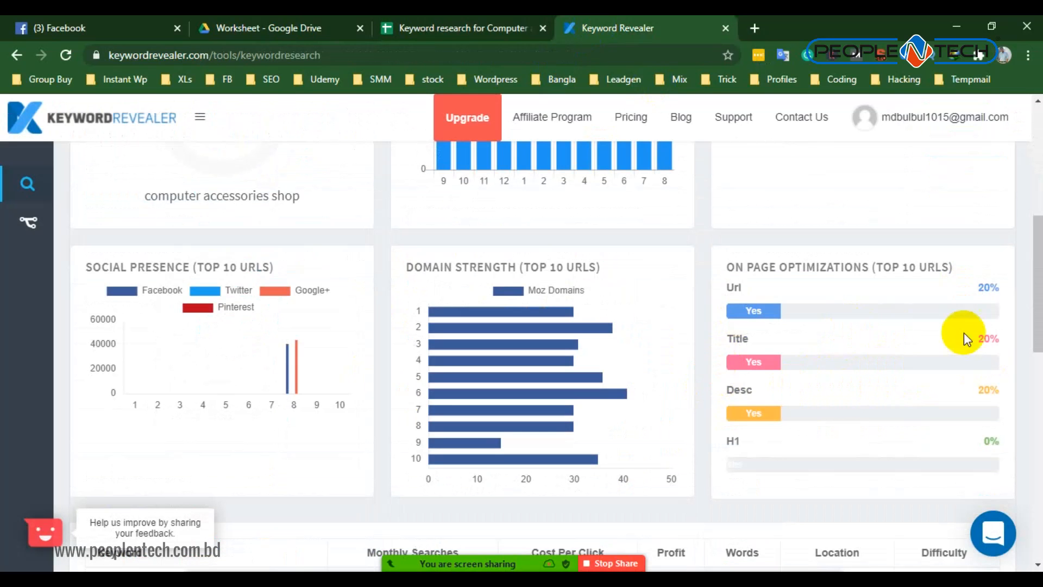
{"action": "left_click", "coordinate": [997, 290]}
{"action": "left_click_drag", "start_coordinate": [984, 338], "coordinate": [999, 338]}
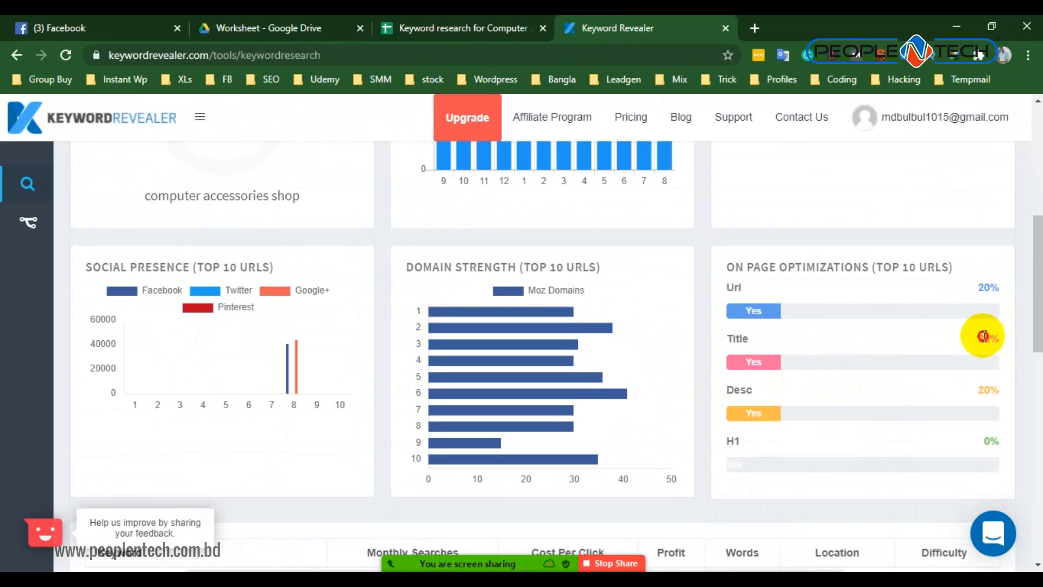
{"action": "left_click_drag", "start_coordinate": [983, 390], "coordinate": [1006, 394]}
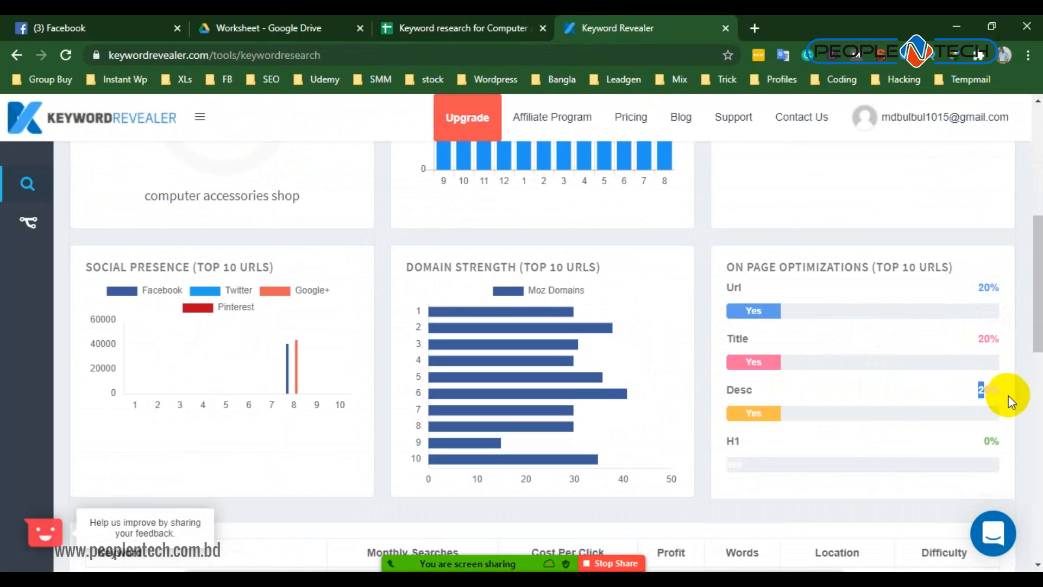
{"action": "left_click_drag", "start_coordinate": [985, 442], "coordinate": [998, 446]}
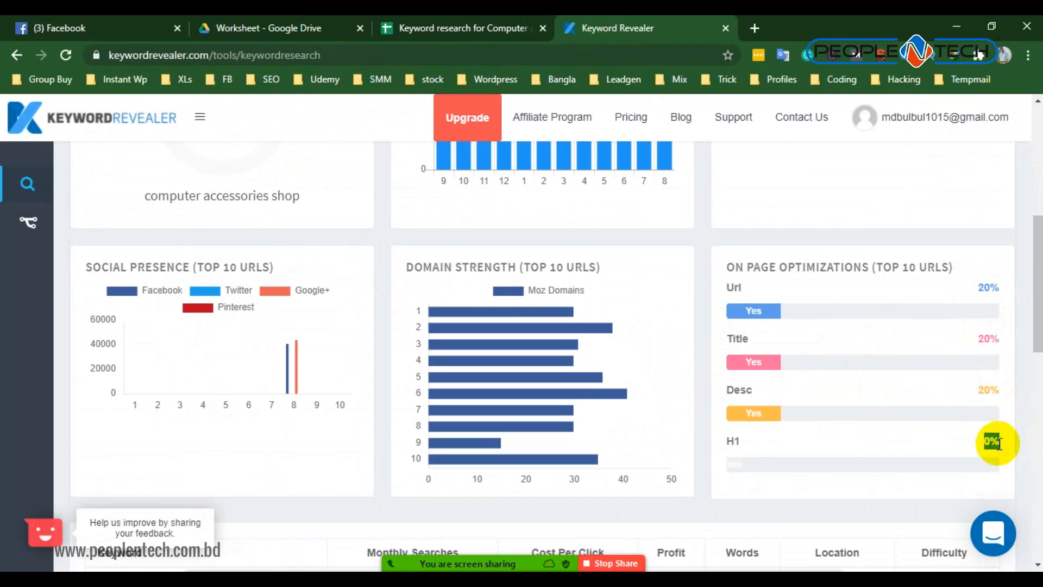
{"action": "left_click_drag", "start_coordinate": [726, 437], "coordinate": [740, 451]}
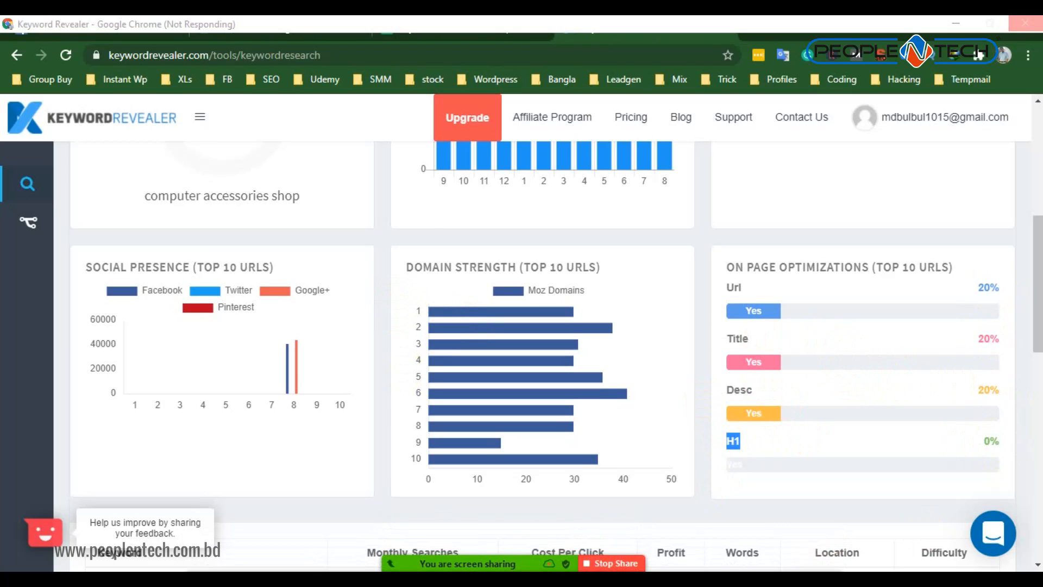
- Look over the keyword's monthly searches and average metrics, and return to the worksheet's AllinTitle header in Google Sheets
{"action": "scroll", "coordinate": [624, 366], "scroll_direction": "down", "scroll_amount": 3}
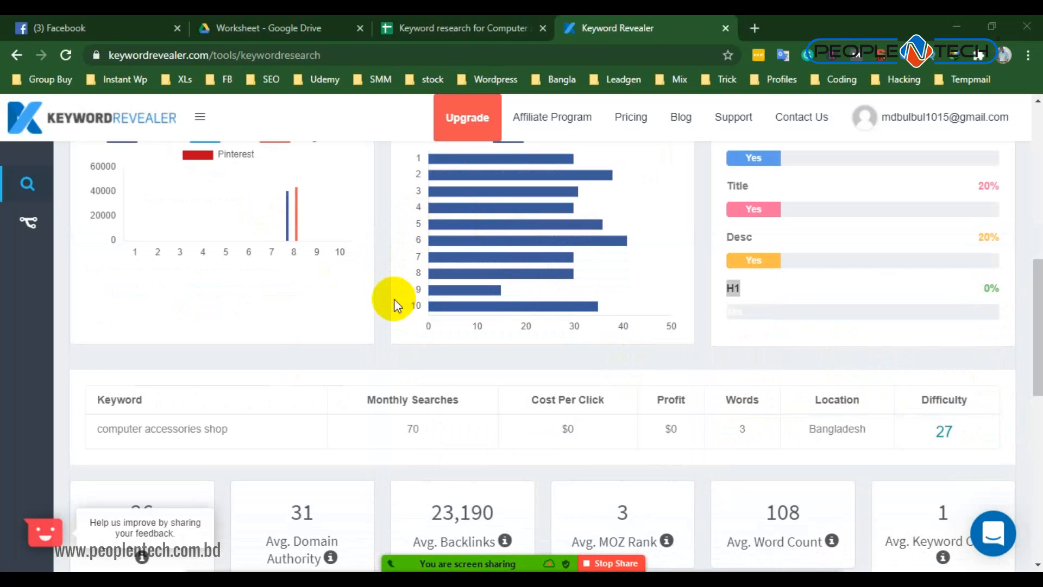
{"action": "scroll", "coordinate": [393, 303], "scroll_direction": "down", "scroll_amount": 7}
{"action": "scroll", "coordinate": [393, 305], "scroll_direction": "up", "scroll_amount": 5}
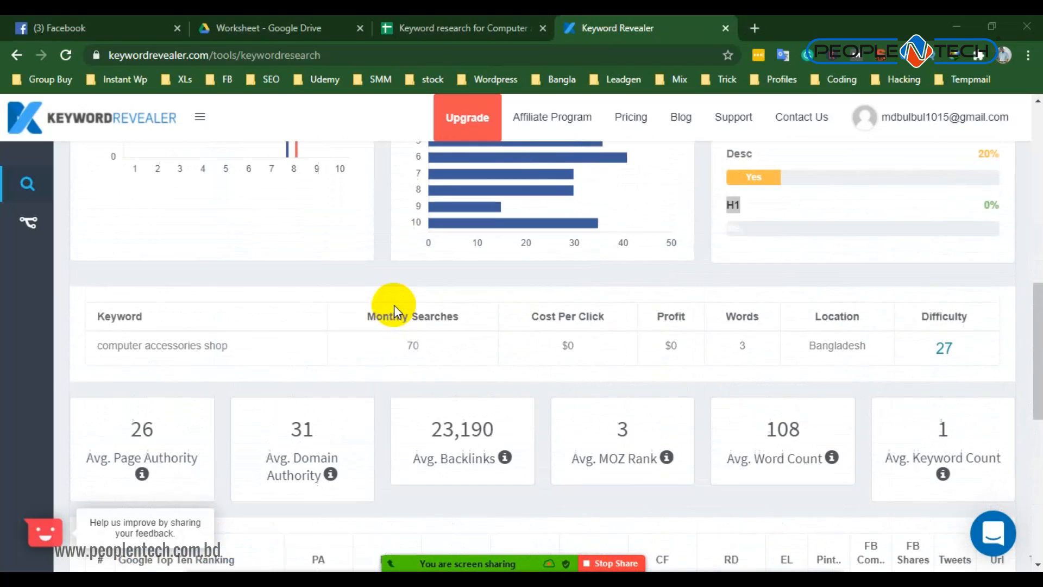
{"action": "scroll", "coordinate": [377, 250], "scroll_direction": "down", "scroll_amount": 2}
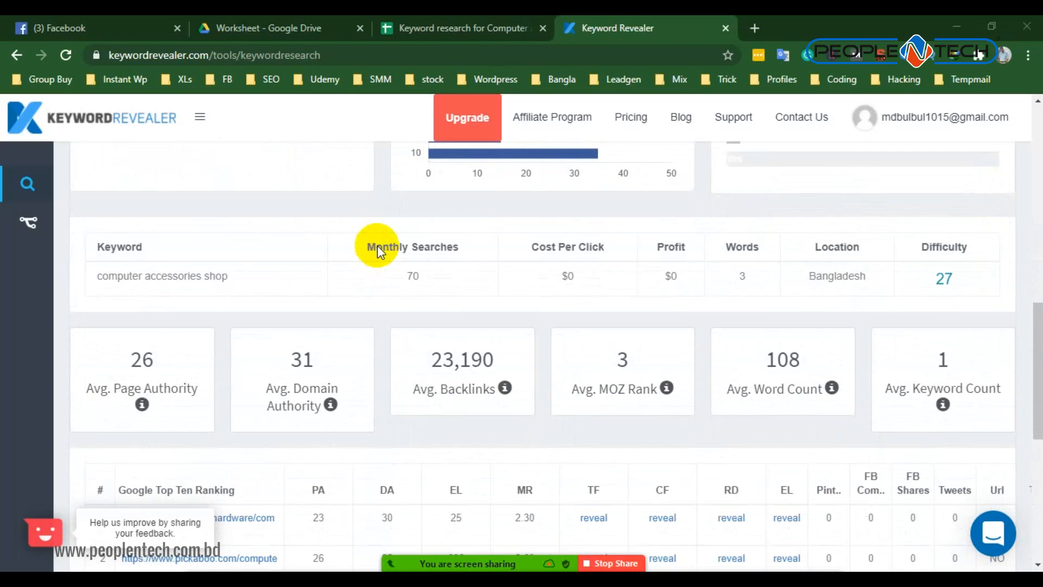
{"action": "left_click", "coordinate": [471, 27]}
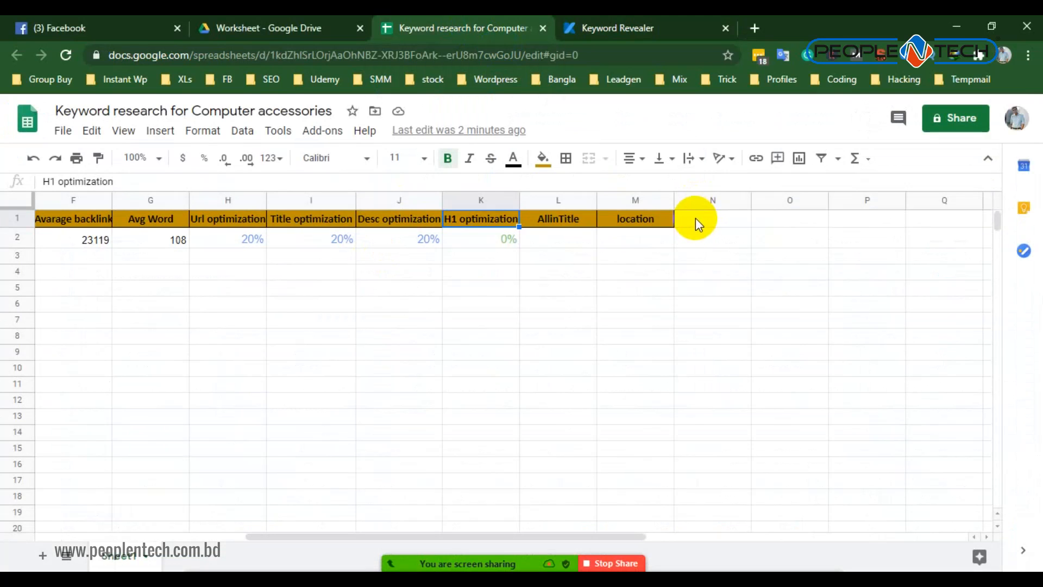
{"action": "left_click", "coordinate": [557, 222]}
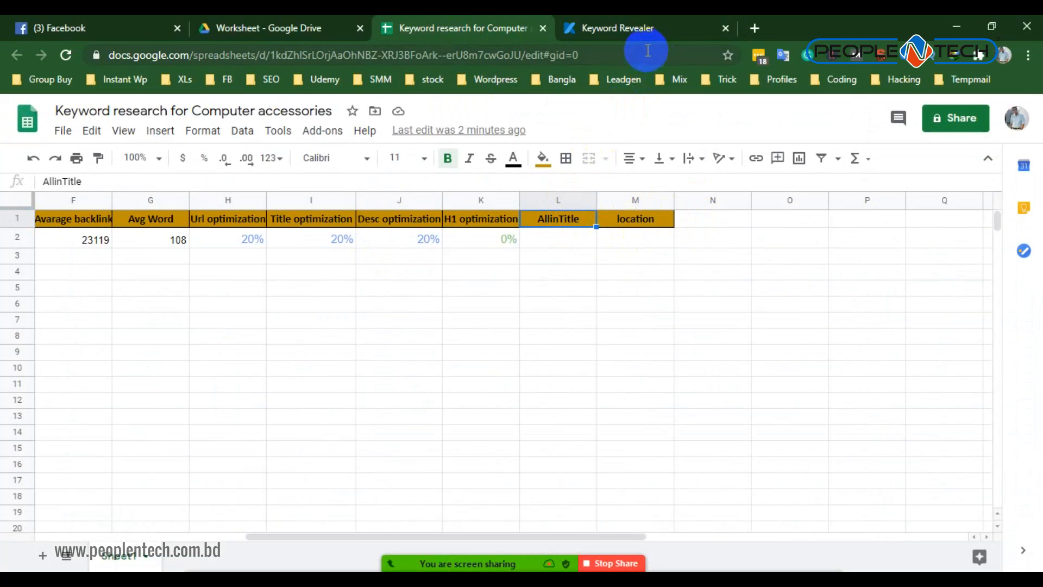
- Copy the keyword "computer accessories shop" from its summary table in Keyword Revealer
{"action": "key", "text": "ctrl+Tab"}
{"action": "scroll", "coordinate": [135, 228], "scroll_direction": "up", "scroll_amount": 8}
{"action": "scroll", "coordinate": [227, 393], "scroll_direction": "down", "scroll_amount": 1}
{"action": "left_click_drag", "start_coordinate": [231, 321], "coordinate": [108, 316]}
{"action": "right_click", "coordinate": [109, 316]}
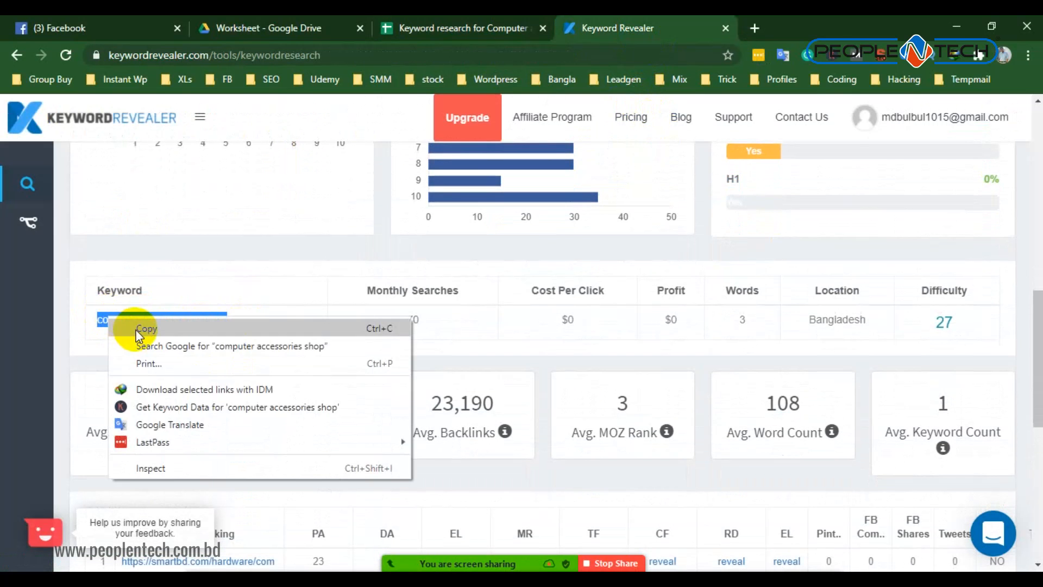
{"action": "left_click", "coordinate": [139, 329]}
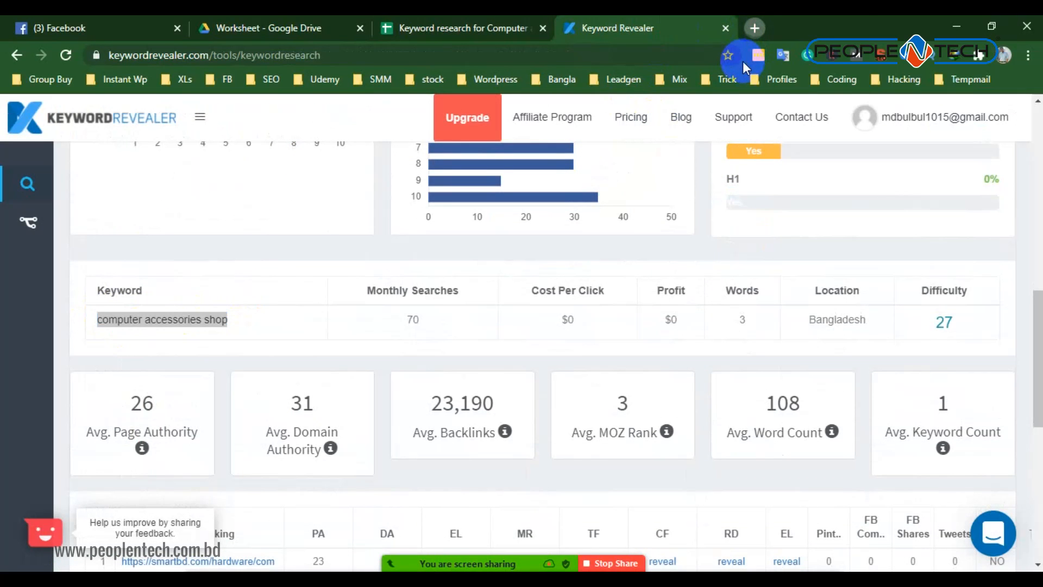
- Search Google in a new browser tab for "allintitle:computer accessories shop"
{"action": "key", "text": "ctrl+t"}
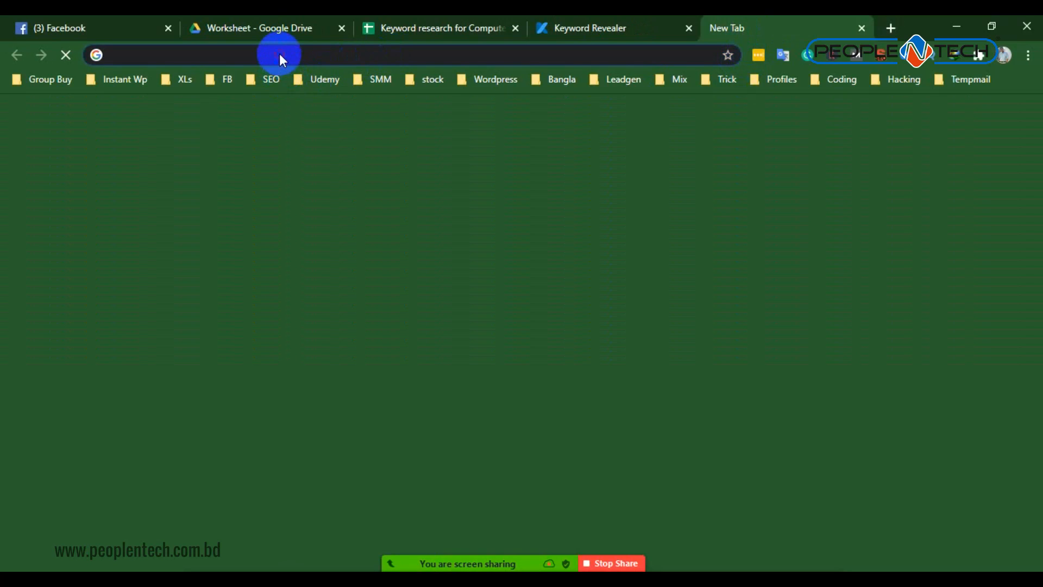
{"action": "type", "text": "allintitle"}
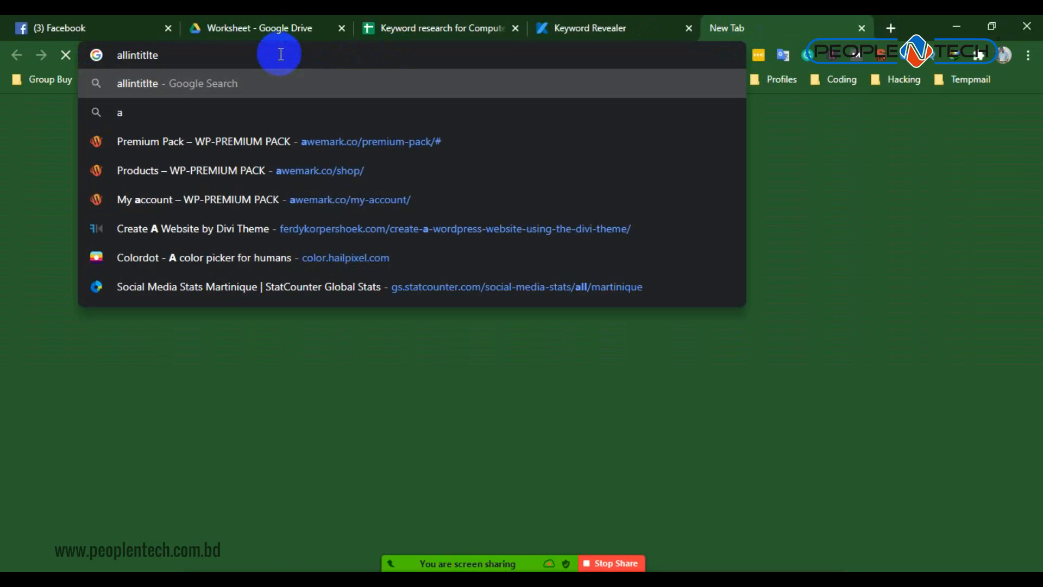
{"action": "key", "text": "BackSpace"}
{"action": "key", "text": "BackSpace"}
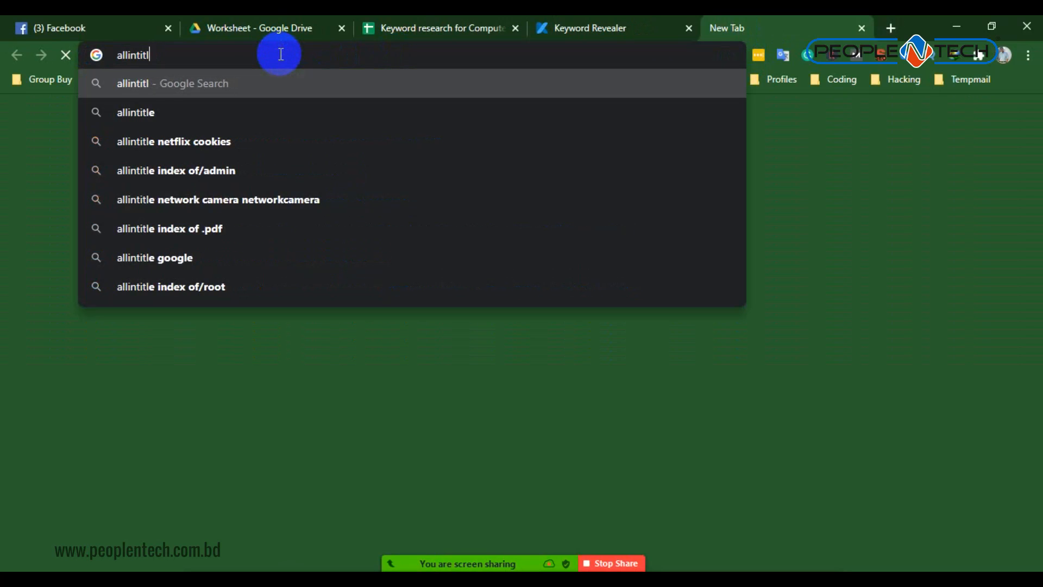
{"action": "type", "text": "e"}
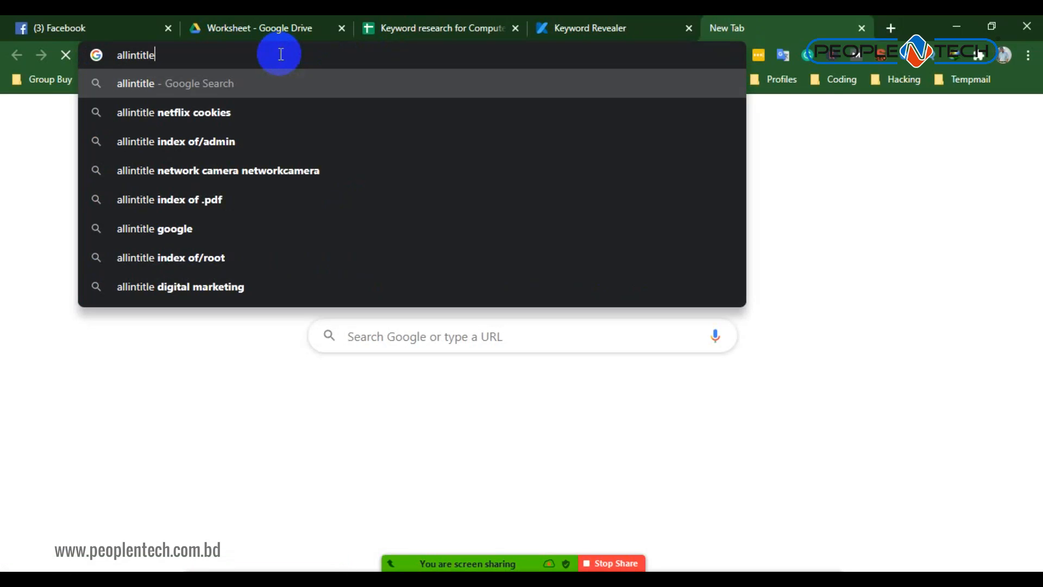
{"action": "type", "text": ":"}
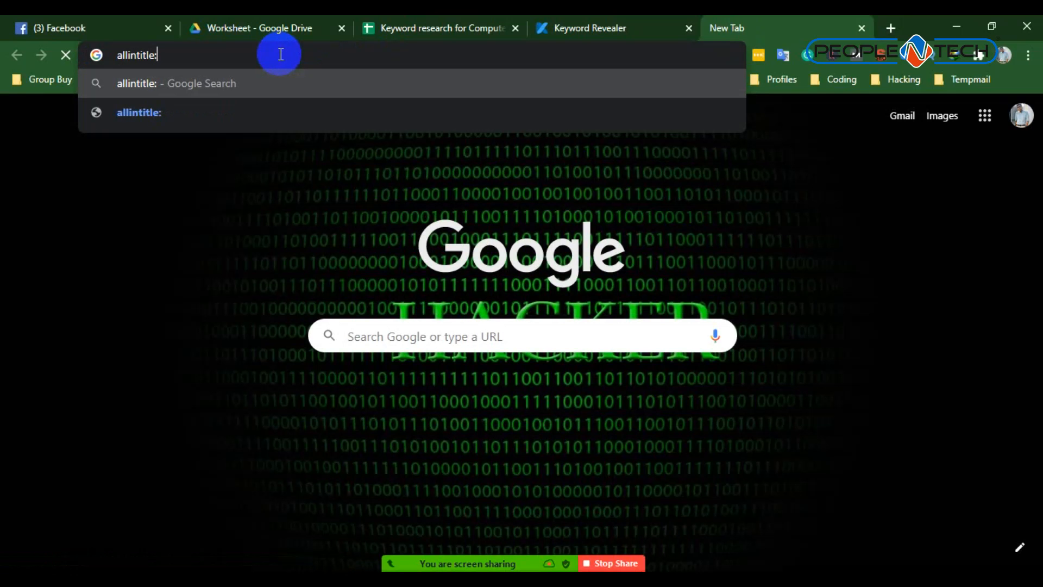
{"action": "key", "text": "ctrl+v"}
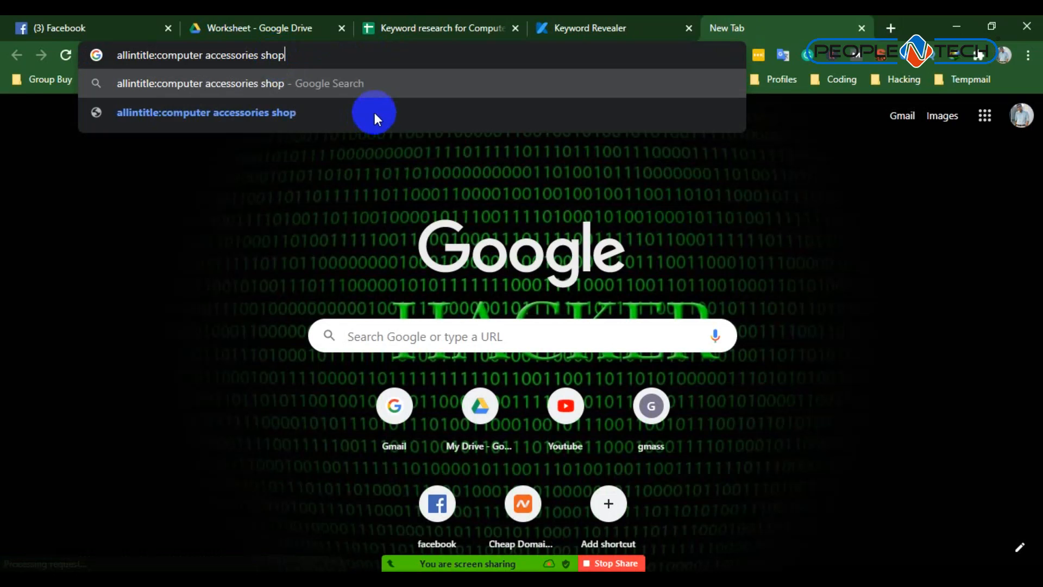
{"action": "key", "text": "Return"}
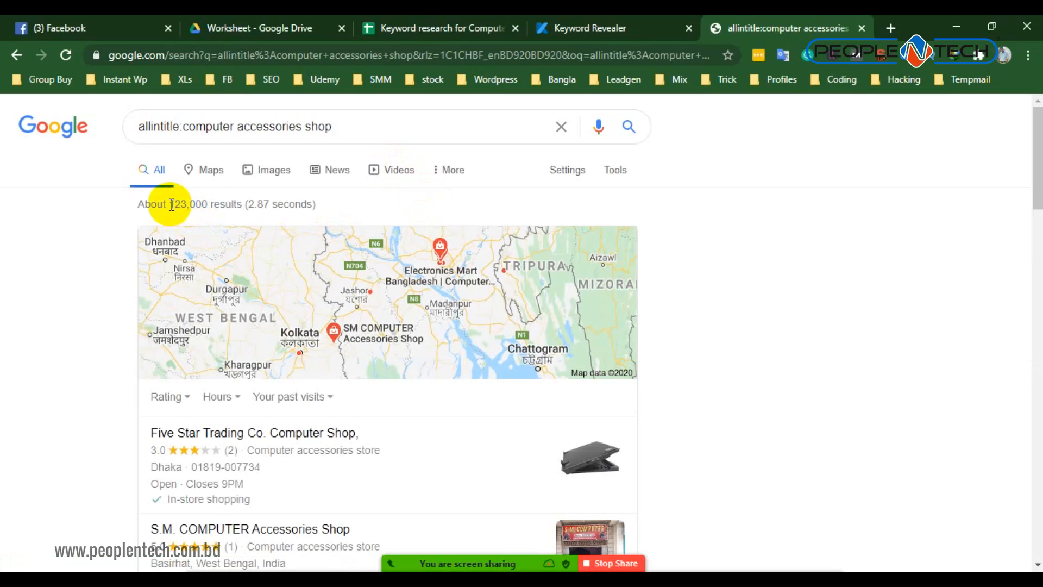
- Examine the allintitle search's result count and the keyword's use in the titles of the listed pages
{"action": "double_click", "coordinate": [205, 205]}
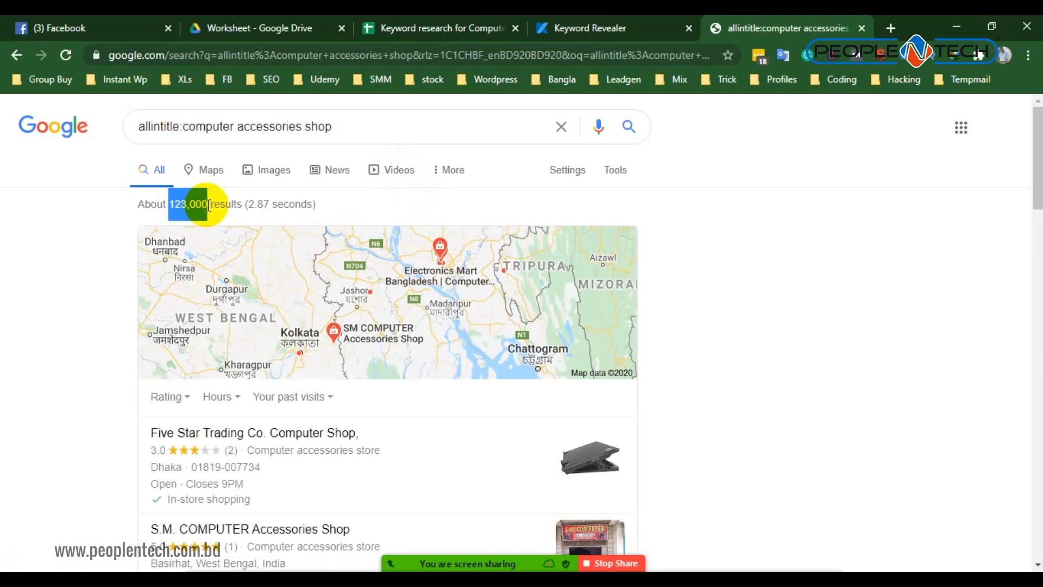
{"action": "scroll", "coordinate": [208, 217], "scroll_direction": "down", "scroll_amount": 5}
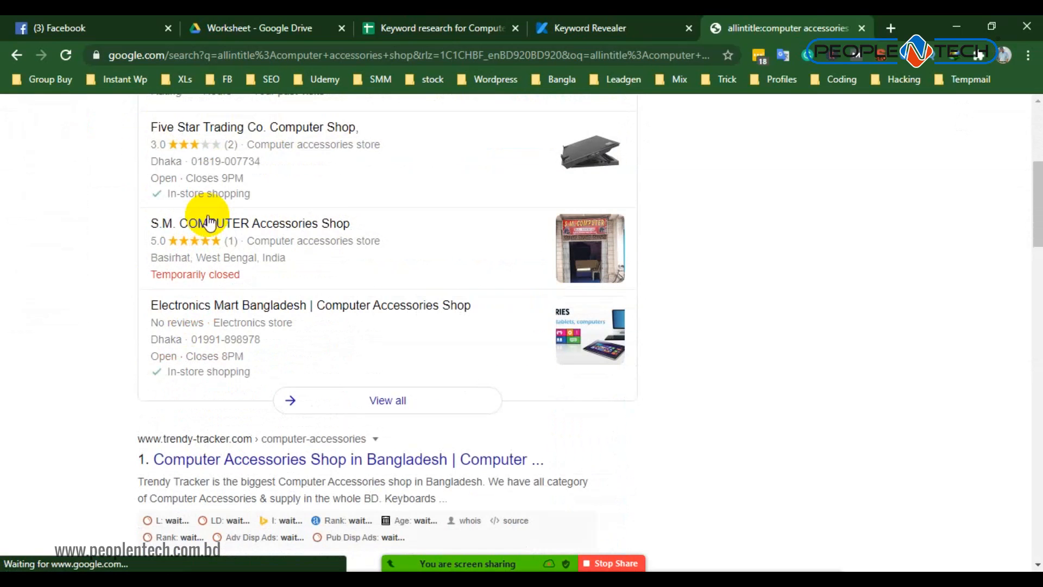
{"action": "scroll", "coordinate": [163, 135], "scroll_direction": "up", "scroll_amount": 5}
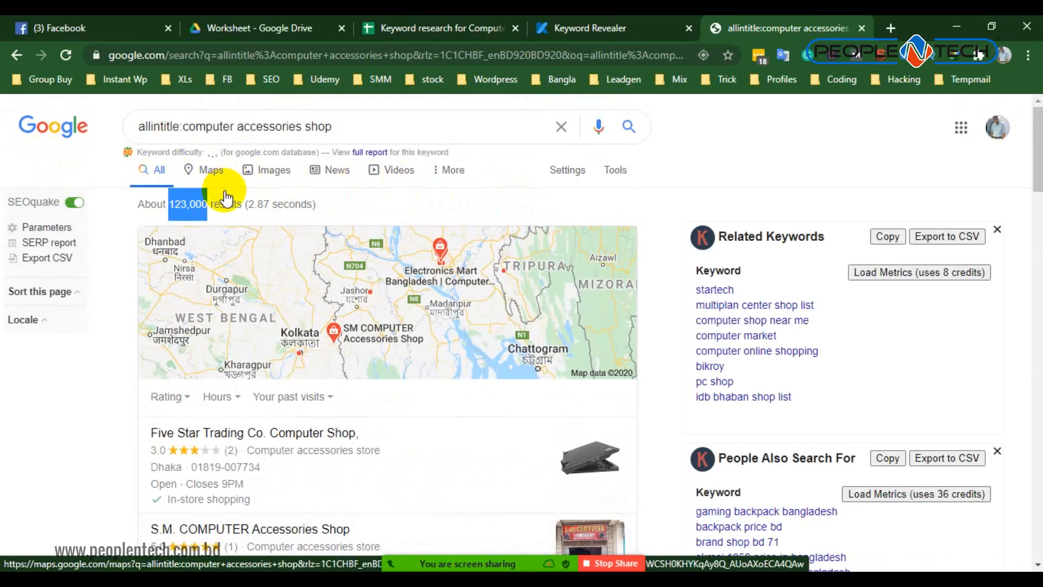
{"action": "scroll", "coordinate": [225, 199], "scroll_direction": "down", "scroll_amount": 15}
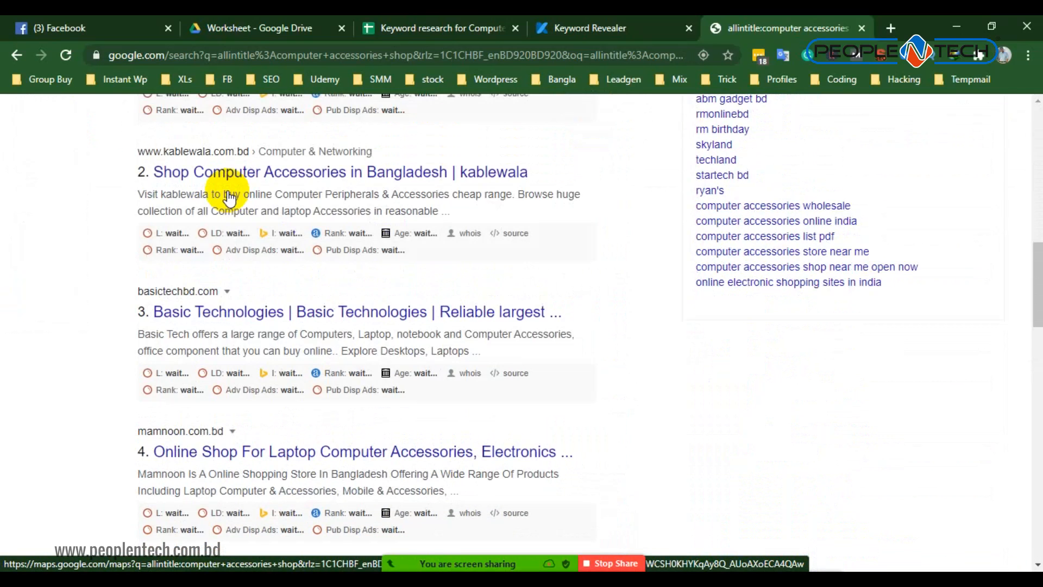
{"action": "scroll", "coordinate": [228, 199], "scroll_direction": "up", "scroll_amount": 15}
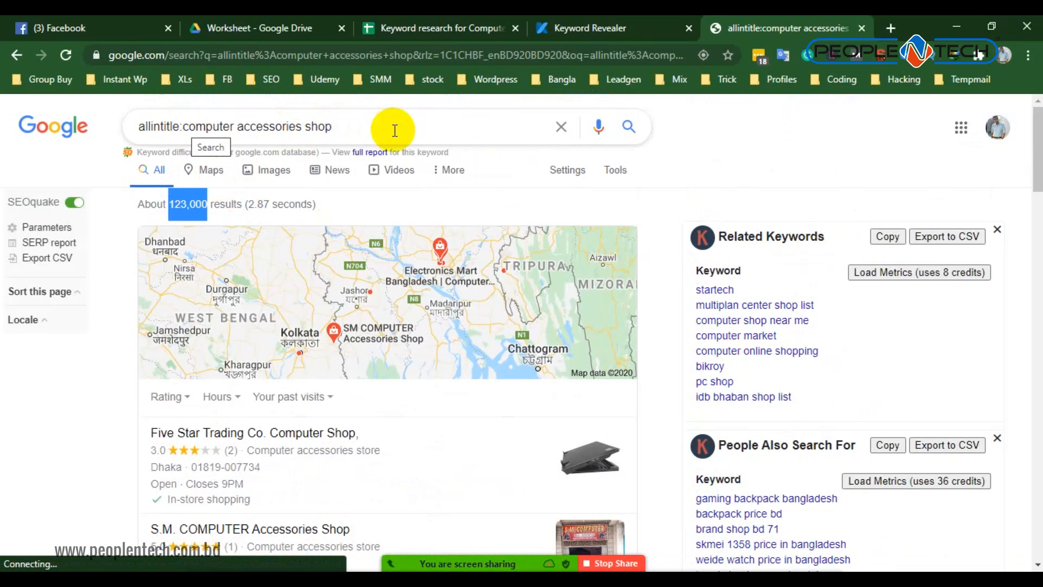
{"action": "left_click", "coordinate": [336, 128]}
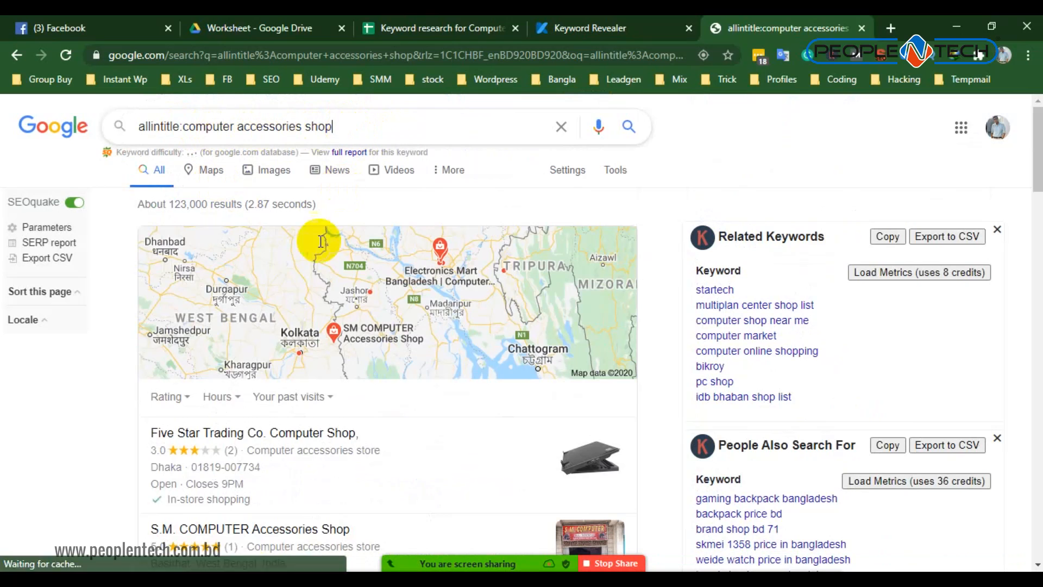
{"action": "scroll", "coordinate": [402, 418], "scroll_direction": "down", "scroll_amount": 5}
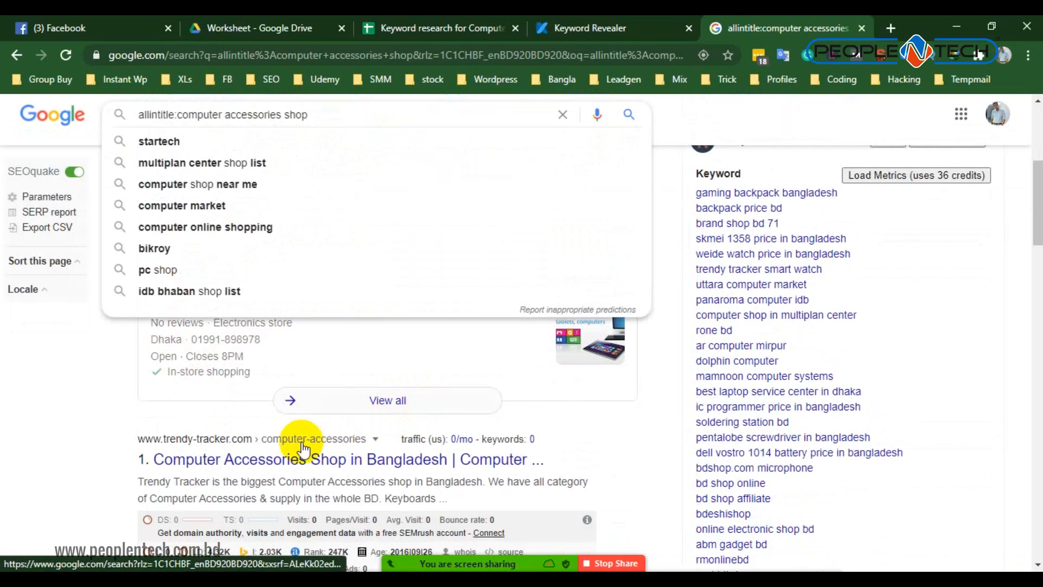
{"action": "left_click", "coordinate": [351, 462]}
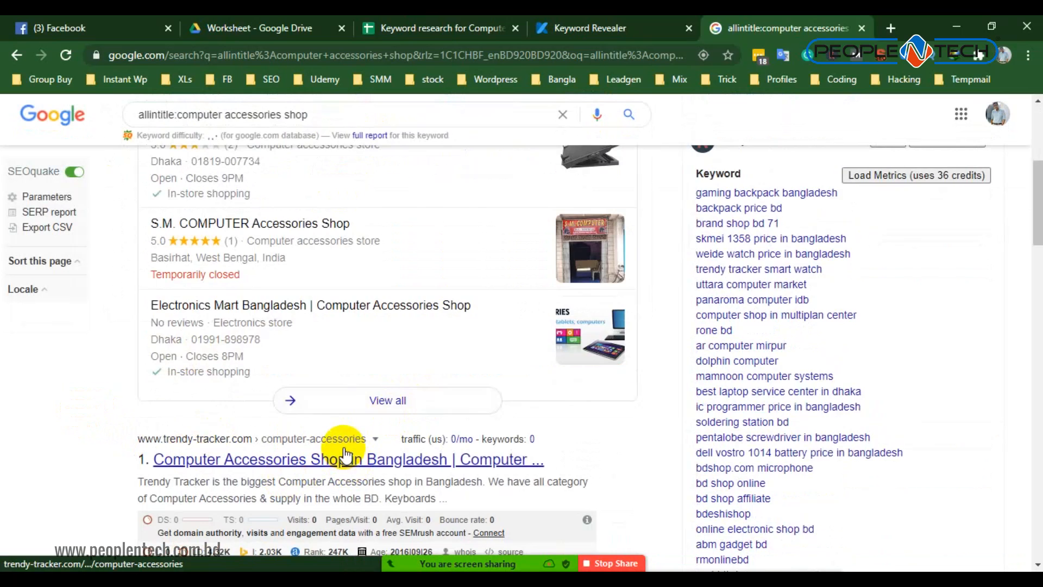
- Admit the participant from the Zoom waiting room to the meeting
{"action": "scroll", "coordinate": [342, 451], "scroll_direction": "up", "scroll_amount": 1}
{"action": "scroll", "coordinate": [344, 442], "scroll_direction": "up", "scroll_amount": 3}
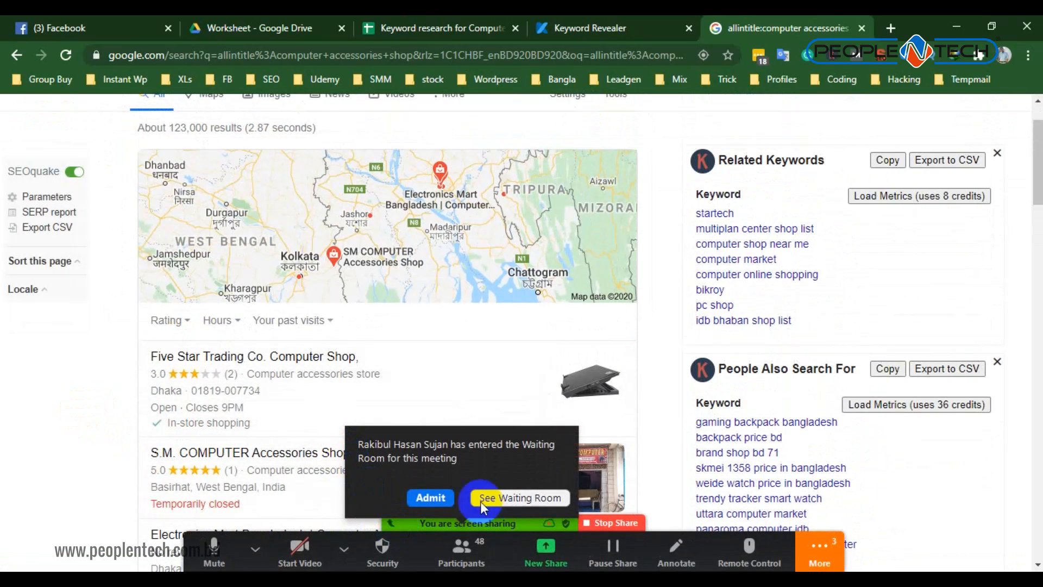
{"action": "left_click", "coordinate": [434, 498]}
{"action": "scroll", "coordinate": [478, 411], "scroll_direction": "up", "scroll_amount": 1}
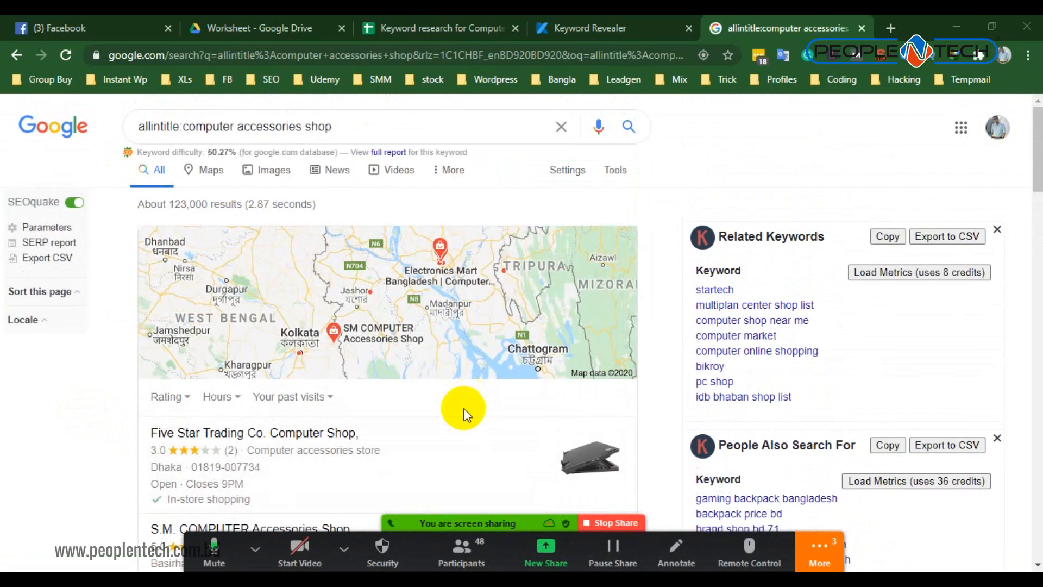
- Record 123k as the AllinTitle value for "computer accessories shop" in row 2 of the keyword research spreadsheet
{"action": "left_click_drag", "start_coordinate": [333, 124], "coordinate": [74, 112]}
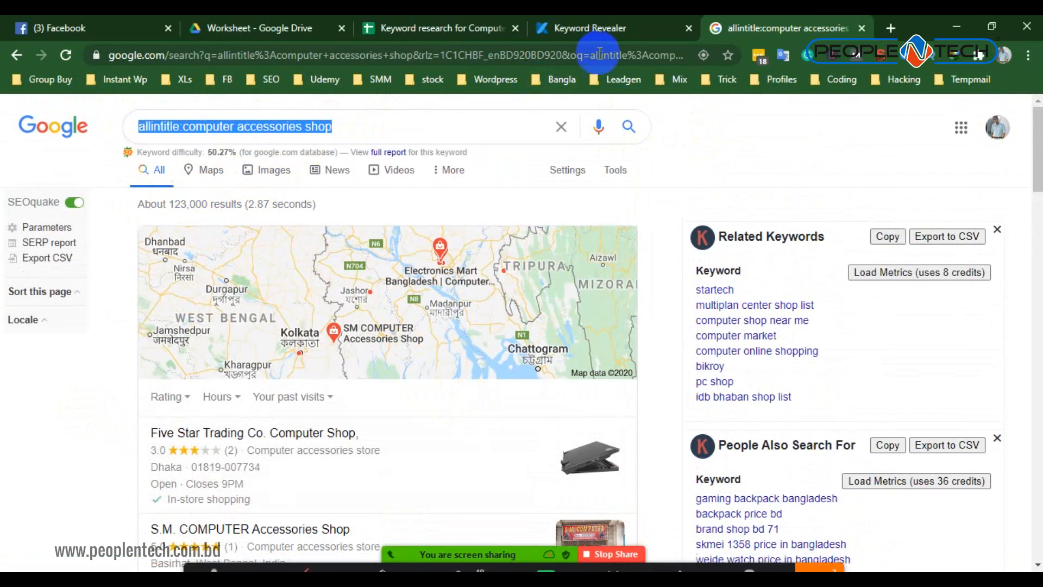
{"action": "left_click", "coordinate": [416, 25]}
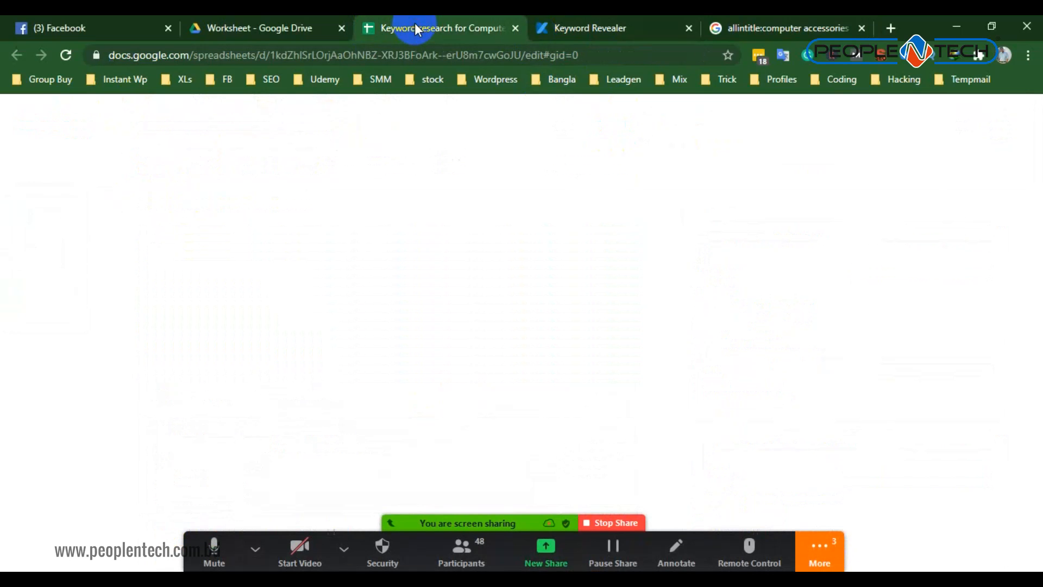
{"action": "left_click", "coordinate": [551, 245]}
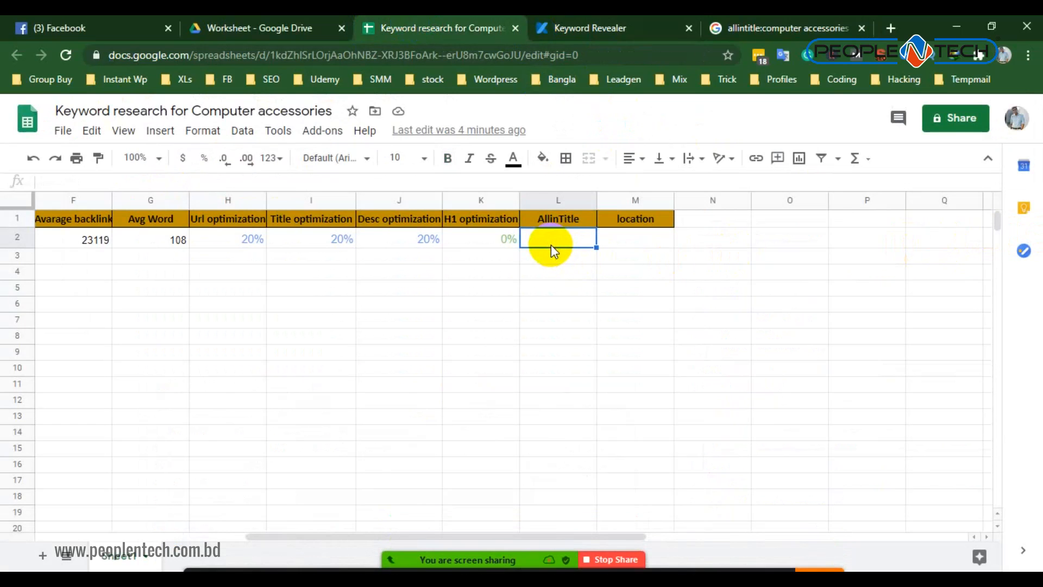
{"action": "type", "text": "123k"}
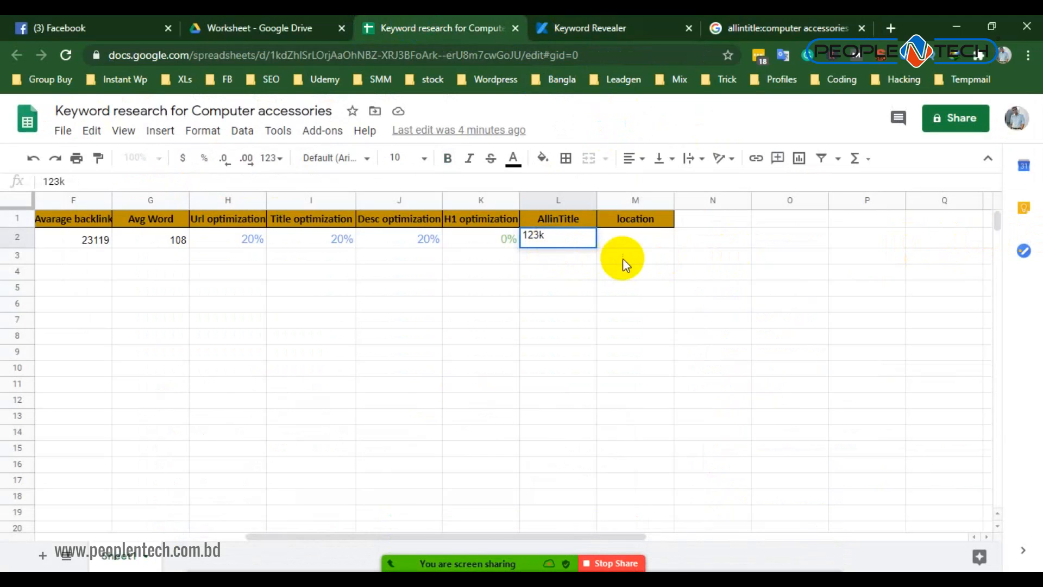
- Enter Bangladesh as the location for "computer accessories shop" in the keyword research spreadsheet
{"action": "left_click", "coordinate": [641, 240]}
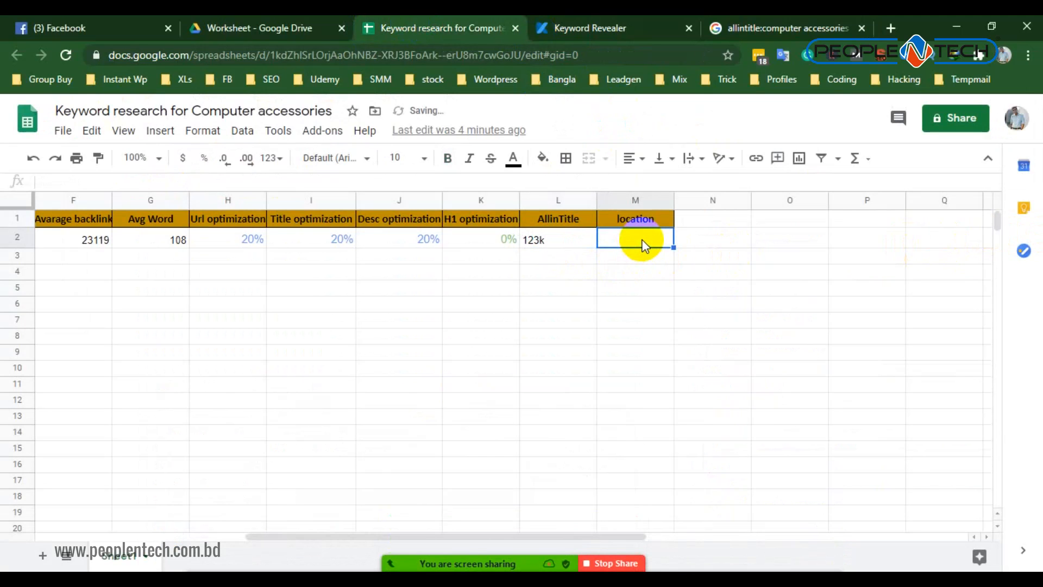
{"action": "type", "text": "BN"}
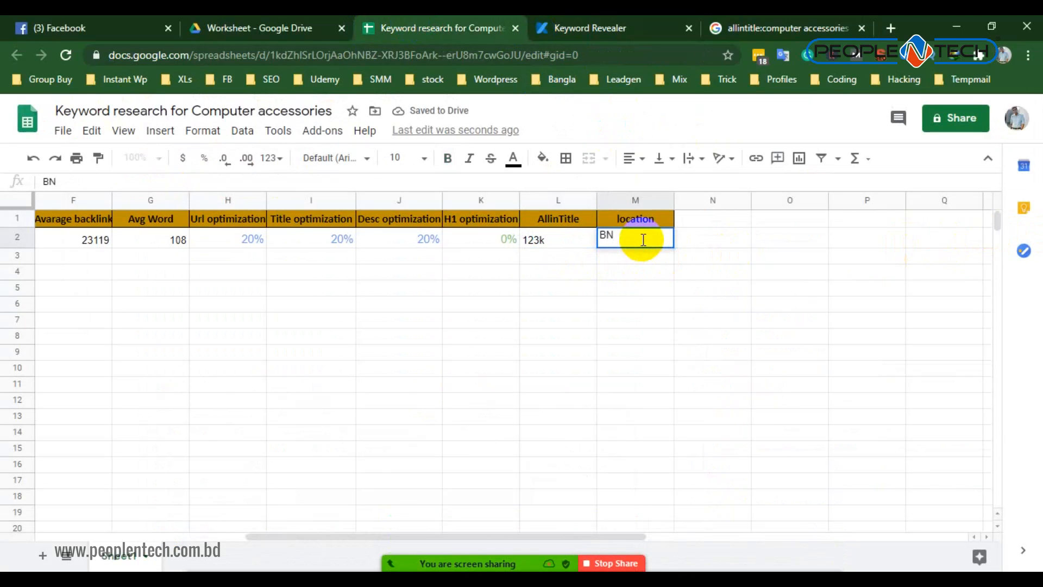
{"action": "key", "text": "BackSpace"}
{"action": "type", "text": "angladesh"}
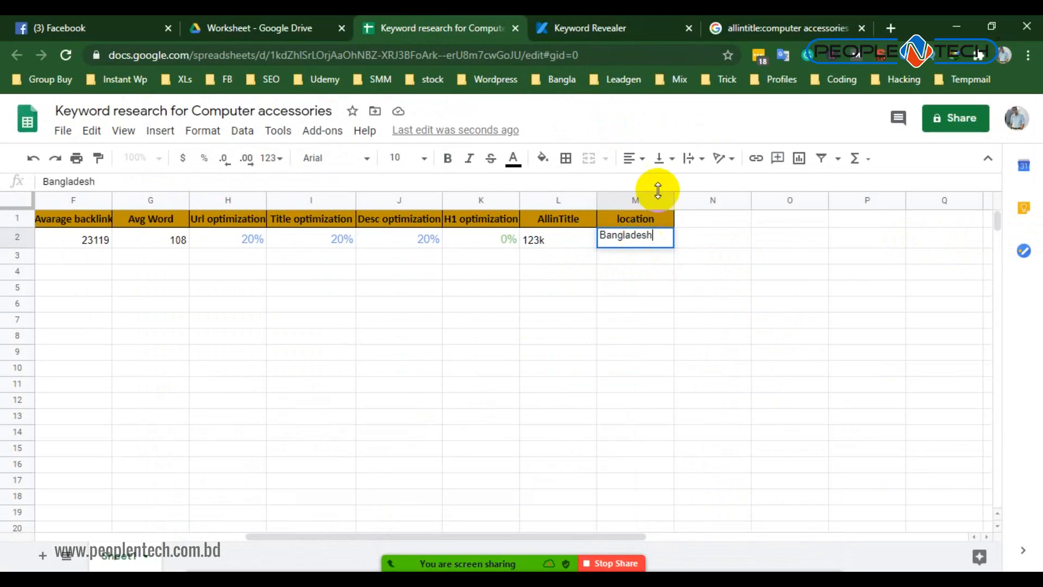
{"action": "left_click_drag", "start_coordinate": [400, 538], "coordinate": [110, 526]}
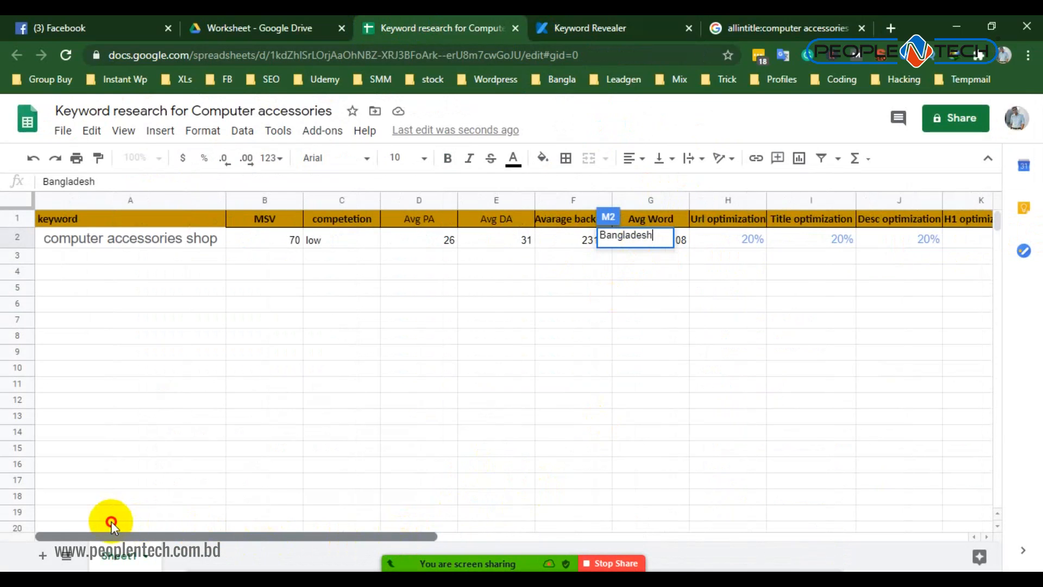
{"action": "left_click", "coordinate": [495, 325]}
{"action": "left_click", "coordinate": [413, 338]}
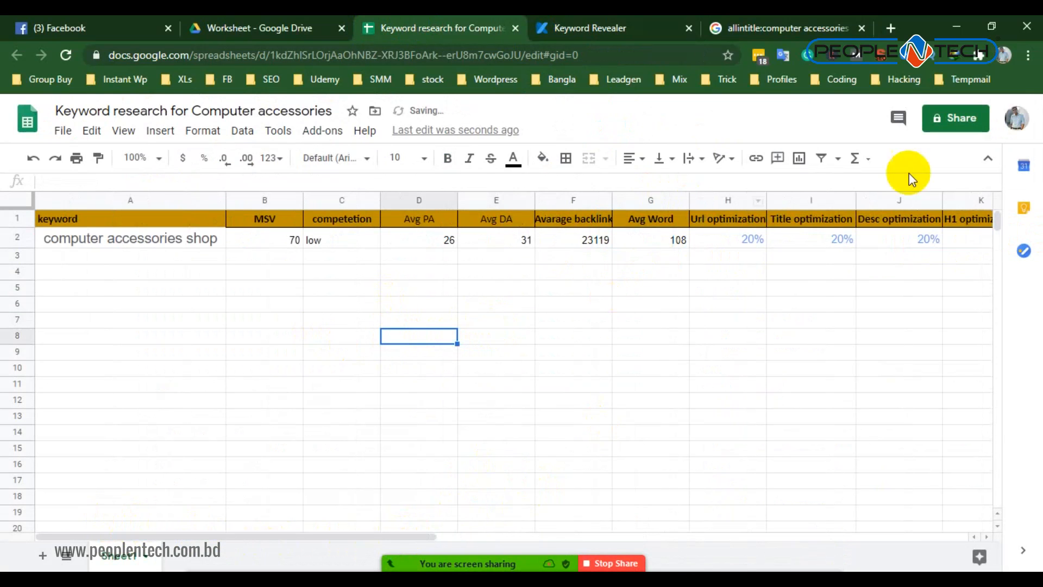
- Share the spreadsheet with anyone with the link as Editor, and admit the participant waiting to join the Zoom meeting
{"action": "left_click", "coordinate": [955, 124]}
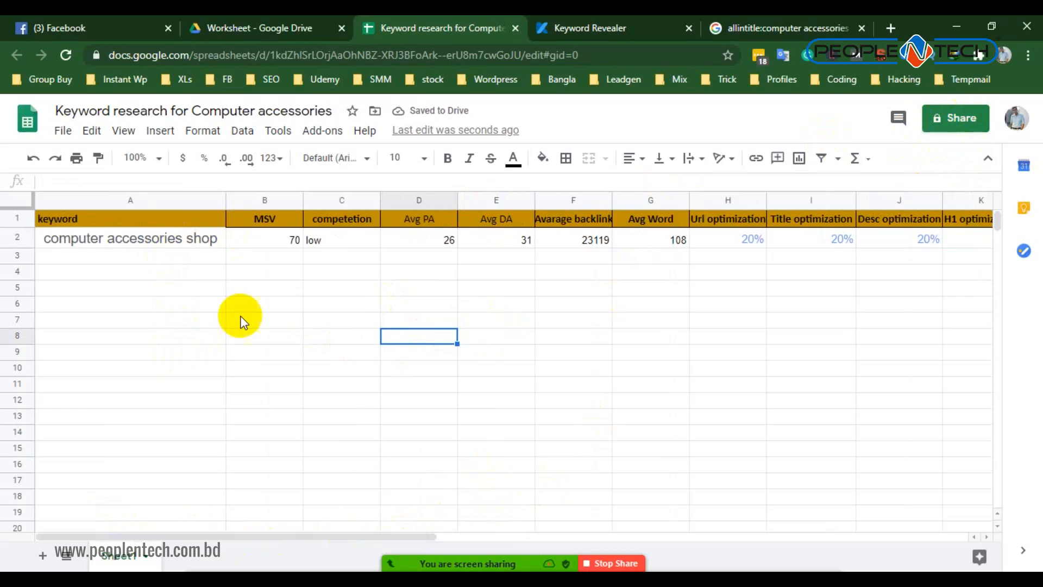
{"action": "left_click", "coordinate": [955, 118]}
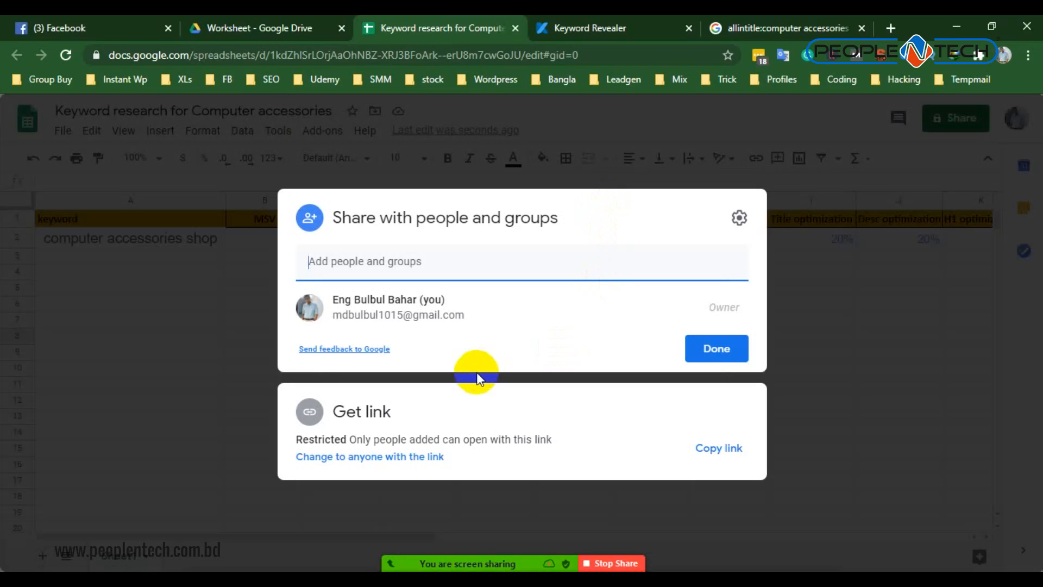
{"action": "left_click", "coordinate": [367, 455]}
{"action": "left_click", "coordinate": [431, 497]}
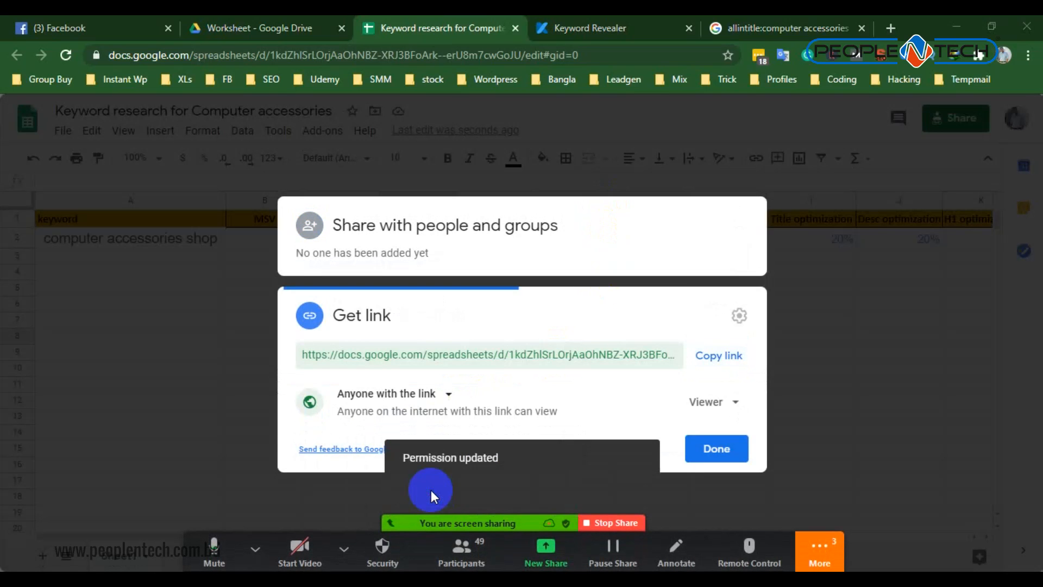
{"action": "left_click", "coordinate": [708, 405]}
{"action": "left_click", "coordinate": [737, 513]}
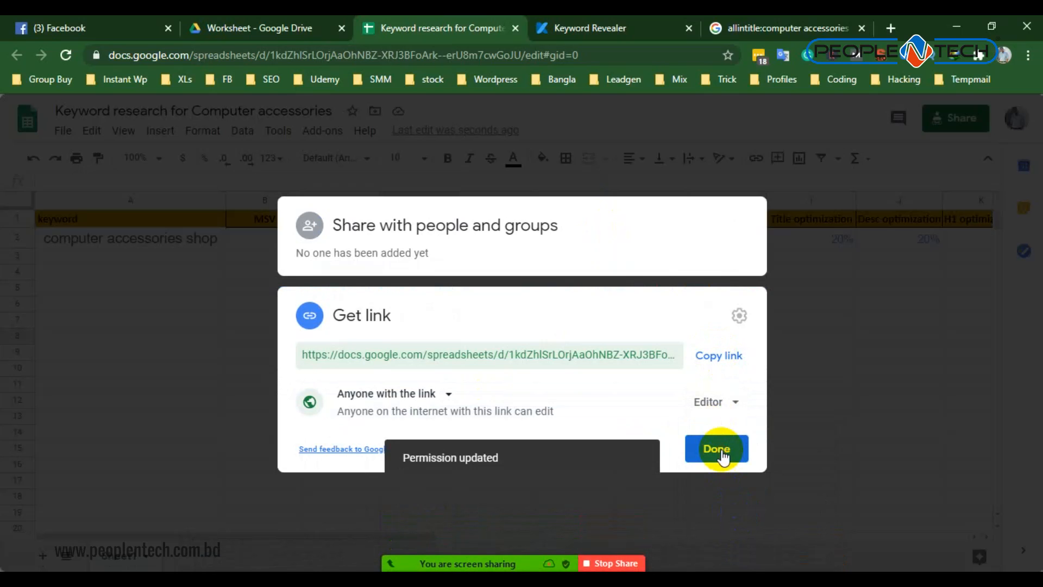
{"action": "left_click", "coordinate": [722, 451]}
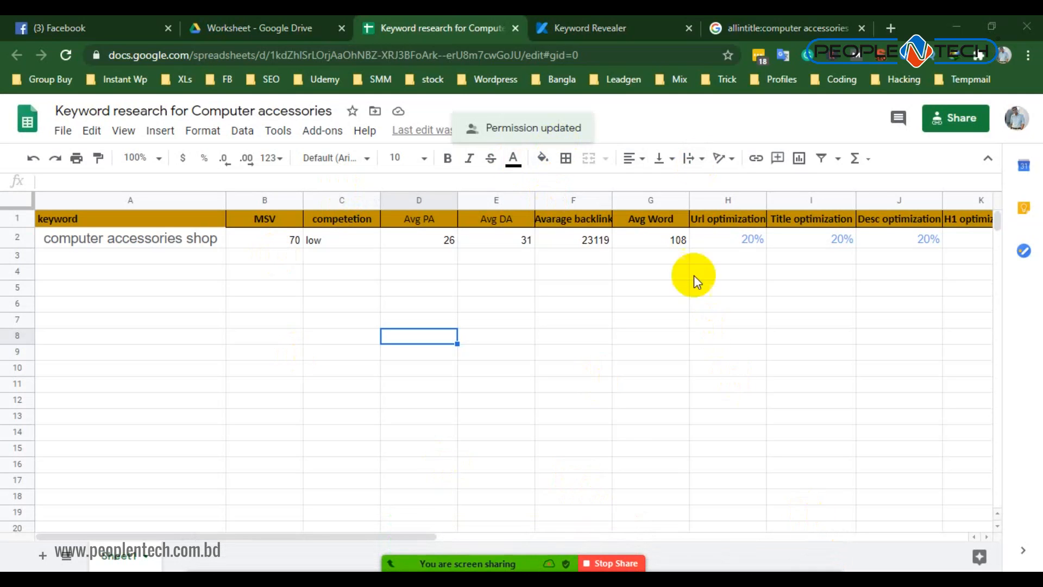
- Return to the Keyword Revealer search results and look through the second page of keyword ideas
{"action": "left_click", "coordinate": [594, 18]}
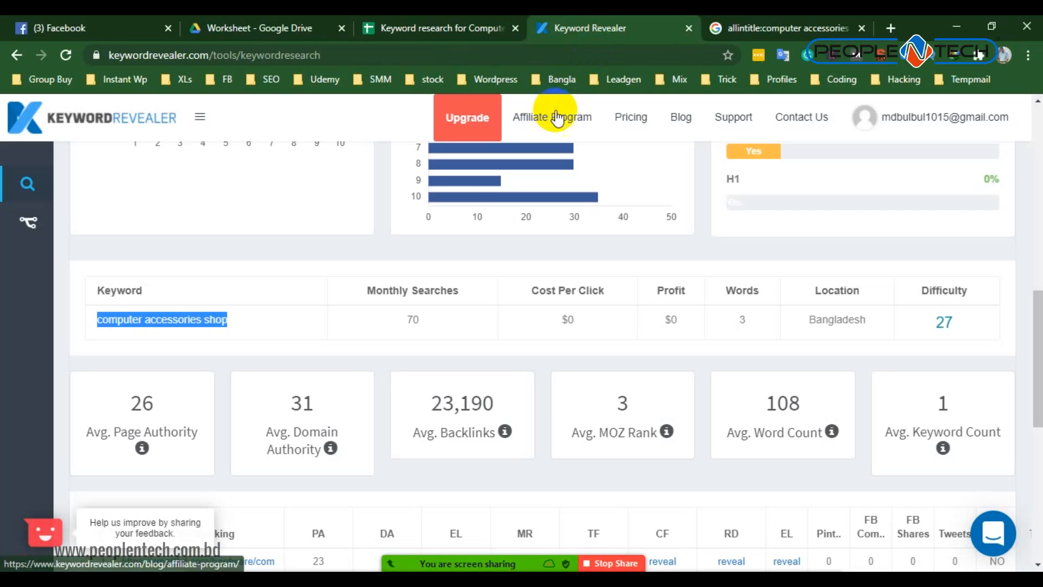
{"action": "scroll", "coordinate": [272, 416], "scroll_direction": "up", "scroll_amount": 4}
{"action": "scroll", "coordinate": [313, 299], "scroll_direction": "up", "scroll_amount": 7}
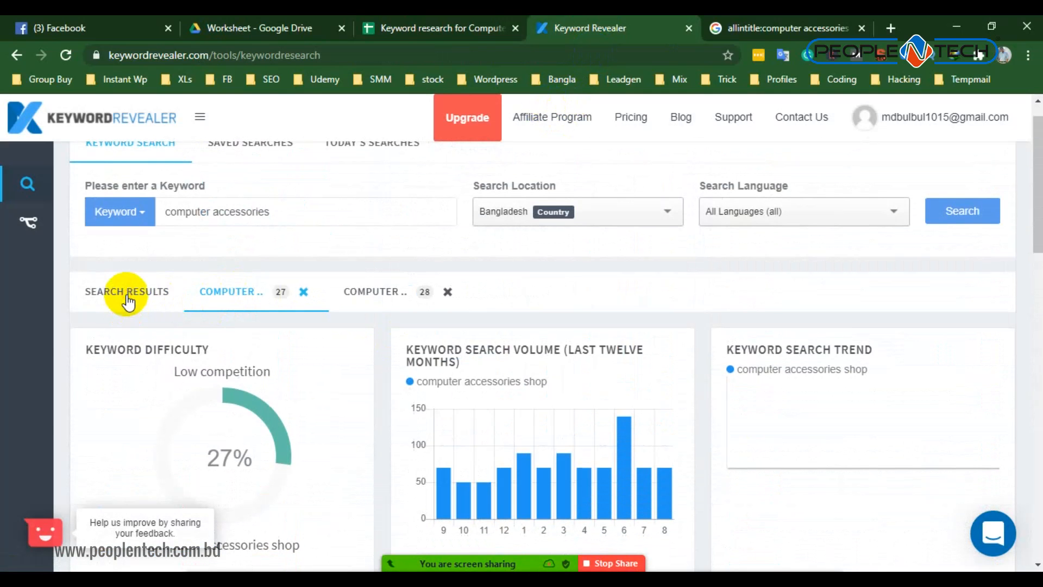
{"action": "left_click", "coordinate": [128, 299]}
{"action": "scroll", "coordinate": [407, 391], "scroll_direction": "down", "scroll_amount": 4}
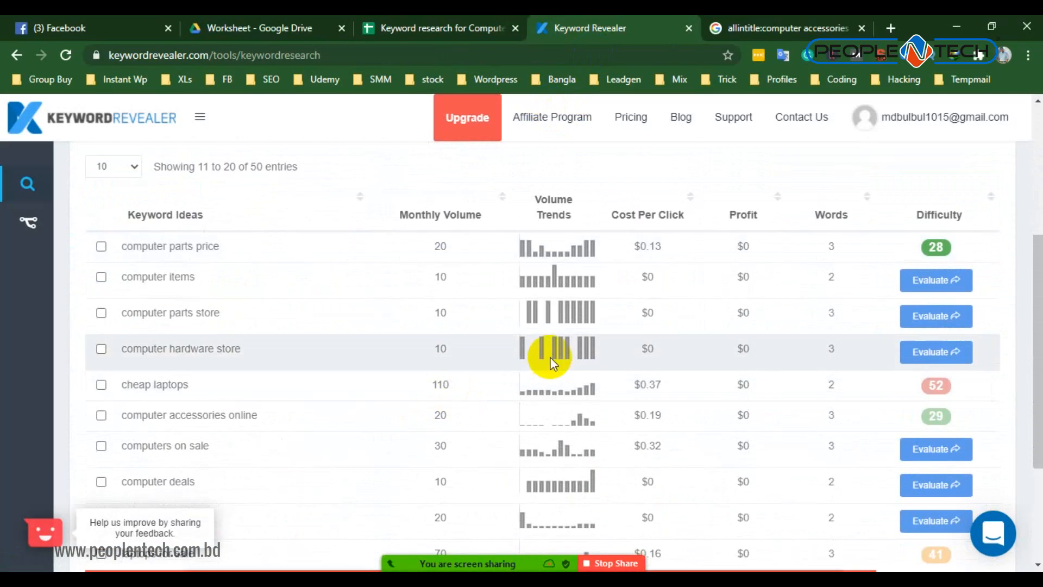
{"action": "scroll", "coordinate": [553, 362], "scroll_direction": "down", "scroll_amount": 3}
{"action": "scroll", "coordinate": [556, 367], "scroll_direction": "up", "scroll_amount": 3}
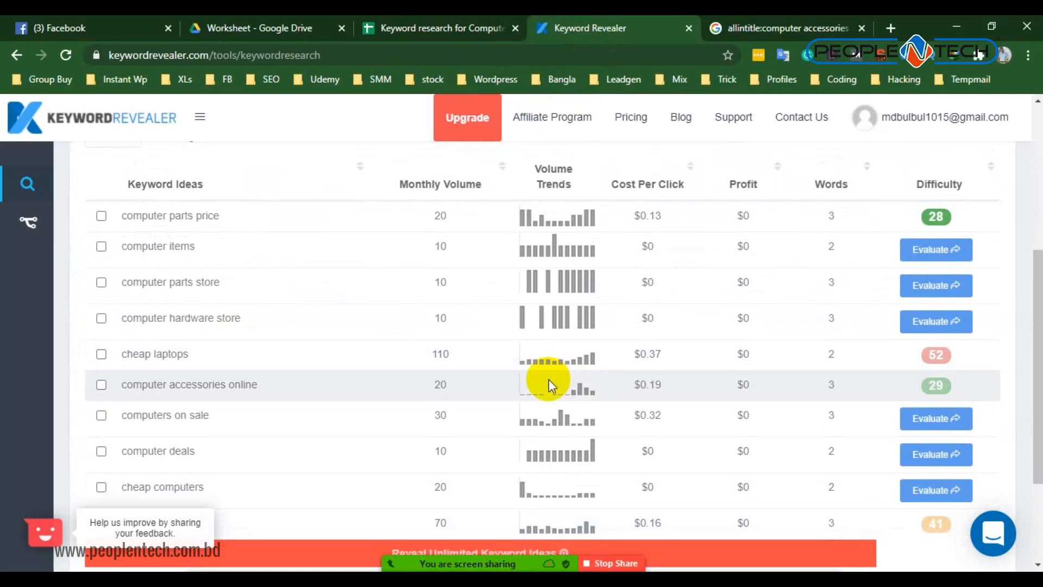
- Point out the keyword ideas "computer accessories online", "computer deals", "cheap computers" and "computers on sale" by highlighting each one
{"action": "left_click_drag", "start_coordinate": [262, 388], "coordinate": [120, 384]}
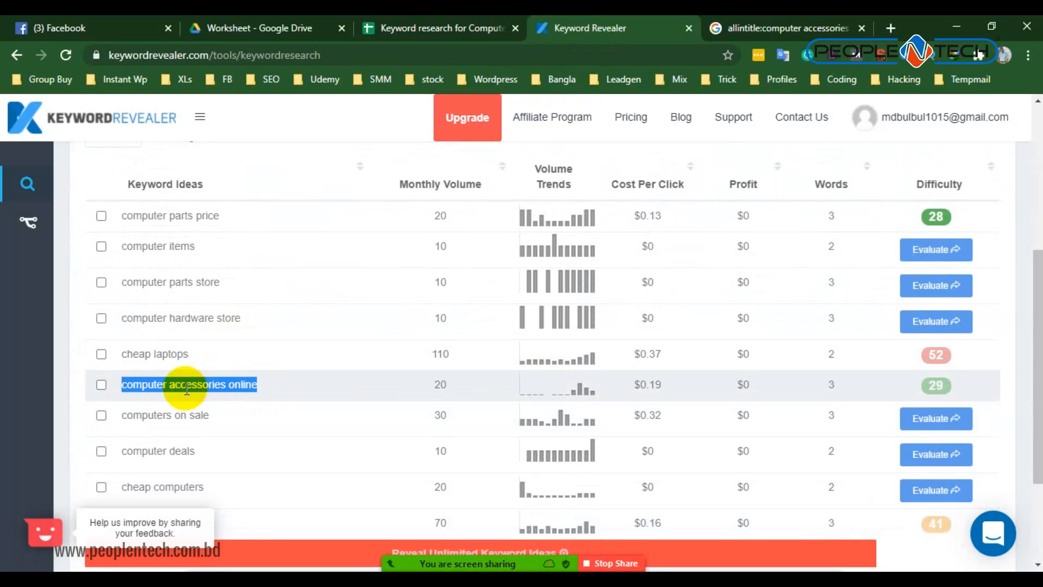
{"action": "scroll", "coordinate": [187, 389], "scroll_direction": "down", "scroll_amount": 2}
{"action": "left_click_drag", "start_coordinate": [194, 376], "coordinate": [125, 376]}
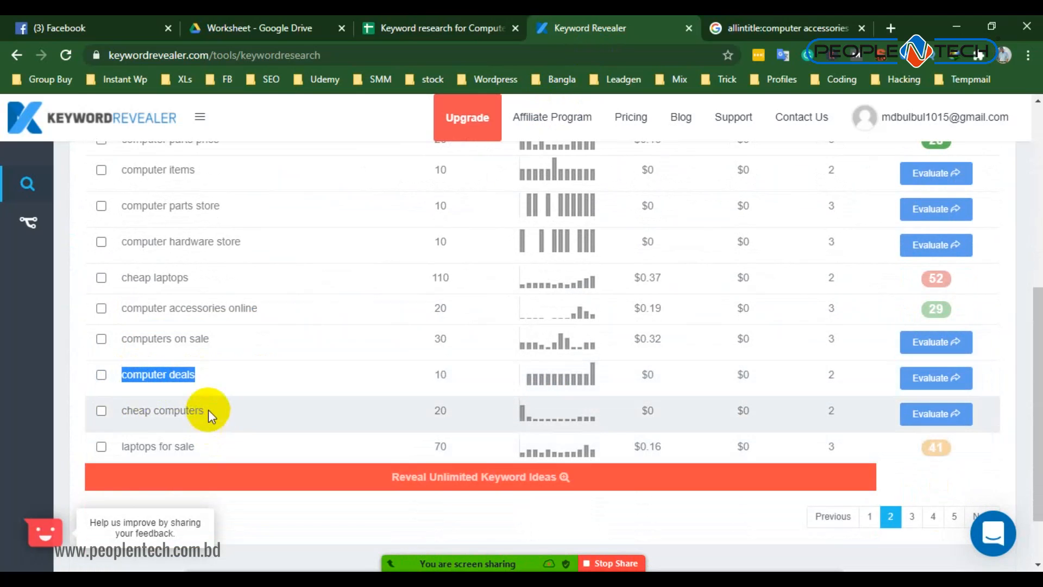
{"action": "left_click_drag", "start_coordinate": [207, 410], "coordinate": [112, 411]}
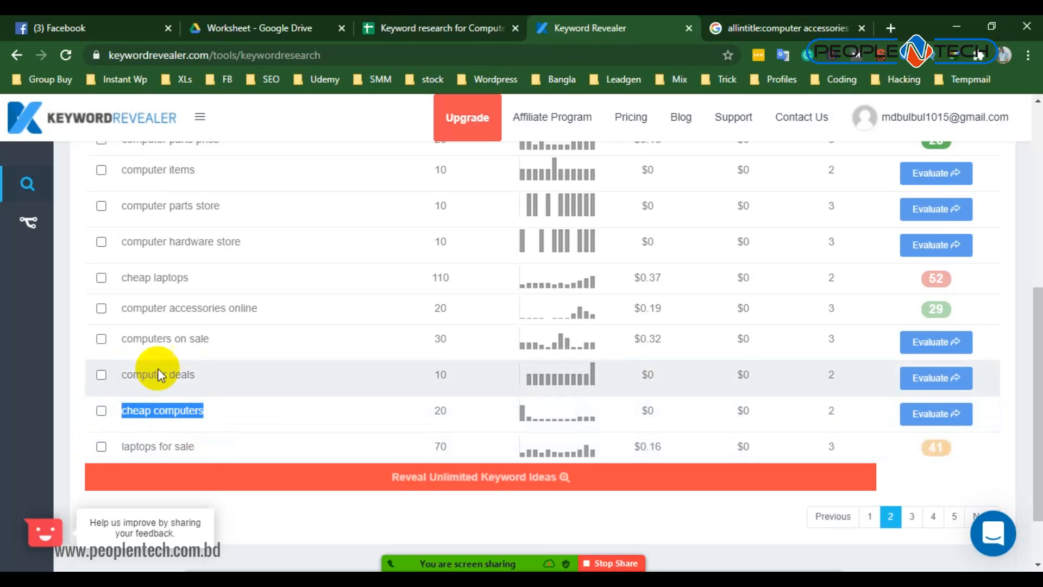
{"action": "left_click_drag", "start_coordinate": [117, 339], "coordinate": [207, 342]}
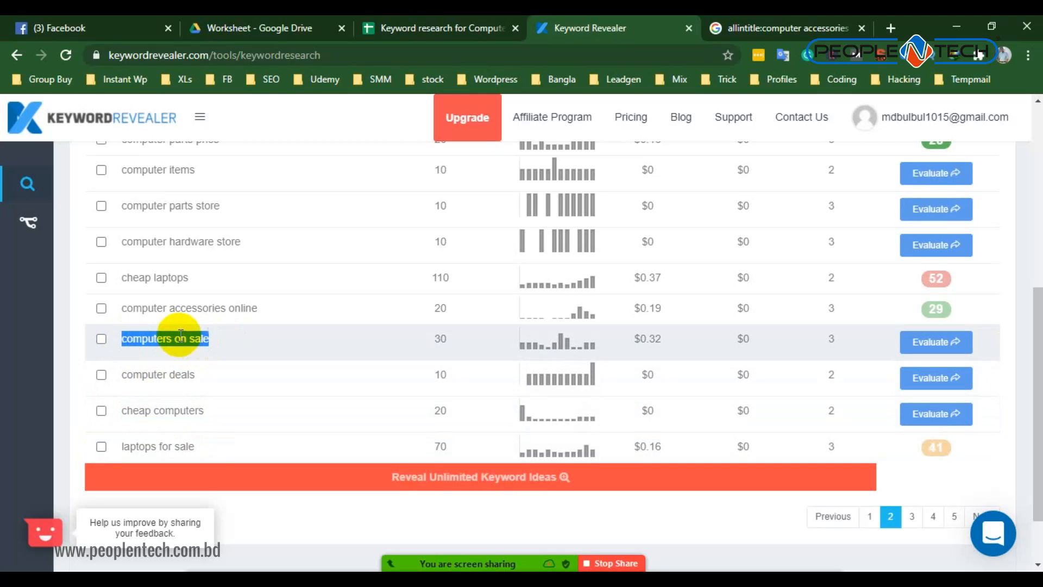
{"action": "left_click", "coordinate": [133, 310]}
{"action": "left_click_drag", "start_coordinate": [133, 310], "coordinate": [275, 306]}
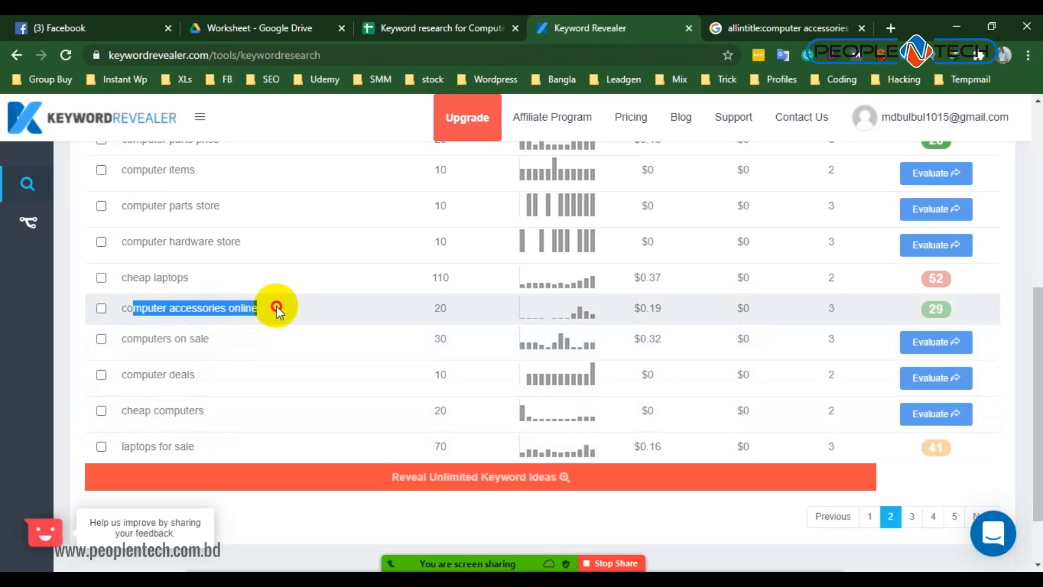
{"action": "left_click_drag", "start_coordinate": [126, 375], "coordinate": [212, 377]}
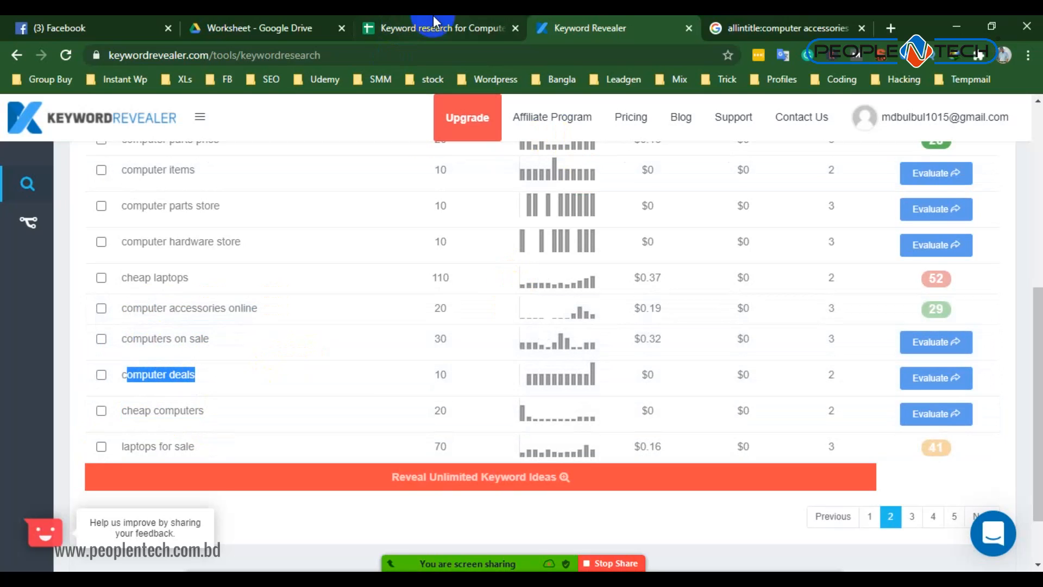
- Highlight the empty keyword cells from A3 downward in the spreadsheet to show where further keywords go
{"action": "left_click", "coordinate": [432, 27]}
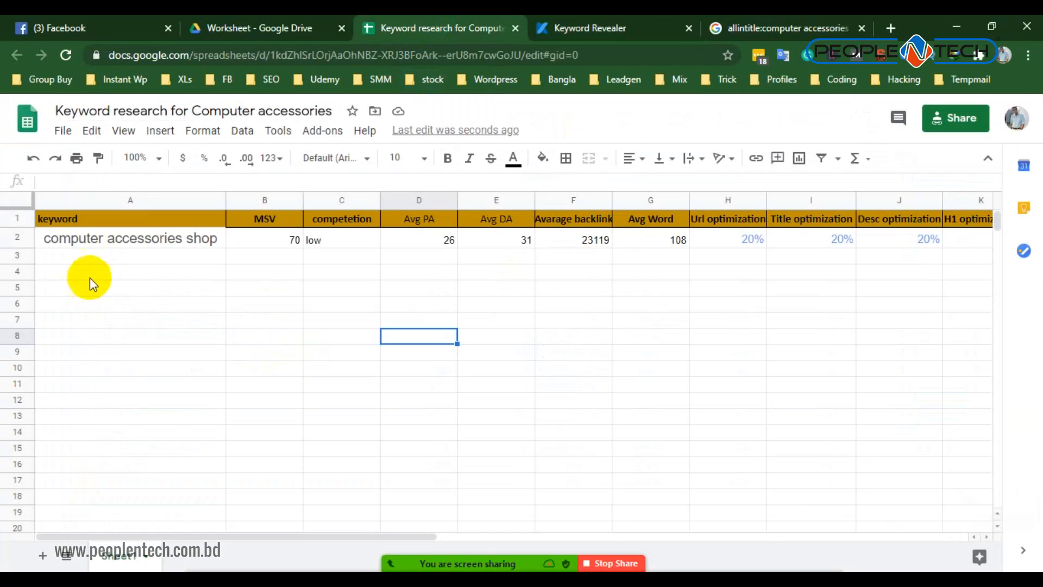
{"action": "left_click_drag", "start_coordinate": [99, 259], "coordinate": [135, 541]}
{"action": "scroll", "coordinate": [435, 278], "scroll_direction": "up", "scroll_amount": 4}
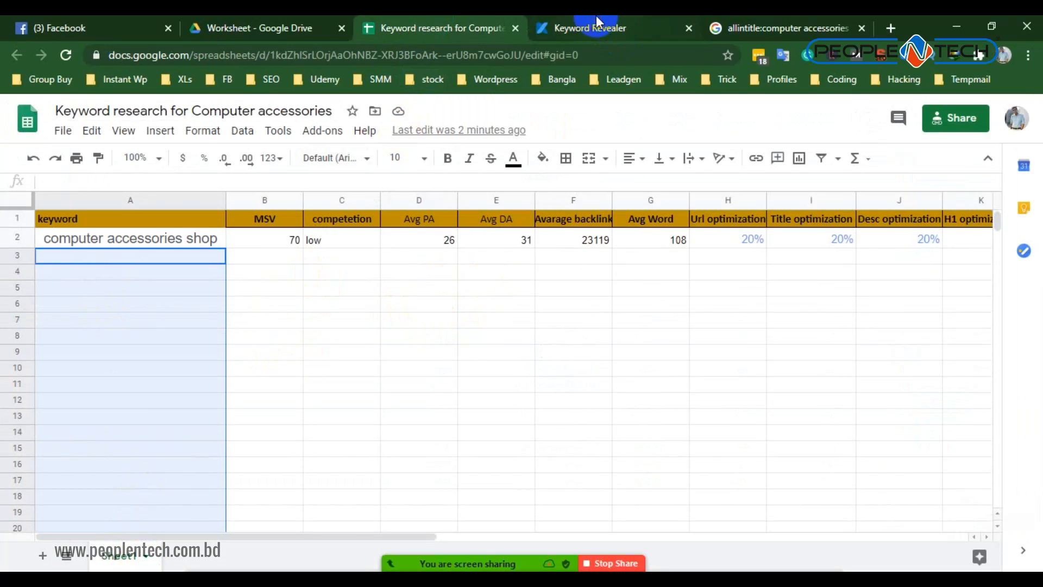
- Return to Keyword Revealer and highlight the keyword idea "cheap computers" in the search results
{"action": "left_click", "coordinate": [596, 27]}
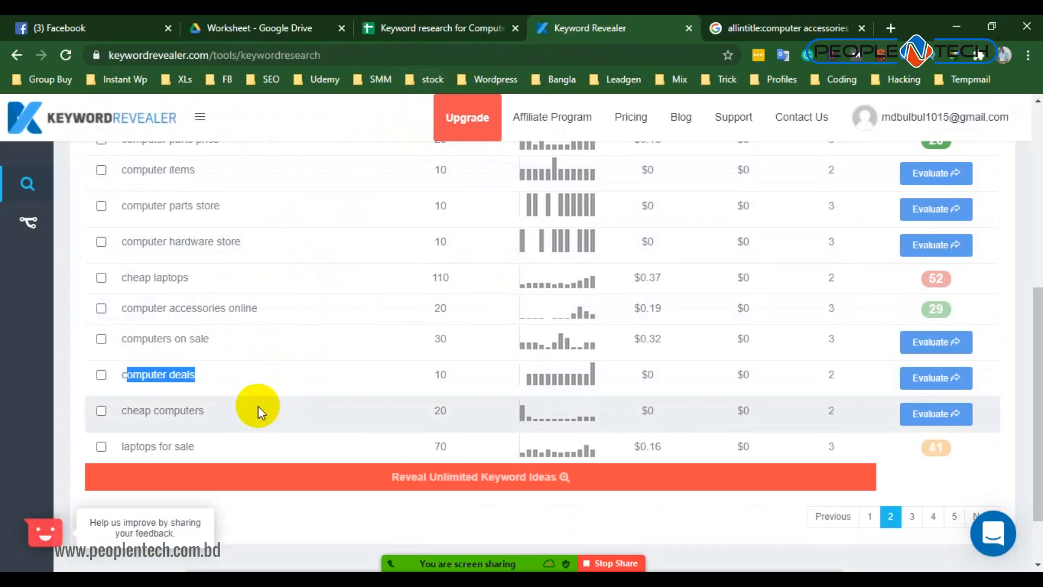
{"action": "left_click_drag", "start_coordinate": [126, 411], "coordinate": [210, 408]}
{"action": "left_click", "coordinate": [124, 410]}
{"action": "left_click_drag", "start_coordinate": [124, 410], "coordinate": [211, 414]}
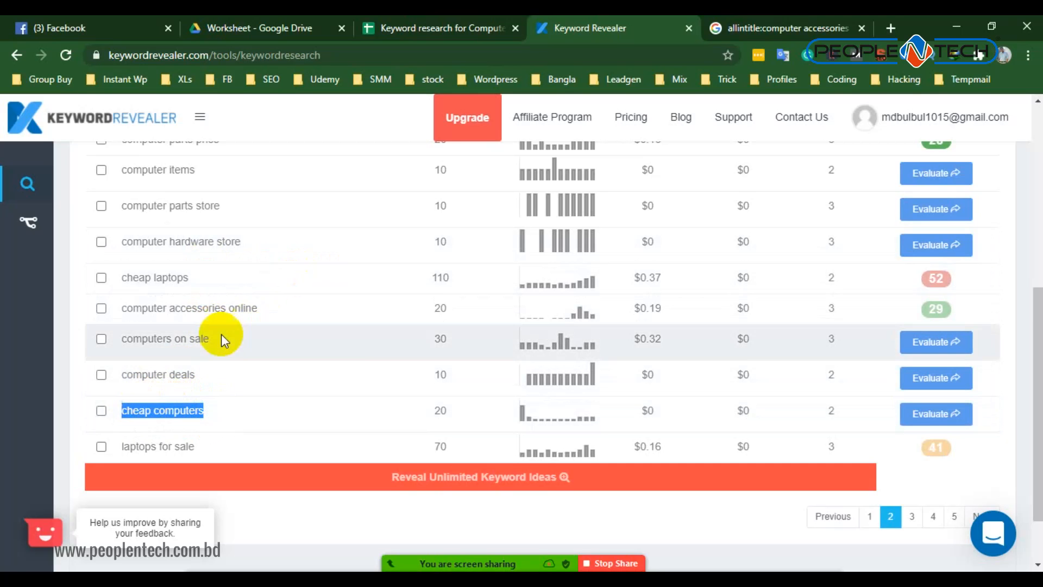
- Open the third page of keyword ideas and examine the list, highlighting "buy computer accessories" and checking its difficulty score
{"action": "scroll", "coordinate": [960, 396], "scroll_direction": "down", "scroll_amount": 1}
{"action": "left_click", "coordinate": [913, 441]}
{"action": "scroll", "coordinate": [217, 361], "scroll_direction": "up", "scroll_amount": 1}
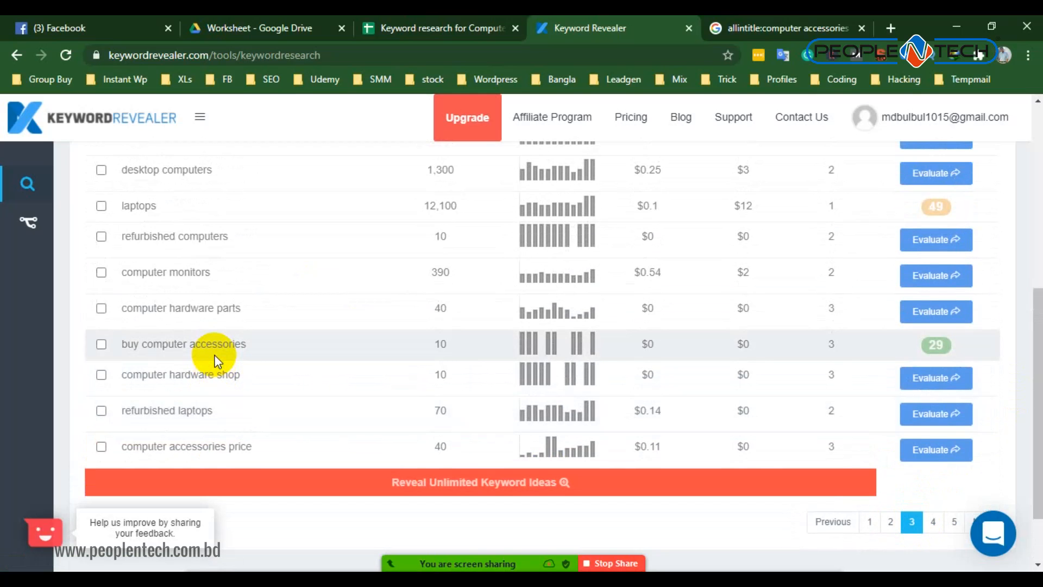
{"action": "scroll", "coordinate": [217, 362], "scroll_direction": "up", "scroll_amount": 1}
{"action": "scroll", "coordinate": [218, 361], "scroll_direction": "down", "scroll_amount": 2}
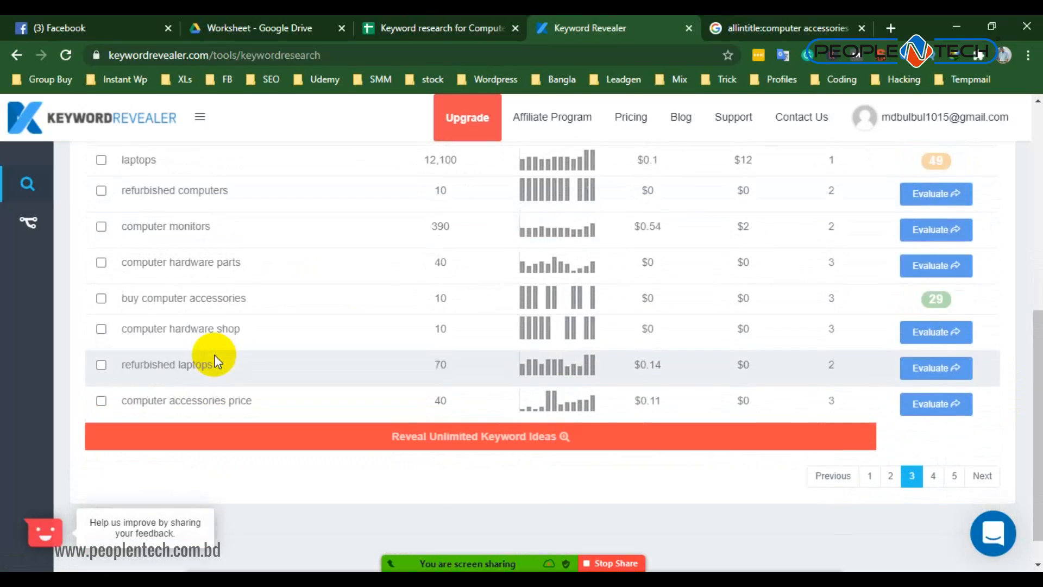
{"action": "scroll", "coordinate": [217, 362], "scroll_direction": "up", "scroll_amount": 4}
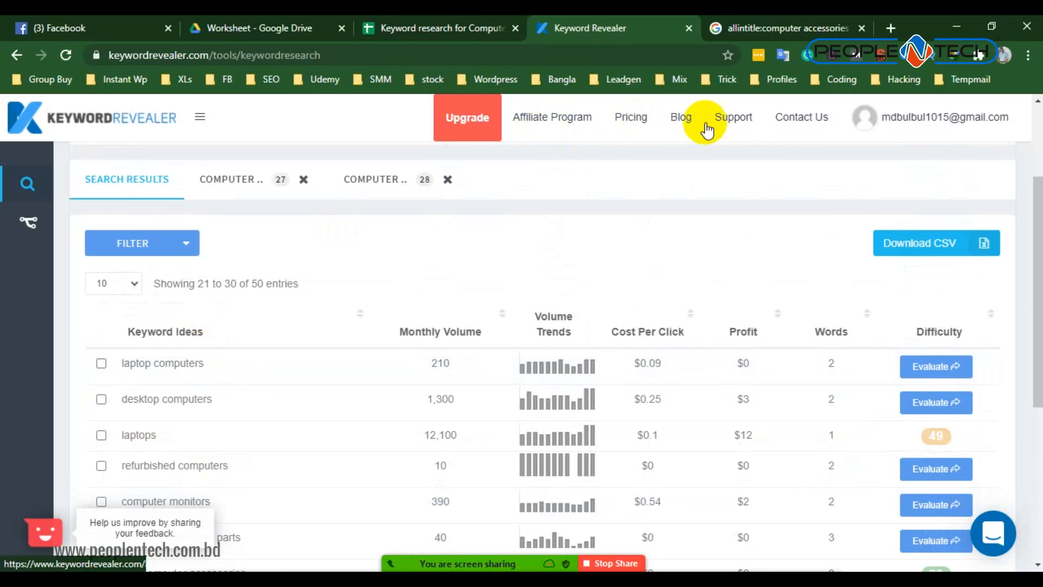
{"action": "scroll", "coordinate": [560, 165], "scroll_direction": "down", "scroll_amount": 5}
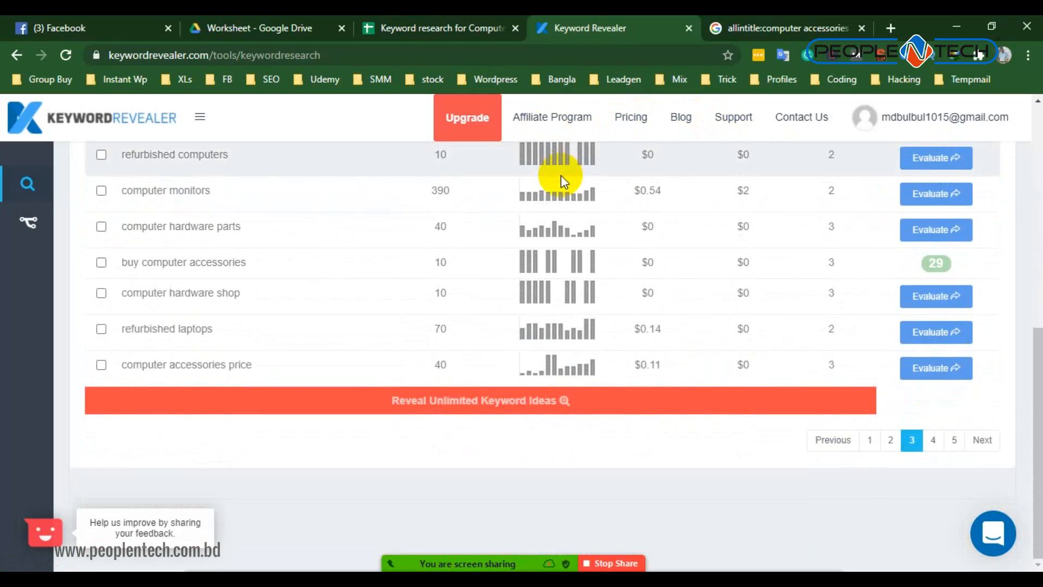
{"action": "scroll", "coordinate": [561, 175], "scroll_direction": "up", "scroll_amount": 3}
{"action": "scroll", "coordinate": [220, 303], "scroll_direction": "up", "scroll_amount": 1}
{"action": "scroll", "coordinate": [237, 369], "scroll_direction": "down", "scroll_amount": 3}
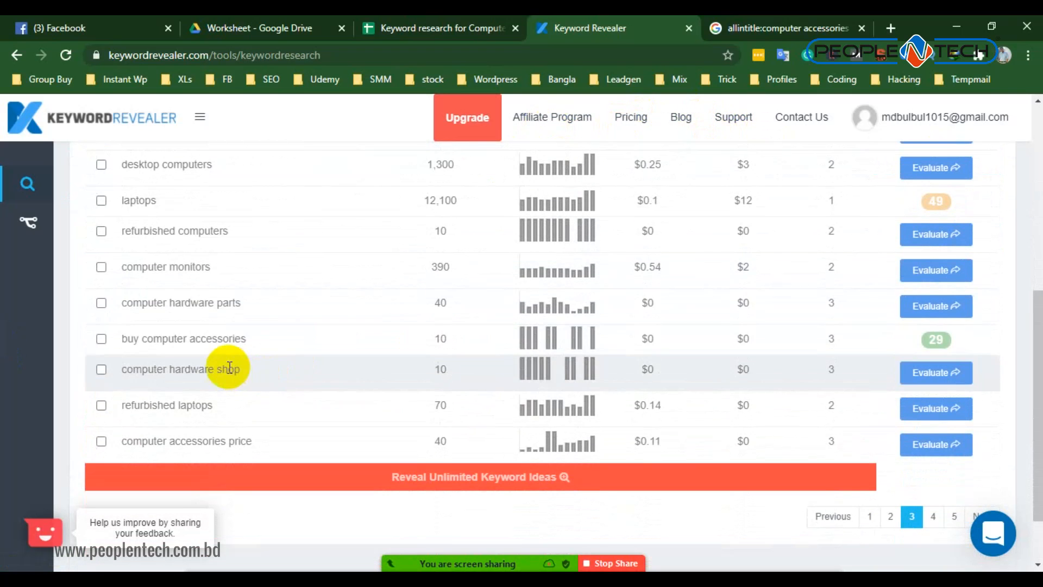
{"action": "left_click_drag", "start_coordinate": [273, 333], "coordinate": [122, 340]}
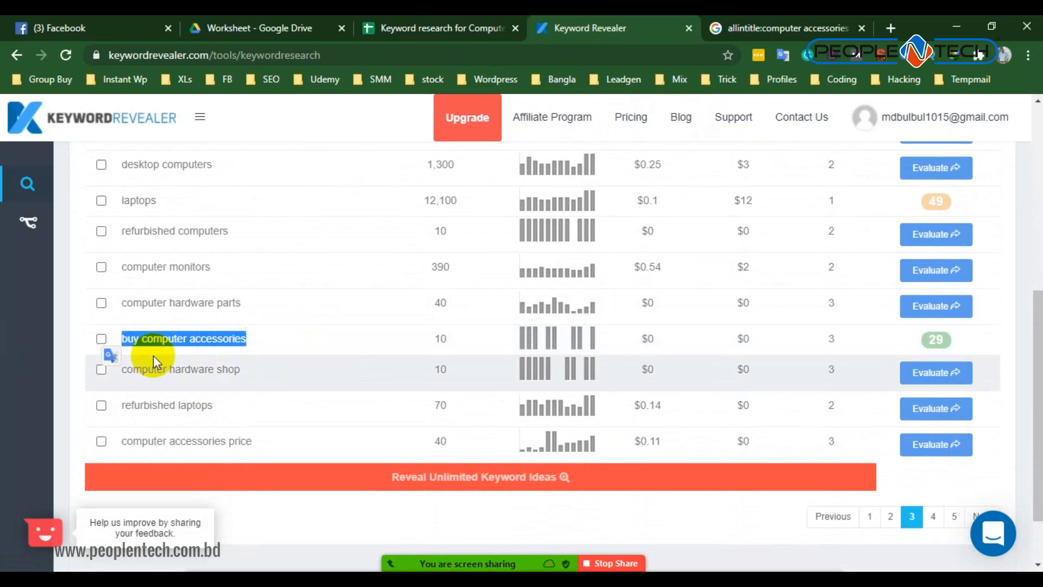
{"action": "mouse_move", "coordinate": [934, 340]}
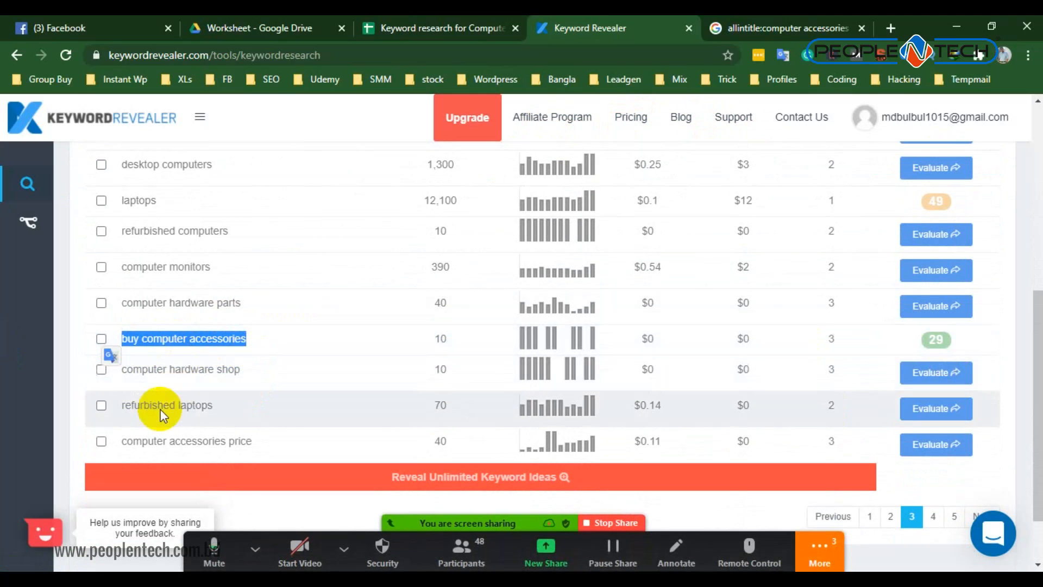
- Highlight the keyword idea "refurbished laptops" and its search volume, and highlight "computer accessories price" in the results
{"action": "left_click", "coordinate": [125, 404]}
{"action": "left_click_drag", "start_coordinate": [125, 405], "coordinate": [211, 401]}
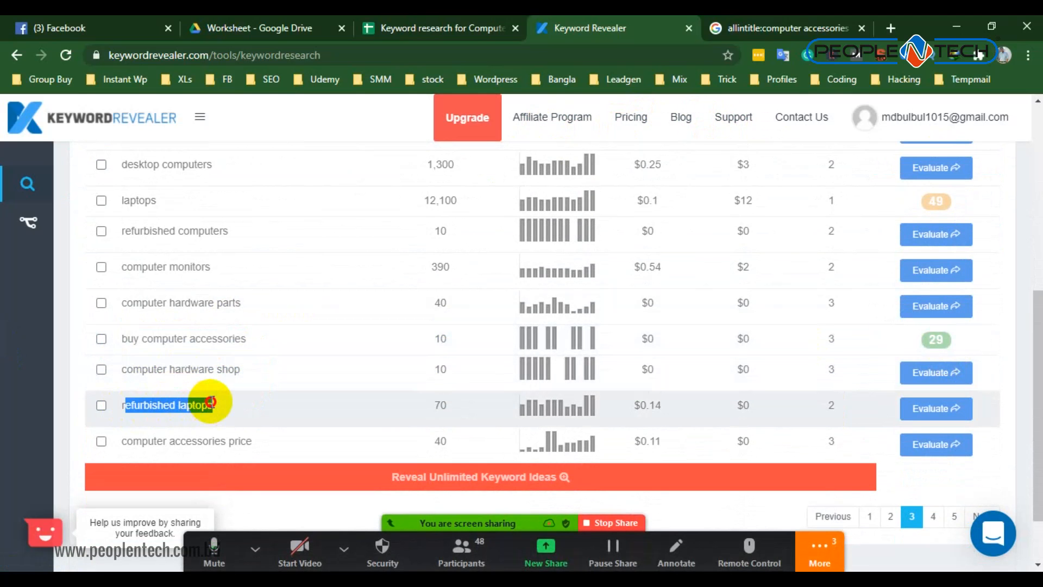
{"action": "left_click_drag", "start_coordinate": [465, 403], "coordinate": [420, 404]}
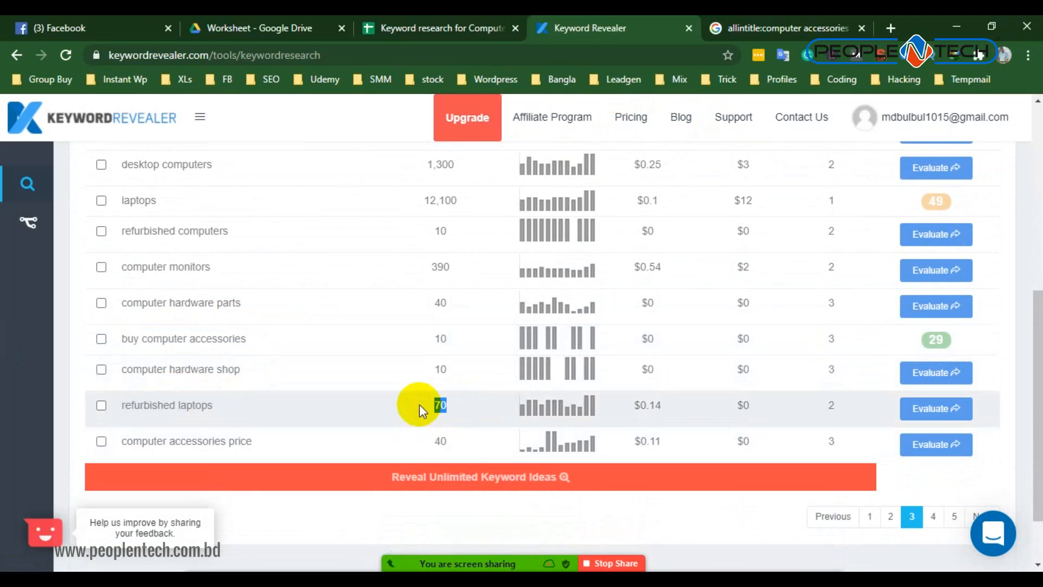
{"action": "left_click_drag", "start_coordinate": [127, 405], "coordinate": [264, 401]}
{"action": "left_click", "coordinate": [455, 405]}
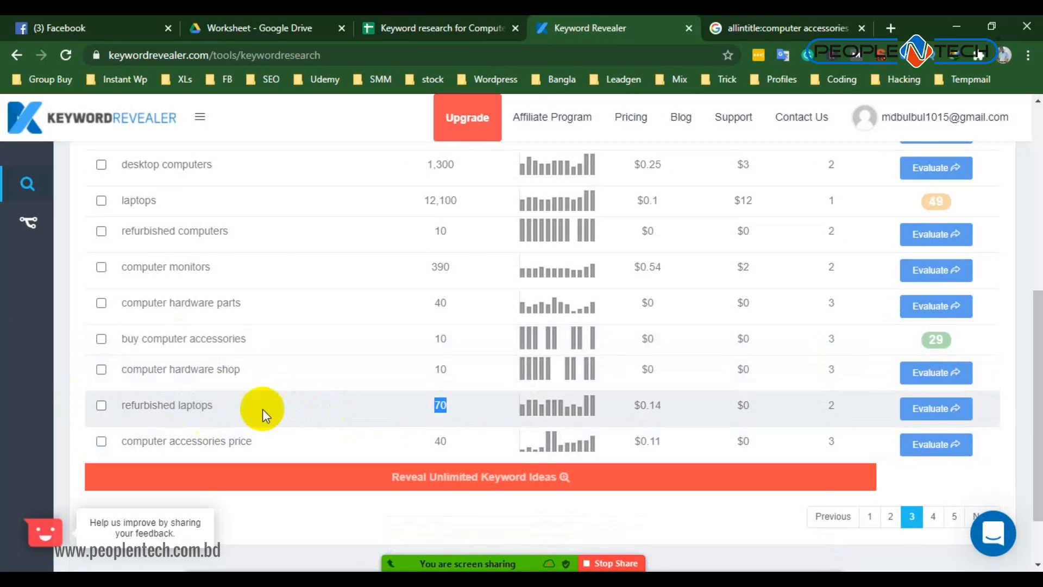
{"action": "triple_click", "coordinate": [182, 397]}
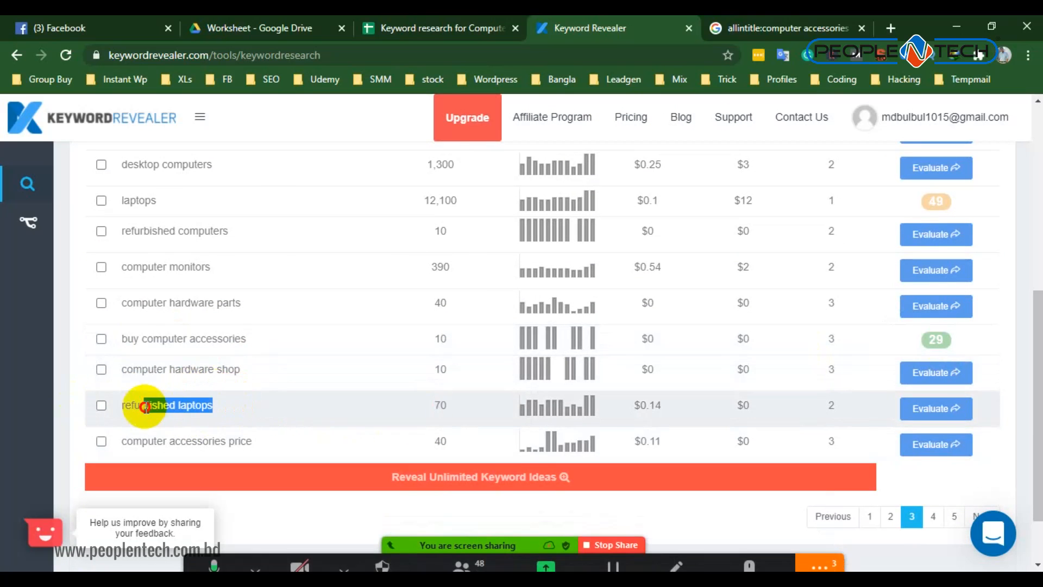
{"action": "left_click_drag", "start_coordinate": [268, 438], "coordinate": [104, 449]}
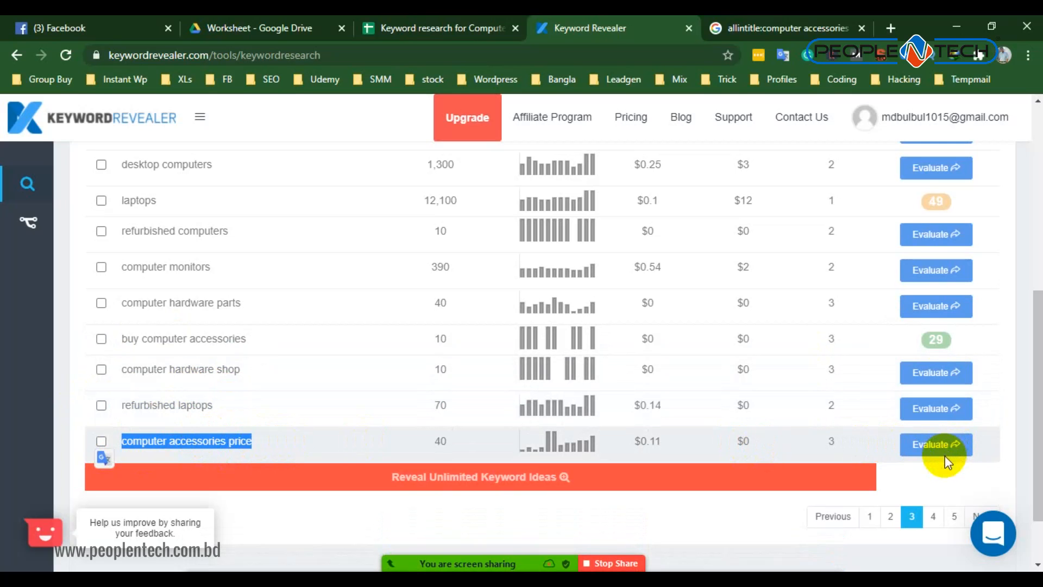
{"action": "scroll", "coordinate": [164, 315], "scroll_direction": "up", "scroll_amount": 4}
{"action": "scroll", "coordinate": [164, 315], "scroll_direction": "down", "scroll_amount": 5}
- Switch back to the keyword research spreadsheet for computer accessories
{"action": "left_click", "coordinate": [413, 28]}
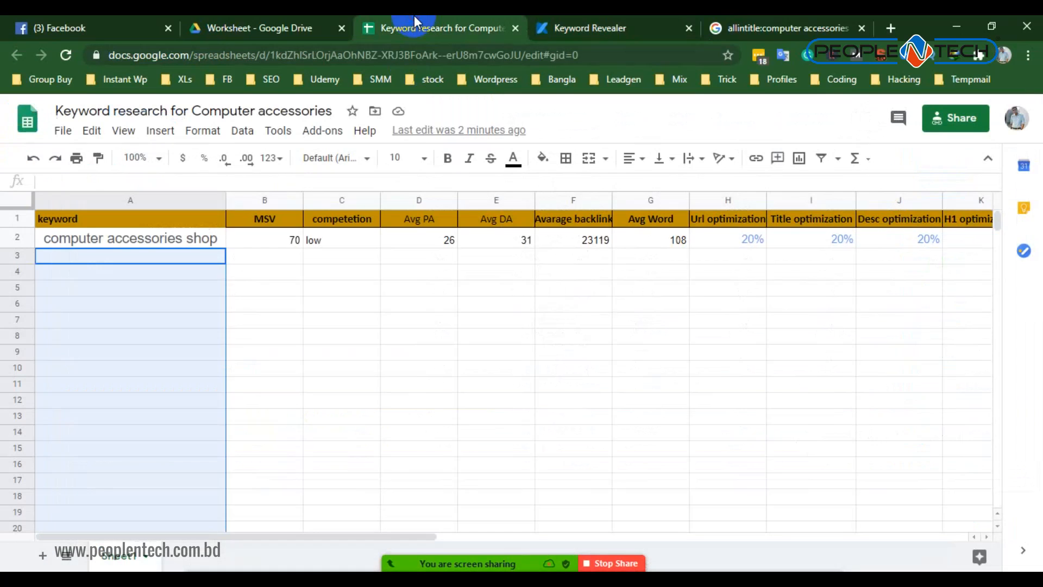
{"action": "left_click", "coordinate": [363, 311]}
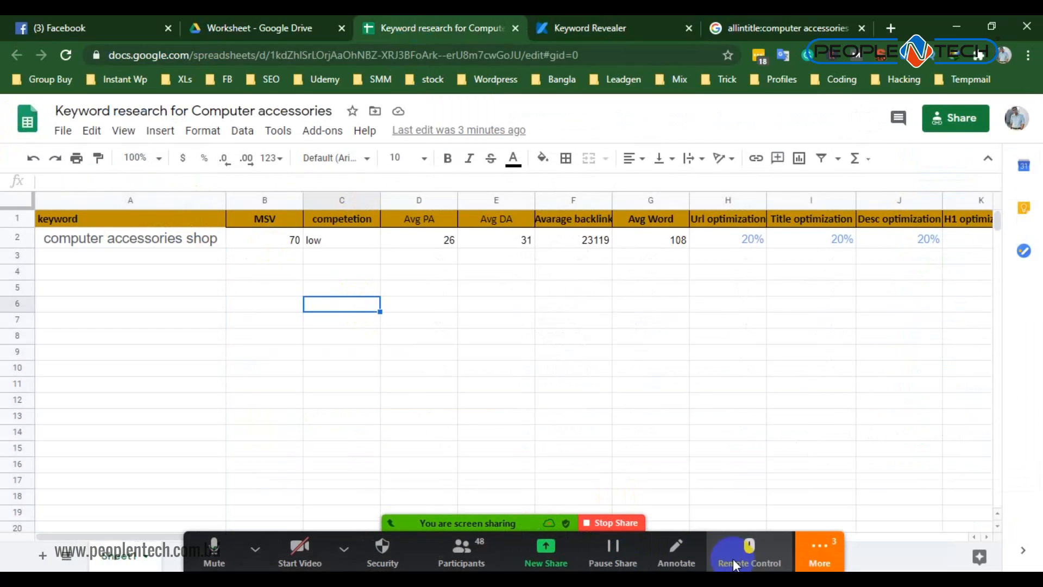
{"action": "left_click", "coordinate": [812, 548]}
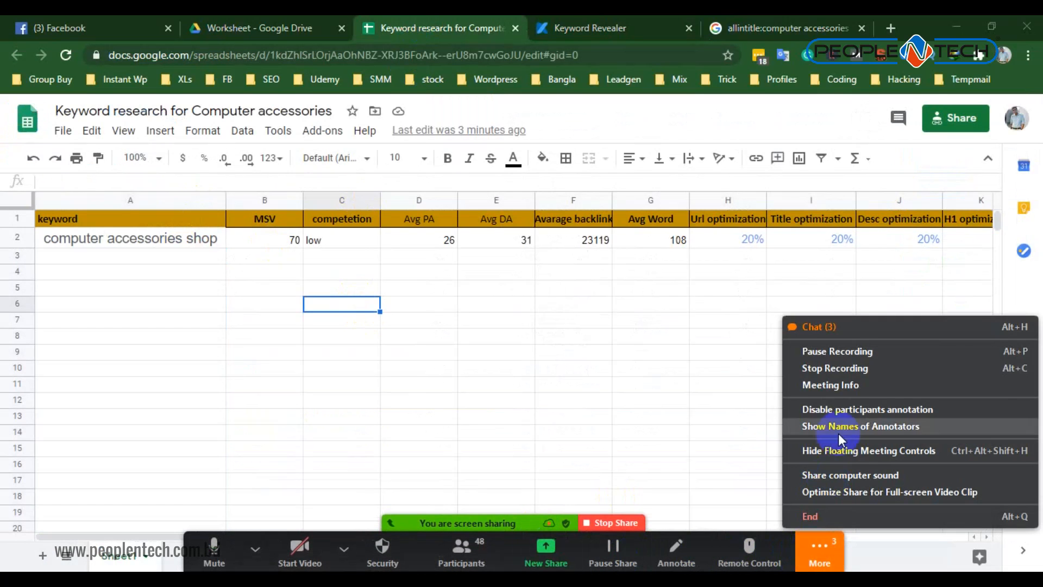
{"action": "left_click", "coordinate": [827, 328]}
{"action": "right_click", "coordinate": [435, 410]}
{"action": "left_click", "coordinate": [461, 437]}
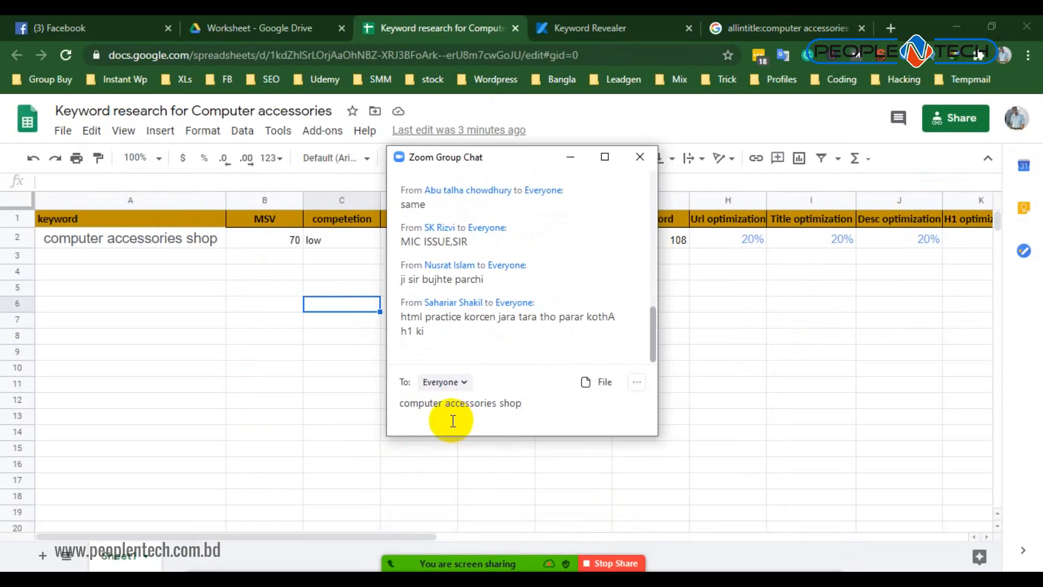
{"action": "key", "text": "Return"}
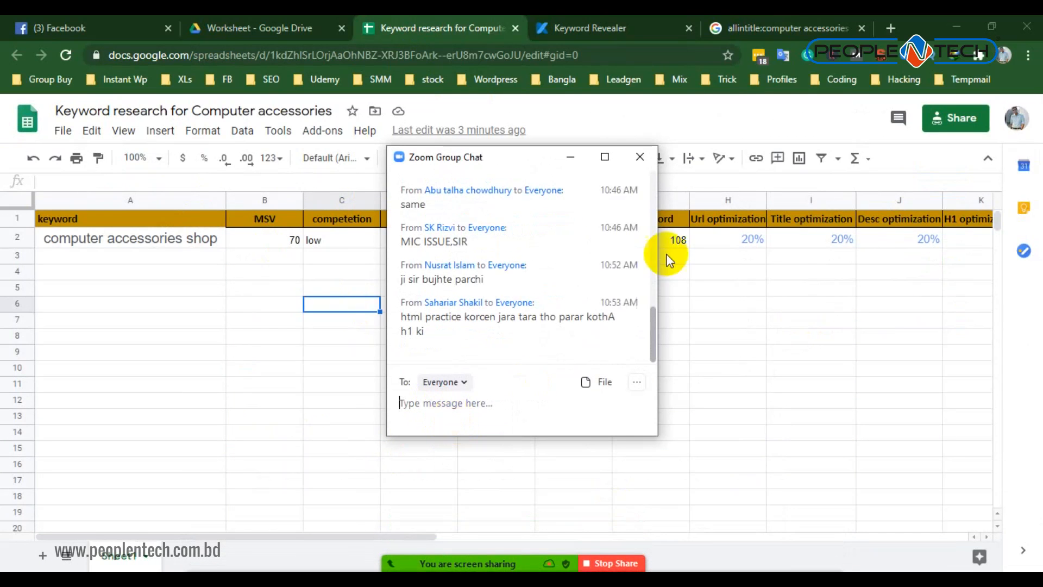
{"action": "left_click", "coordinate": [571, 157]}
- Copy the spreadsheet's sharing link that lets anyone edit, and close the sharing settings
{"action": "left_click", "coordinate": [938, 118]}
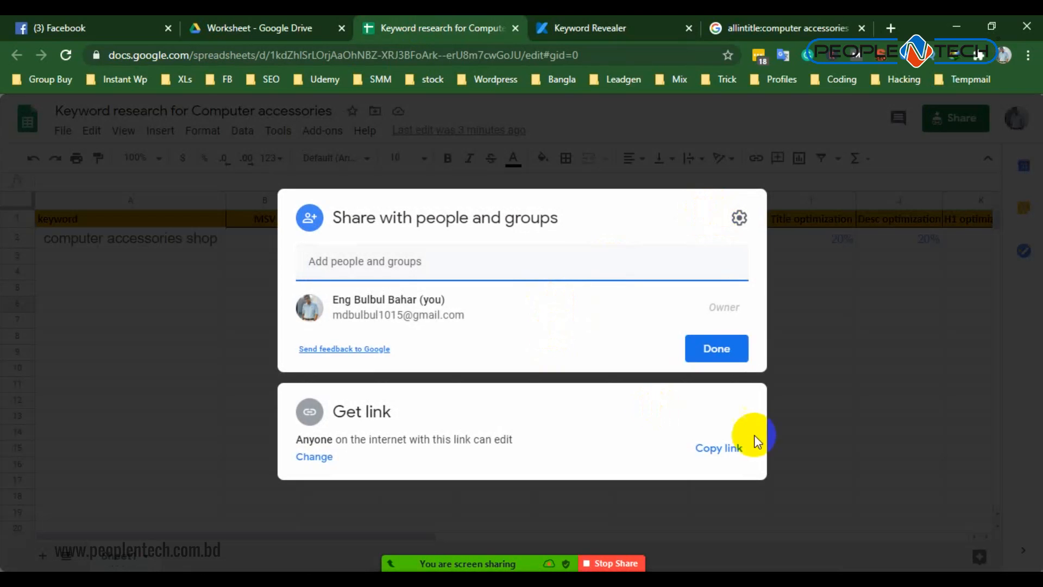
{"action": "left_click", "coordinate": [714, 451]}
{"action": "left_click", "coordinate": [704, 349]}
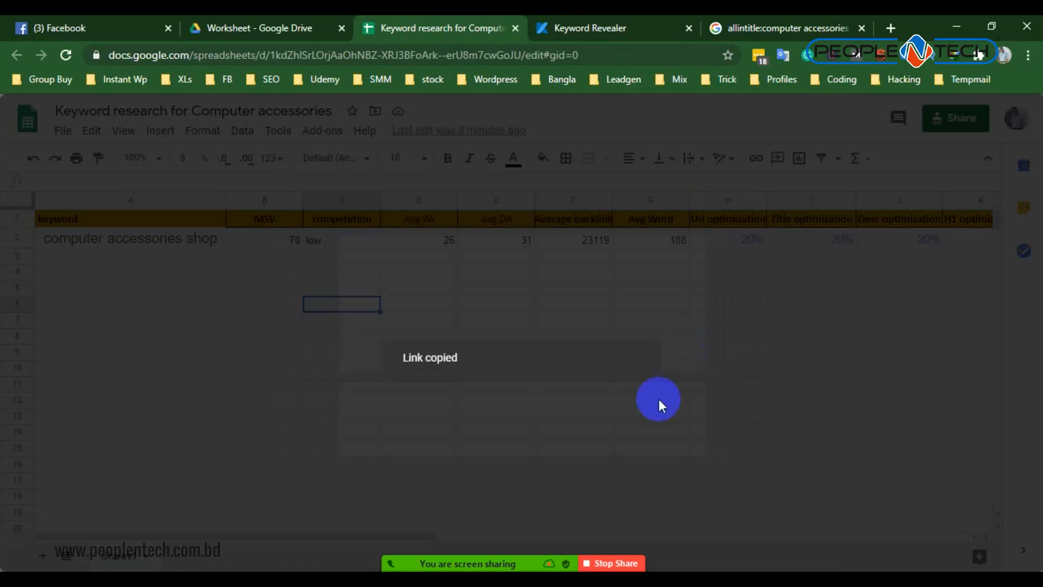
- Send the copied spreadsheet link to everyone in the Zoom group chat
{"action": "mouse_move", "coordinate": [416, 567]}
{"action": "left_click", "coordinate": [256, 548]}
{"action": "left_click", "coordinate": [816, 553]}
{"action": "left_click", "coordinate": [822, 328]}
{"action": "left_click", "coordinate": [446, 401]}
{"action": "key", "text": "ctrl+v"}
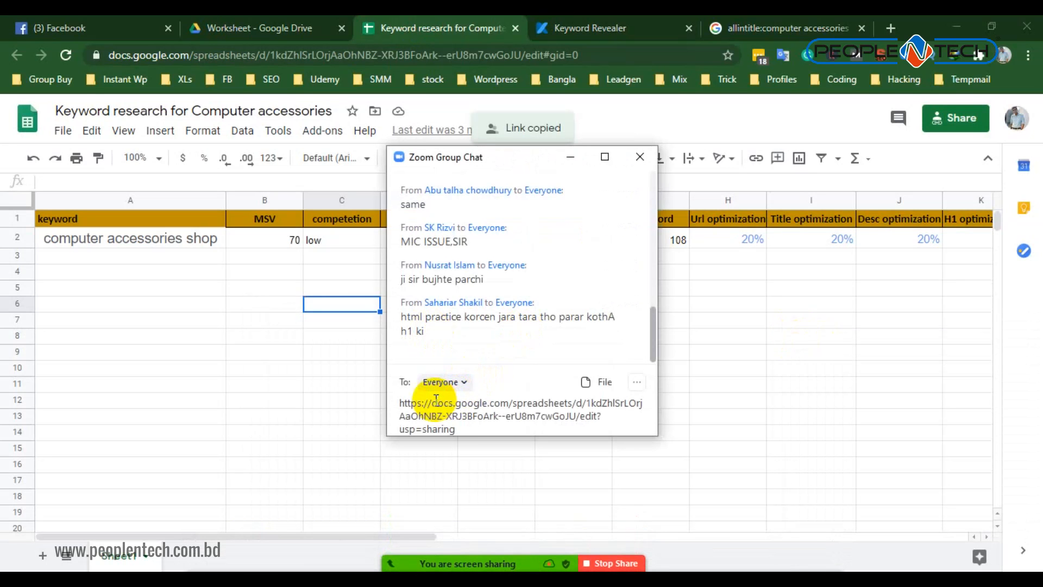
{"action": "key", "text": "Return"}
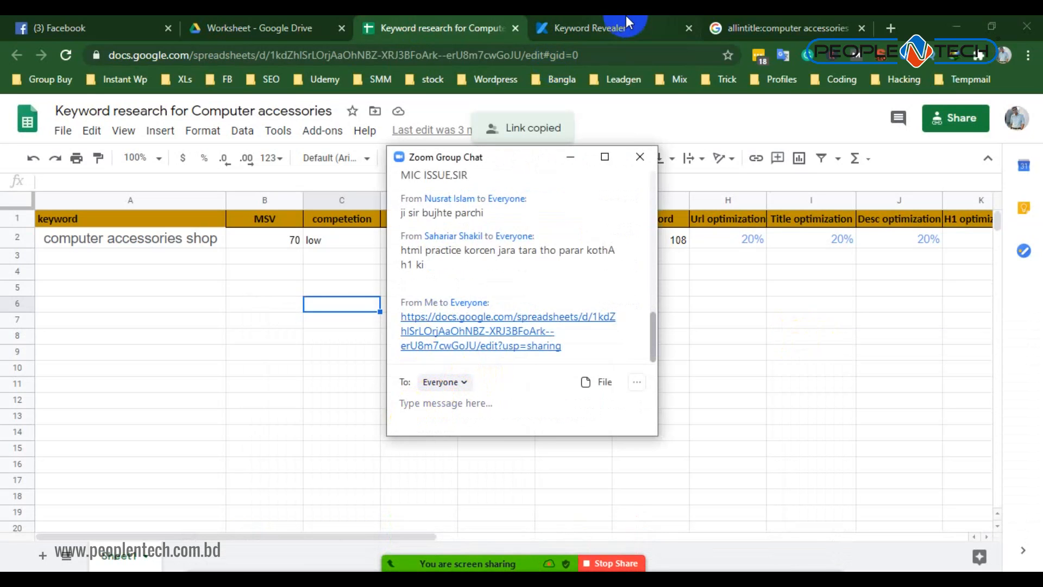
- Open YouTube in a new browser tab and minimise the Zoom group chat
{"action": "left_click", "coordinate": [892, 30]}
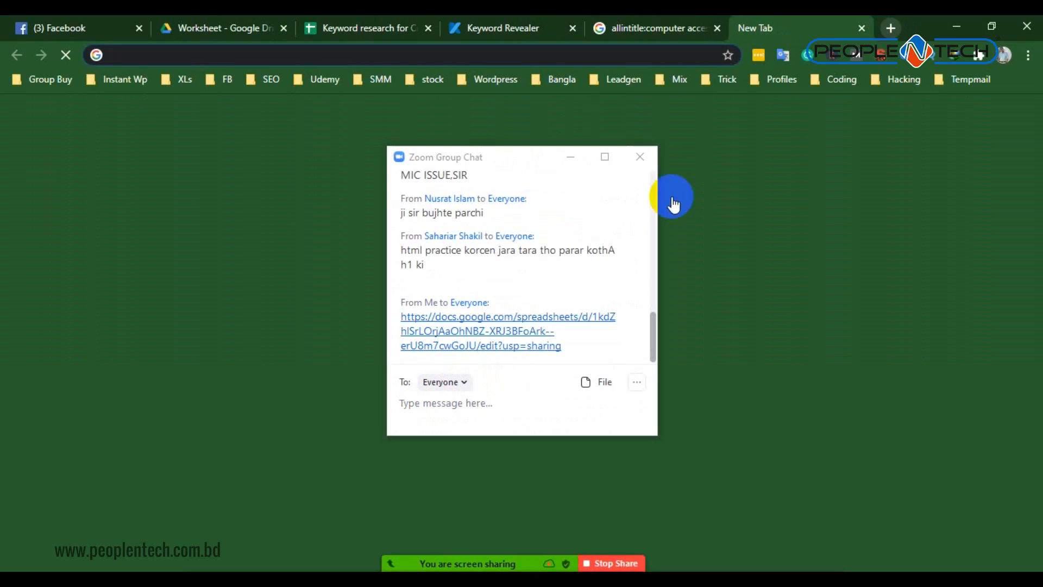
{"action": "left_click", "coordinate": [576, 159]}
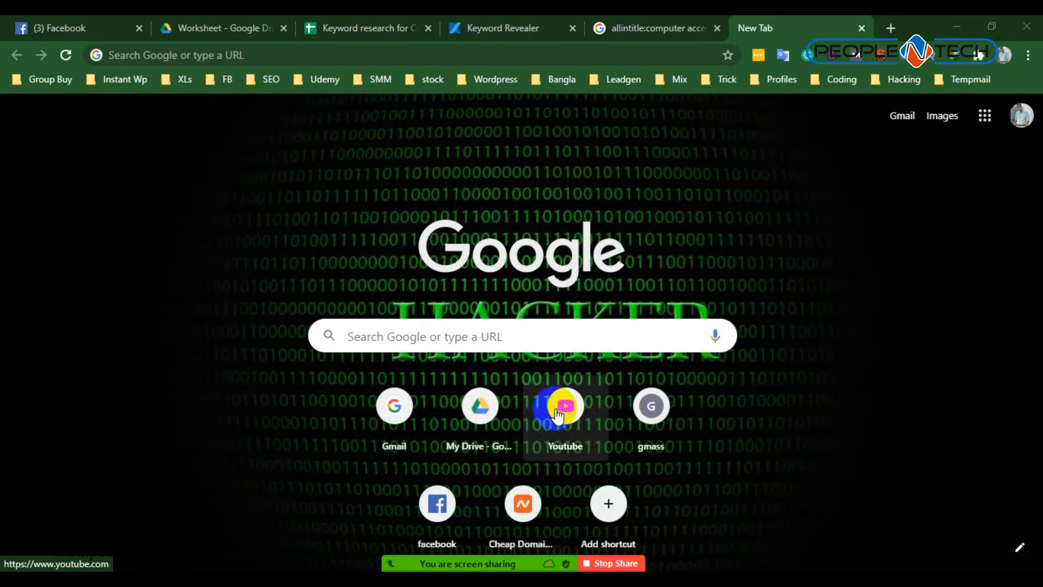
{"action": "left_click", "coordinate": [558, 409]}
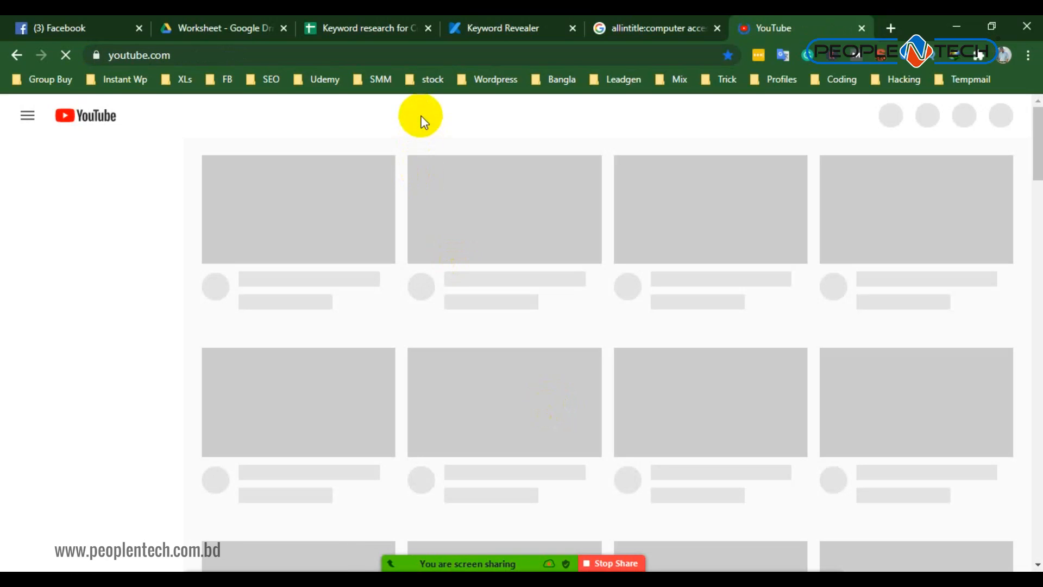
{"action": "left_click", "coordinate": [423, 118]}
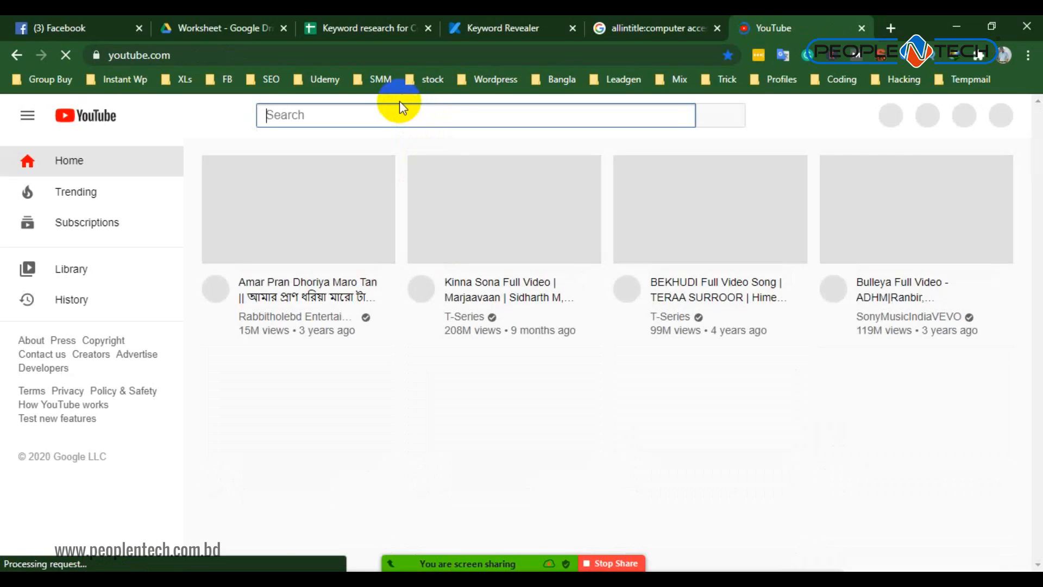
{"action": "type", "text": "keyword reseaRCH "}
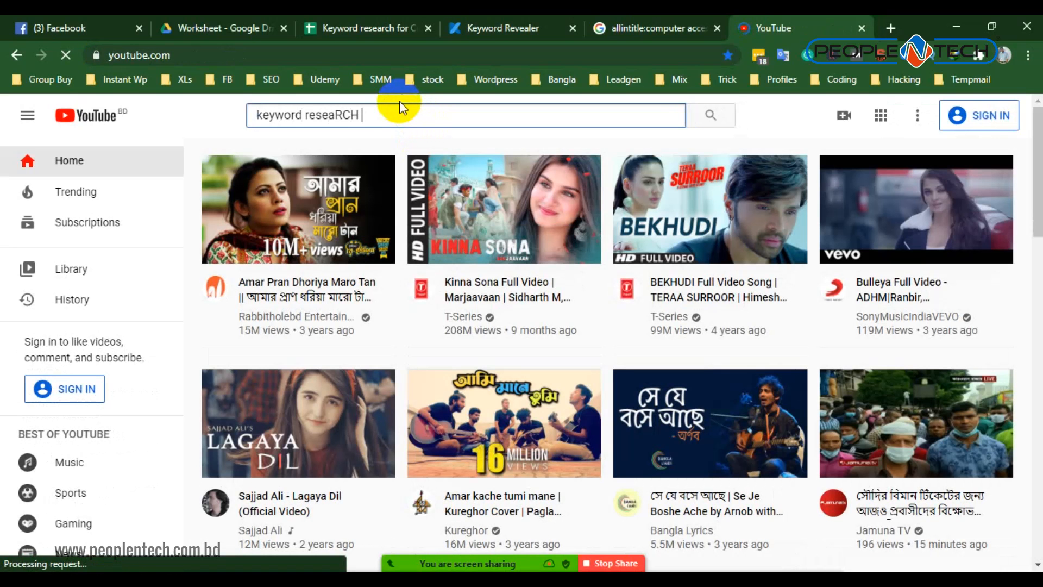
{"action": "type", "text": "bangla"}
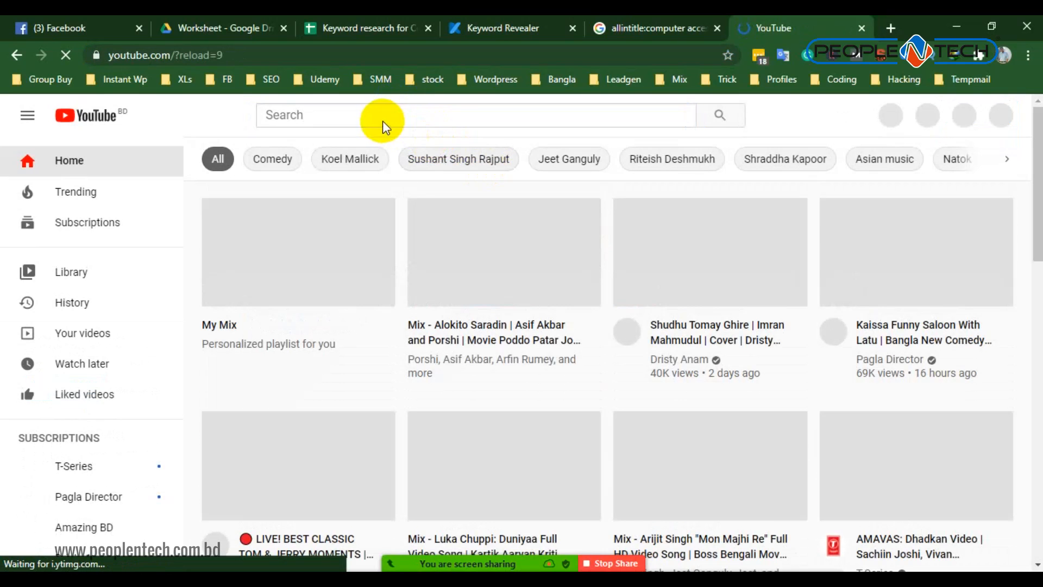
- Search YouTube for "keyword research bangla tutorial 2020" and dismiss the site's notification request
{"action": "left_click", "coordinate": [384, 115]}
{"action": "type", "text": "keyw"}
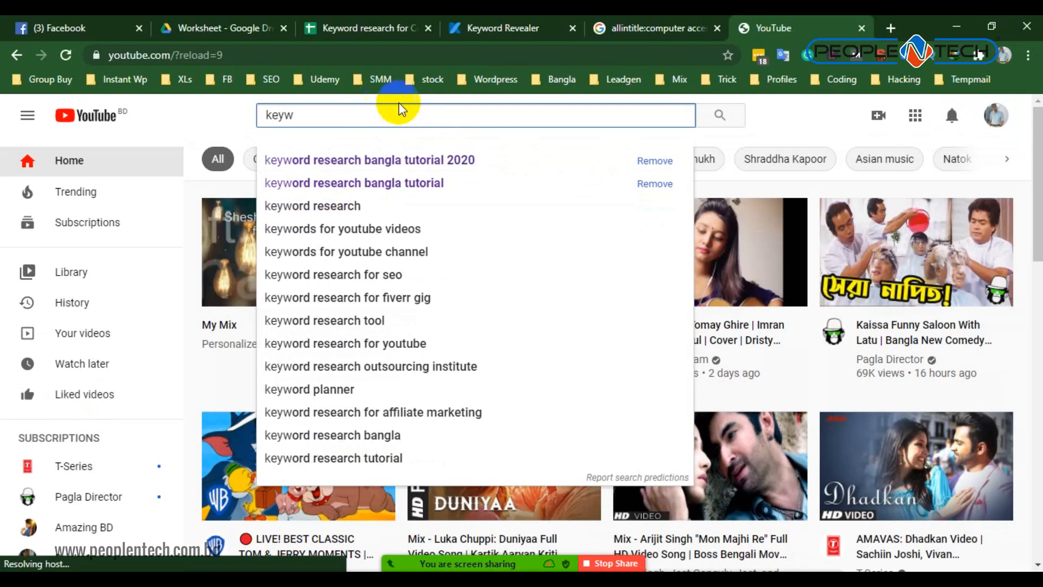
{"action": "left_click", "coordinate": [460, 163]}
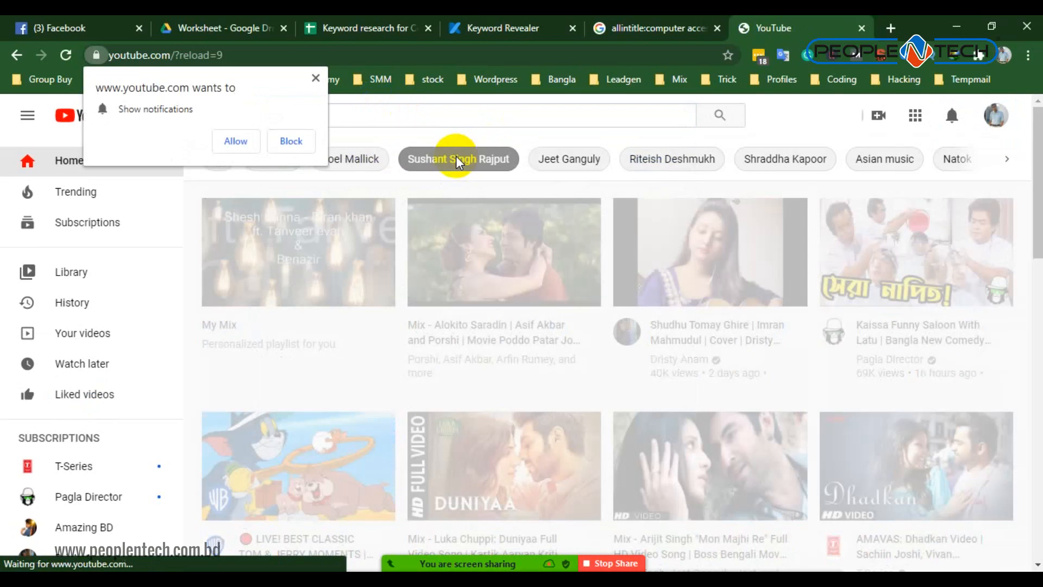
{"action": "left_click", "coordinate": [312, 84]}
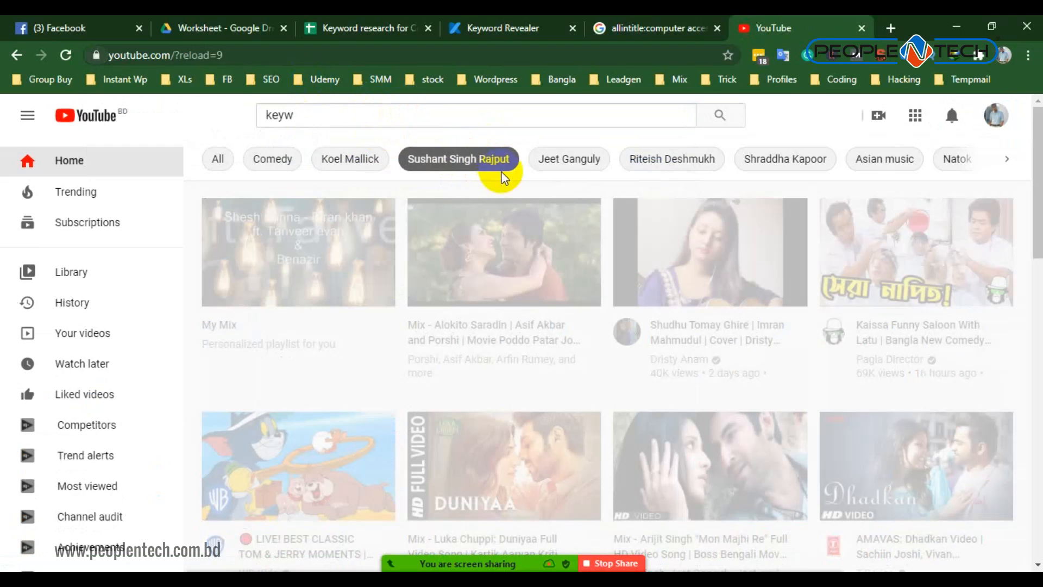
{"action": "left_click", "coordinate": [387, 119]}
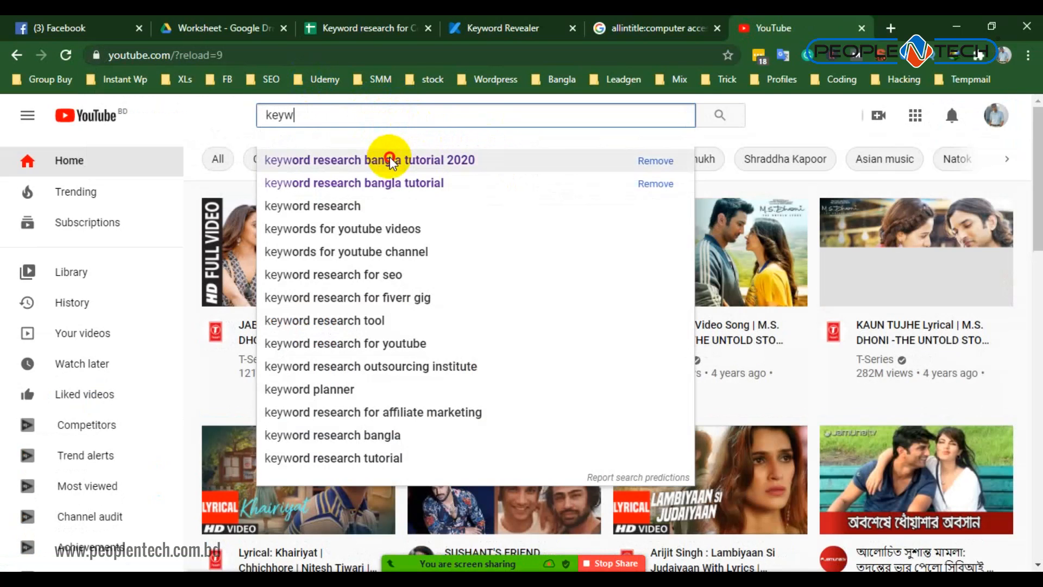
{"action": "left_click", "coordinate": [390, 160]}
- Find the video "Keyword Research Bangla Tutorial 2020| Step-by-Step Keyword Research" in the results and copy its link address
{"action": "scroll", "coordinate": [419, 365], "scroll_direction": "down", "scroll_amount": 8}
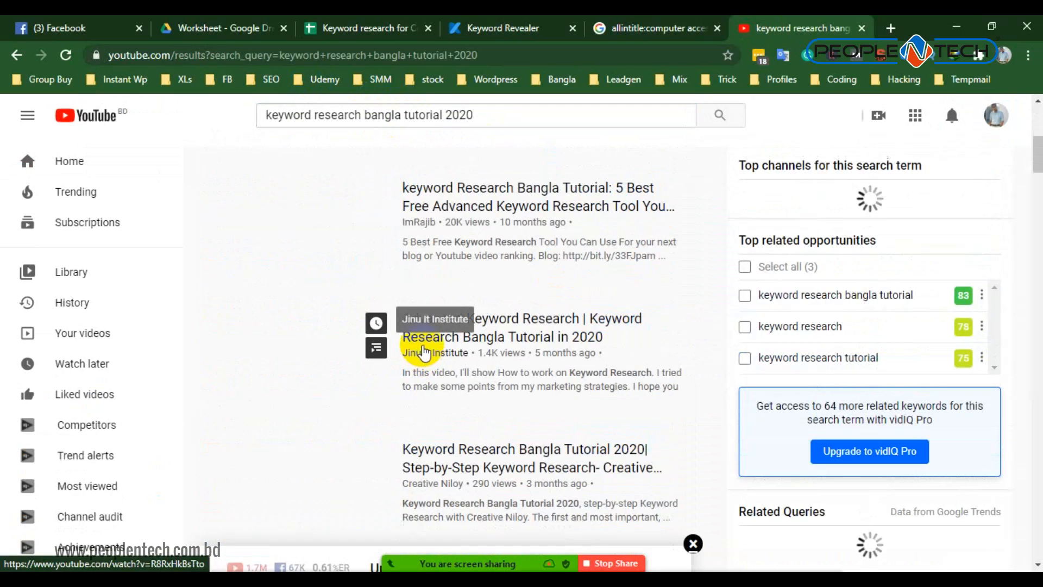
{"action": "scroll", "coordinate": [425, 351], "scroll_direction": "down", "scroll_amount": 4}
{"action": "scroll", "coordinate": [423, 319], "scroll_direction": "up", "scroll_amount": 3}
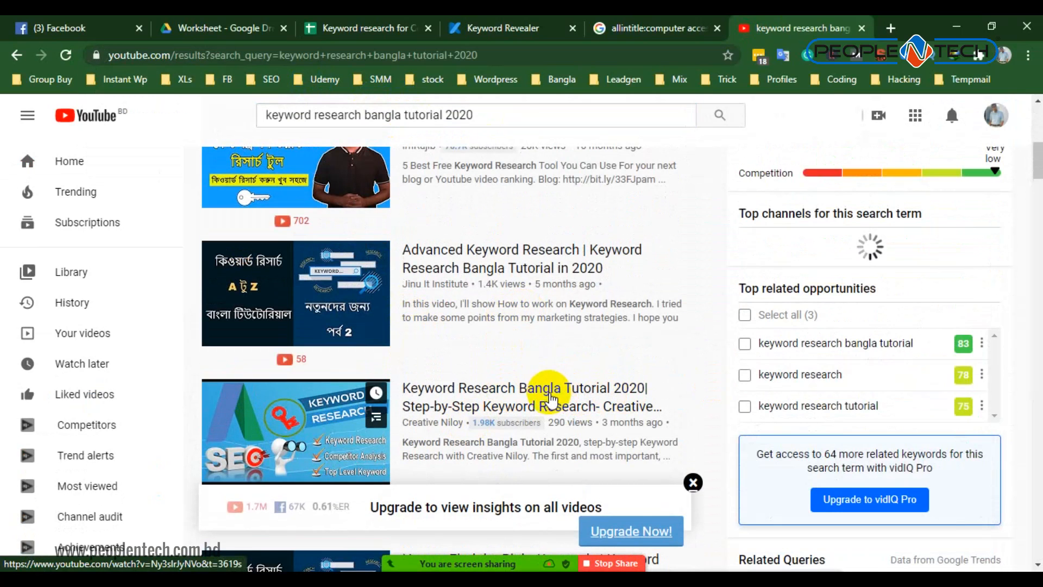
{"action": "right_click", "coordinate": [537, 398]}
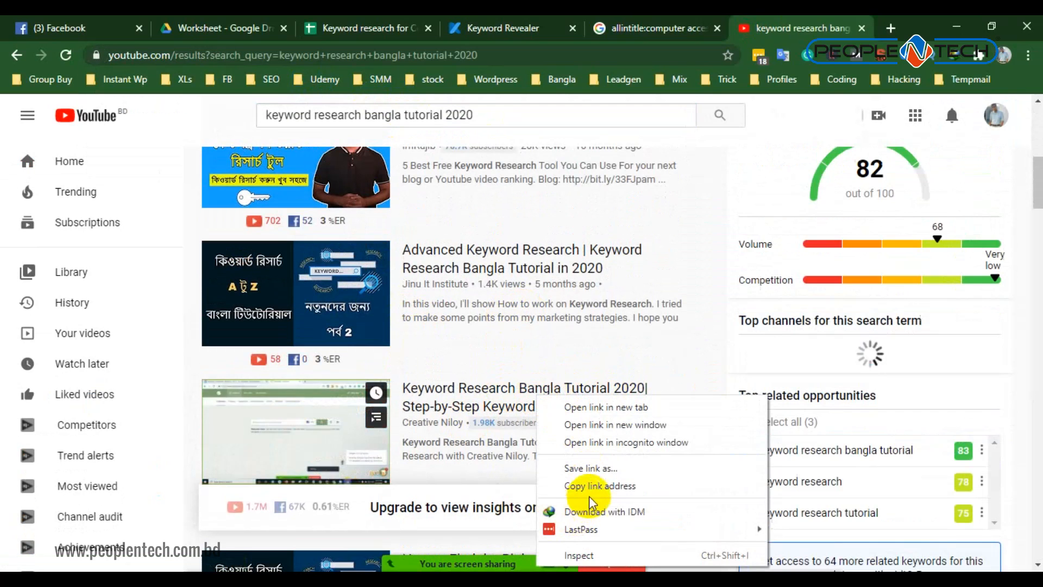
{"action": "left_click", "coordinate": [593, 486]}
- Send the copied YouTube video link to everyone in the Zoom group chat
{"action": "mouse_move", "coordinate": [540, 559]}
{"action": "left_click", "coordinate": [818, 551]}
{"action": "left_click", "coordinate": [807, 326]}
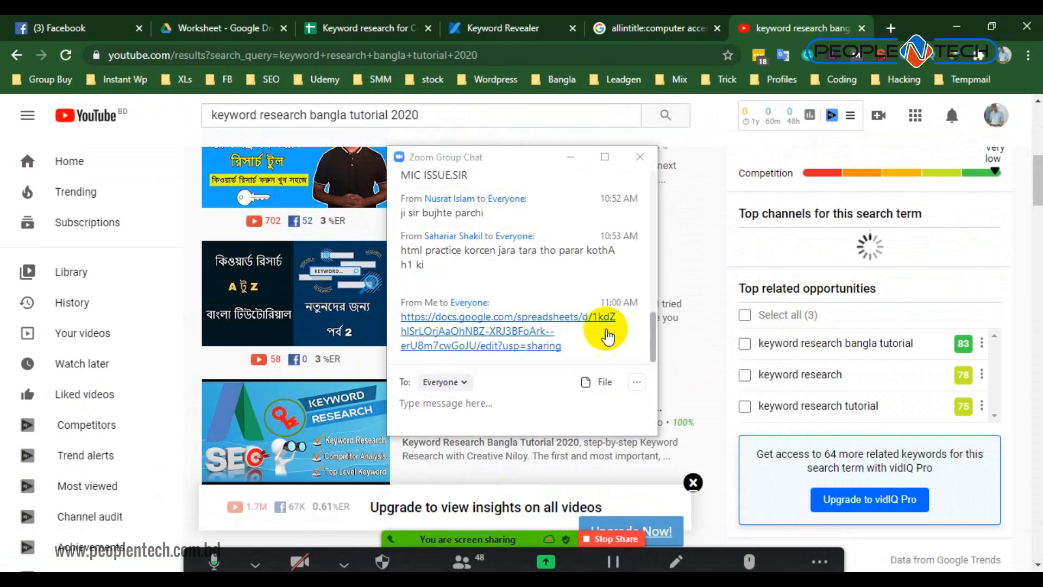
{"action": "left_click", "coordinate": [427, 404]}
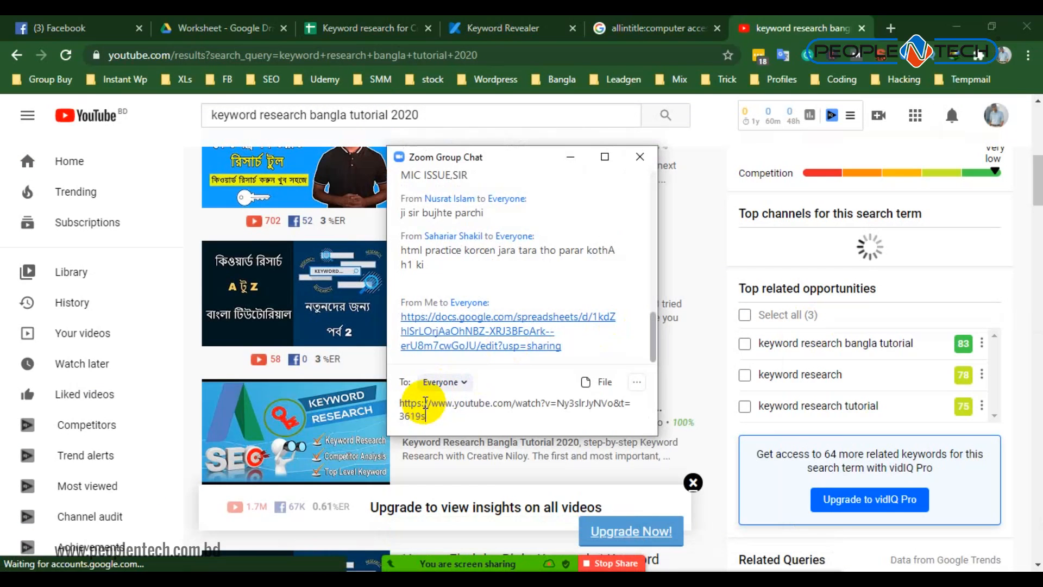
{"action": "key", "text": "Return"}
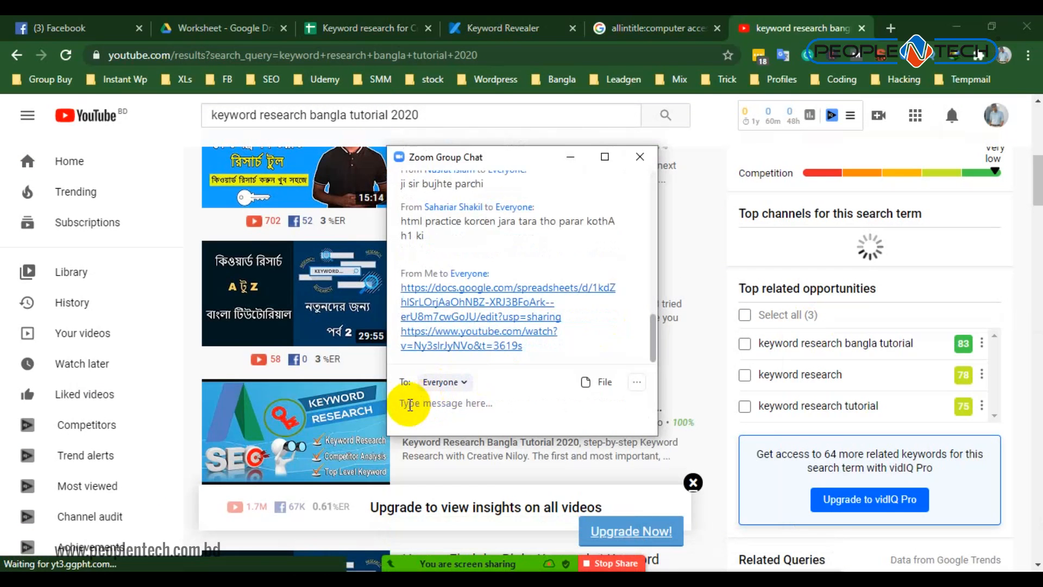
- Admit the participant waiting in the Zoom waiting room
{"action": "mouse_move", "coordinate": [511, 564]}
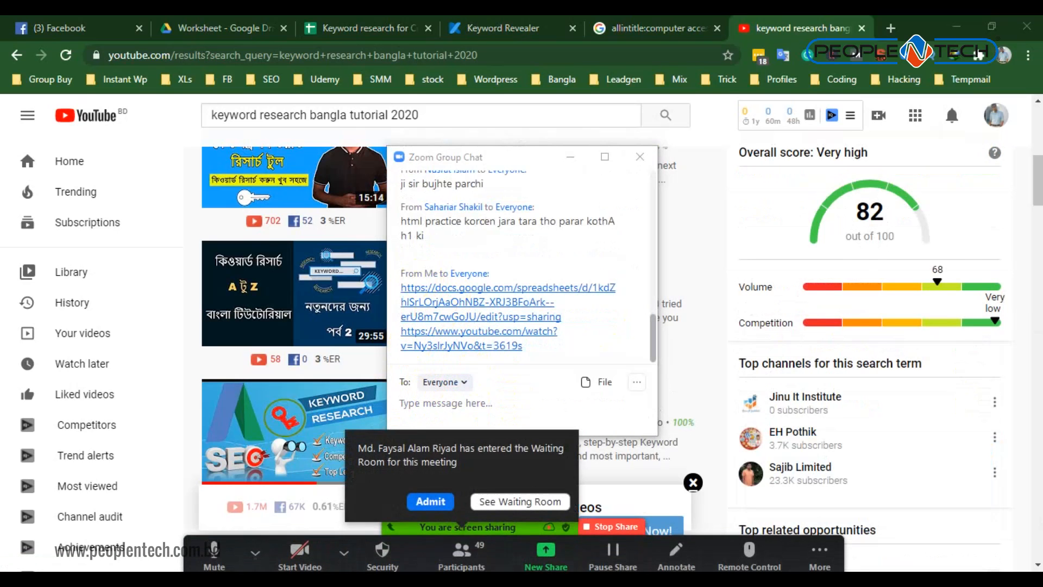
{"action": "left_click", "coordinate": [427, 498]}
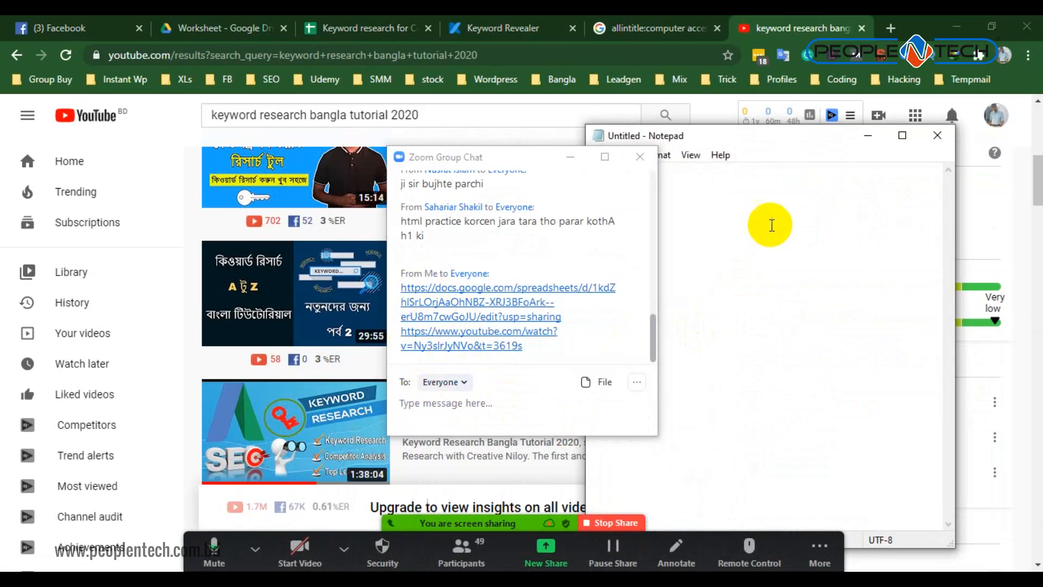
- Close the extra Notepad window, minimise the group chat and paste the YouTube video link into the remaining blank note
{"action": "left_click_drag", "start_coordinate": [780, 135], "coordinate": [215, 133]}
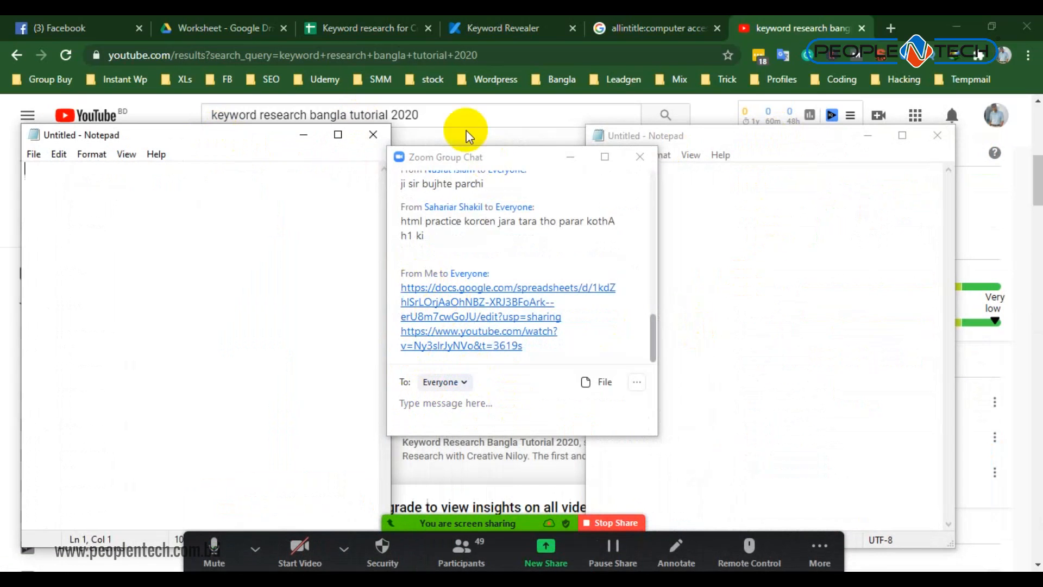
{"action": "left_click", "coordinate": [367, 134]}
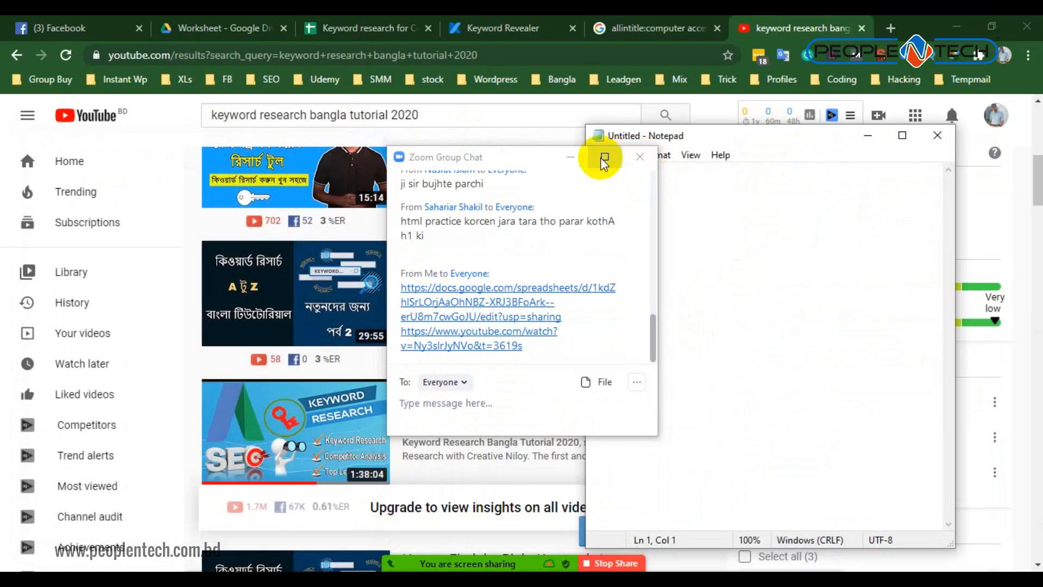
{"action": "left_click", "coordinate": [570, 157]}
{"action": "left_click", "coordinate": [679, 199]}
{"action": "type", "text": "https://www.youtube.com/watch?v=Ny3slrJyNVo&t=3619s"}
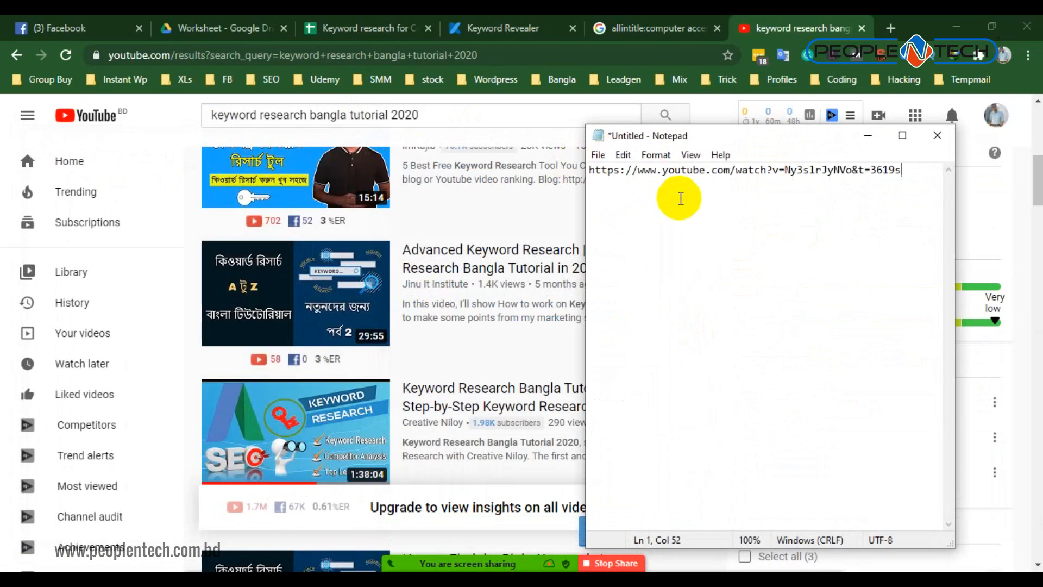
- Switch to Facebook, open the account's own profile page and select the profile name in its web address
{"action": "left_click", "coordinate": [114, 16]}
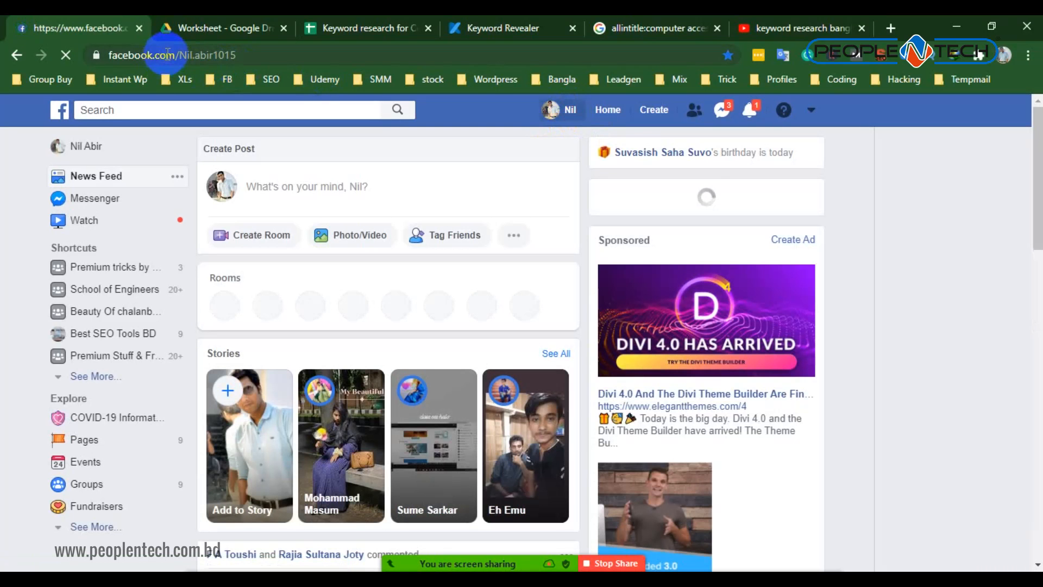
{"action": "left_click_drag", "start_coordinate": [248, 55], "coordinate": [298, 55]}
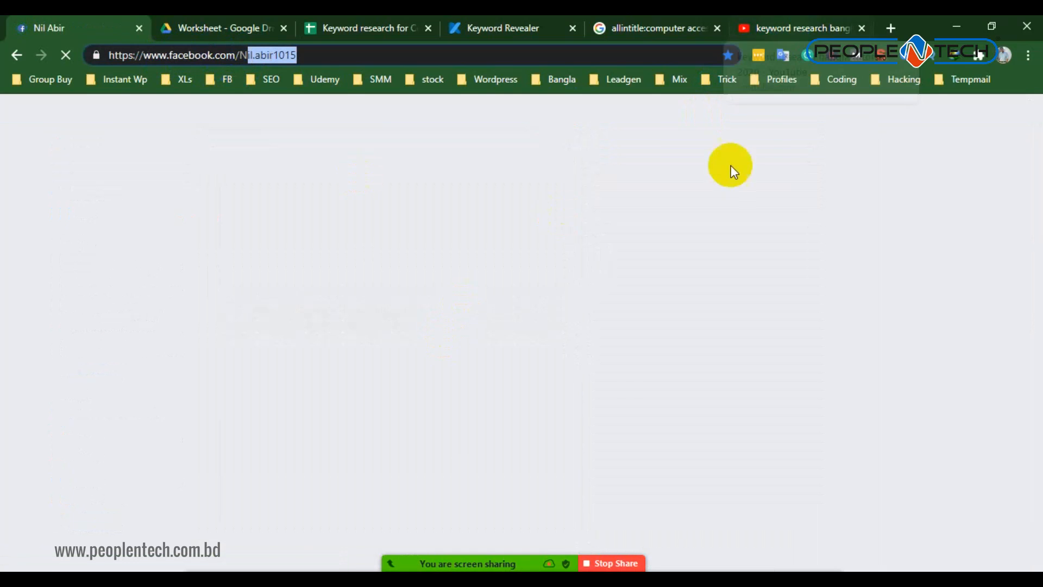
{"action": "left_click", "coordinate": [602, 214]}
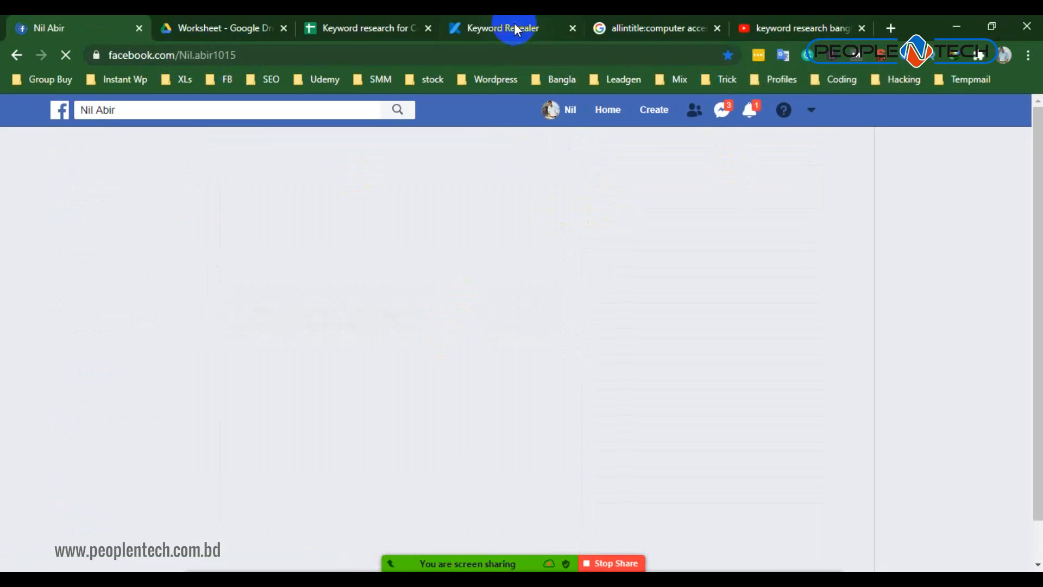
- Copy the sharing link of the "Keyword research for Computer accessories" spreadsheet and close its sharing settings
{"action": "left_click", "coordinate": [514, 24]}
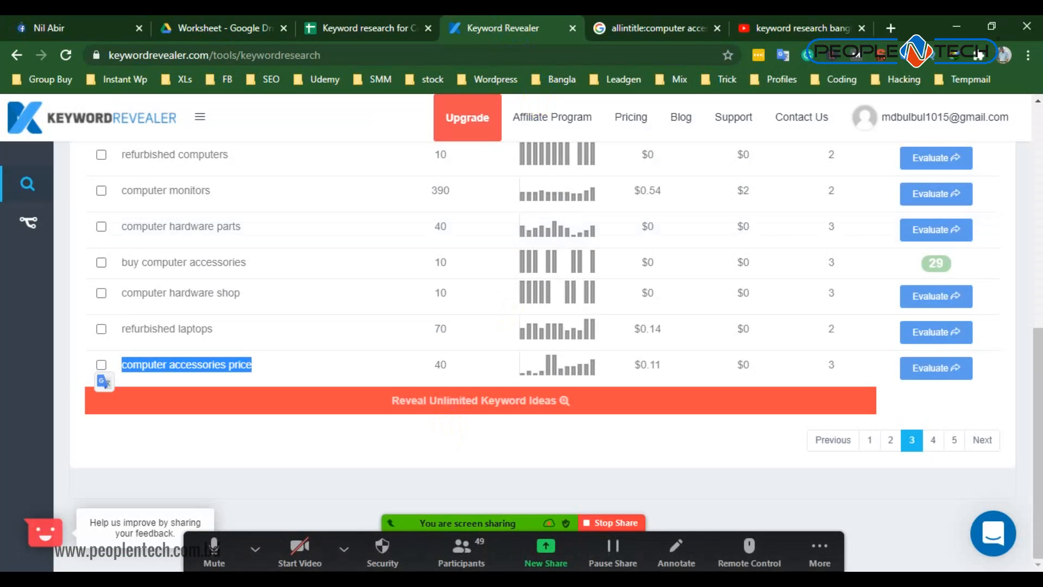
{"action": "left_click", "coordinate": [503, 582]}
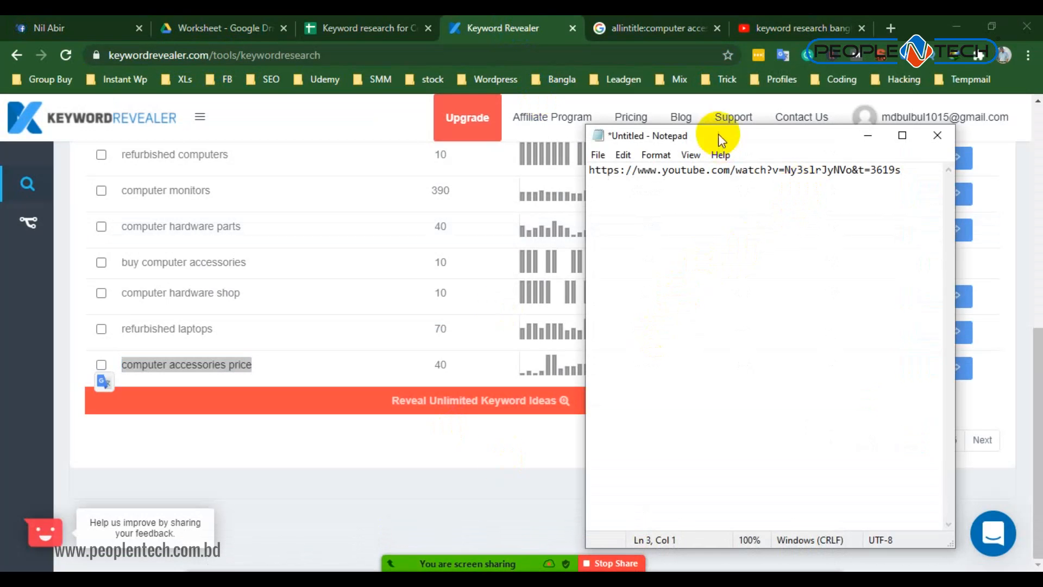
{"action": "left_click", "coordinate": [388, 22]}
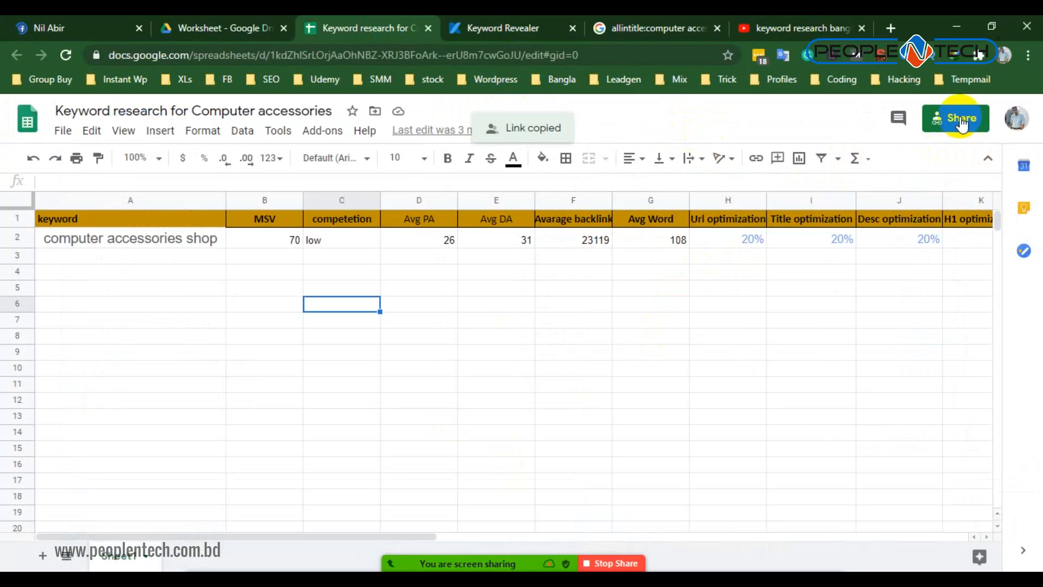
{"action": "left_click", "coordinate": [932, 126]}
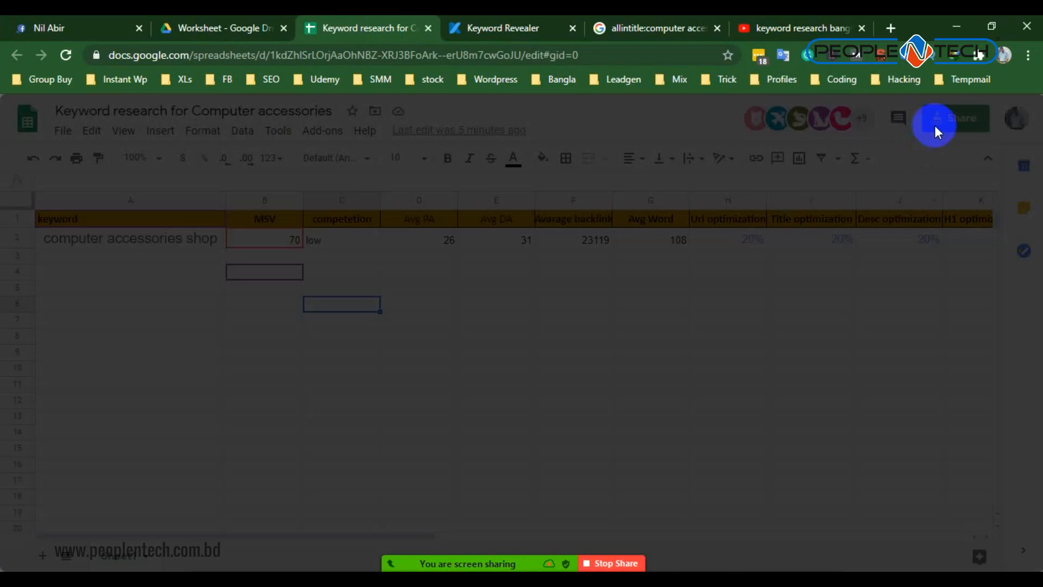
{"action": "left_click", "coordinate": [722, 450]}
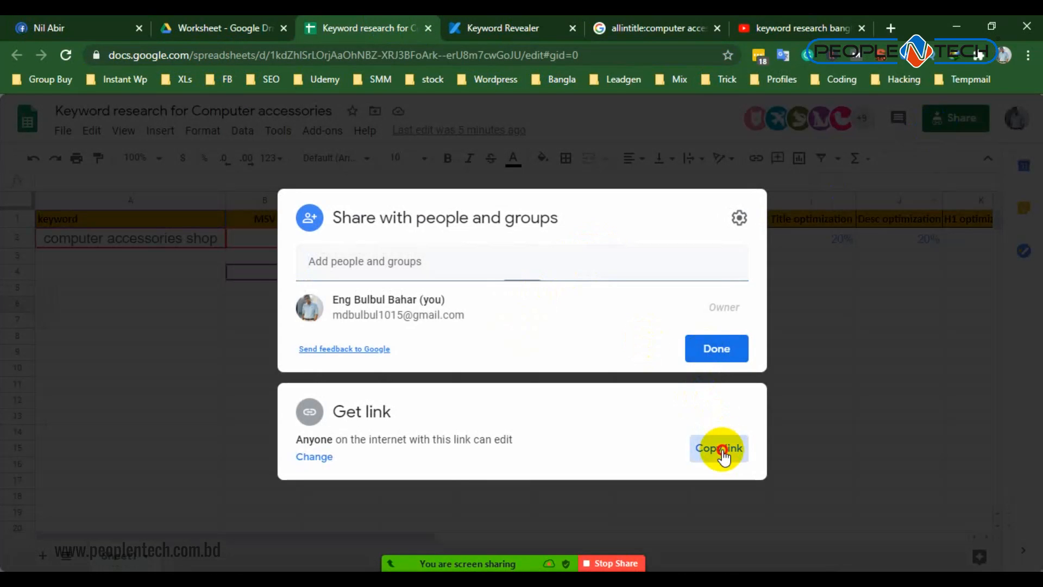
{"action": "left_click", "coordinate": [712, 348]}
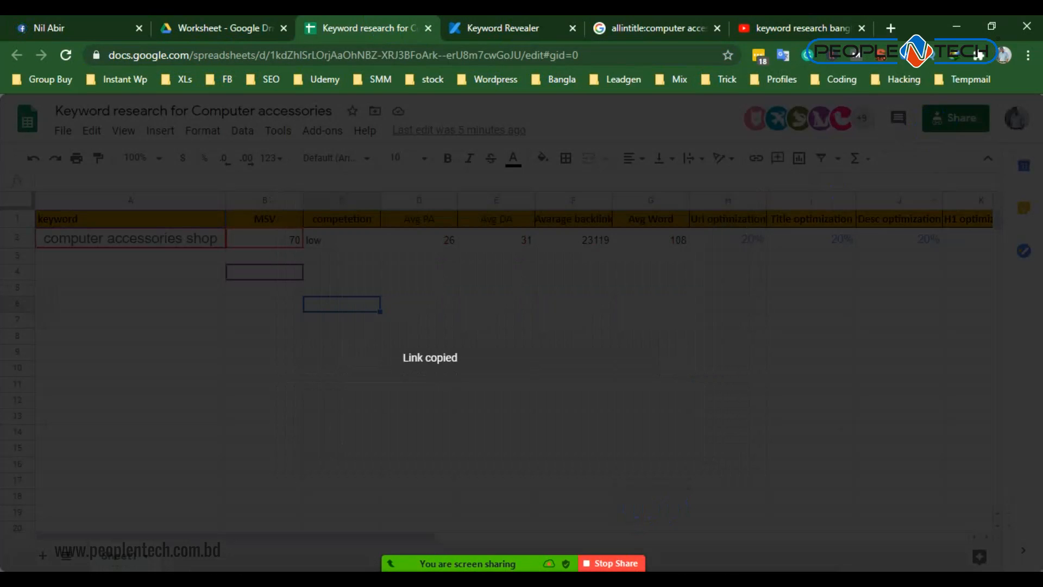
- Paste the spreadsheet's sharing link into the Notepad note below the YouTube link, select the whole note and return to the sheet
{"action": "key", "text": "alt+Tab"}
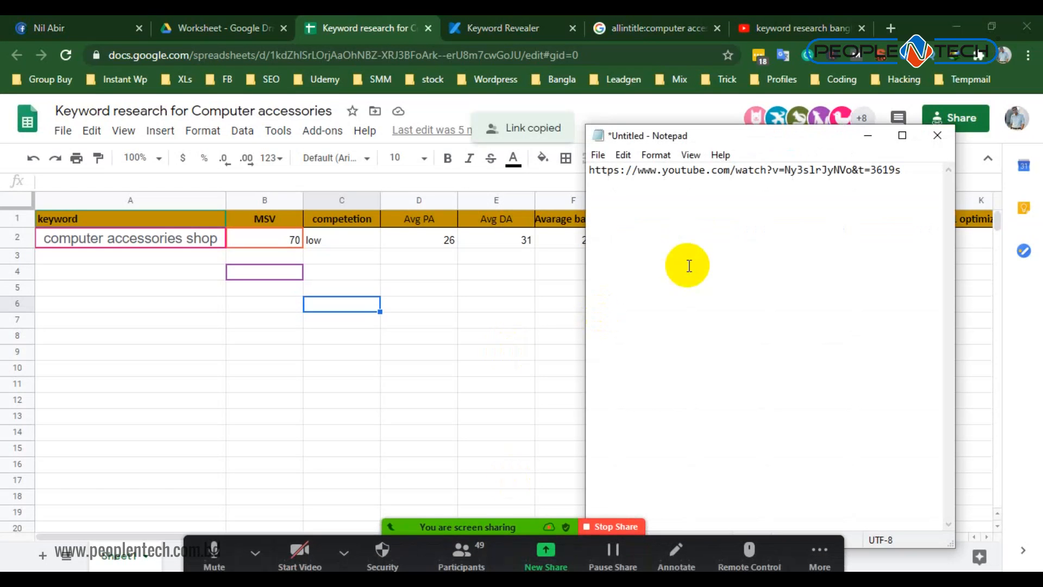
{"action": "key", "text": "ctrl+v"}
{"action": "left_click_drag", "start_coordinate": [694, 241], "coordinate": [731, 244]}
{"action": "key", "text": "ctrl+a"}
{"action": "left_click", "coordinate": [466, 160]}
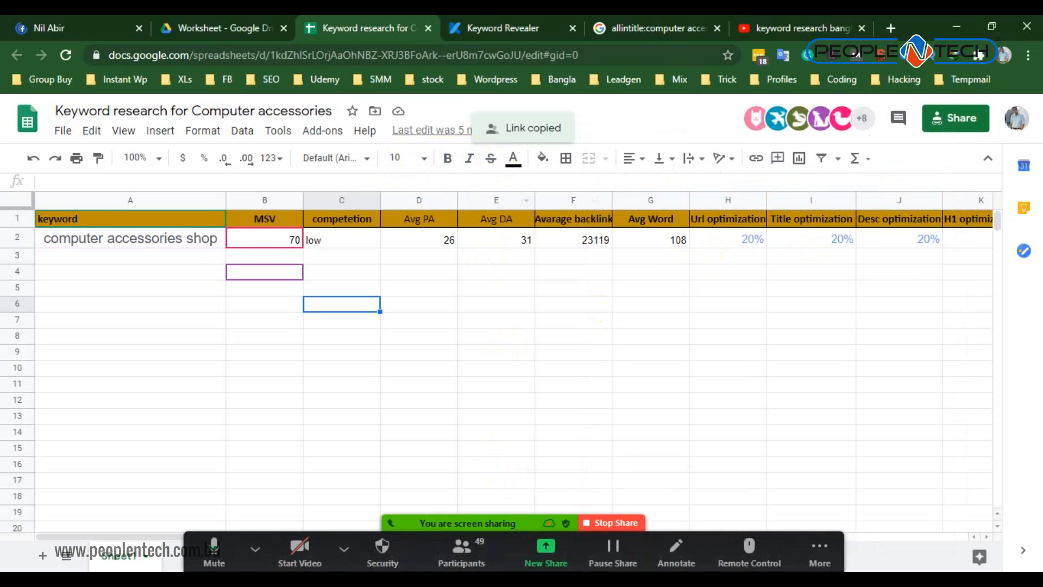